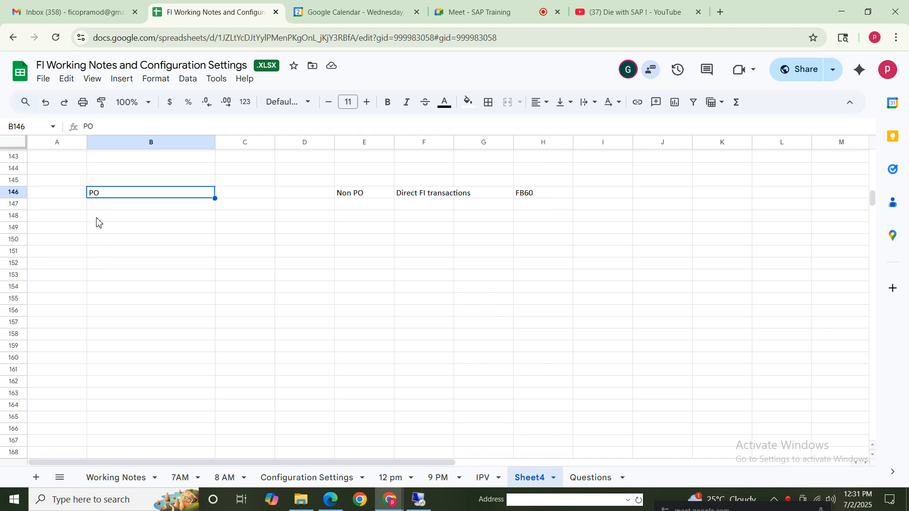
# Enter "Purchase requsition" in cell B148, below the PO heading
pyautogui.click(97, 223)
pyautogui.write('Purchase re')
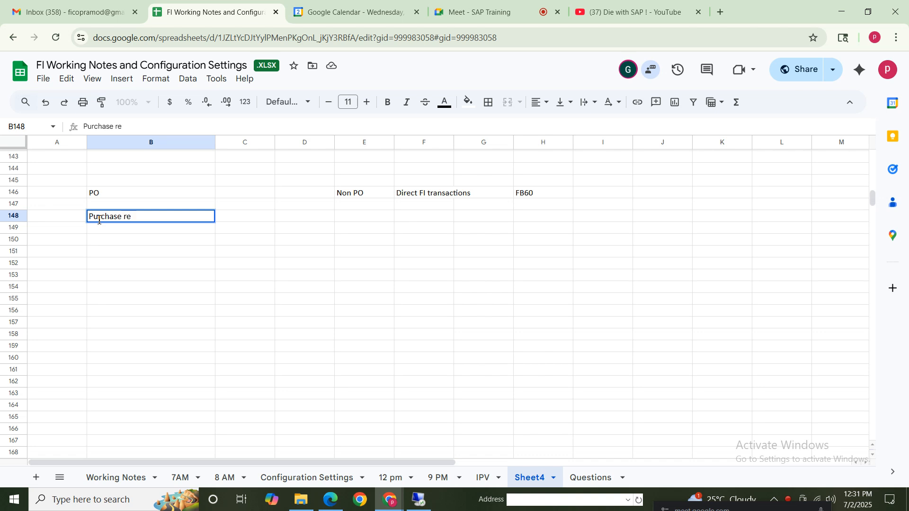
pyautogui.write('qusition')
pyautogui.click(124, 240)
pyautogui.click(108, 208)
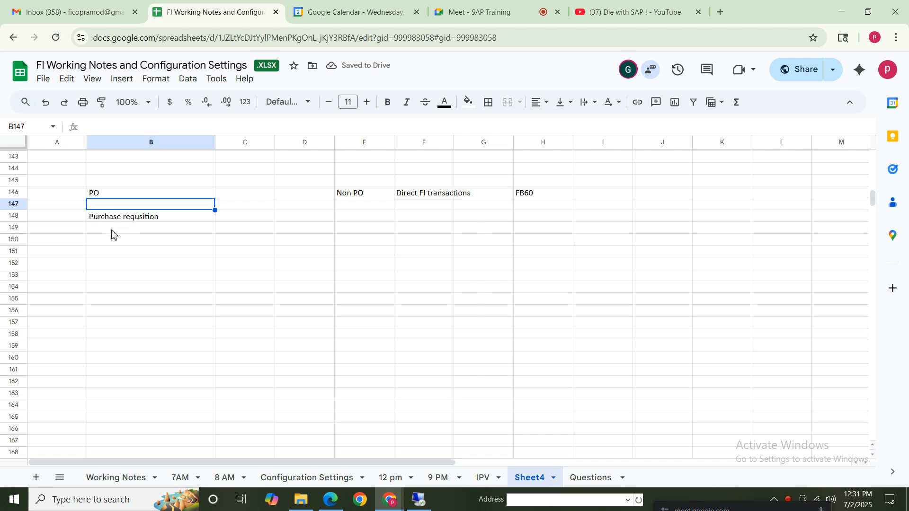
pyautogui.click(105, 232)
pyautogui.click(73, 218)
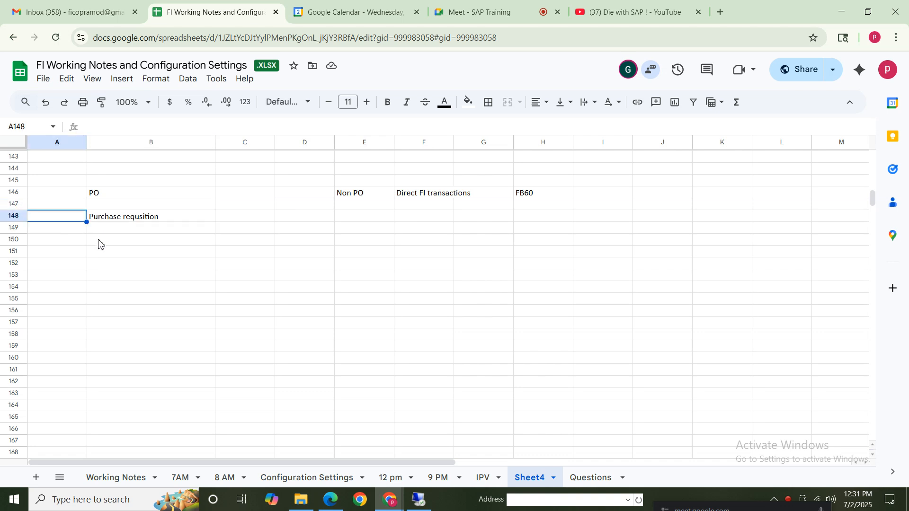
# Enter "Purchase Order" in cell B149 with its transaction code ME21N in C149
pyautogui.click(116, 230)
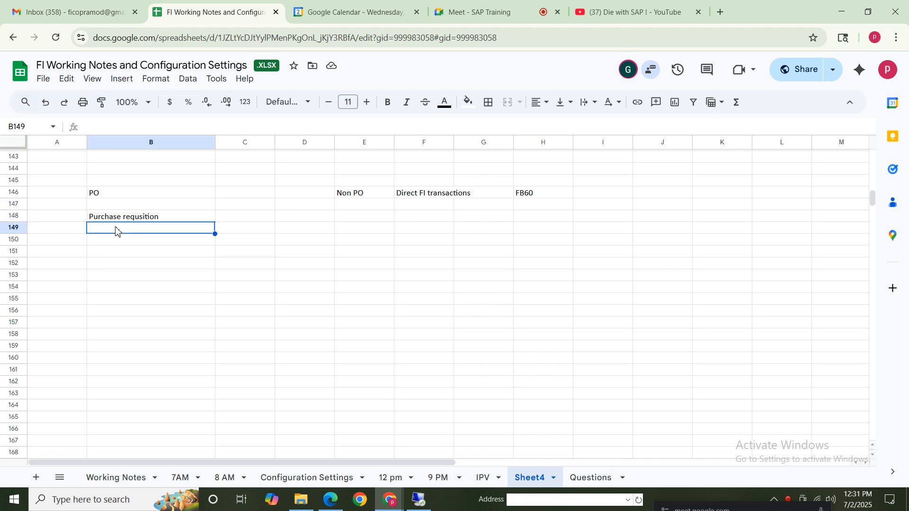
pyautogui.write('Purchase')
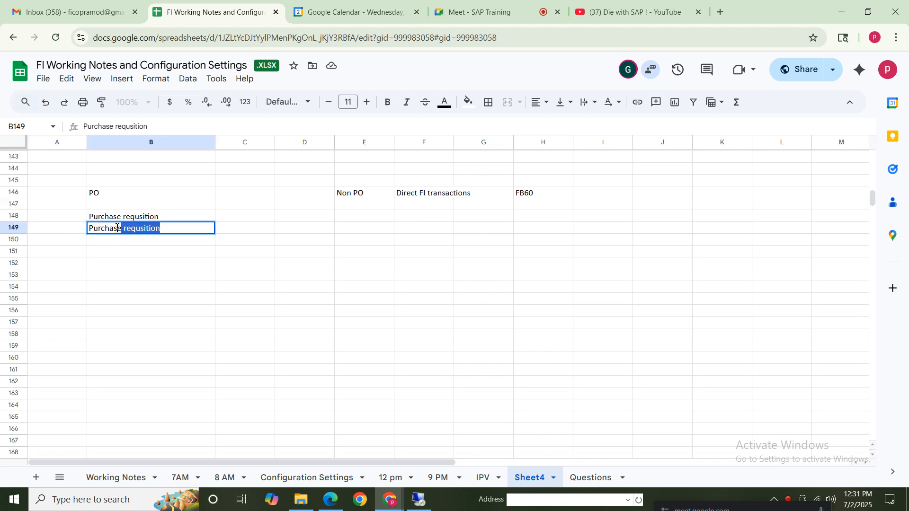
pyautogui.write(' Order')
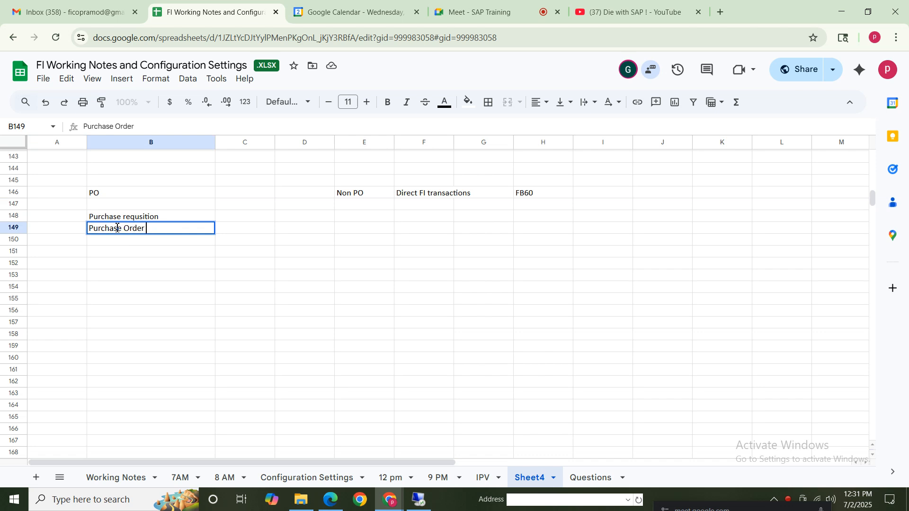
pyautogui.click(244, 227)
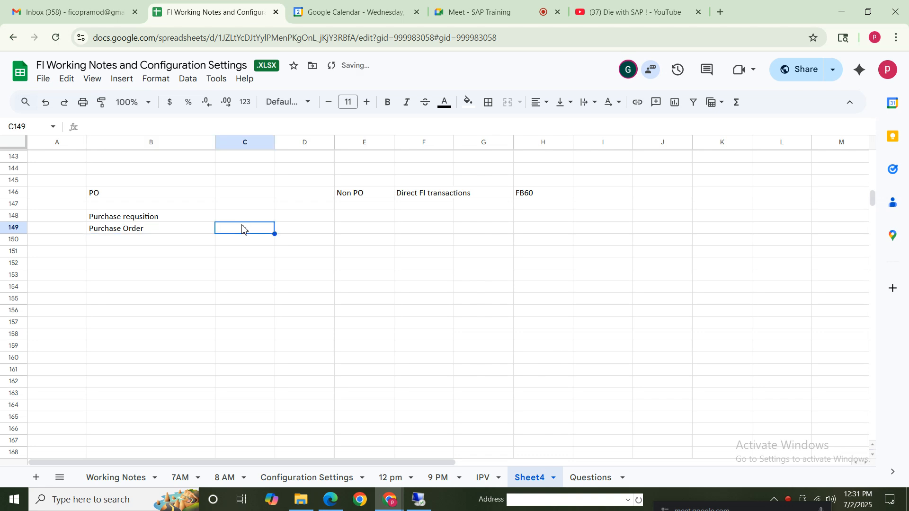
pyautogui.write('ME21N')
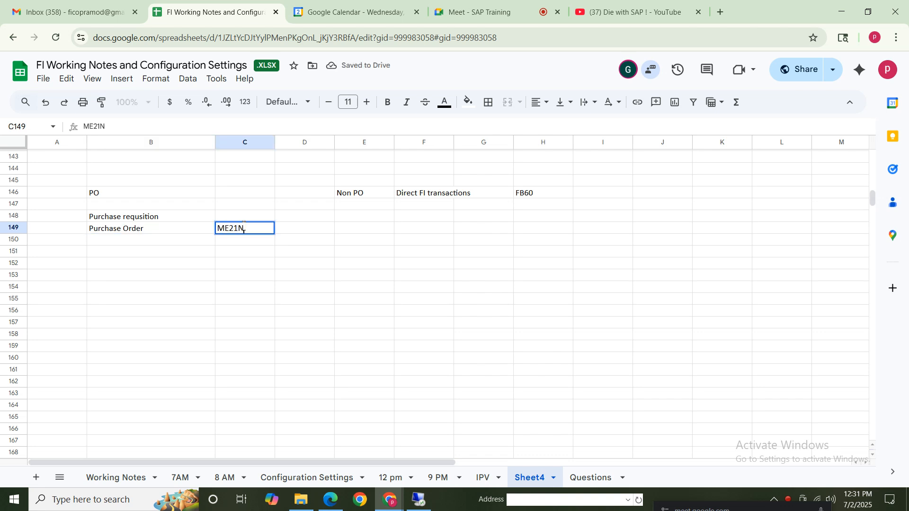
# Enter "Goods Receipt" in cell B150 with its transaction code MIGO in C150
pyautogui.click(109, 244)
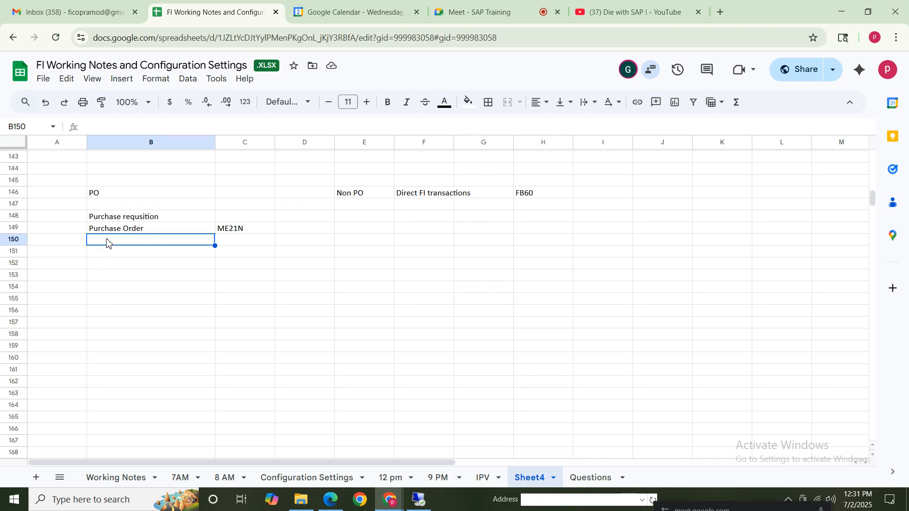
pyautogui.write('Goods receipt')
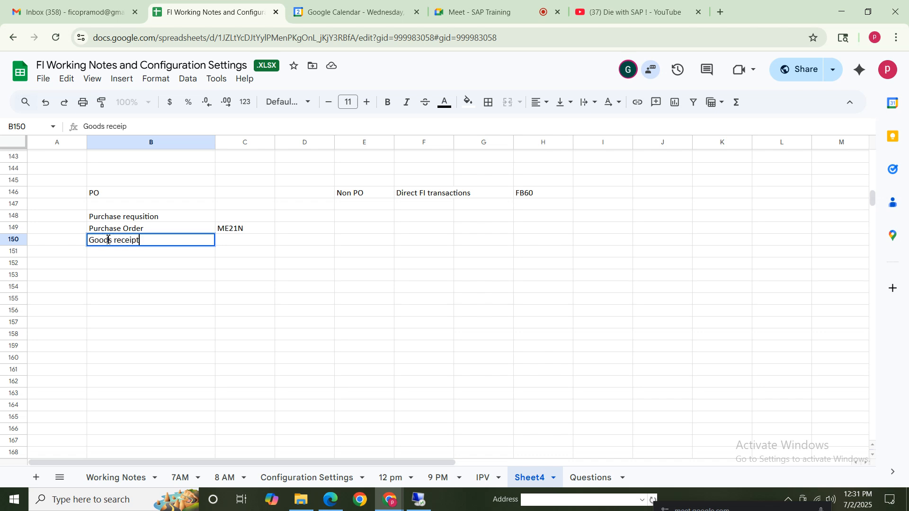
pyautogui.doubleClick(120, 241)
pyautogui.press('BackSpace')
pyautogui.write('R')
pyautogui.click(231, 246)
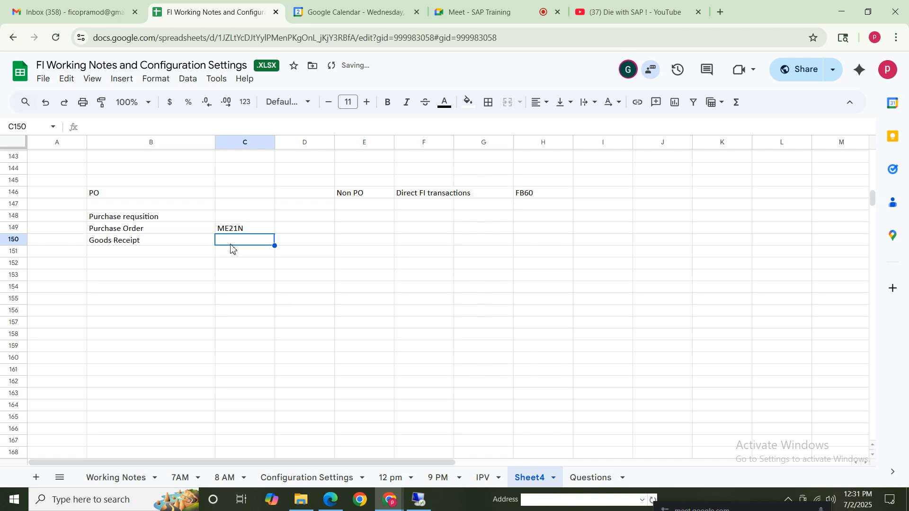
pyautogui.write('M')
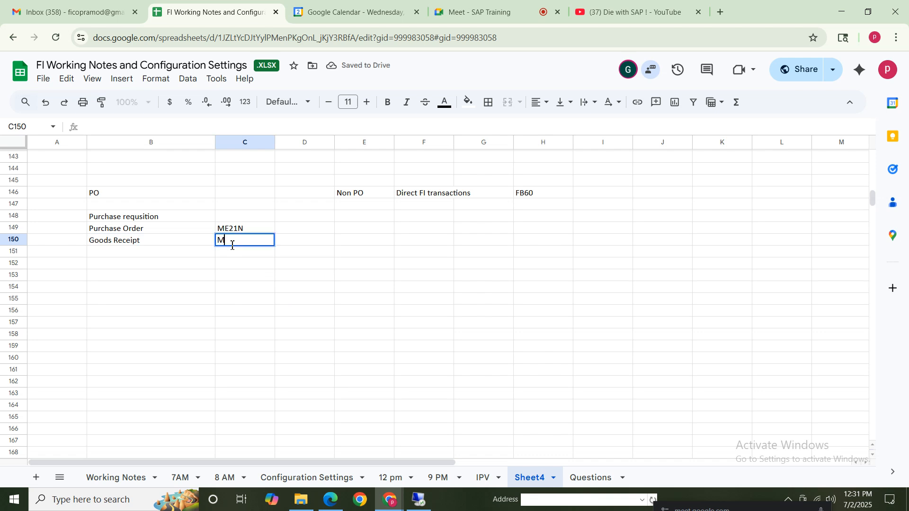
pyautogui.write('IGO')
pyautogui.click(316, 266)
pyautogui.click(141, 242)
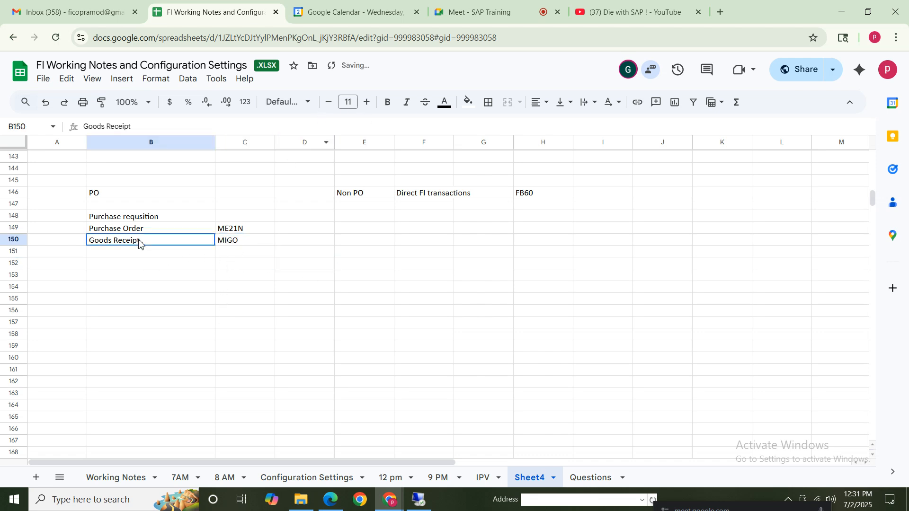
pyautogui.click(228, 241)
pyautogui.click(195, 267)
pyautogui.click(229, 266)
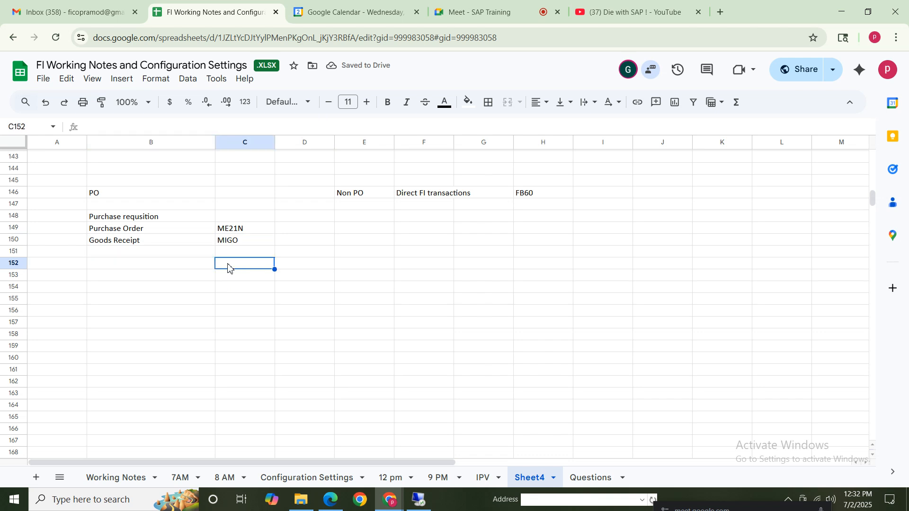
# Enter the note "No Acctng Impact" for the Purchase Order row in cell D149
pyautogui.click(147, 242)
pyautogui.click(213, 230)
pyautogui.click(293, 234)
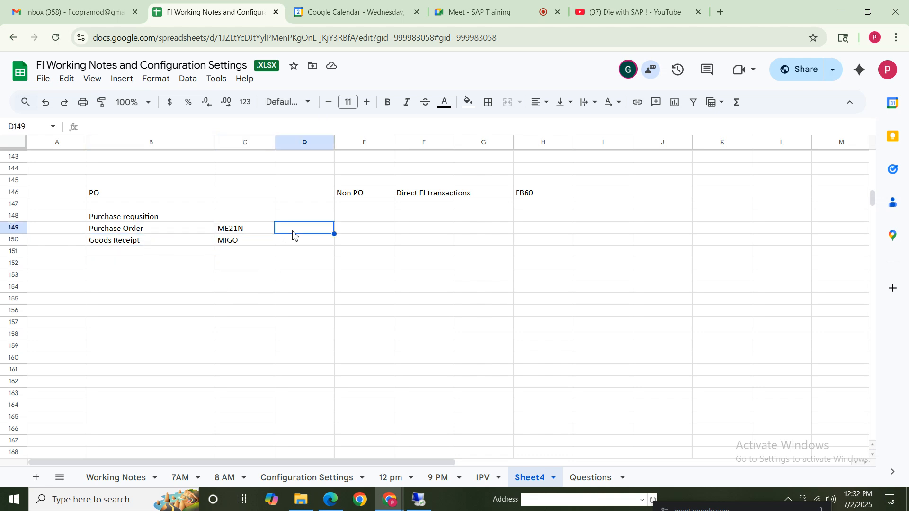
pyautogui.write('No Acct')
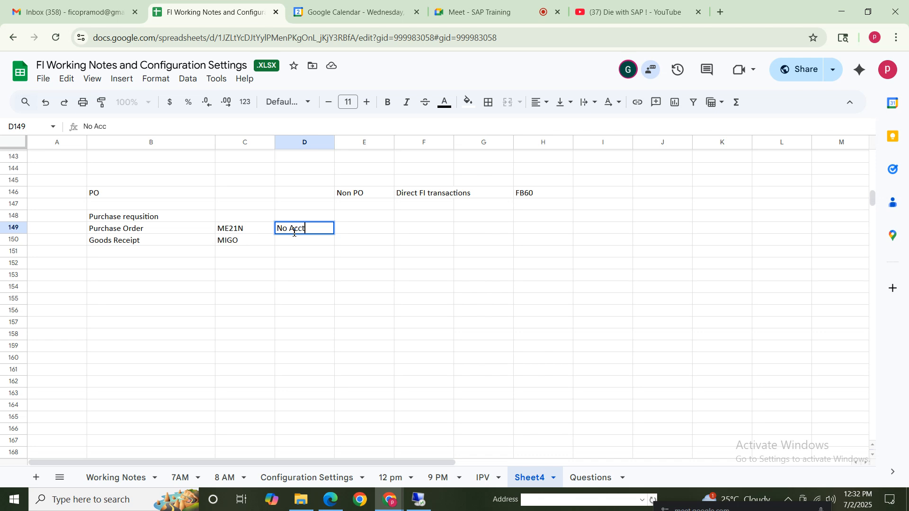
pyautogui.write('ng Impact')
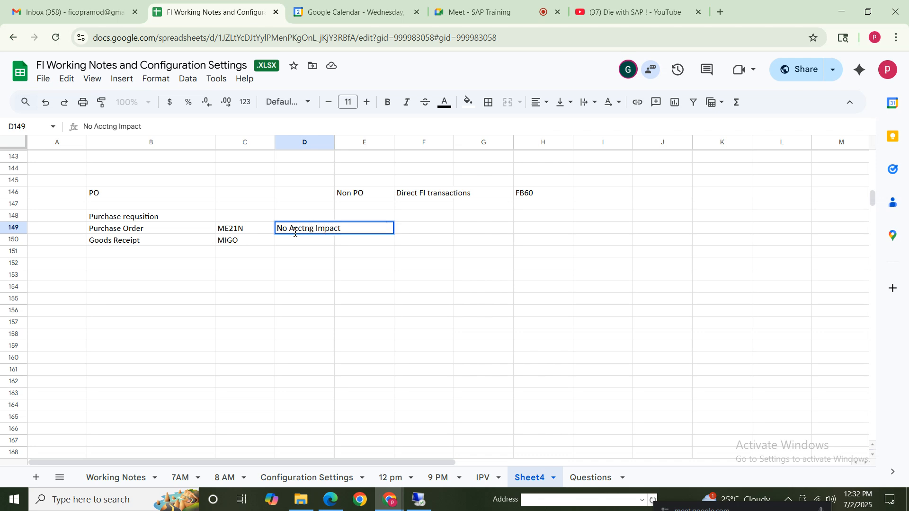
pyautogui.click(180, 219)
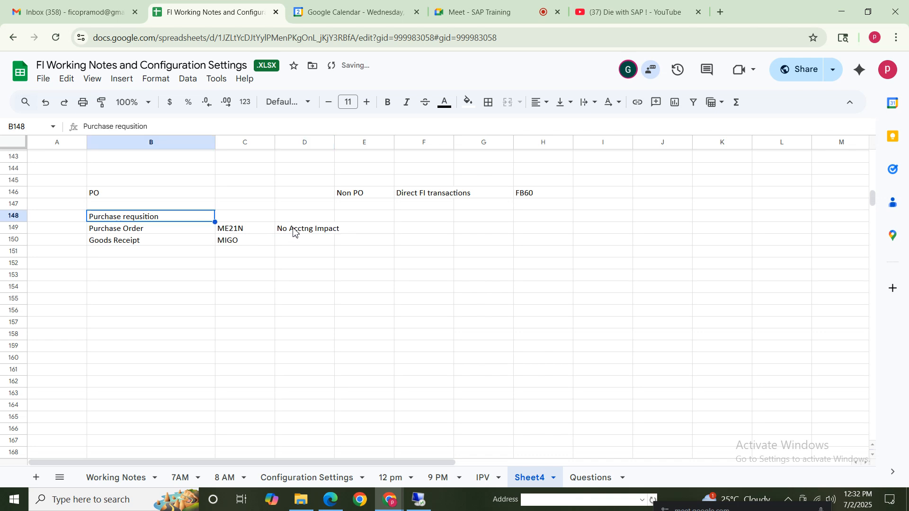
# Copy the "No Acctng Impact" note from D149 to the purchase requisition row in D148
pyautogui.click(294, 230)
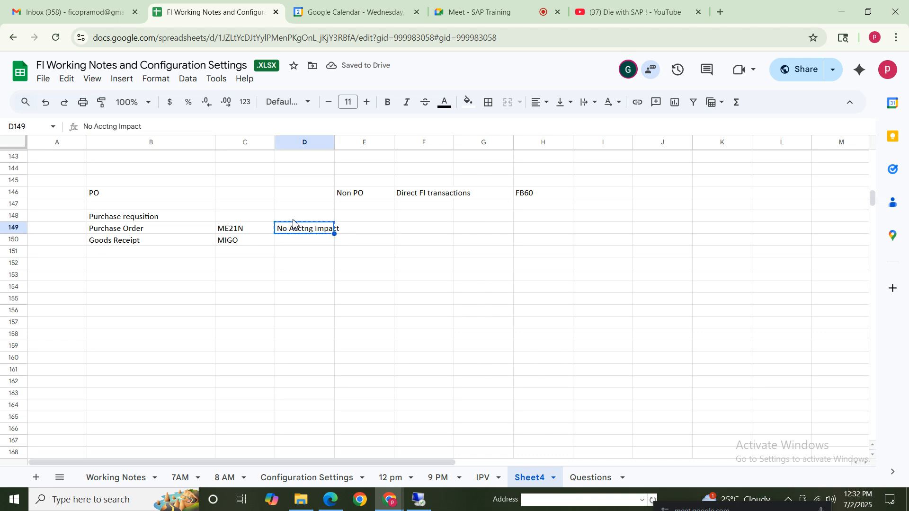
pyautogui.click(293, 218)
pyautogui.write('No Acctng Impact')
pyautogui.click(294, 275)
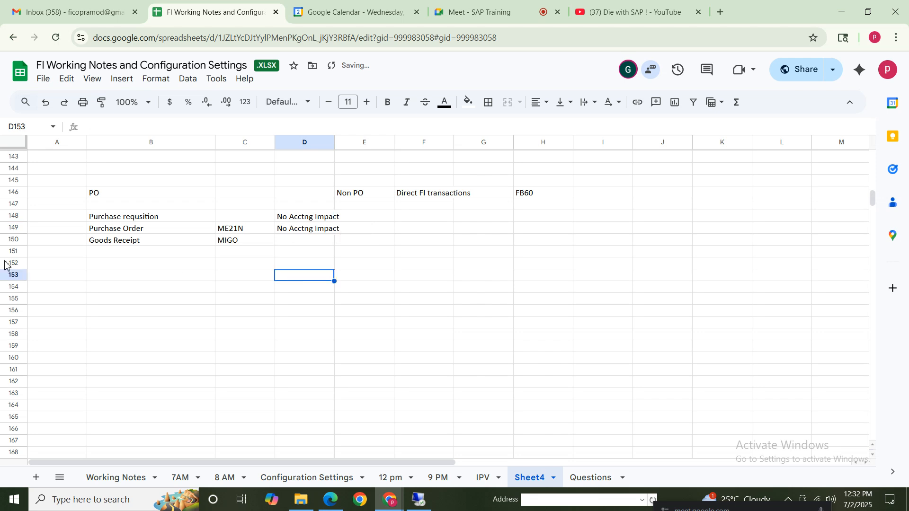
# Enter the note "Accounting impact" for the Goods Receipt row in cell D150
pyautogui.click(186, 243)
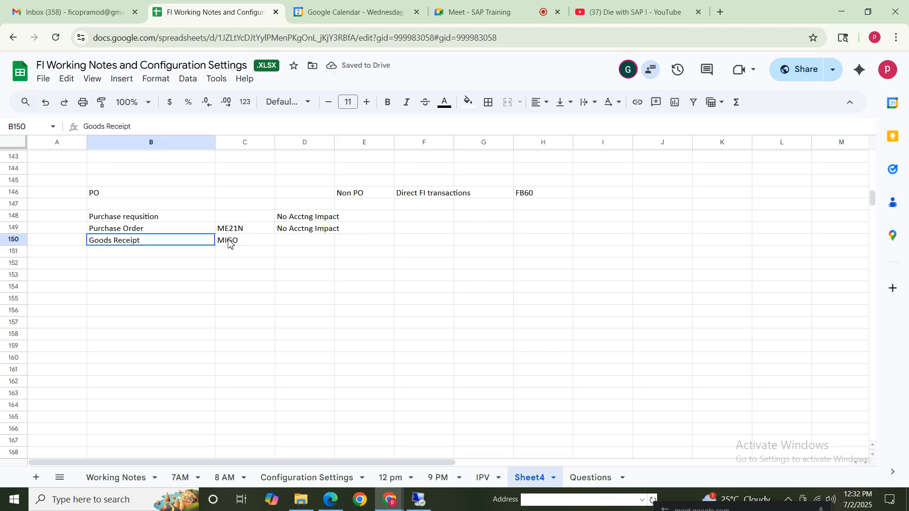
pyautogui.click(298, 242)
pyautogui.write('Acc')
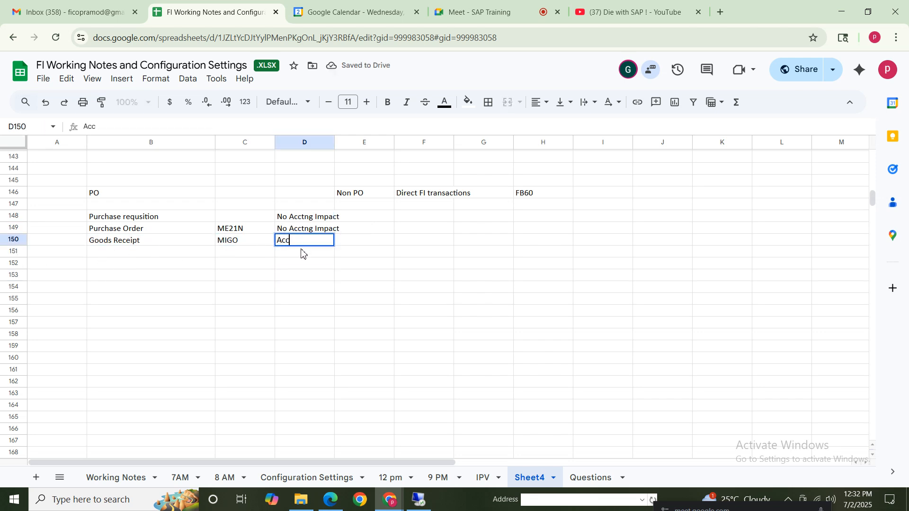
pyautogui.write('ounting impa')
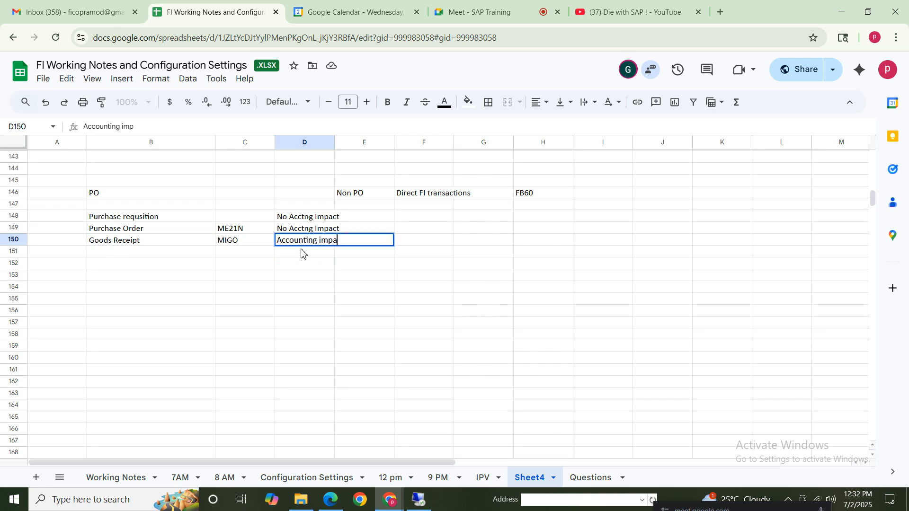
pyautogui.write('ct')
pyautogui.click(225, 271)
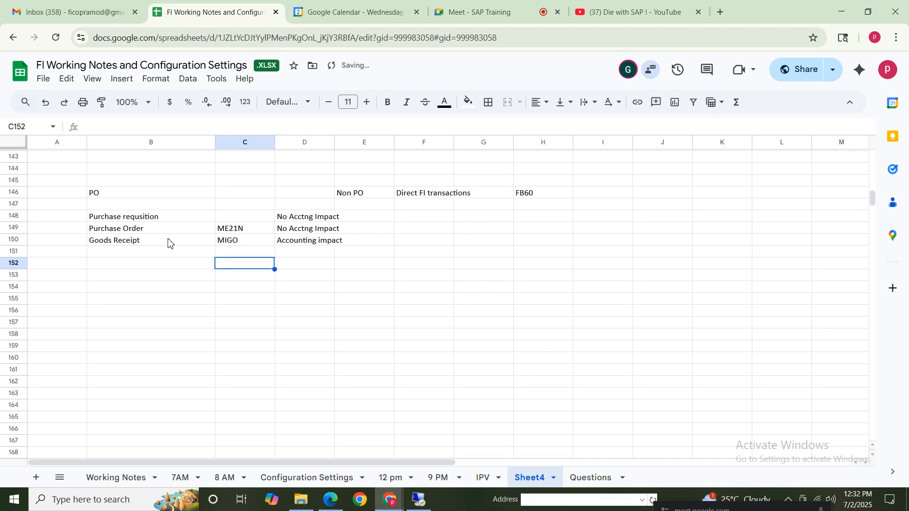
pyautogui.click(122, 243)
# Add the goods receipt's debit line with "Inventory" in C153 and "Dr" in D153
pyautogui.click(234, 276)
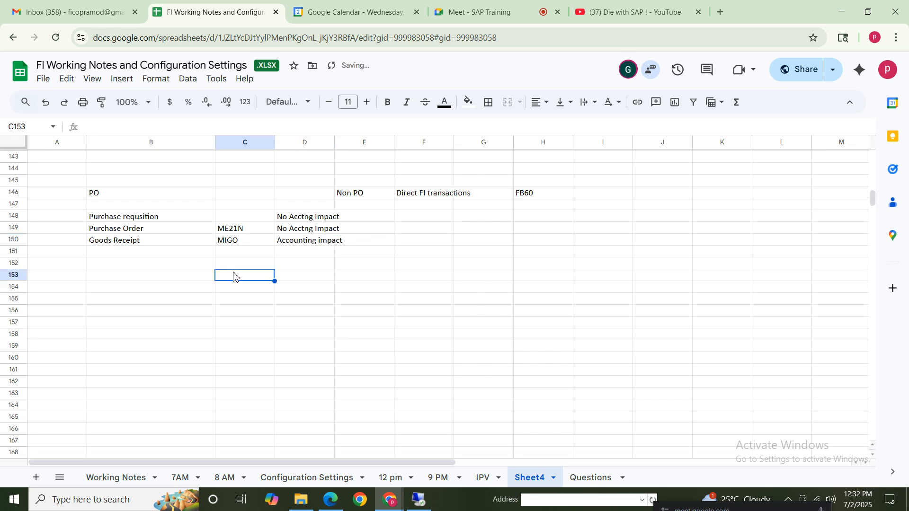
pyautogui.write('Inventory')
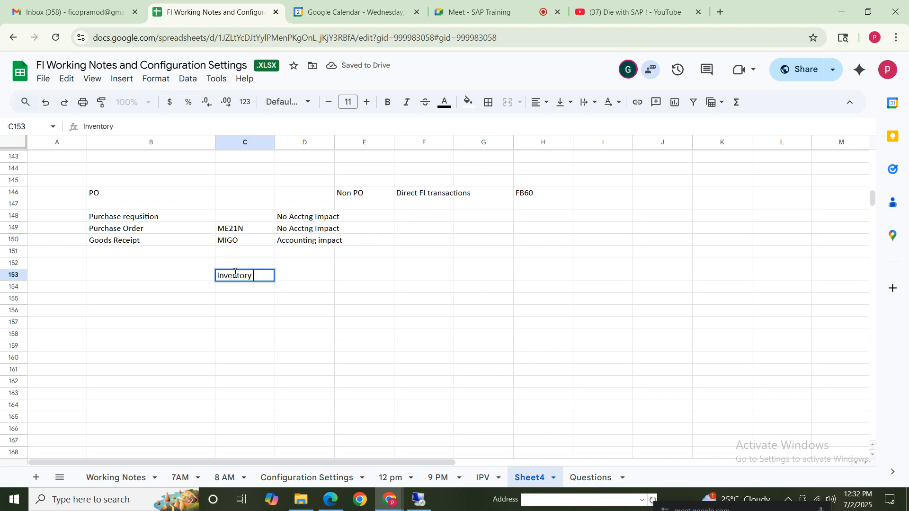
pyautogui.press('Tab')
pyautogui.write('Dr')
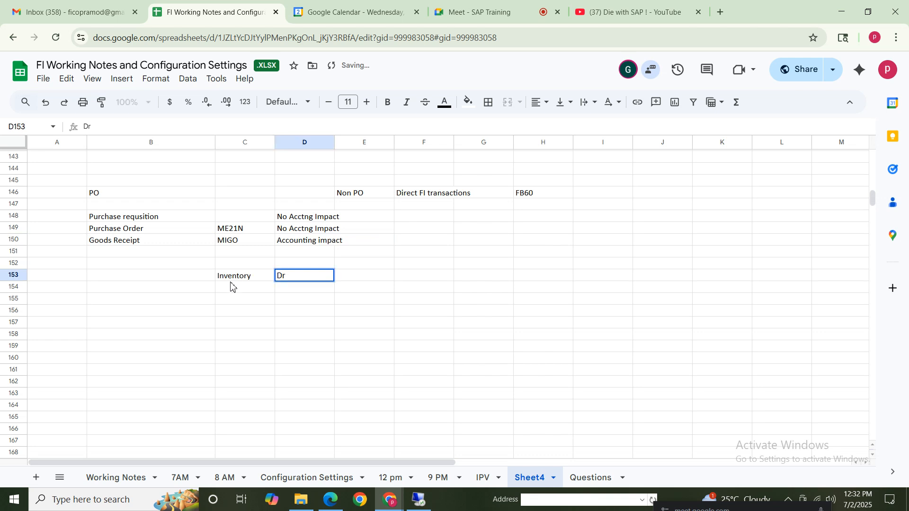
# Add the goods receipt's credit line with "GR/IR" in C154 and "Cr" in D154
pyautogui.click(231, 287)
pyautogui.write('GR')
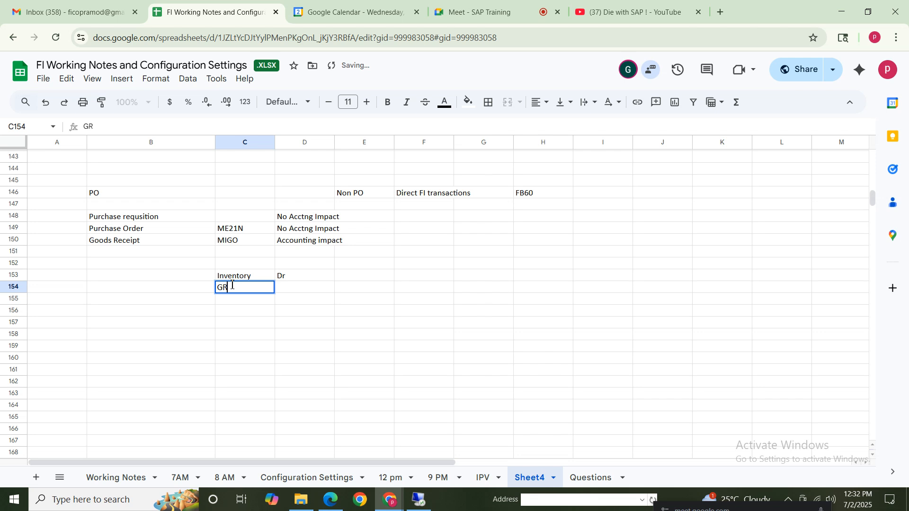
pyautogui.write('/IR')
pyautogui.click(290, 292)
pyautogui.write('C')
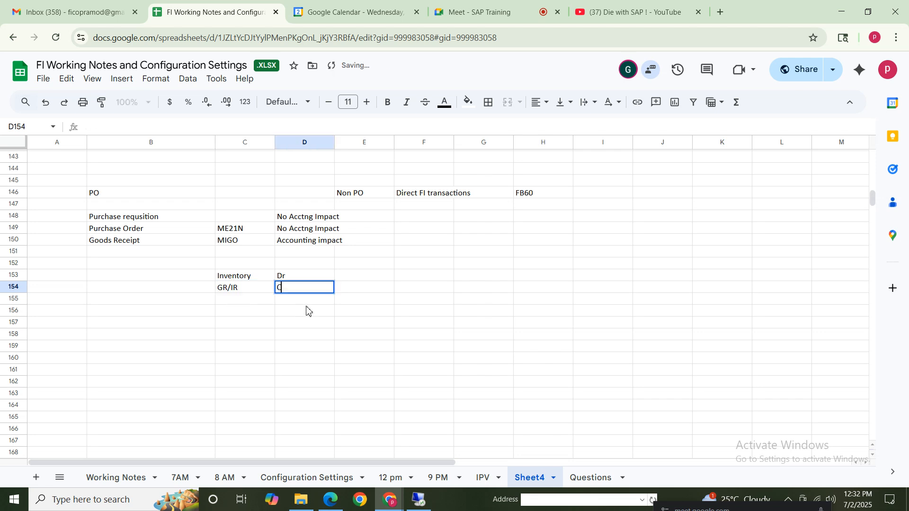
pyautogui.write('r')
pyautogui.click(302, 348)
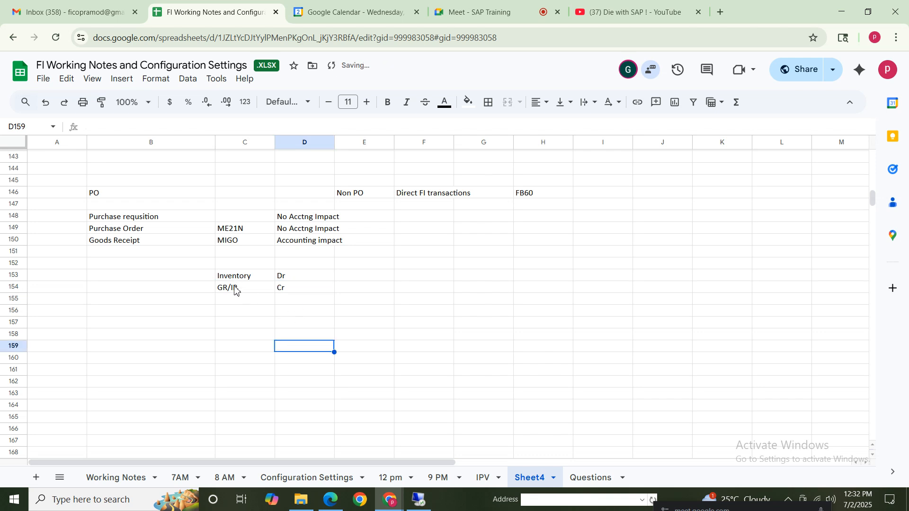
pyautogui.click(237, 289)
pyautogui.keyDown('shift'); pyautogui.click(316, 287); pyautogui.keyUp('shift')
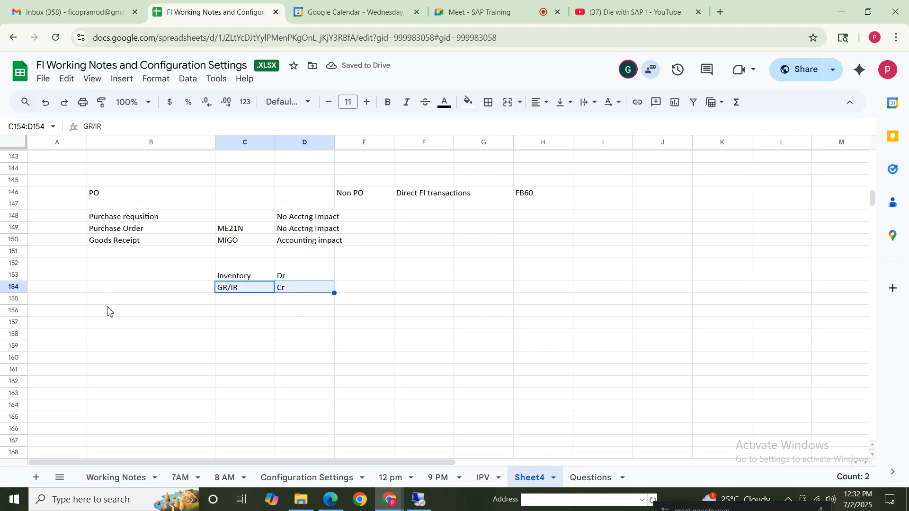
# Number the Purchase requisition, Purchase Order and Goods Receipt rows 1, 2 and 3 in cells A148 to A150
pyautogui.click(75, 216)
pyautogui.click(80, 230)
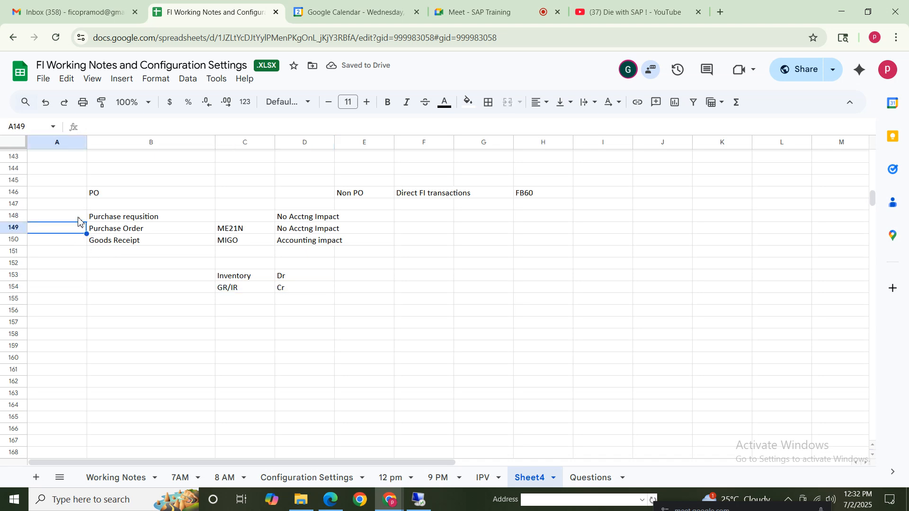
pyautogui.click(79, 219)
pyautogui.write('1')
pyautogui.click(77, 232)
pyautogui.write('2')
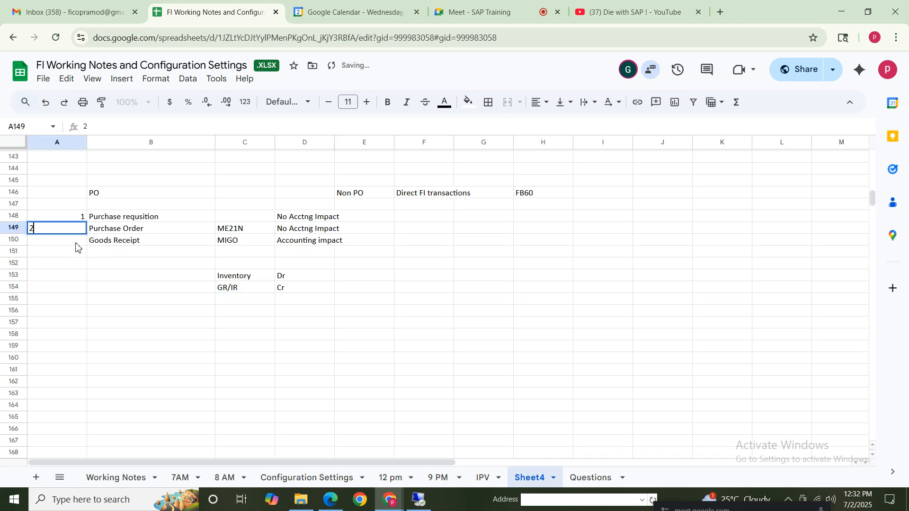
pyautogui.click(76, 243)
pyautogui.write('3')
pyautogui.click(159, 313)
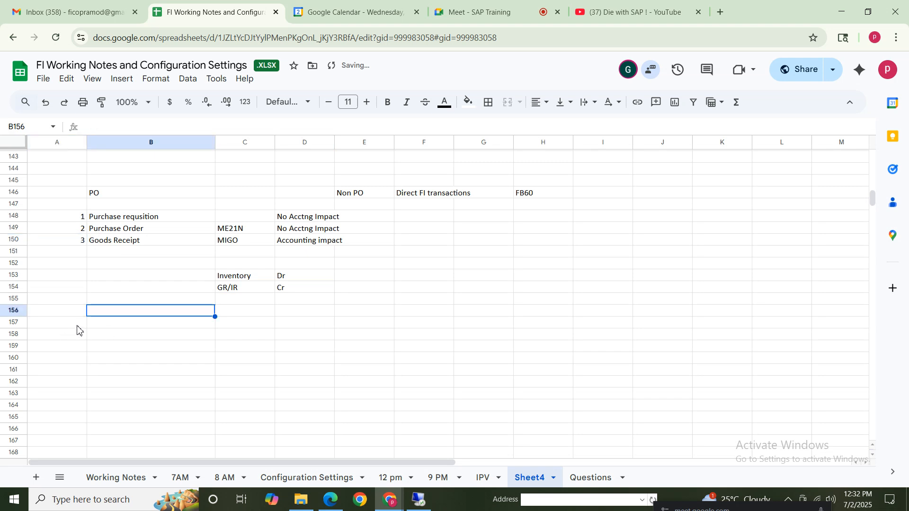
# Enter the step number 4 in cell A157, below the journal entry, and select the adjacent cell B157
pyautogui.click(79, 323)
pyautogui.write('4')
pyautogui.click(154, 361)
pyautogui.click(144, 324)
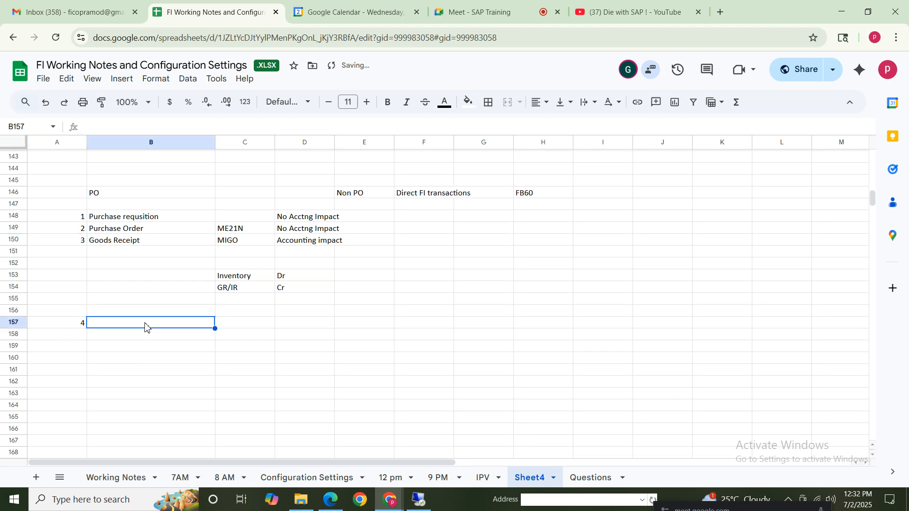
# Enter "Invocie Receipt" in B157 and its transaction code "MIRO" in C157
pyautogui.write('Invocie Receipt')
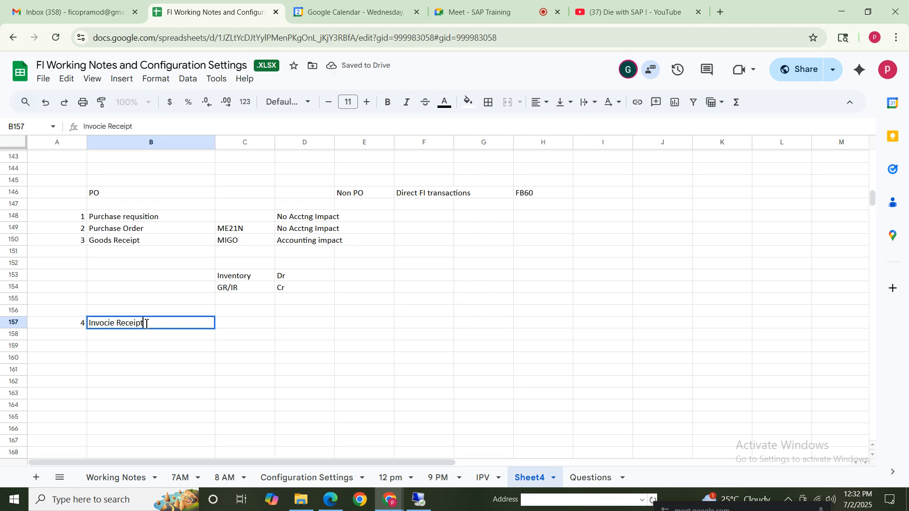
pyautogui.click(123, 193)
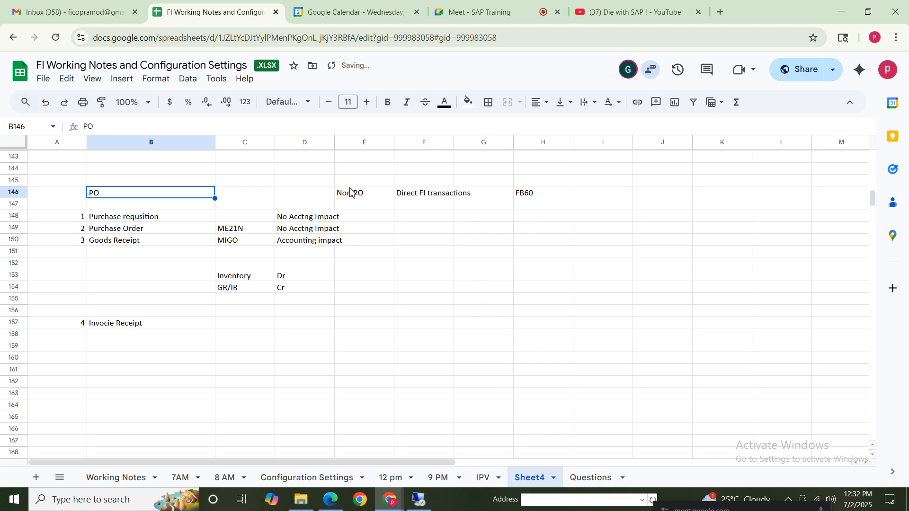
pyautogui.click(432, 195)
pyautogui.click(531, 195)
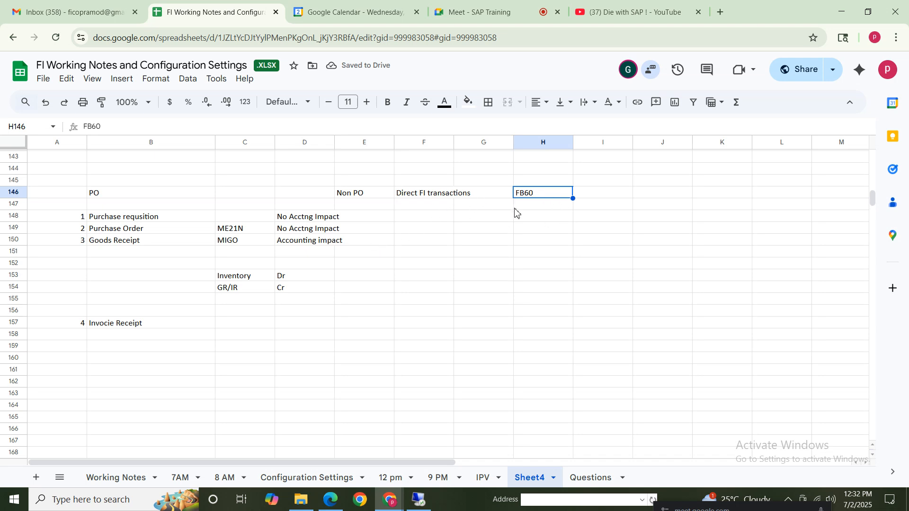
pyautogui.click(124, 324)
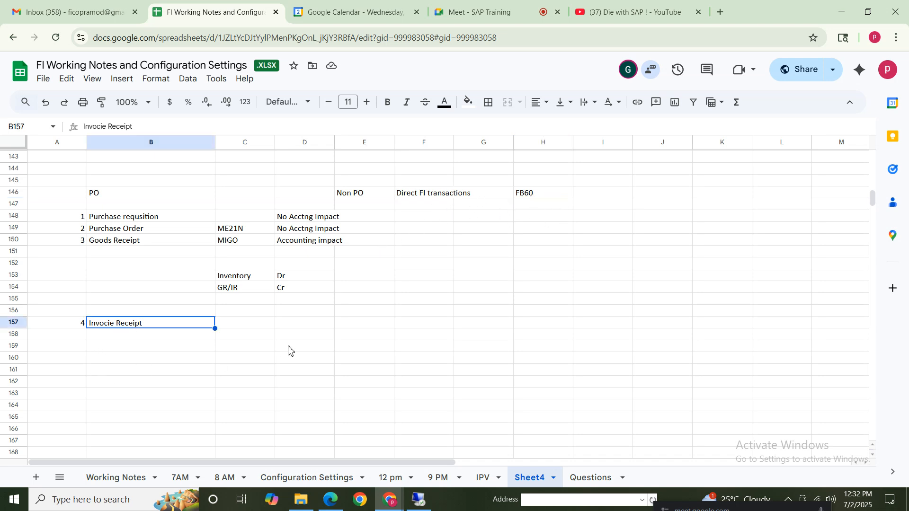
pyautogui.click(109, 184)
pyautogui.click(231, 326)
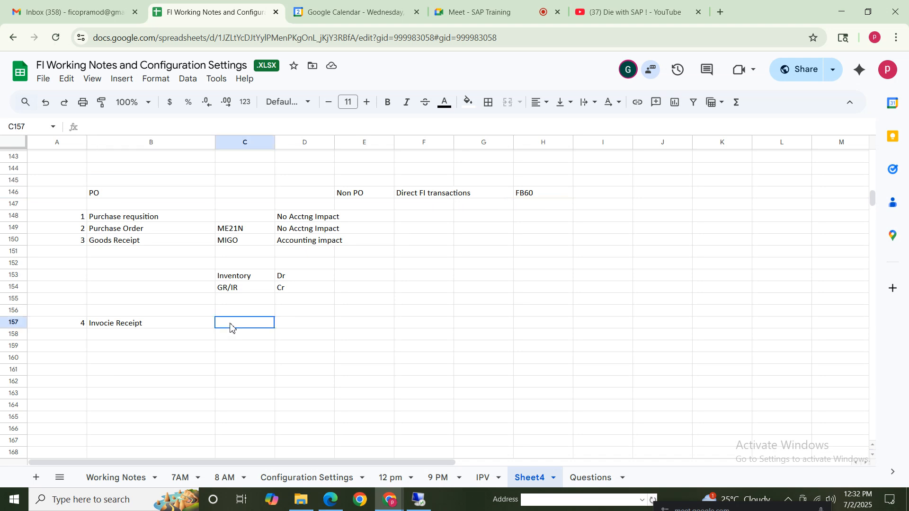
pyautogui.write('MIRO')
pyautogui.click(301, 360)
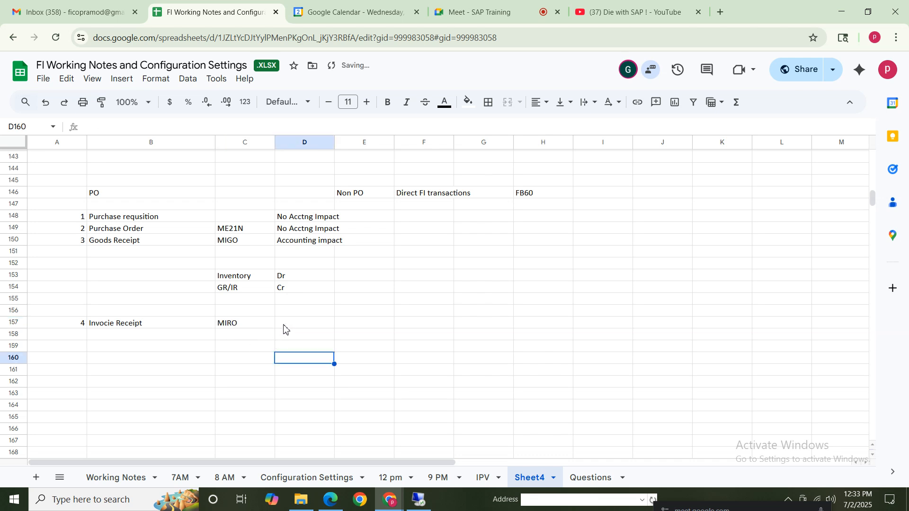
# Copy the goods receipt's GR/IR credit line from C154:D154 to C159:D159, below the MIRO row
pyautogui.click(287, 325)
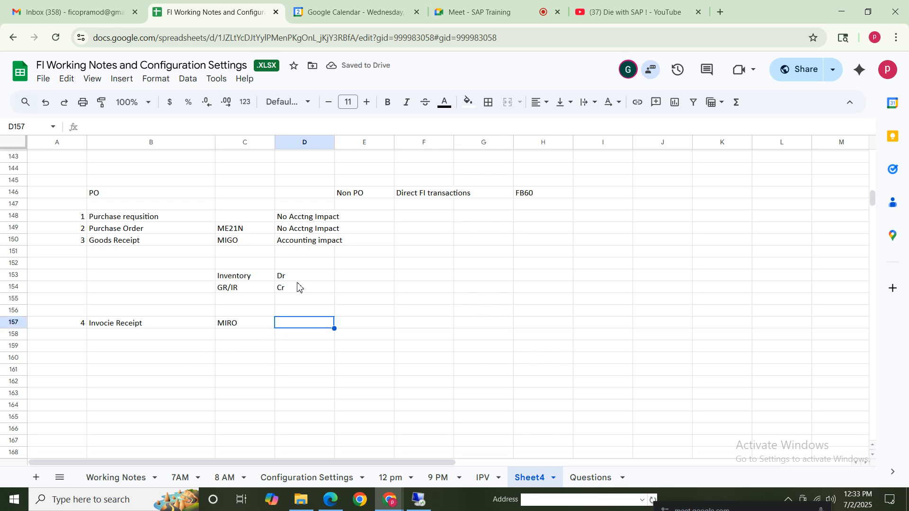
pyautogui.click(225, 343)
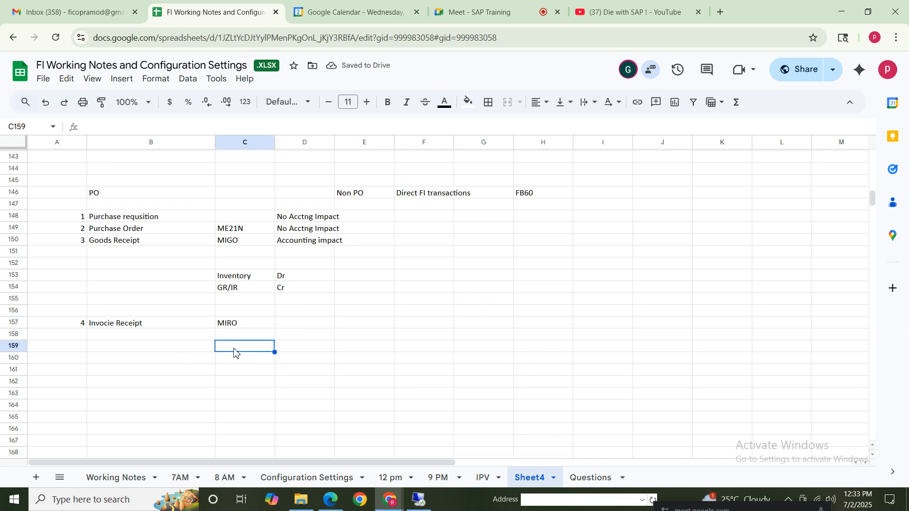
pyautogui.click(530, 195)
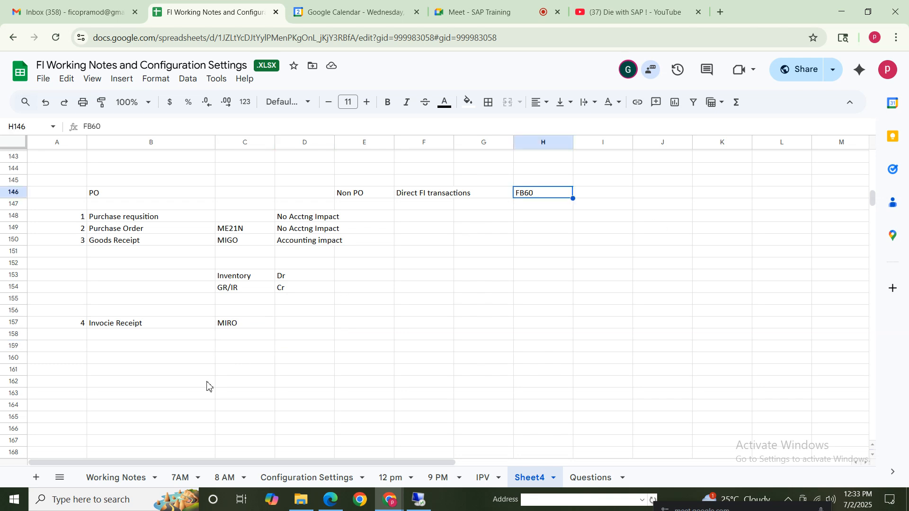
pyautogui.click(225, 339)
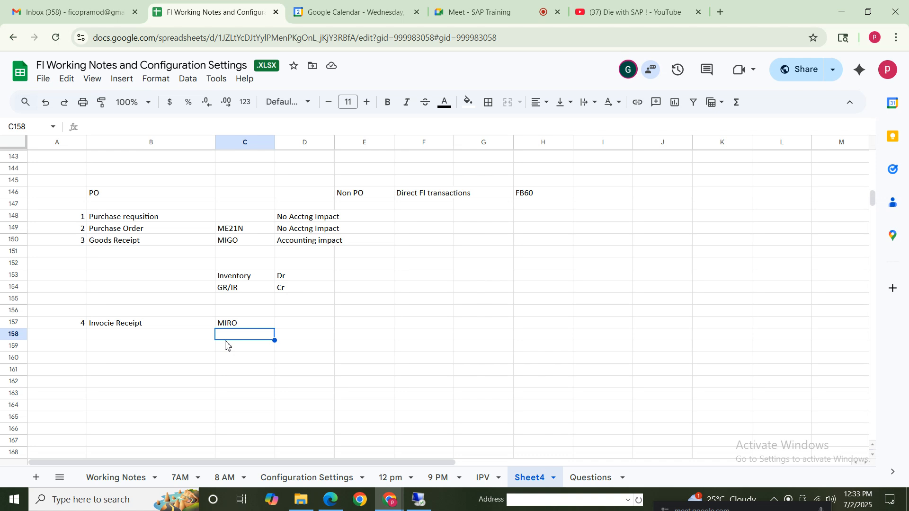
pyautogui.click(225, 345)
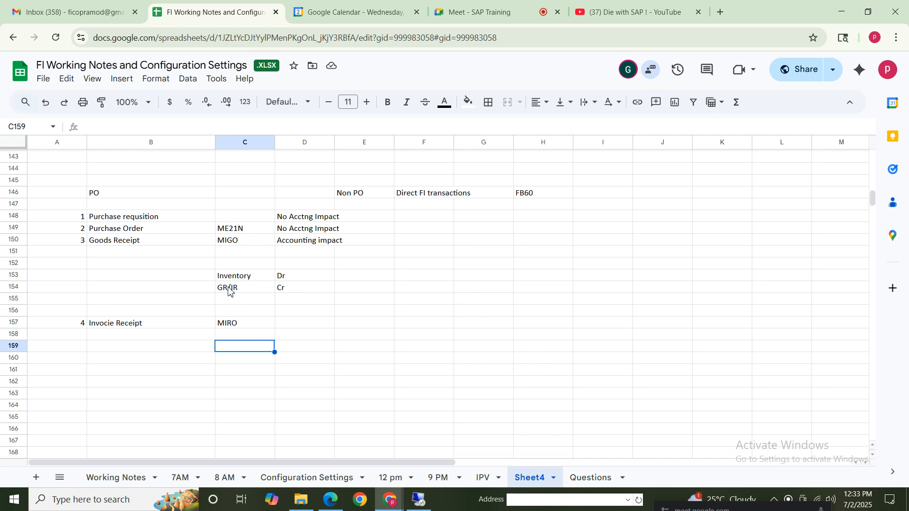
pyautogui.moveTo(229, 287); pyautogui.dragTo(305, 290)
pyautogui.hotkey('ctrl', 'c')
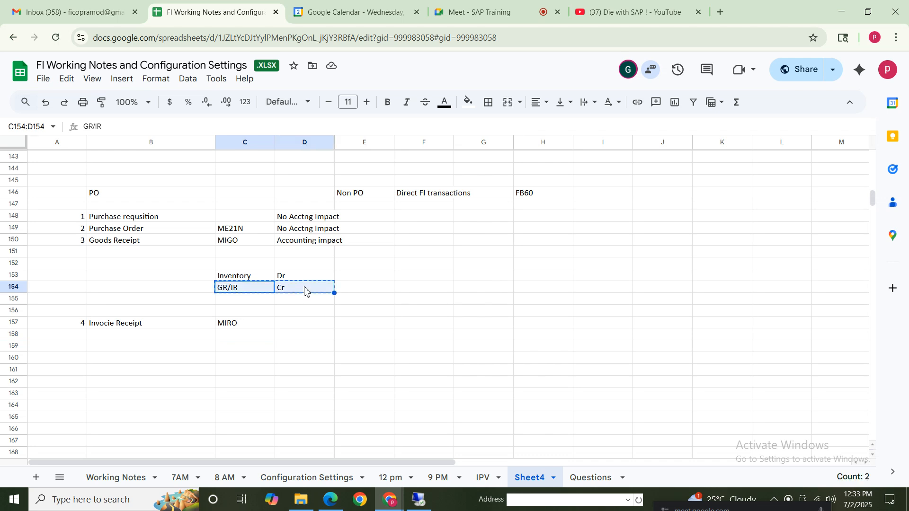
pyautogui.click(236, 347)
pyautogui.hotkey('ctrl', 'v')
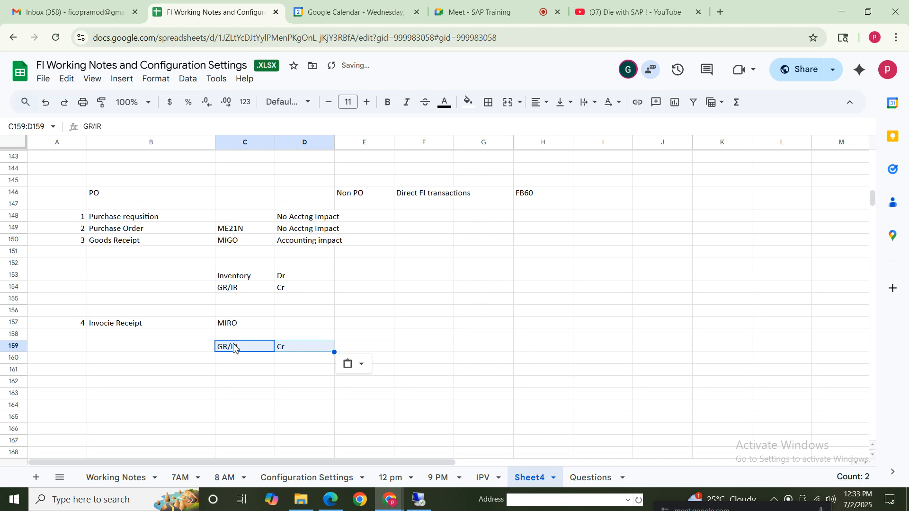
# Add the invoice receipt's credit line with "Supplier" in C160 and "Cr" in D160
pyautogui.click(246, 360)
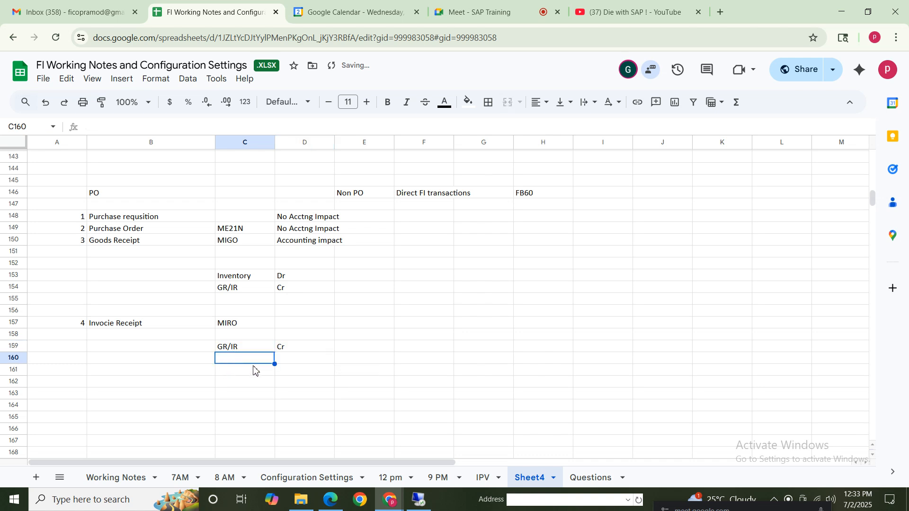
pyautogui.write('Su')
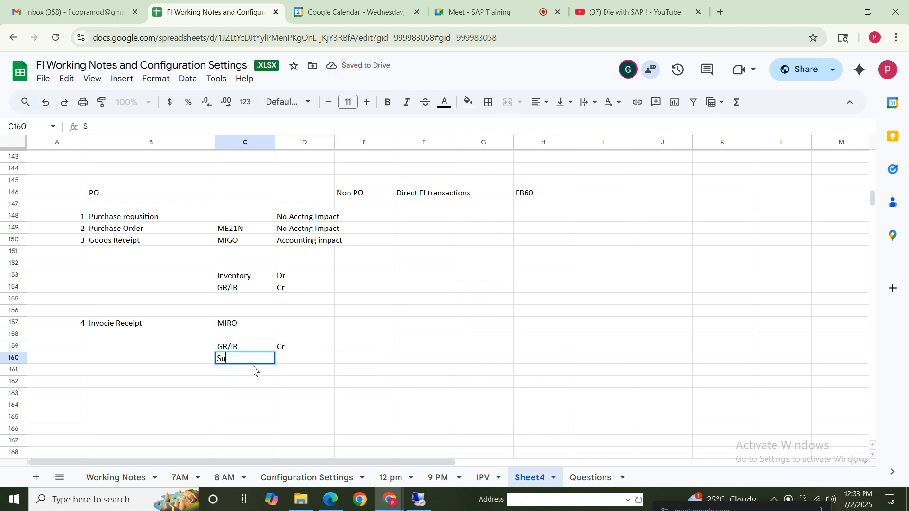
pyautogui.write('pplier')
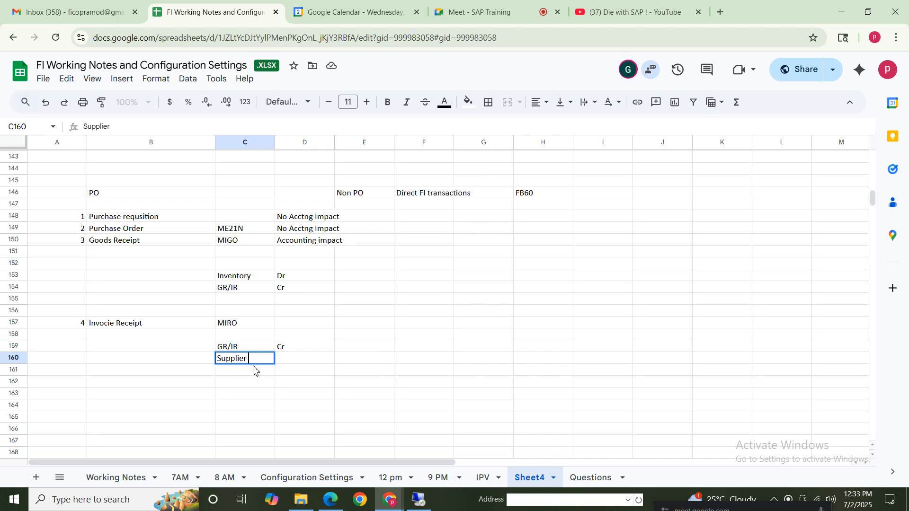
pyautogui.press('Tab')
pyautogui.write('Cr')
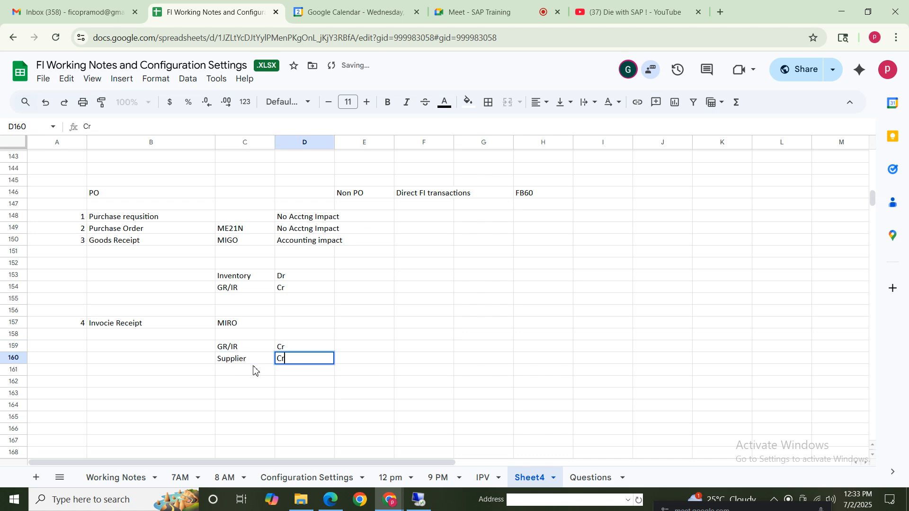
# Change the invoice receipt's GR/IR posting side in D159 to "Dr"
pyautogui.click(291, 349)
pyautogui.write('Dr')
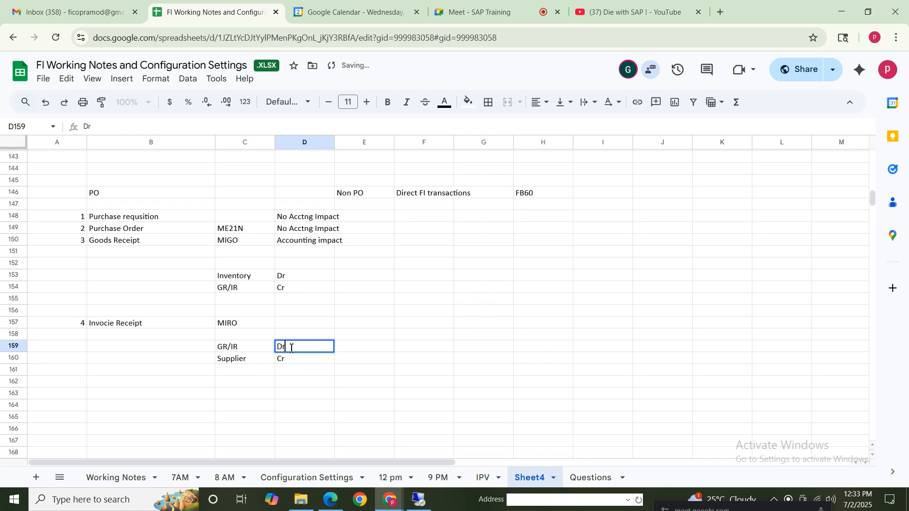
pyautogui.click(381, 397)
# Enter the step number 5 in A163 and "Payment" in B163
pyautogui.click(71, 395)
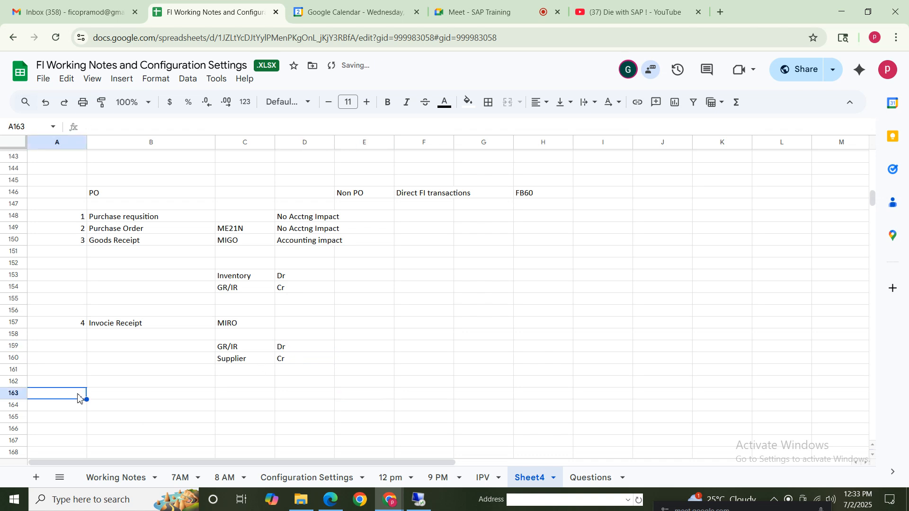
pyautogui.write('5')
pyautogui.click(114, 400)
pyautogui.write('Payment')
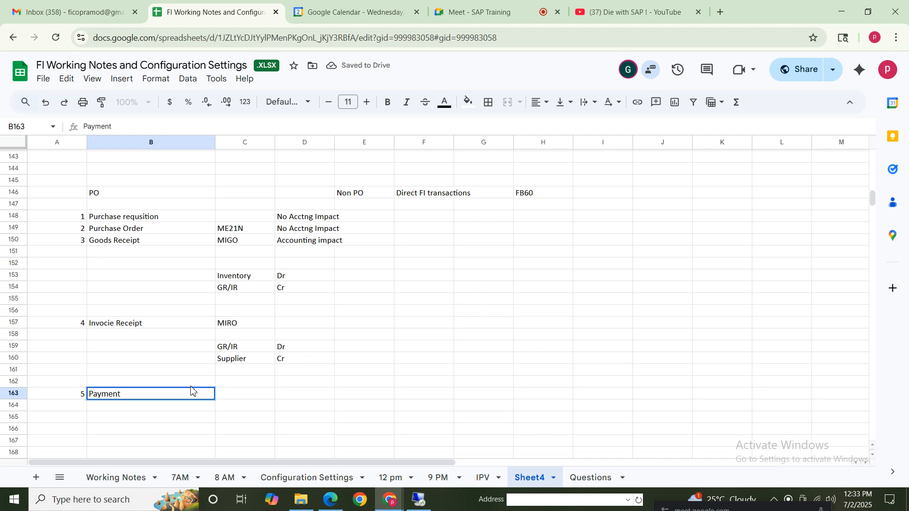
pyautogui.click(235, 408)
# Copy "Supplier" from C160 to C164, below the Payment row
pyautogui.moveTo(232, 363)
pyautogui.mouseDown()
pyautogui.moveTo(257, 349)
pyautogui.moveTo(240, 361)
pyautogui.mouseUp()
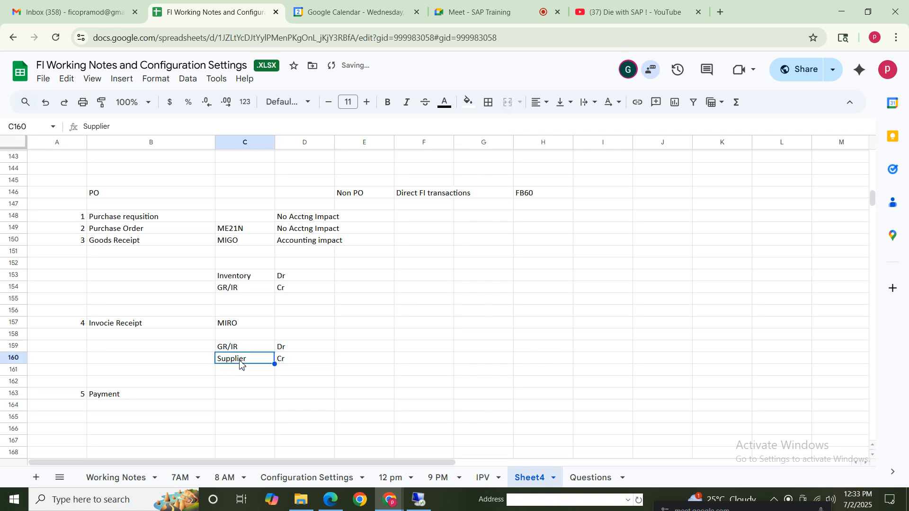
pyautogui.hotkey('ctrl', 'c')
pyautogui.click(234, 408)
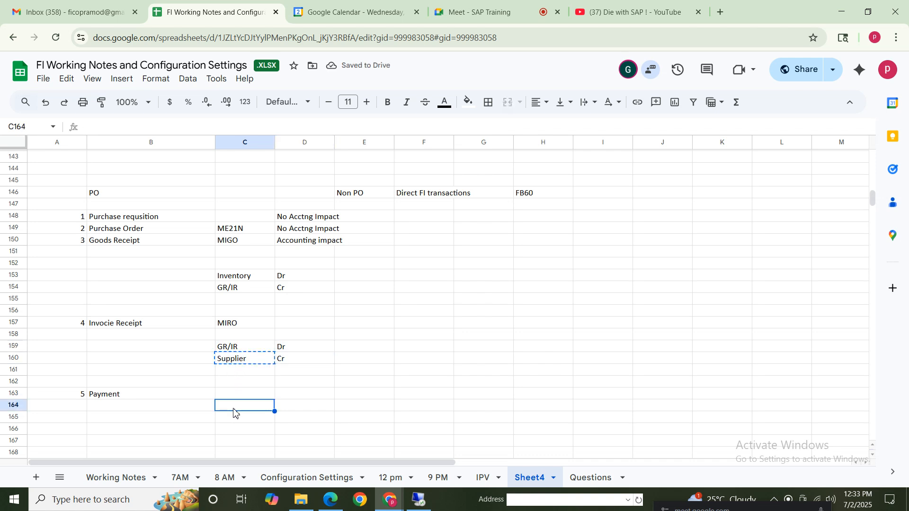
pyautogui.hotkey('ctrl', 'v')
# Add the payment's credit line "Cash/Bank" with "Cr" in C165:D165, and mark the Supplier line above with "Dr" in D164
pyautogui.click(236, 421)
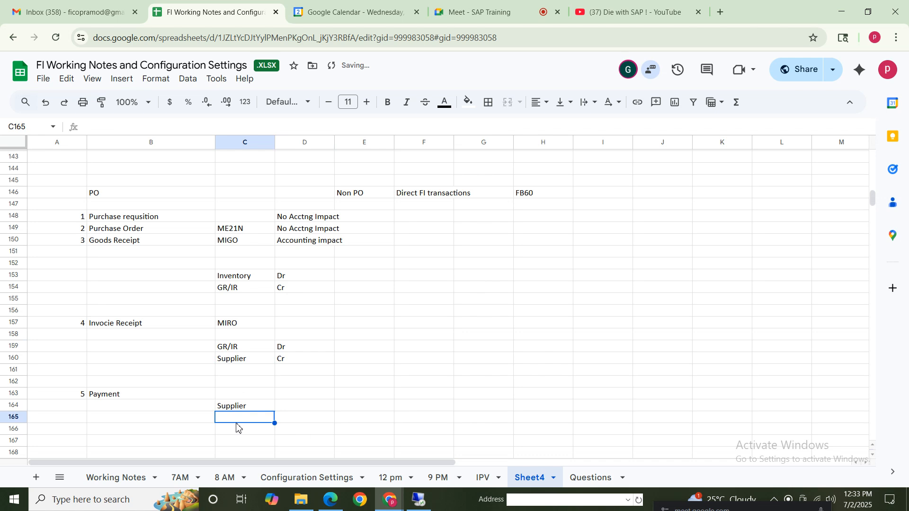
pyautogui.write('Cash/Bank')
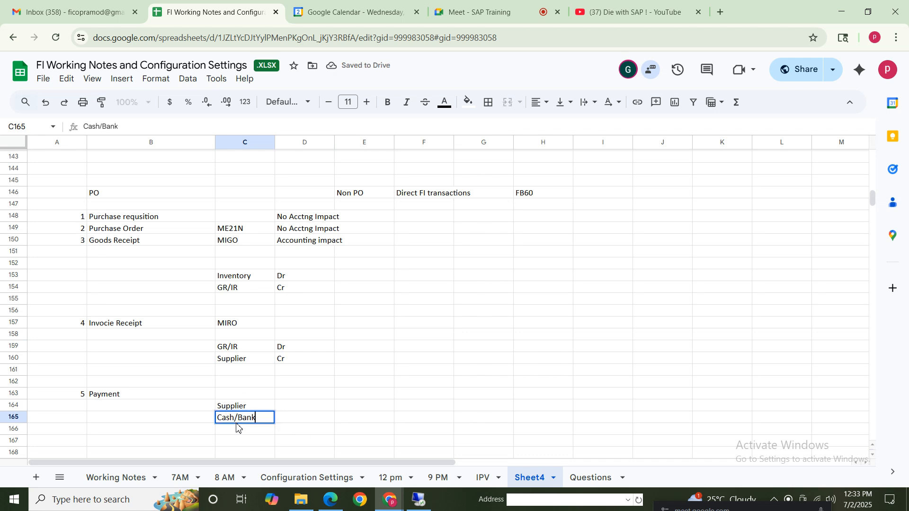
pyautogui.press('Tab')
pyautogui.write('C')
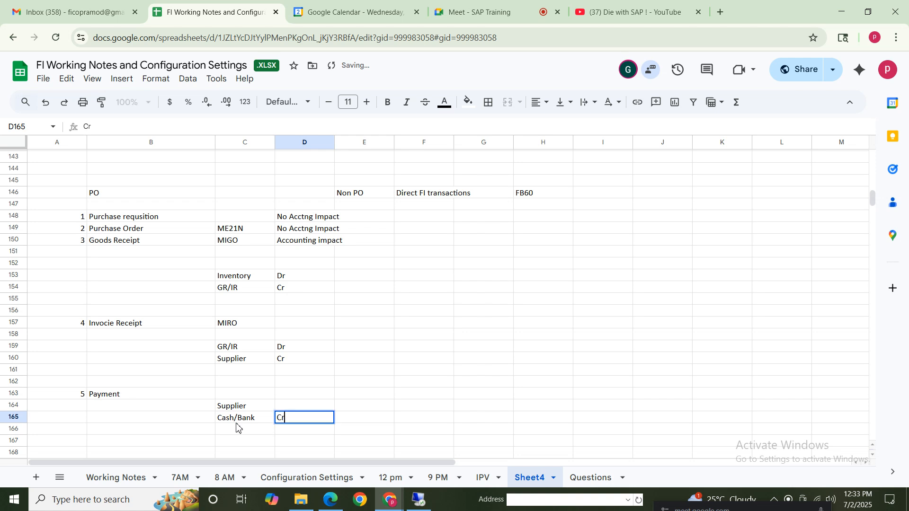
pyautogui.click(285, 406)
pyautogui.write('Dr')
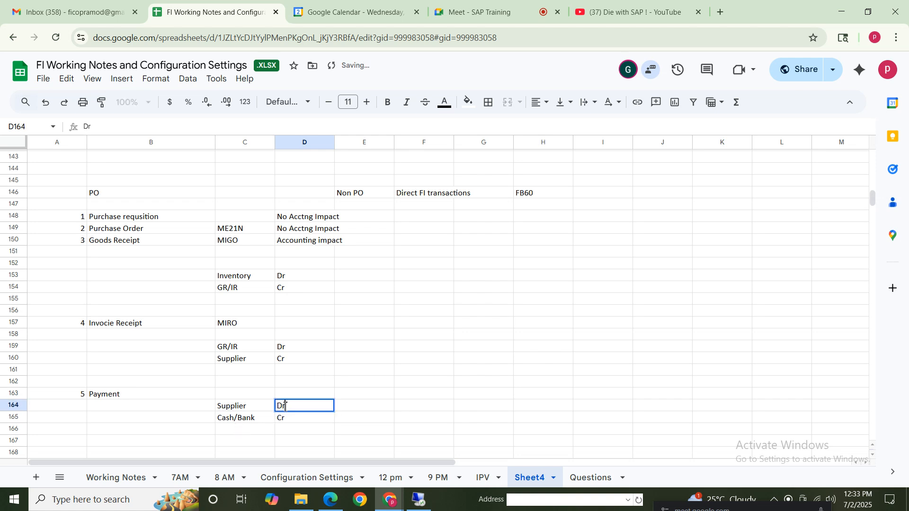
pyautogui.click(448, 326)
# Extend the PO heading in B146 to read "PO (P2P Process)"
pyautogui.doubleClick(126, 192)
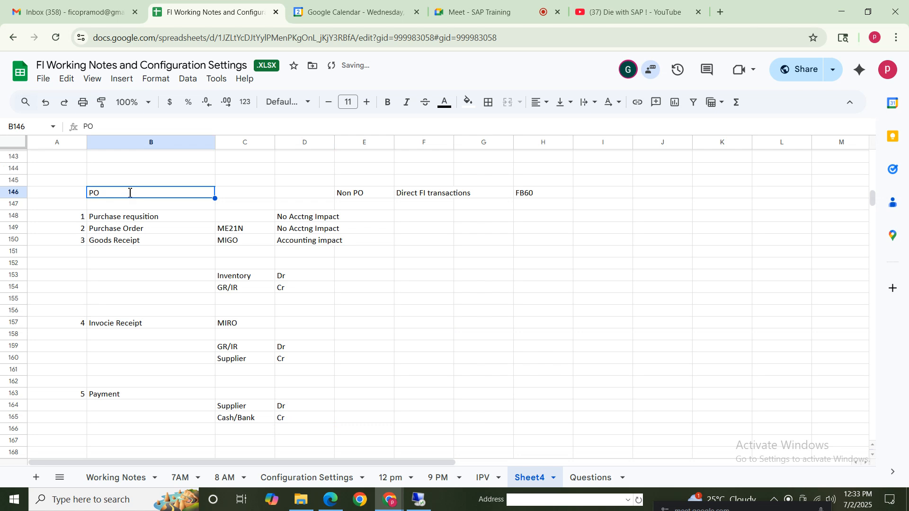
pyautogui.write('(')
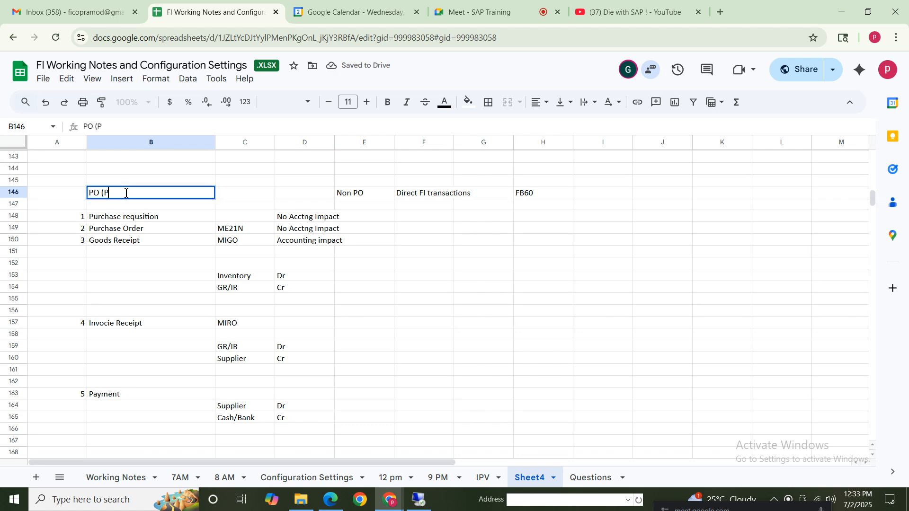
pyautogui.write('P2P Process')
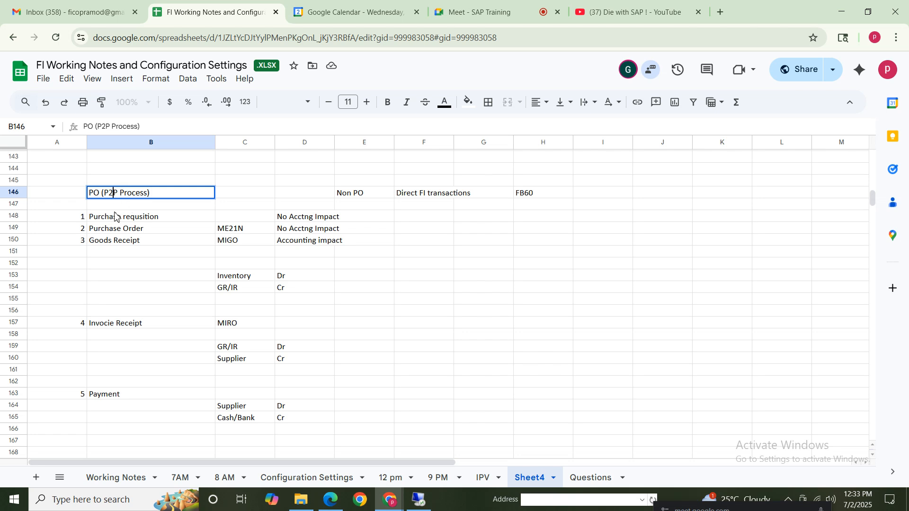
pyautogui.click(111, 183)
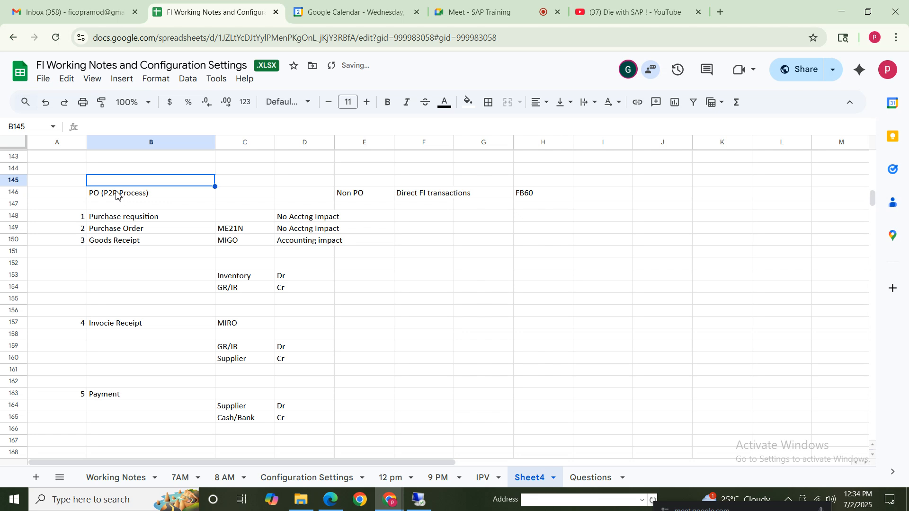
pyautogui.click(116, 195)
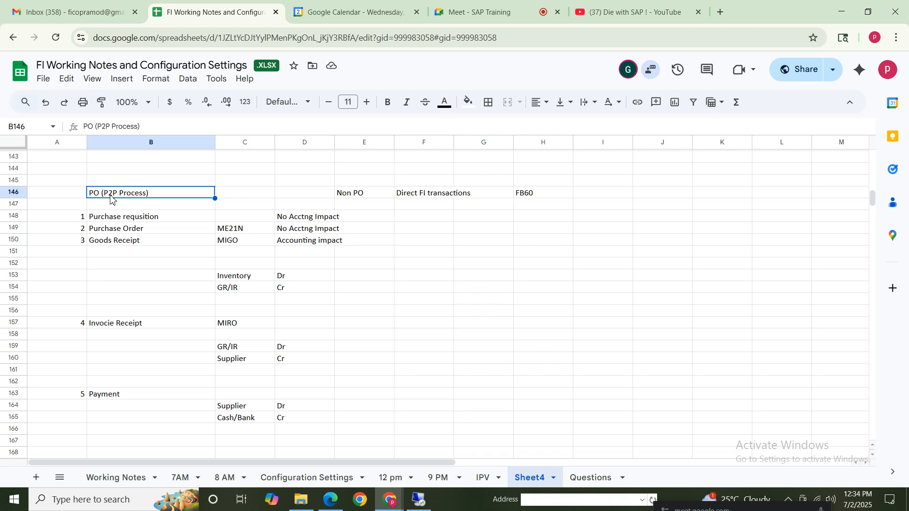
# Select the whole P2P process block, A146:D165, to review it
pyautogui.click(456, 322)
pyautogui.click(67, 217)
pyautogui.moveTo(303, 239); pyautogui.dragTo(314, 431)
pyautogui.click(410, 300)
pyautogui.moveTo(77, 195); pyautogui.dragTo(326, 420)
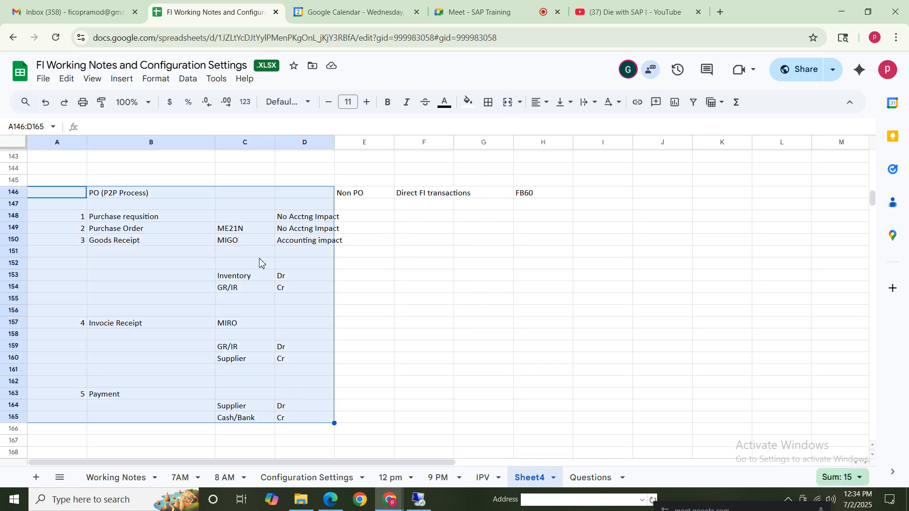
pyautogui.click(227, 169)
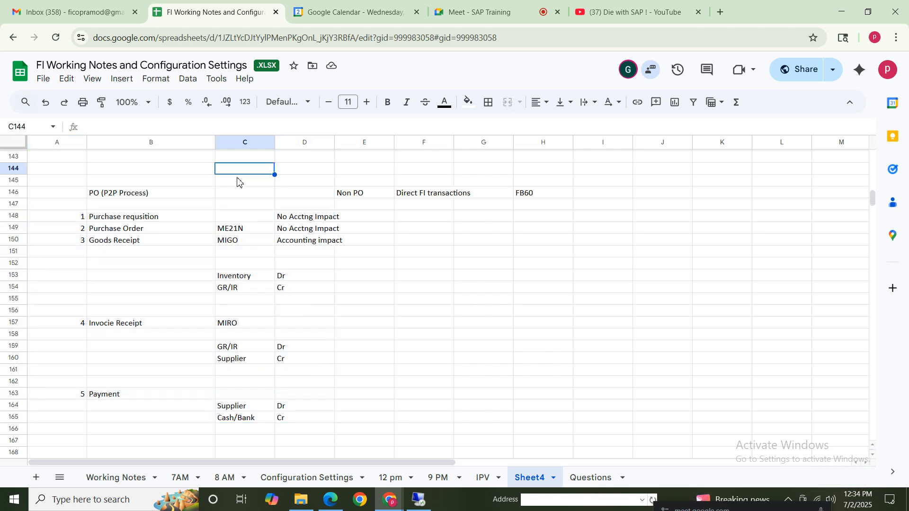
pyautogui.write('MM')
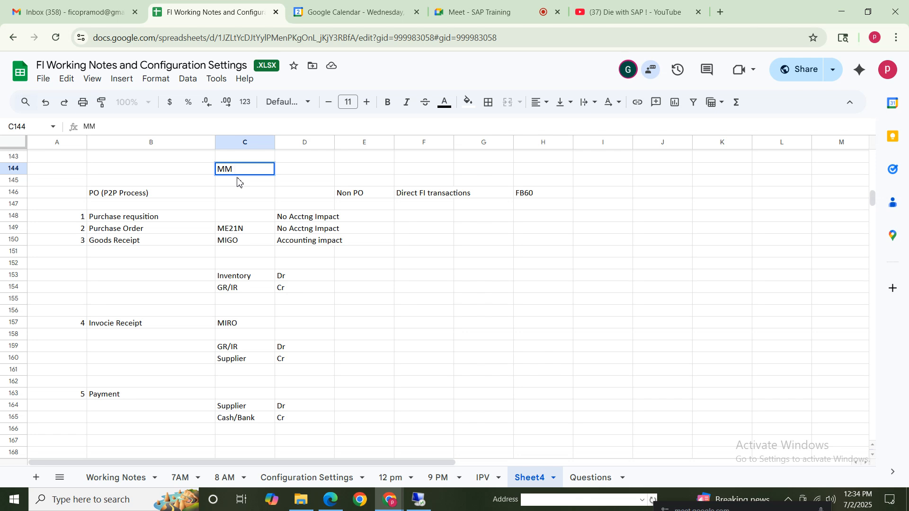
pyautogui.press('BackSpace')
pyautogui.press('BackSpace')
pyautogui.click(116, 241)
pyautogui.click(115, 326)
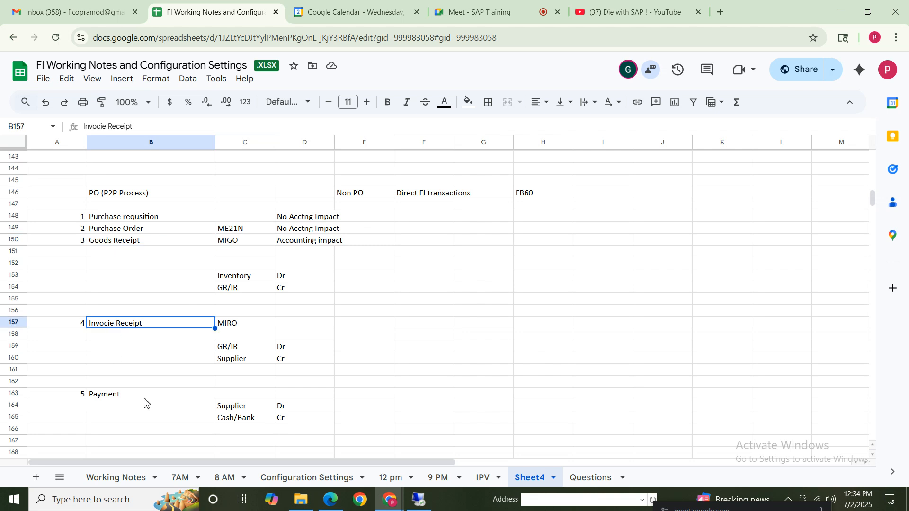
# Label the goods receipt's Inventory and GR/IR journal entry "Automatically" in B153
pyautogui.click(105, 396)
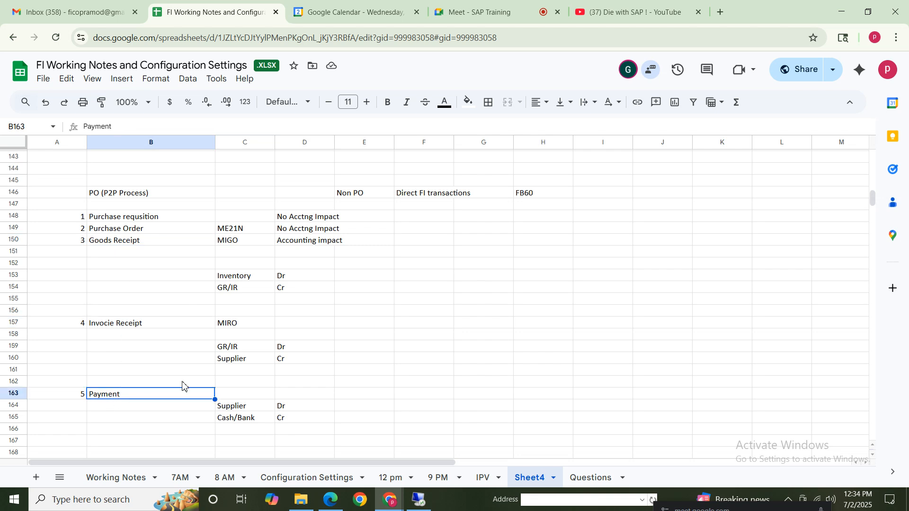
pyautogui.click(117, 243)
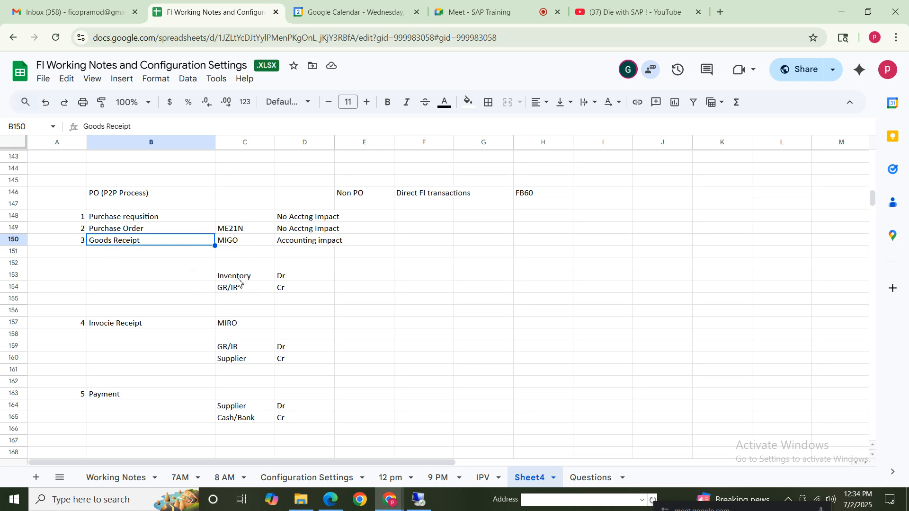
pyautogui.moveTo(237, 281); pyautogui.dragTo(281, 296)
pyautogui.click(135, 279)
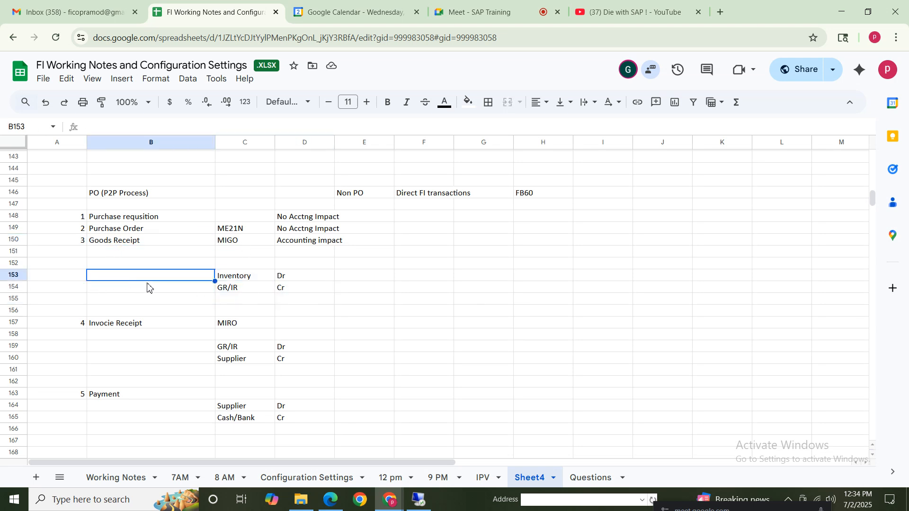
pyautogui.write('Auto')
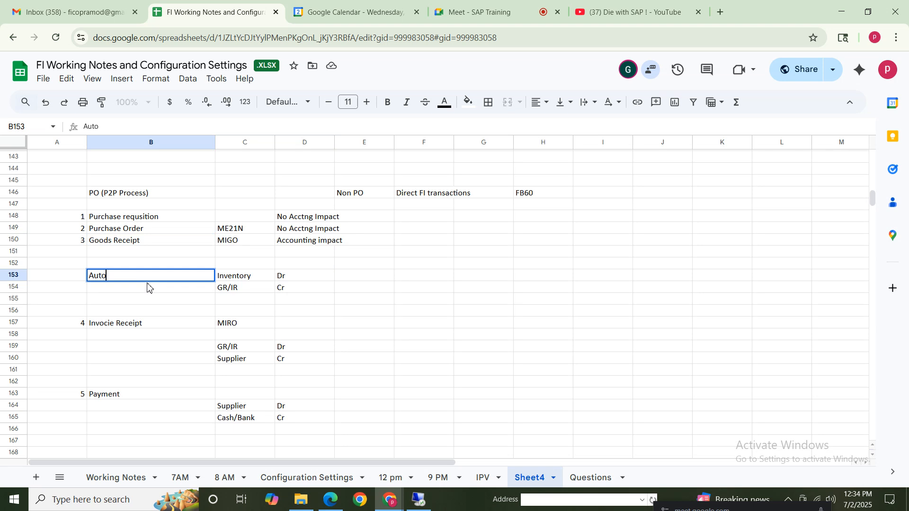
pyautogui.write('ically')
# Label the invoice receipt's GR/IR and Supplier journal entry "Automatically" in B159
pyautogui.moveTo(137, 335); pyautogui.dragTo(137, 349)
pyautogui.click(139, 349)
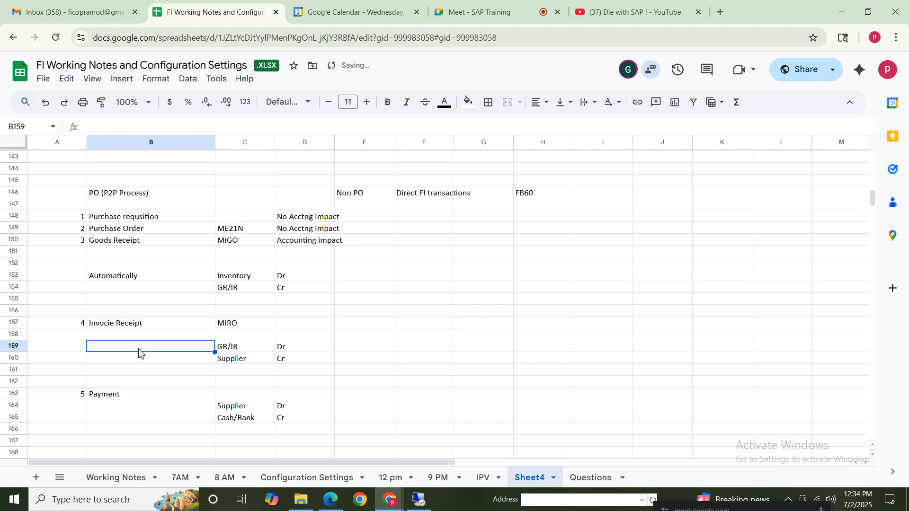
pyautogui.write('Auto')
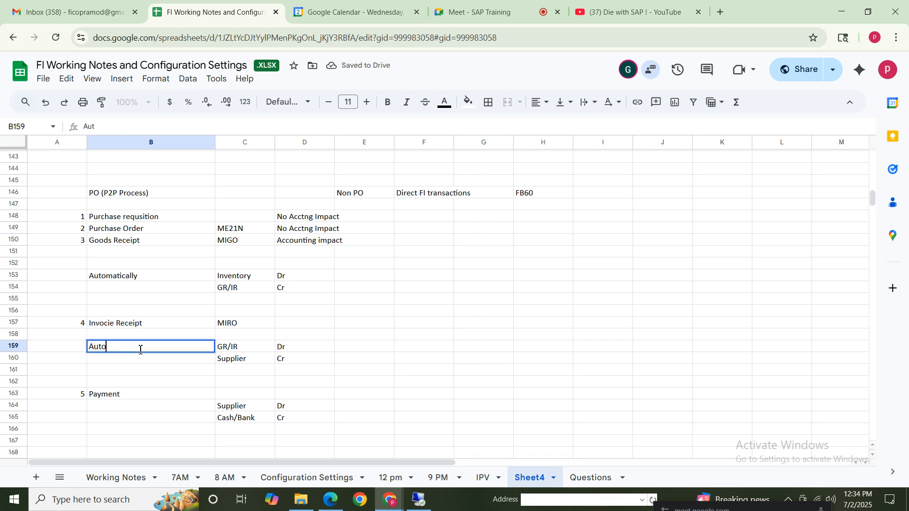
pyautogui.write('matically')
pyautogui.click(242, 325)
# Review the automatic journal entries under Goods Receipt and Invoice Receipt, comparing their debit and credit lines
pyautogui.click(231, 350)
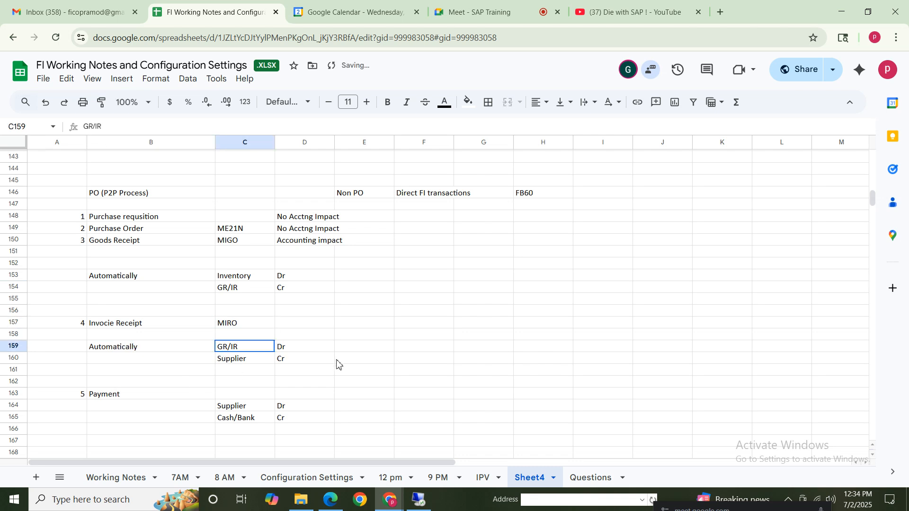
pyautogui.moveTo(337, 360); pyautogui.dragTo(318, 351)
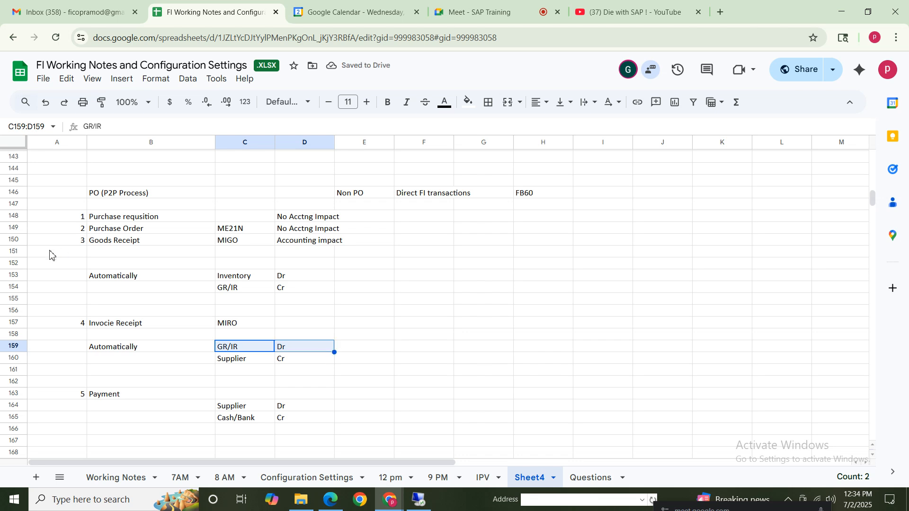
pyautogui.click(137, 275)
pyautogui.click(123, 241)
pyautogui.moveTo(230, 279); pyautogui.dragTo(298, 293)
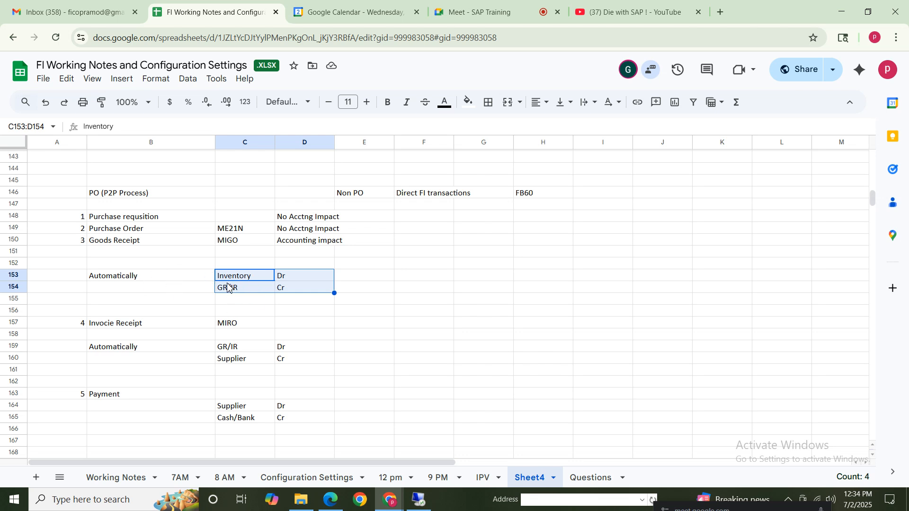
pyautogui.click(145, 280)
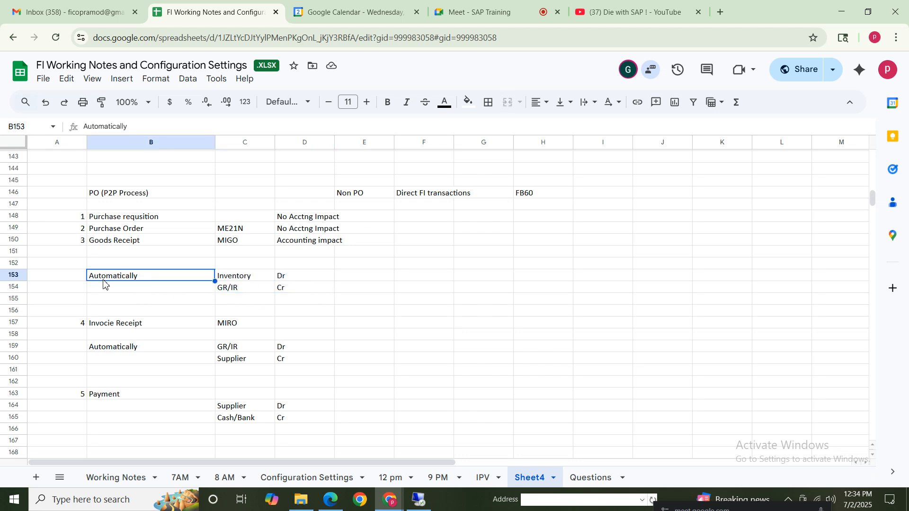
pyautogui.click(111, 349)
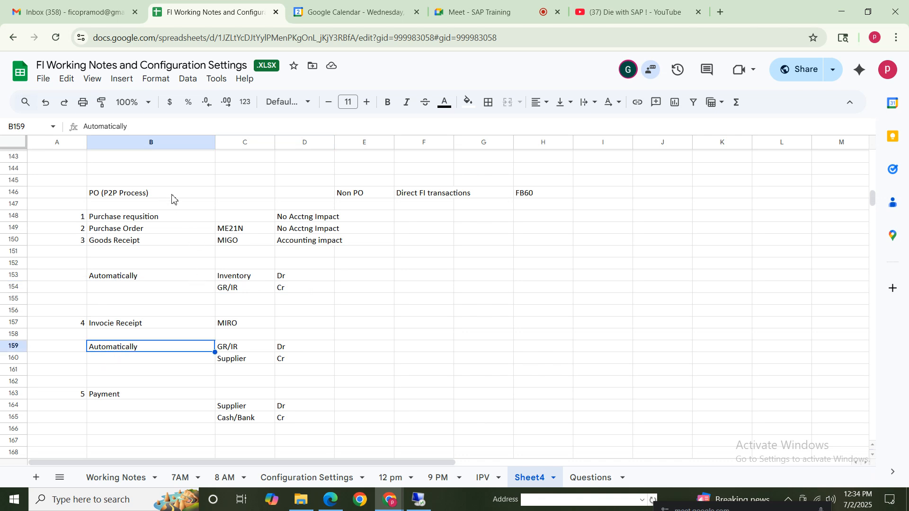
# Add the title "FI MM Integration" in D144, above the PO and Non PO headings
pyautogui.click(325, 171)
pyautogui.write('F')
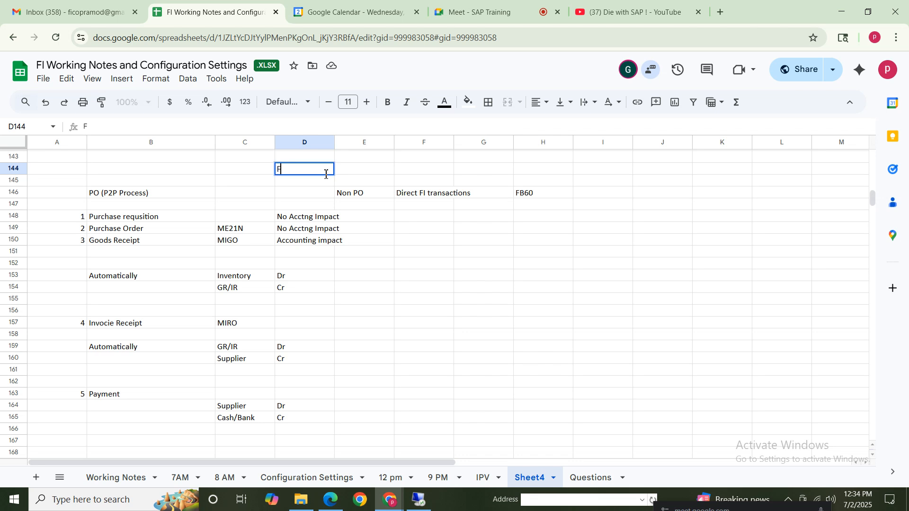
pyautogui.write('I MM')
pyautogui.click(303, 170)
pyautogui.write('Integration')
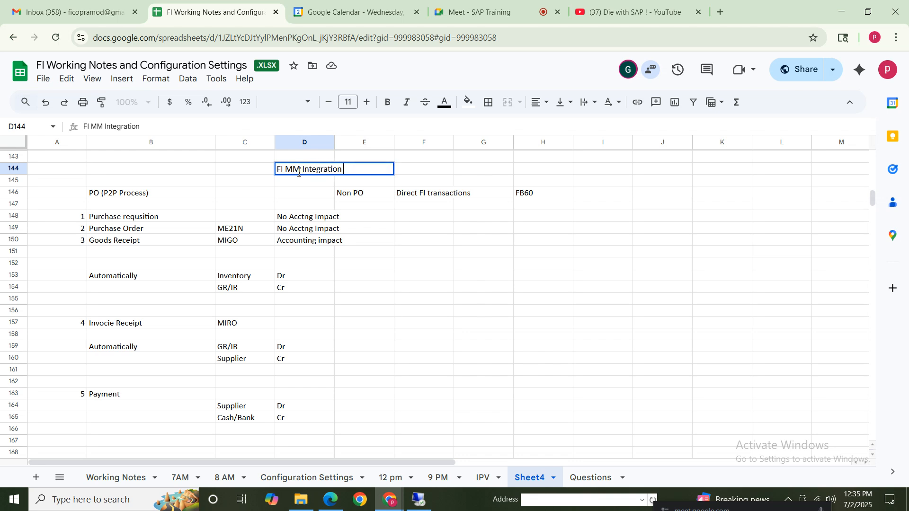
pyautogui.moveTo(285, 171); pyautogui.dragTo(358, 174)
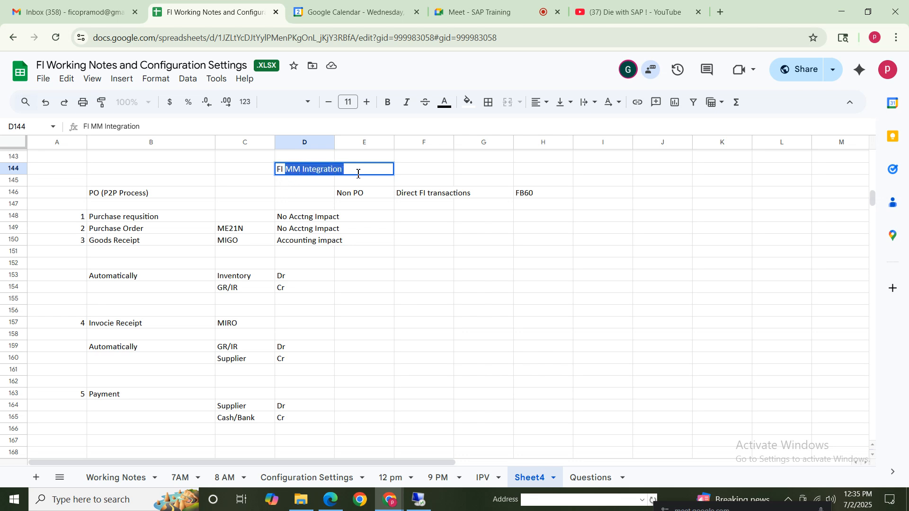
pyautogui.click(218, 182)
pyautogui.click(307, 173)
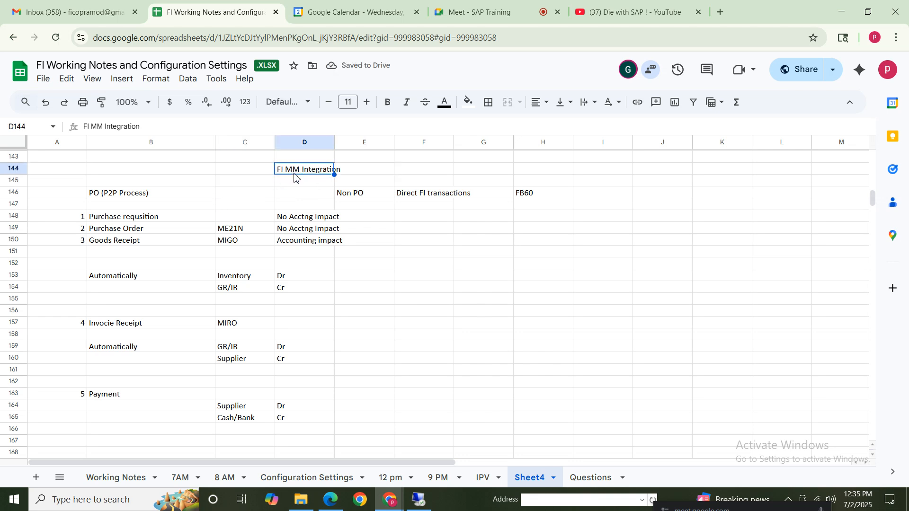
pyautogui.click(232, 185)
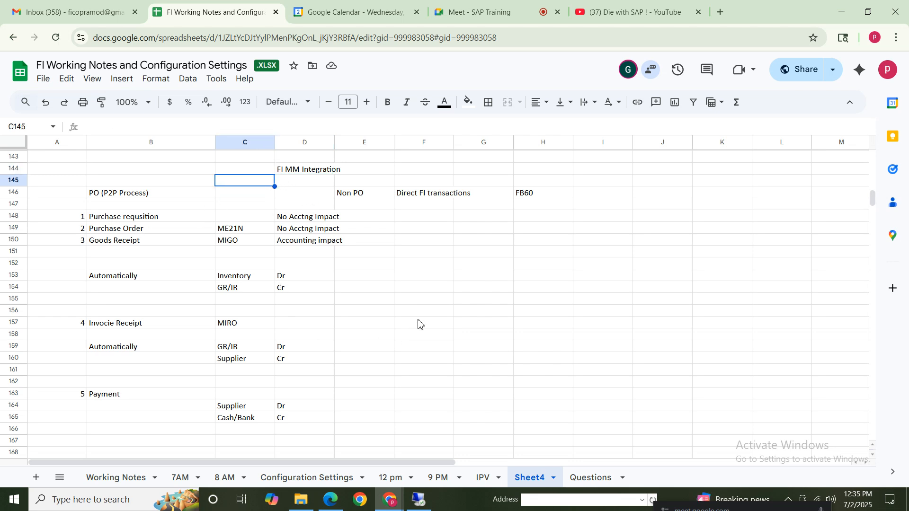
# Enter the note "Each and every material movement called as movement type in sap" in F155
pyautogui.click(425, 302)
pyautogui.write('Each a')
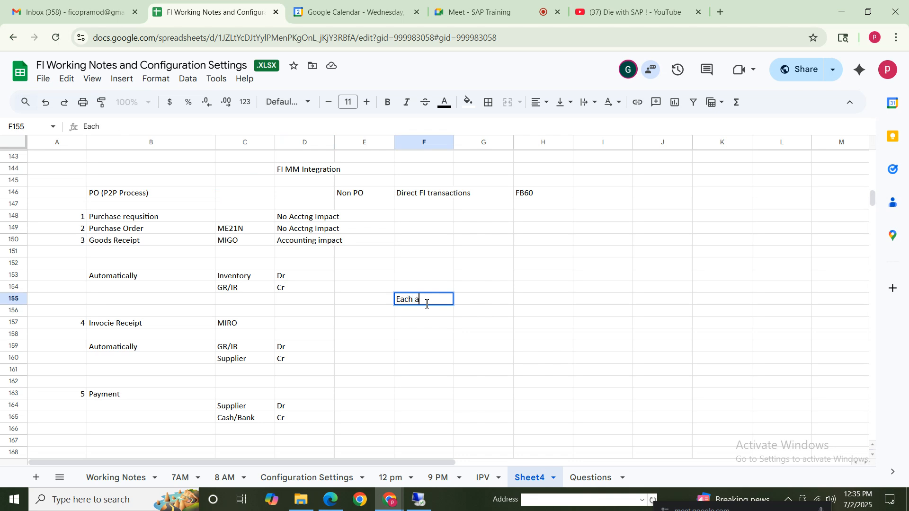
pyautogui.write('nd every ma')
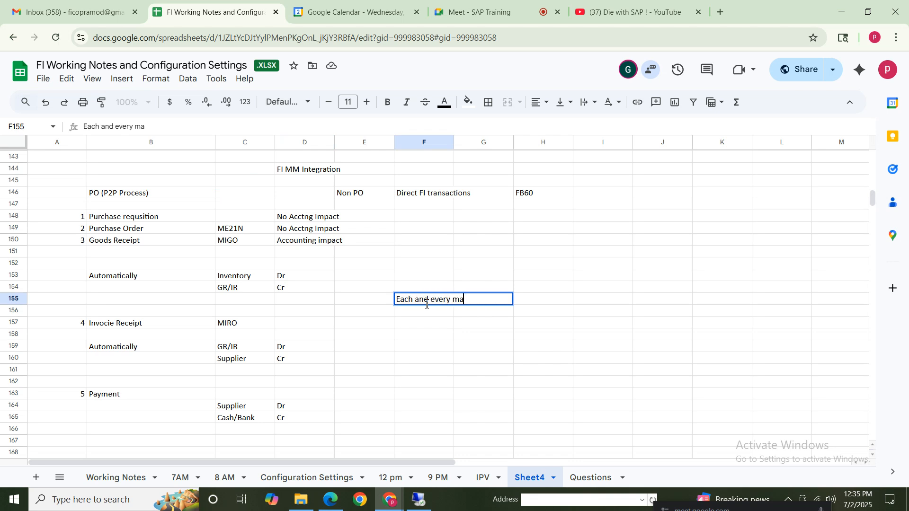
pyautogui.write('terial movement called a')
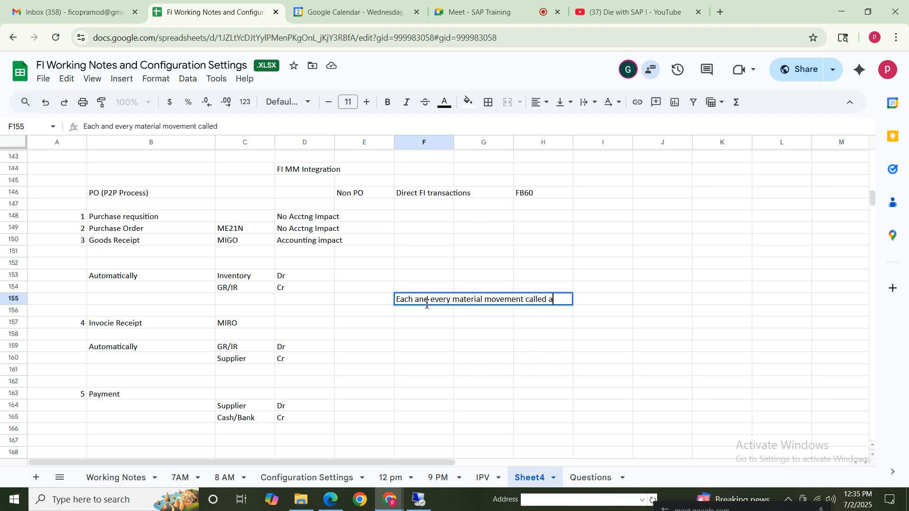
pyautogui.write('s movement typ')
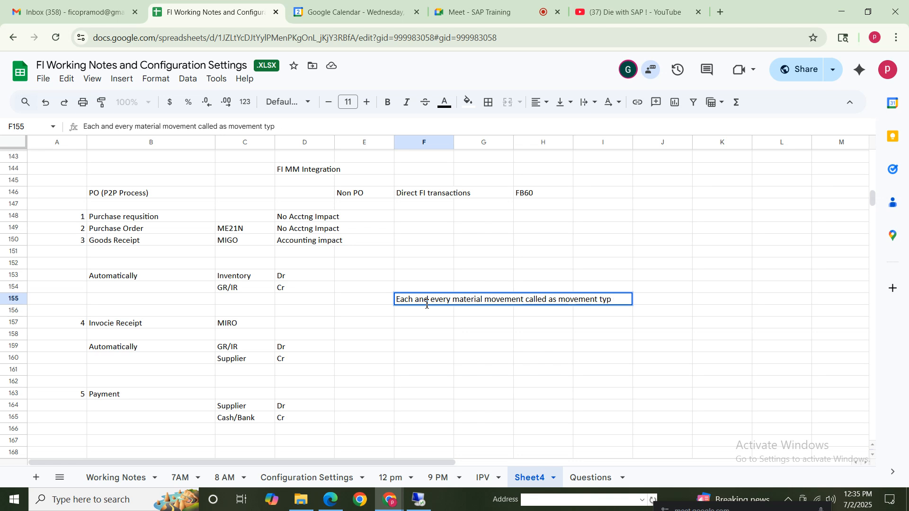
pyautogui.write(' ine in sap')
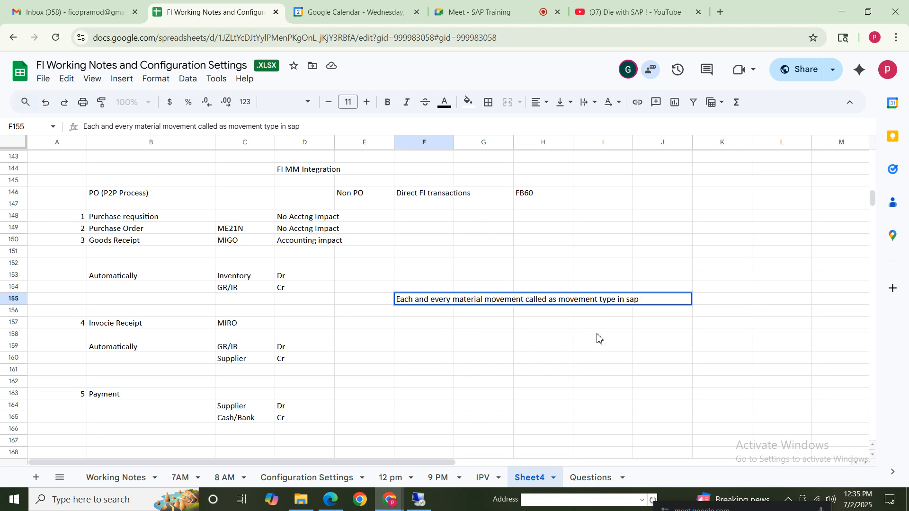
pyautogui.click(597, 337)
# Add the movement type "101 - goods receipt against PO" in G157, below the movement type note
pyautogui.click(156, 240)
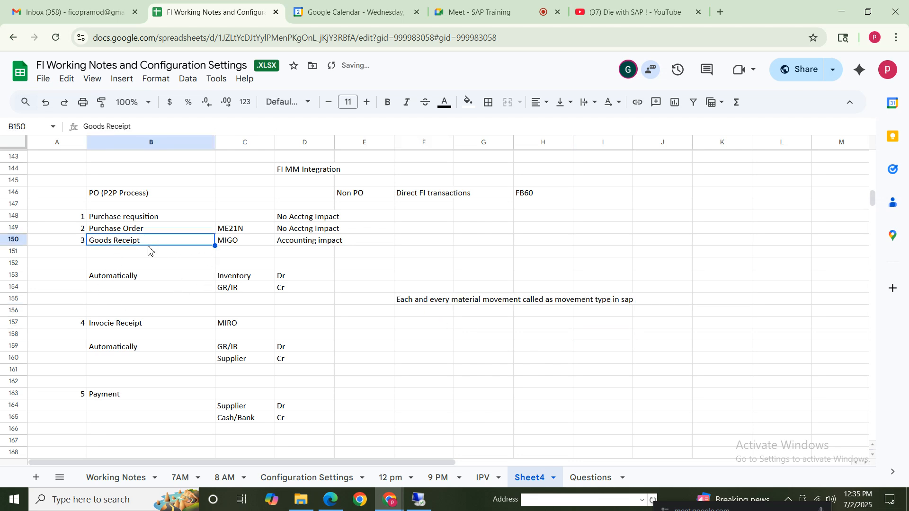
pyautogui.click(142, 229)
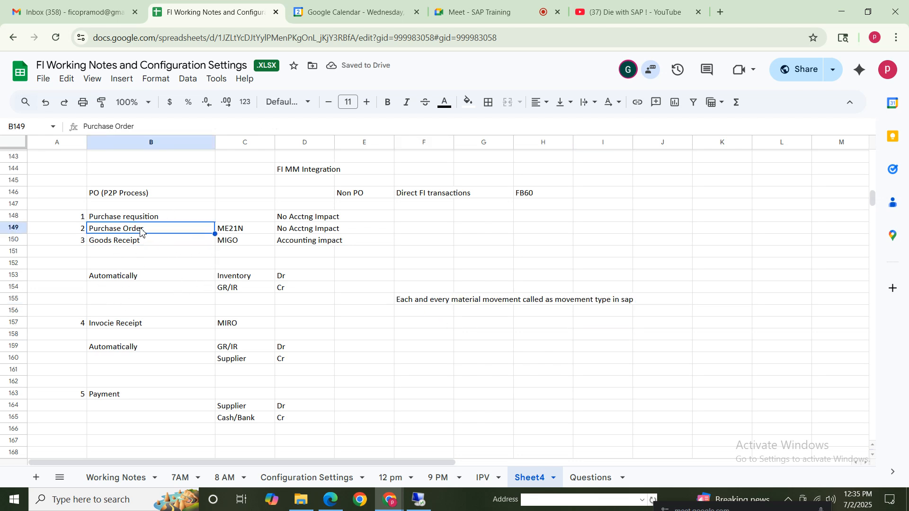
pyautogui.click(475, 326)
pyautogui.write('1')
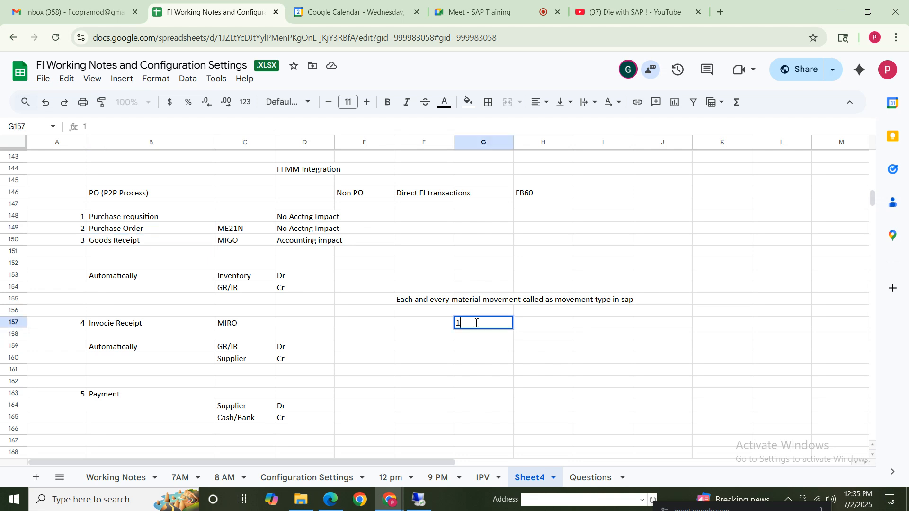
pyautogui.write('01 - g')
pyautogui.write(' goo')
pyautogui.write('ds r')
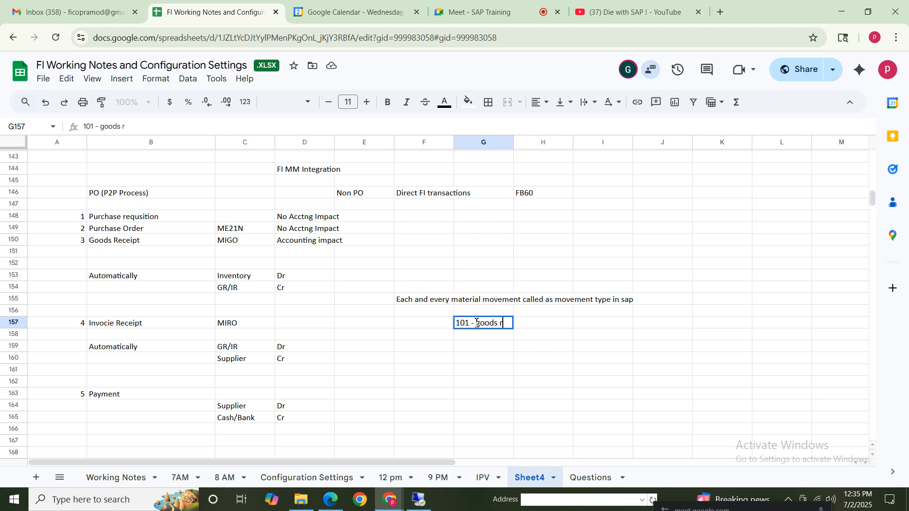
pyautogui.write('eceipt again')
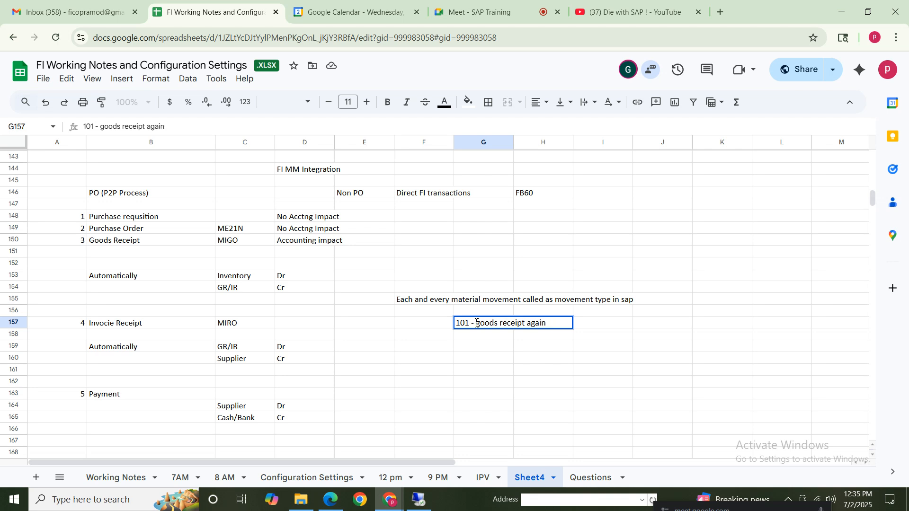
pyautogui.write('st PO')
pyautogui.click(490, 362)
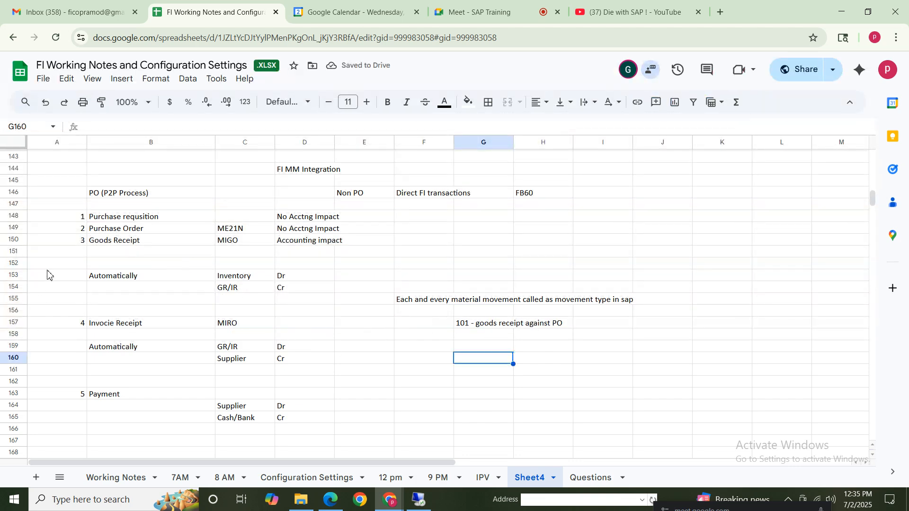
# Add the movement type "601 - Goods issue to customer" in G158
pyautogui.click(465, 337)
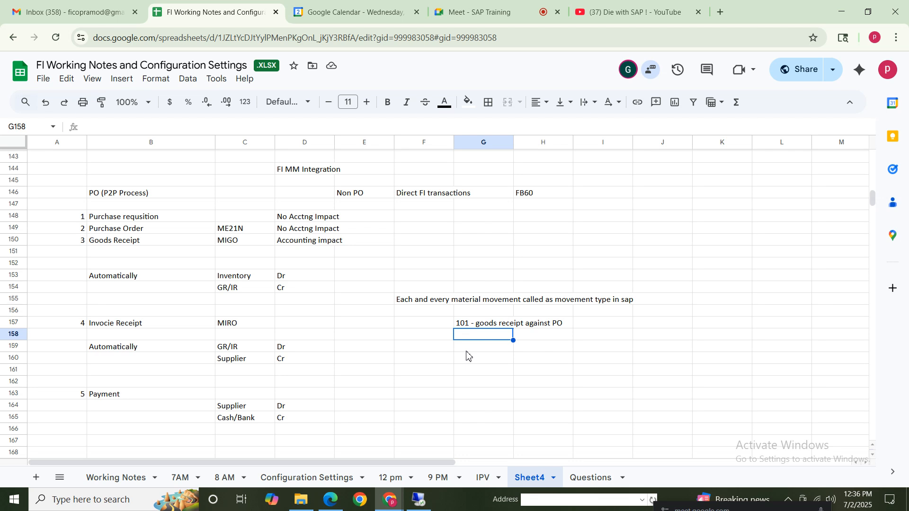
pyautogui.write('Goods ')
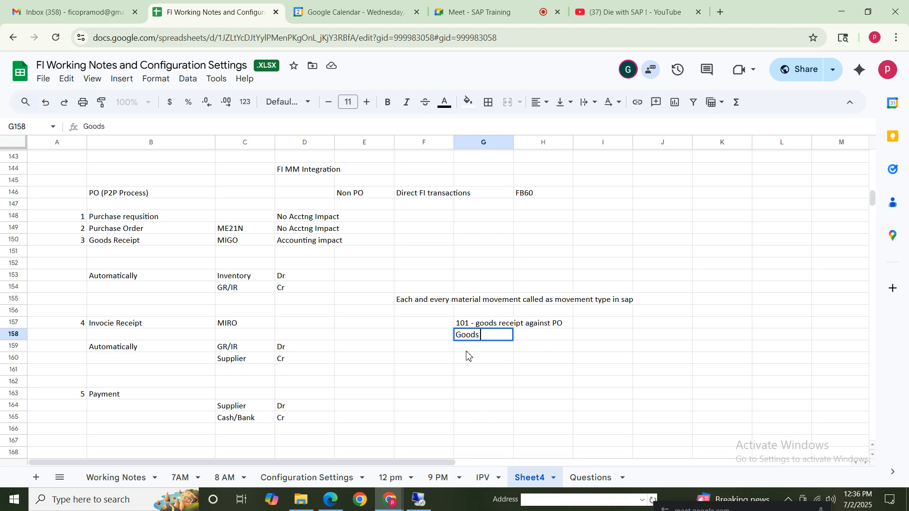
pyautogui.write('issue to customer')
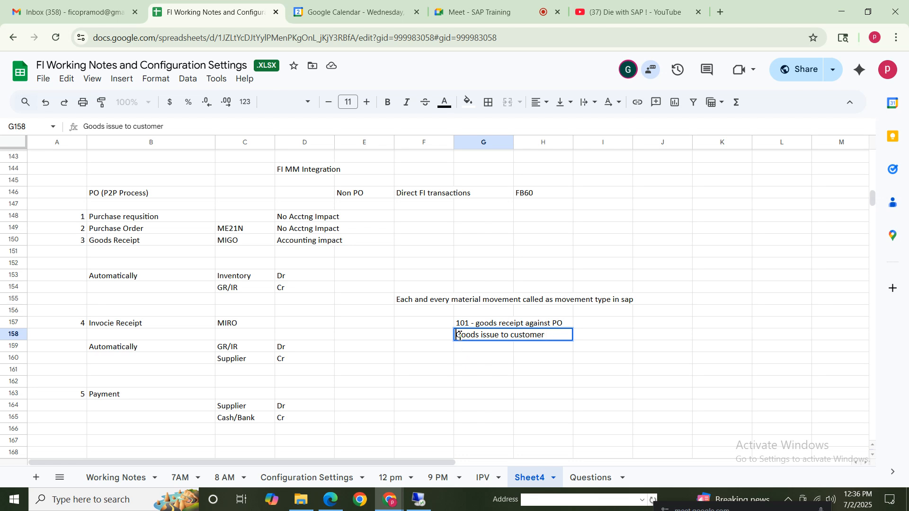
pyautogui.click(460, 336)
pyautogui.write('601 -')
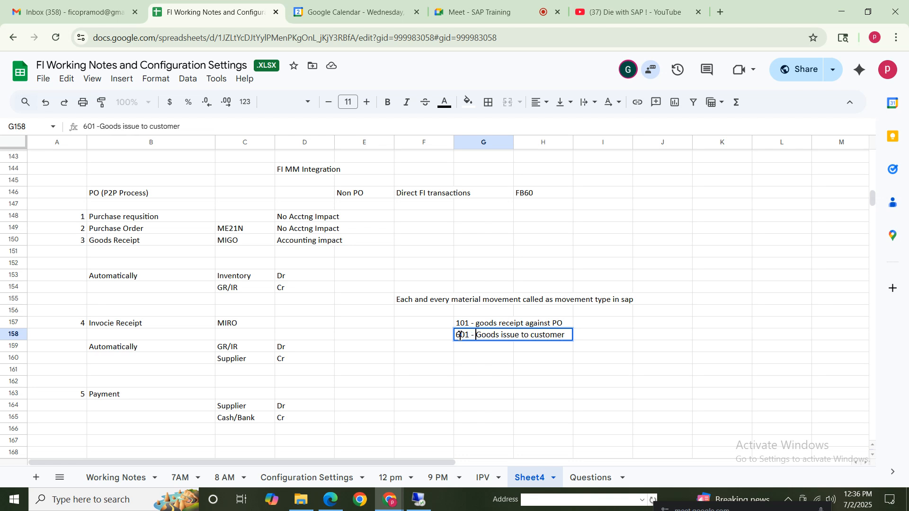
pyautogui.click(493, 372)
# Review movement types 101 and 601 against the Goods Receipt row and its Inventory posting
pyautogui.moveTo(463, 324); pyautogui.dragTo(479, 420)
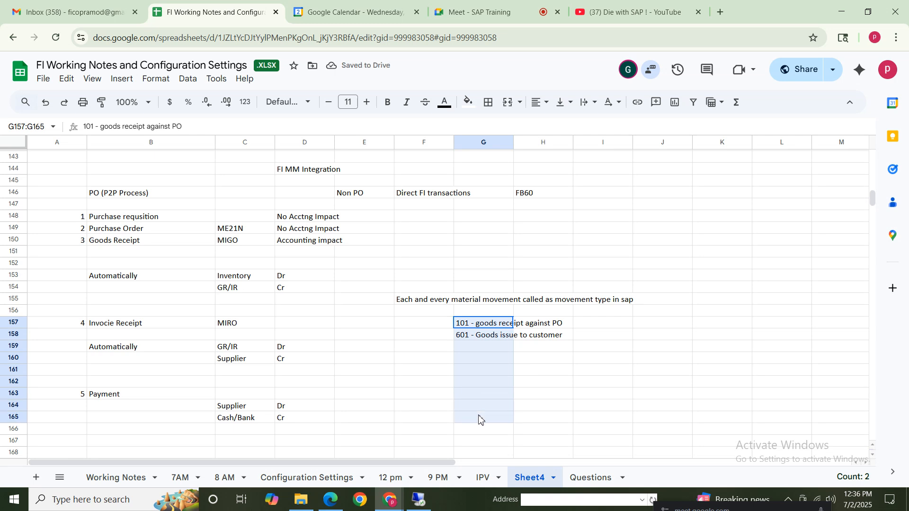
pyautogui.click(528, 361)
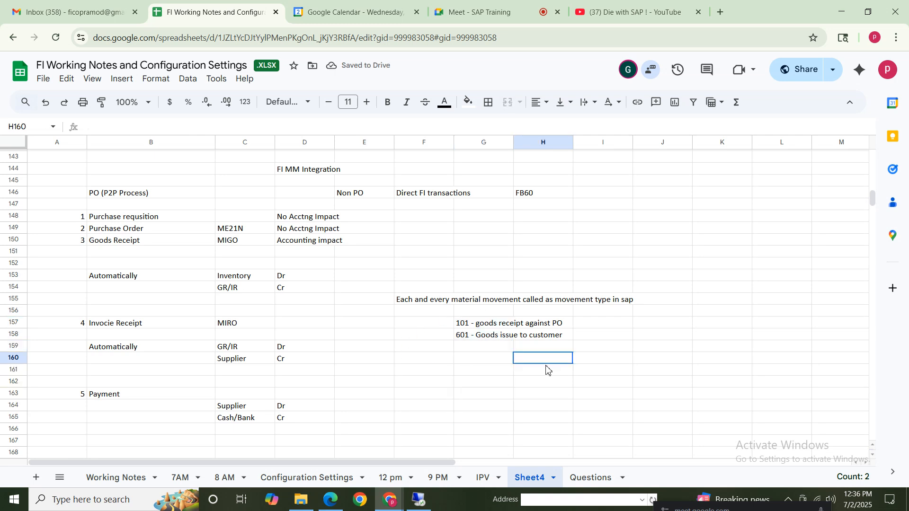
pyautogui.click(479, 324)
pyautogui.click(473, 338)
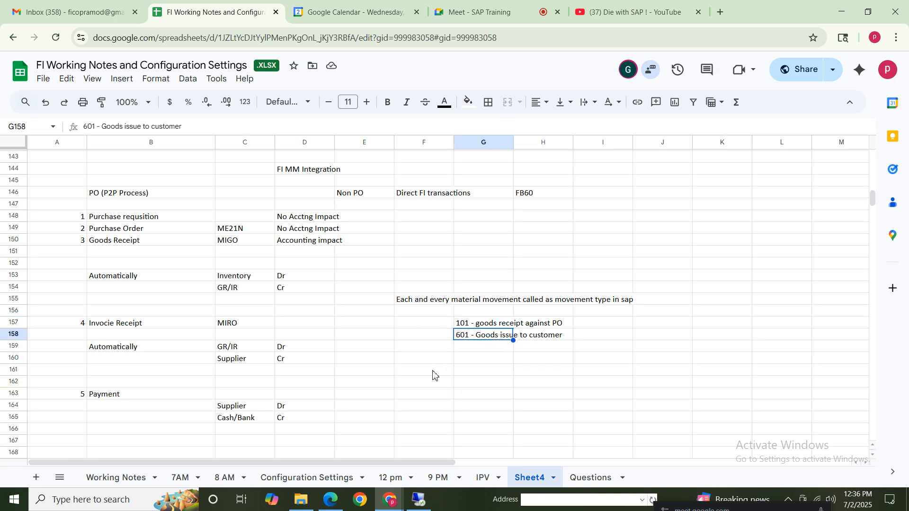
pyautogui.click(467, 323)
pyautogui.click(472, 337)
pyautogui.moveTo(121, 241); pyautogui.dragTo(235, 279)
pyautogui.click(333, 311)
pyautogui.click(246, 279)
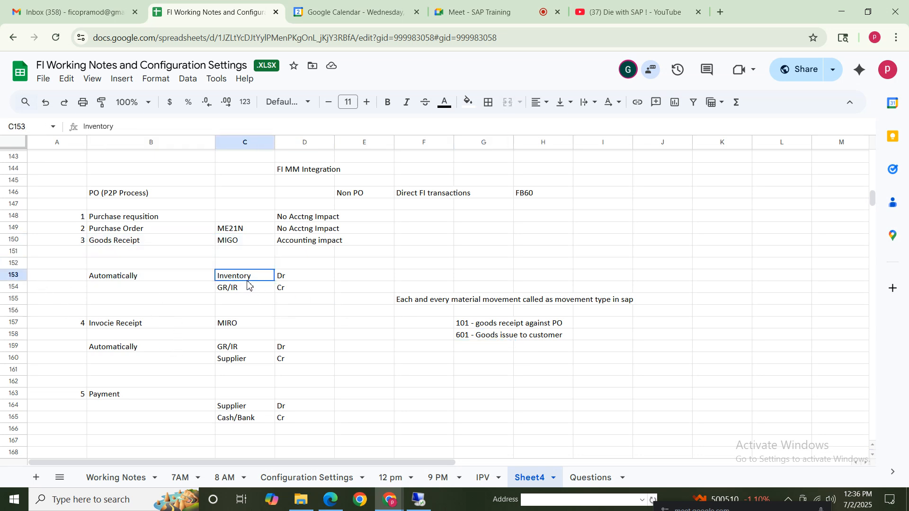
# Review the automatic Inventory and GR/IR posting of the Goods Receipt against movement types 101 and 601
pyautogui.click(458, 324)
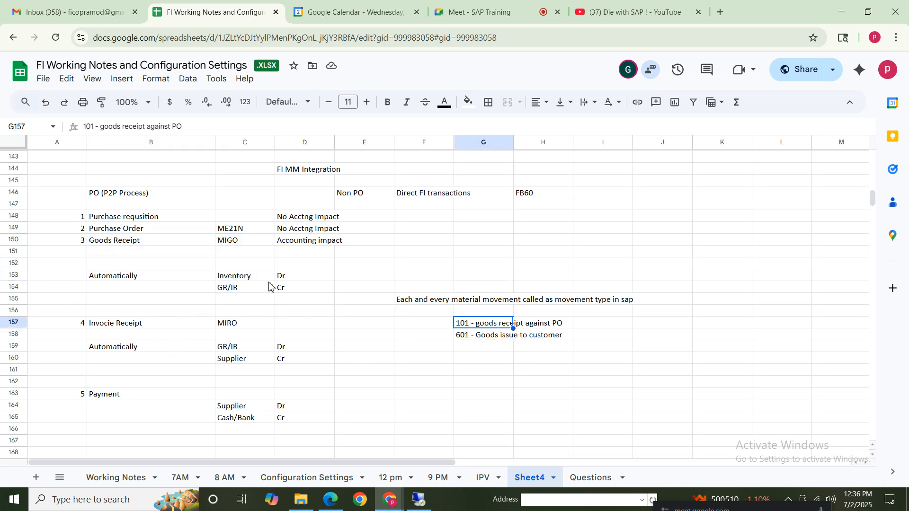
pyautogui.click(167, 276)
pyautogui.keyDown('shift'); pyautogui.click(300, 290); pyautogui.keyUp('shift')
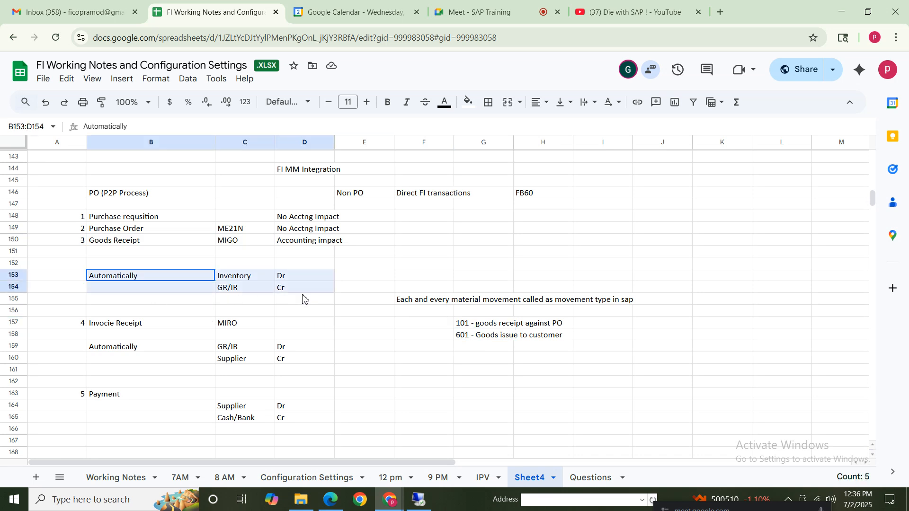
pyautogui.click(470, 326)
pyautogui.click(468, 339)
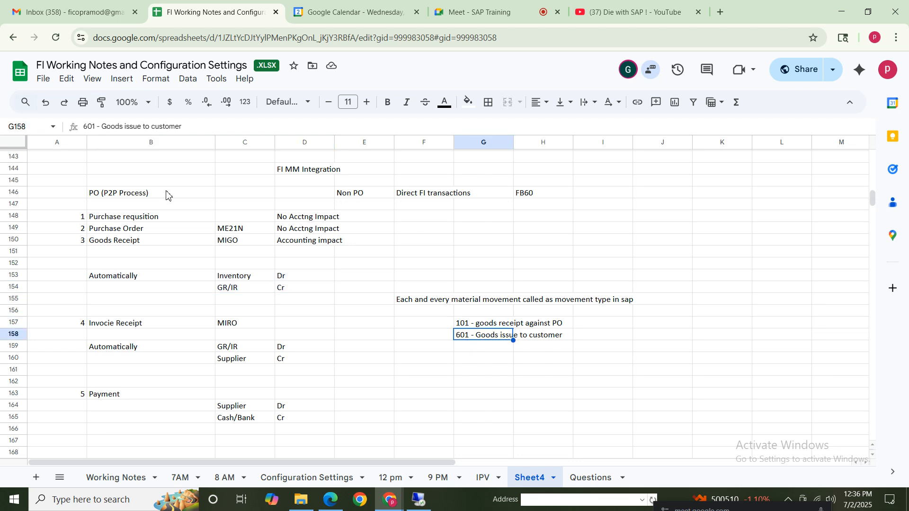
pyautogui.click(238, 280)
pyautogui.click(225, 290)
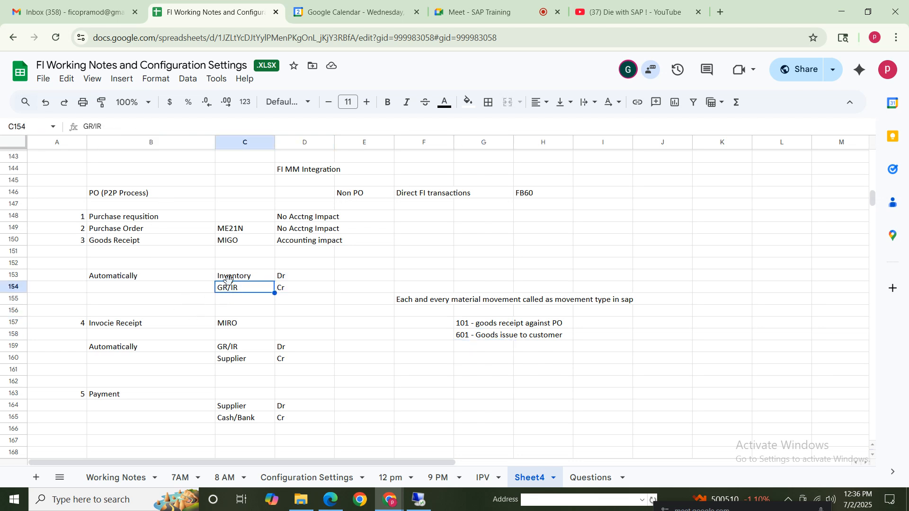
pyautogui.click(232, 278)
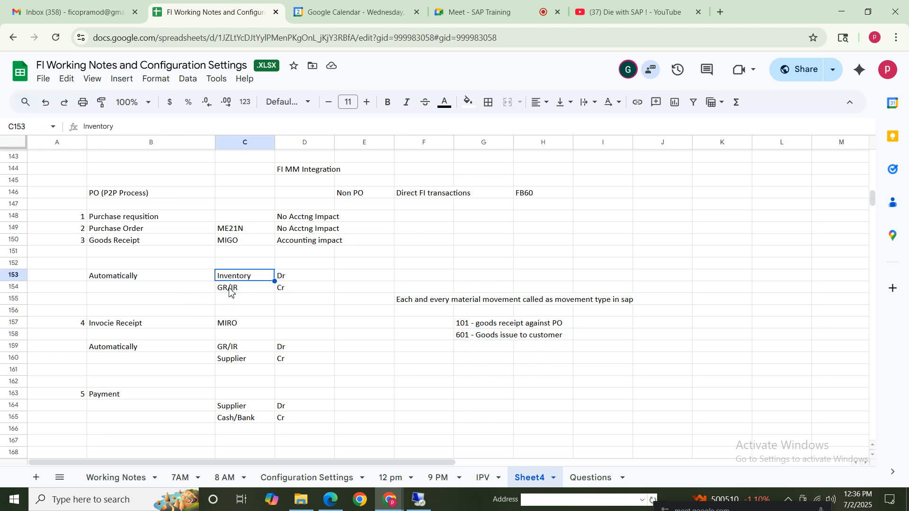
# Add the label "Trnsaction key" in E153, beside the Inventory debit entry
pyautogui.click(359, 280)
pyautogui.write('Tr')
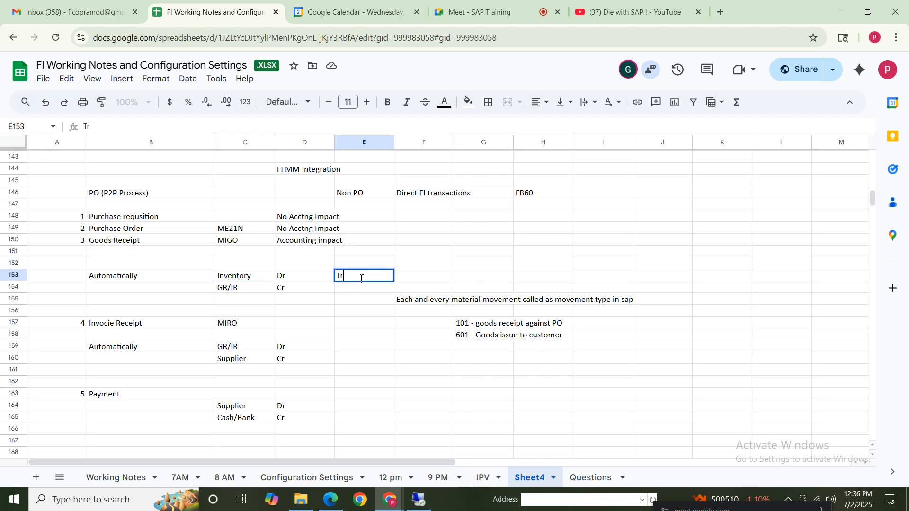
pyautogui.write('nsaction key')
pyautogui.click(243, 278)
# Enter the transaction key note "BSX - GL acct assigned" in F153
pyautogui.click(416, 280)
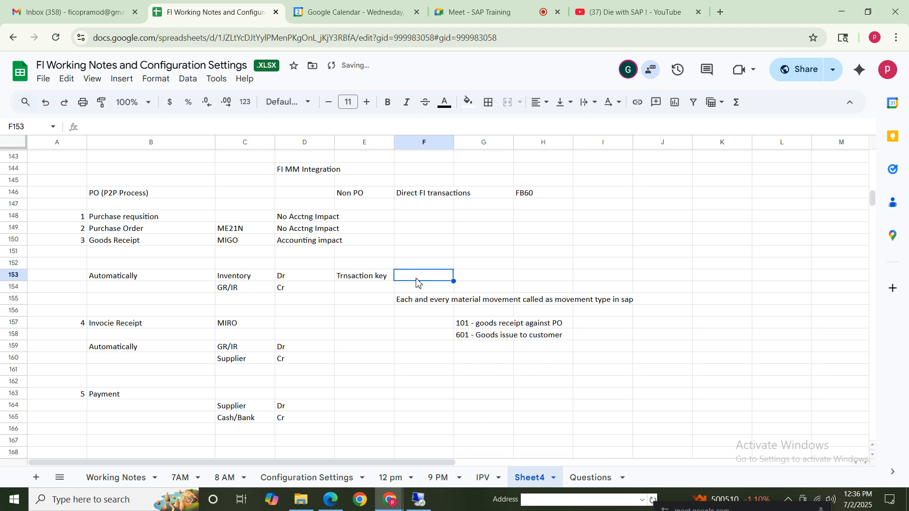
pyautogui.write('BSX - GL')
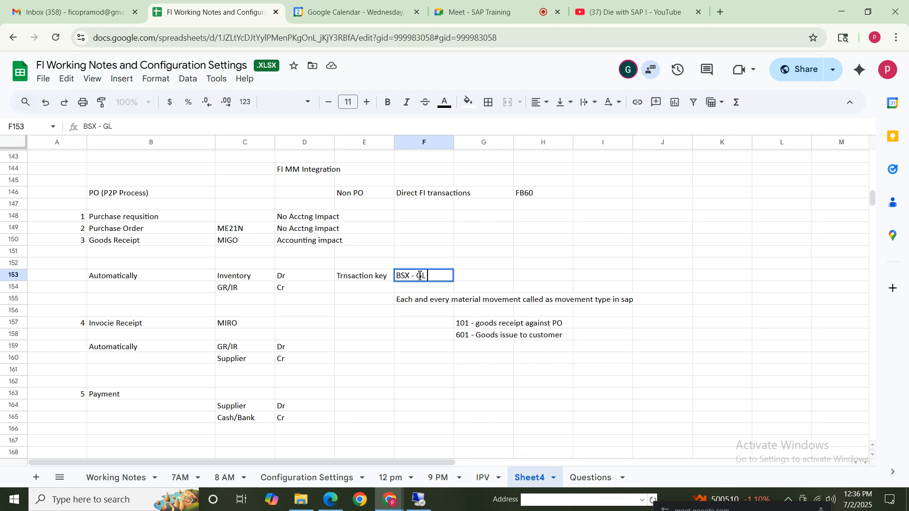
pyautogui.write('ssigned')
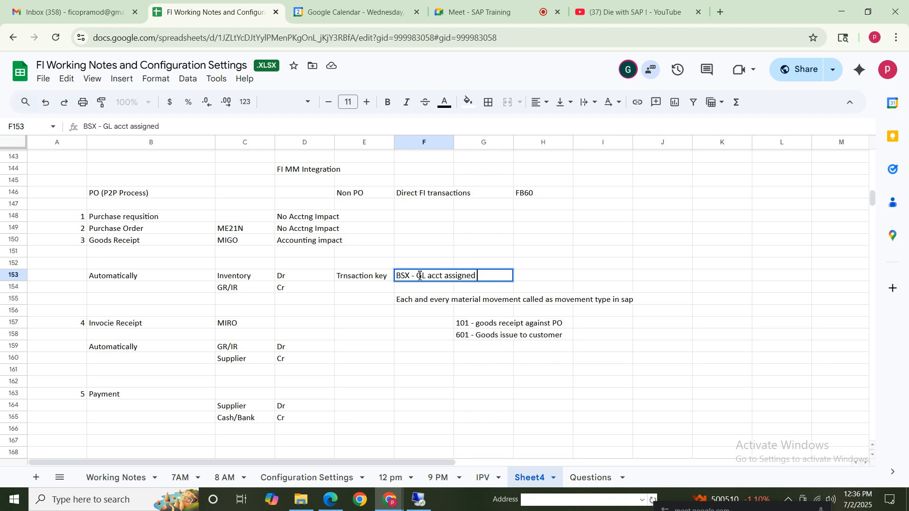
# Correct the spelling of the label in E153 to "Transaction key"
pyautogui.click(343, 276)
pyautogui.write('a')
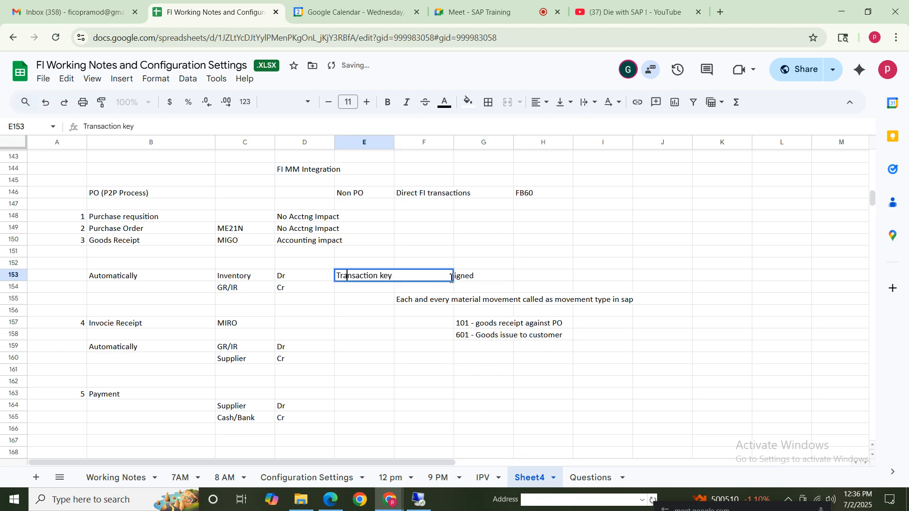
pyautogui.press('Return')
pyautogui.click(368, 279)
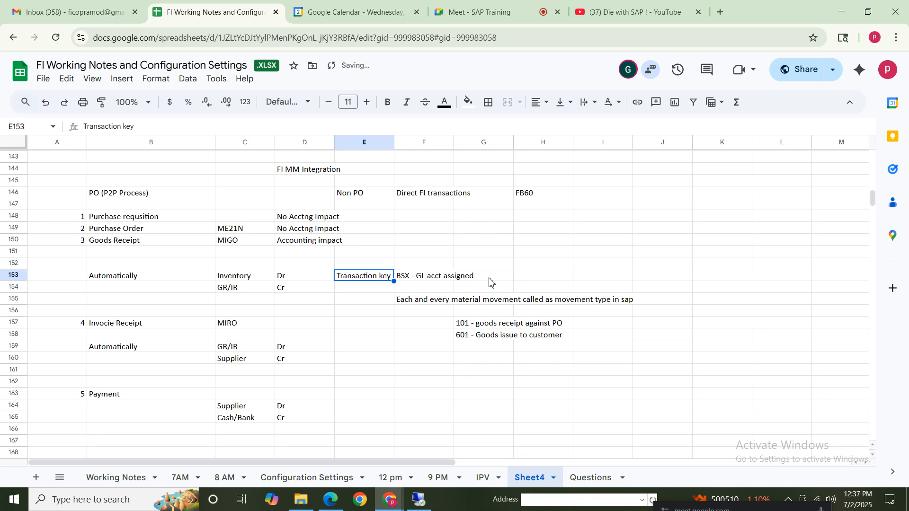
# Enter the note "Valuation class / gl account will be assigned transaction key" in H153
pyautogui.click(528, 280)
pyautogui.write('Valua')
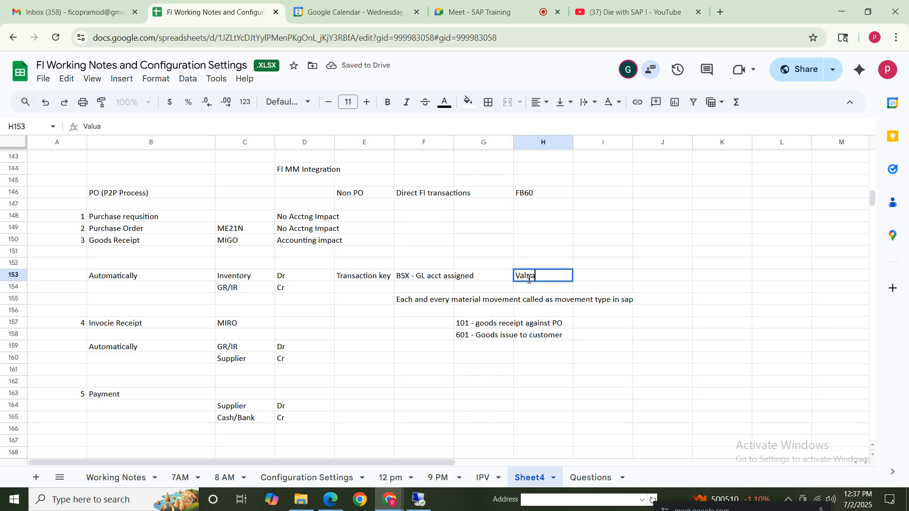
pyautogui.write('tion class')
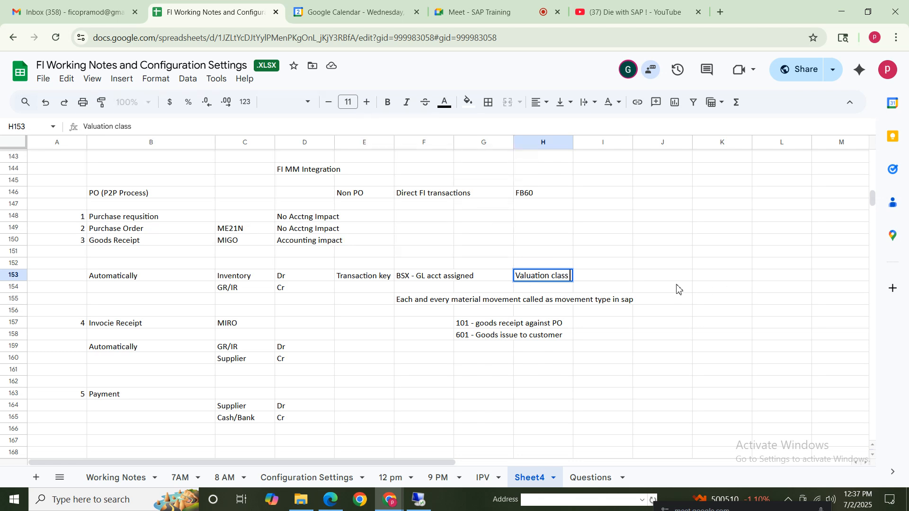
pyautogui.write(' / gl')
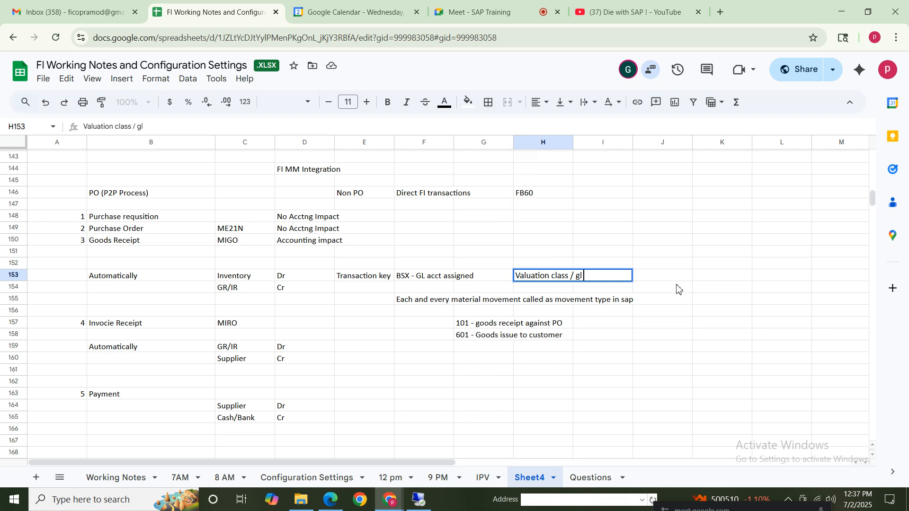
pyautogui.write(' account will be assi')
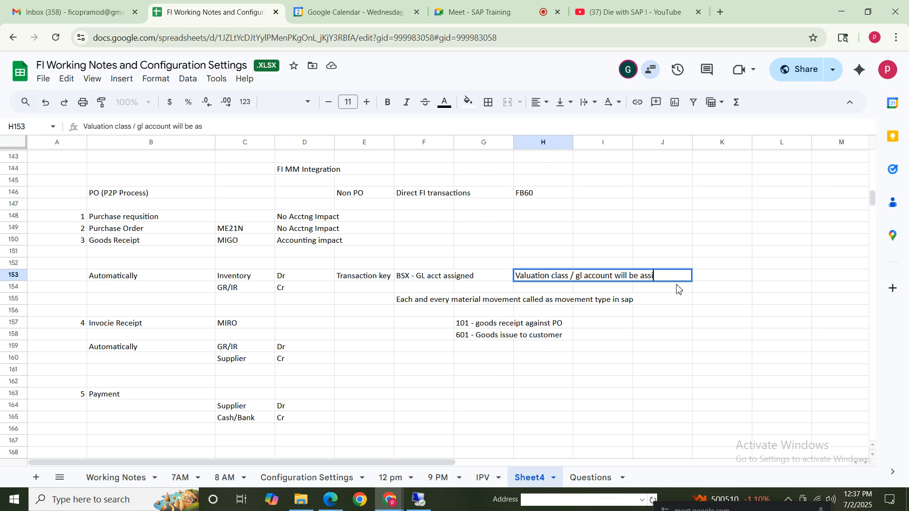
pyautogui.write('gned tra')
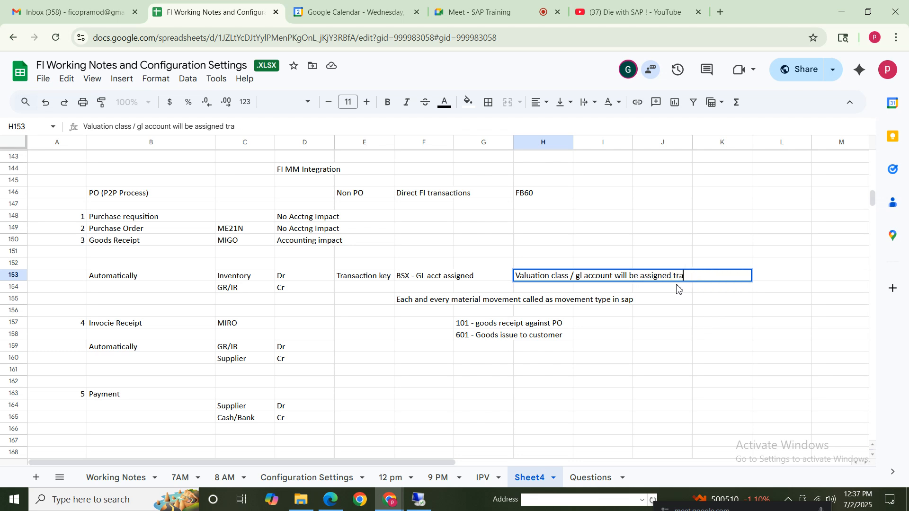
pyautogui.write('mnsnsactionk')
# Replace the GL account wording after BSX in F153 so the cell reads "BSX (invenotry)"
pyautogui.click(411, 277)
pyautogui.moveTo(99, 126); pyautogui.dragTo(197, 127)
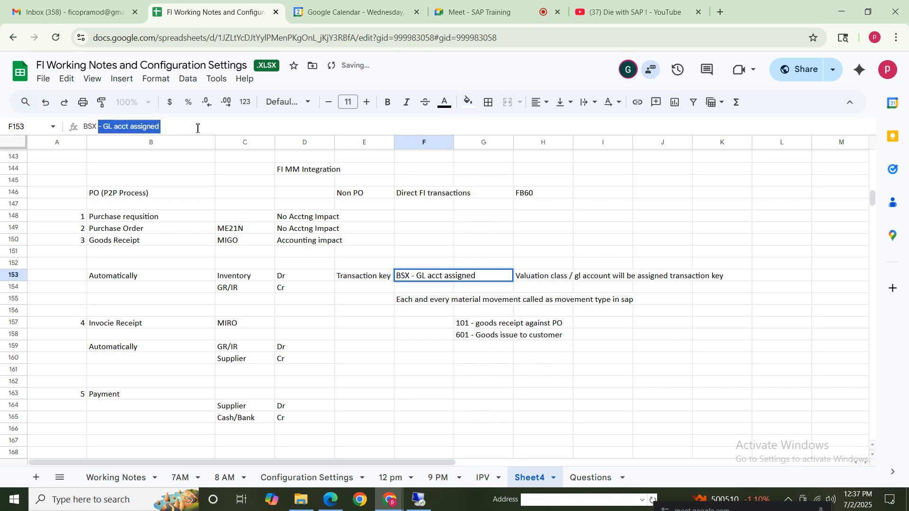
pyautogui.press('BackSpace')
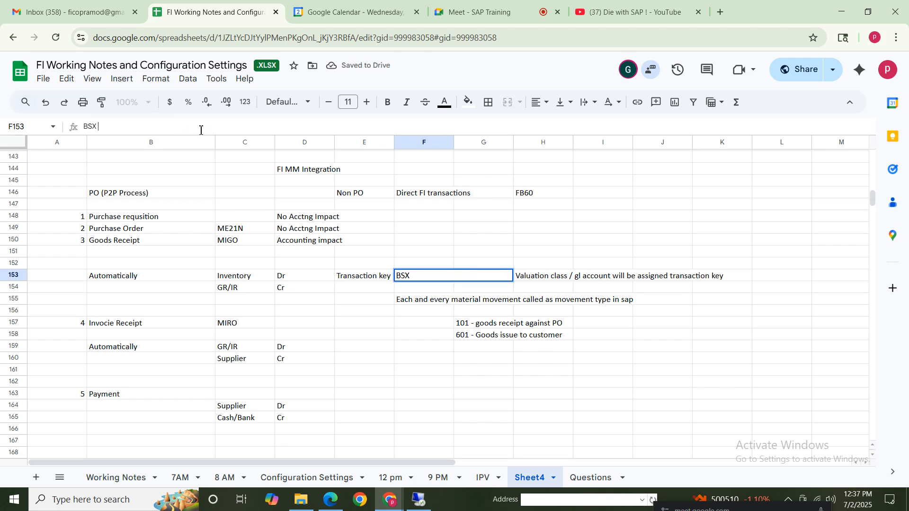
pyautogui.click(420, 279)
pyautogui.write('(invenotry')
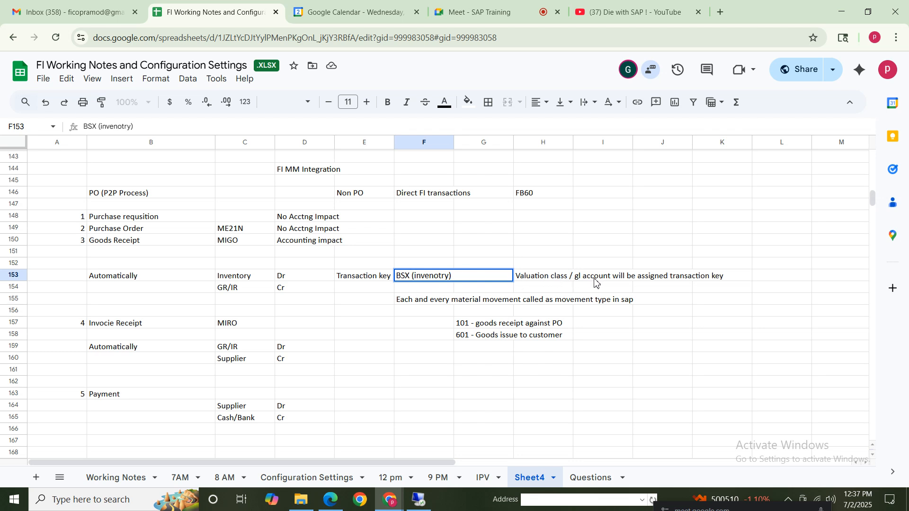
pyautogui.click(551, 277)
# Enter the heading "three types of materials" in K158
pyautogui.click(731, 342)
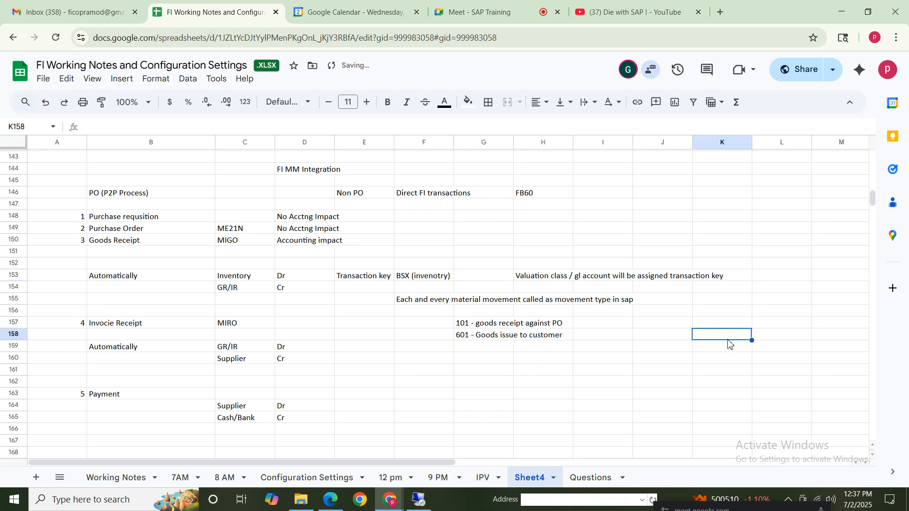
pyautogui.write('three')
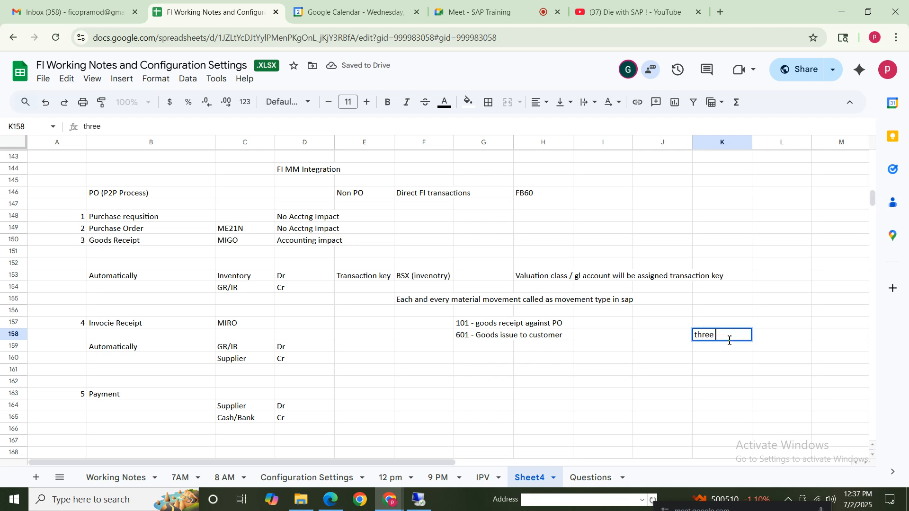
pyautogui.write(' types of mater')
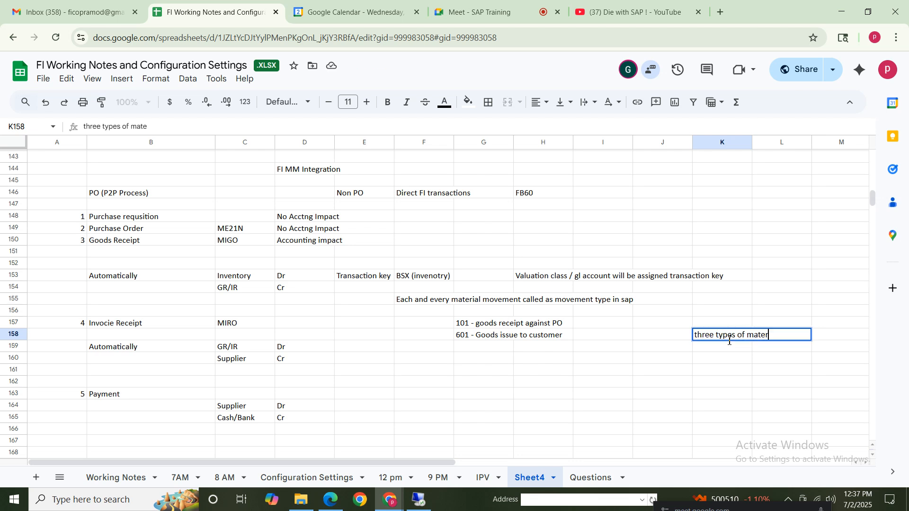
pyautogui.write('ials')
# List the material types "Raw materials", "semi finished" and "finished goods" in K160 to K162
pyautogui.click(700, 358)
pyautogui.write('Raw mate')
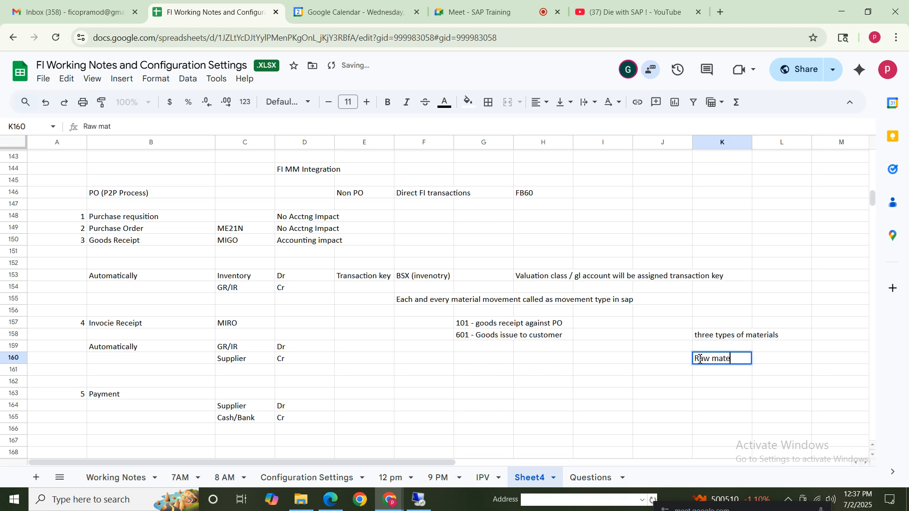
pyautogui.write('rials')
pyautogui.press('Return')
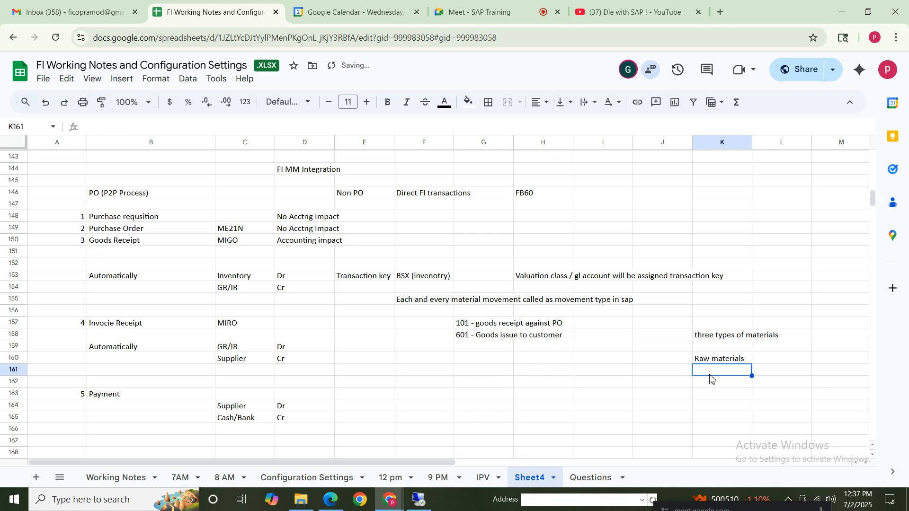
pyautogui.write('semi finished')
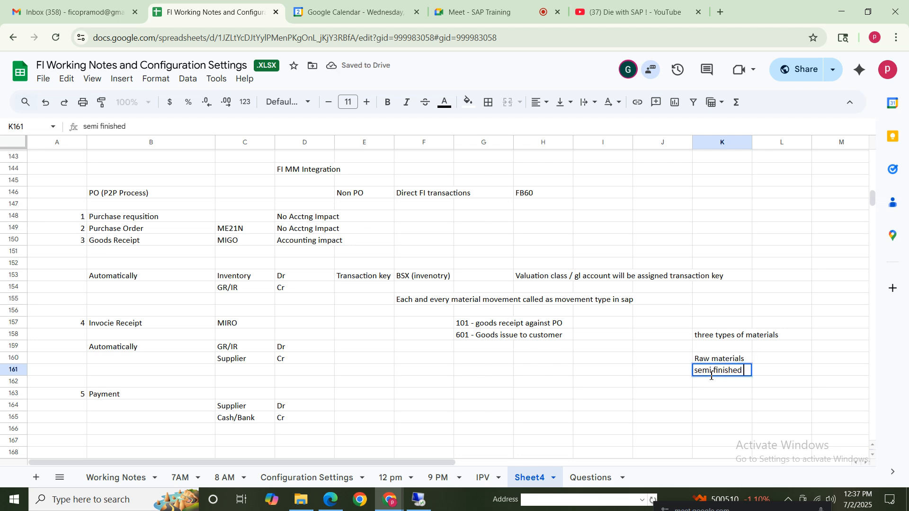
pyautogui.press('Return')
pyautogui.write('fin')
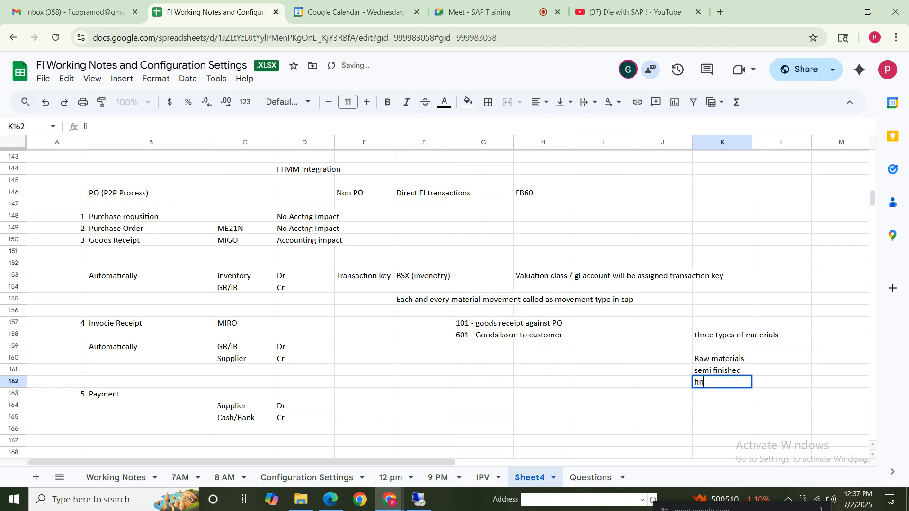
pyautogui.write('ished goods')
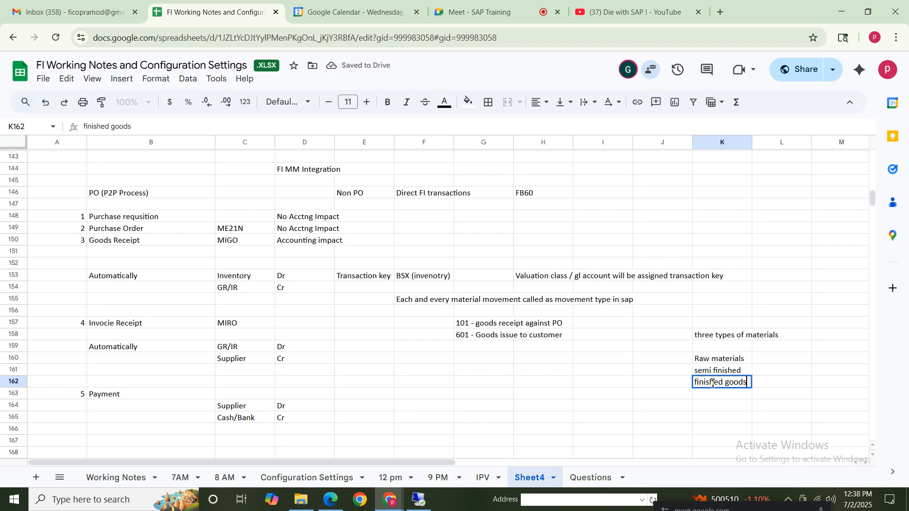
pyautogui.click(766, 410)
# Review the three listed material types, from raw materials through semi finished to finished goods
pyautogui.click(712, 359)
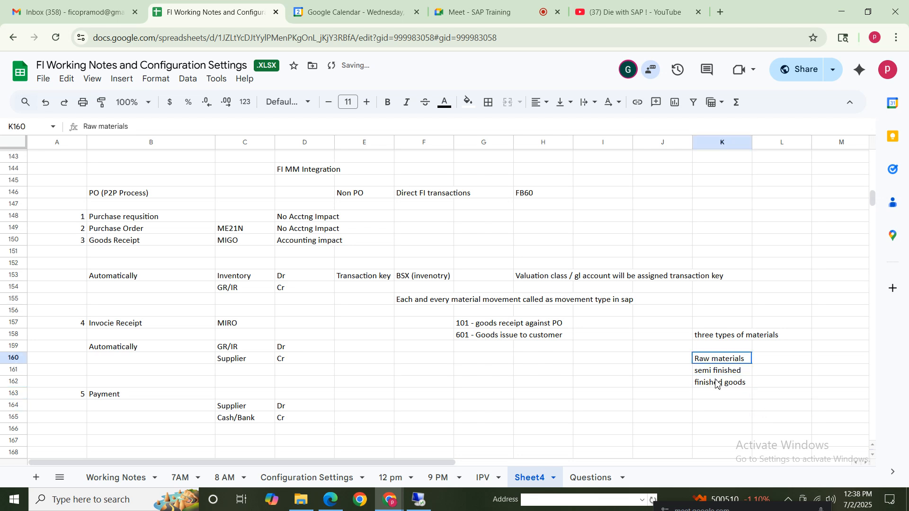
pyautogui.keyDown('shift'); pyautogui.click(717, 384); pyautogui.keyUp('shift')
pyautogui.click(714, 359)
pyautogui.click(723, 368)
pyautogui.click(715, 383)
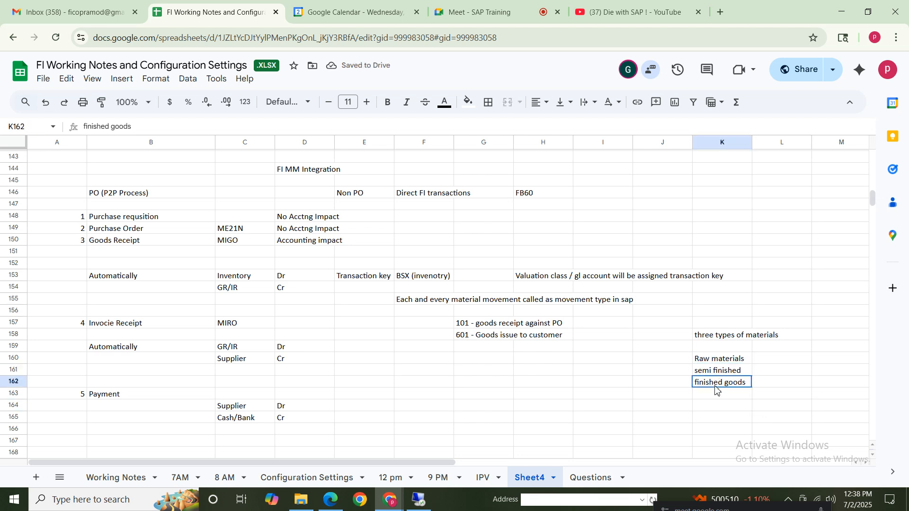
pyautogui.click(726, 361)
pyautogui.click(714, 373)
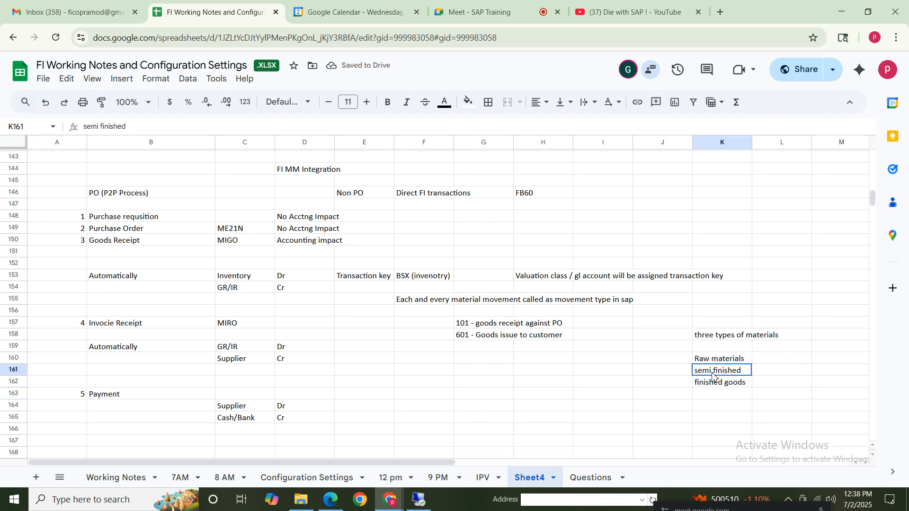
pyautogui.click(714, 360)
pyautogui.click(715, 370)
pyautogui.click(718, 383)
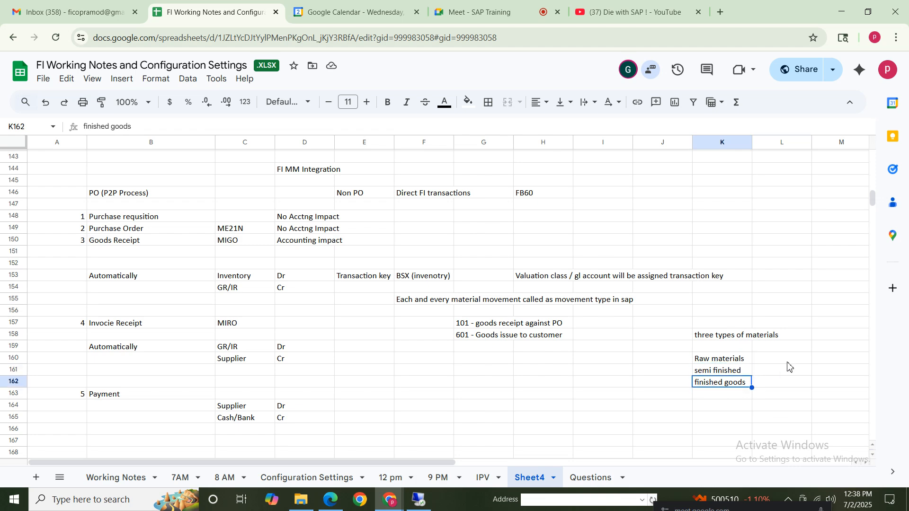
# Enter the valuation classes VC100, Vc200 and VC300 in L160 to L162 beside the three material types
pyautogui.click(777, 348)
pyautogui.click(772, 360)
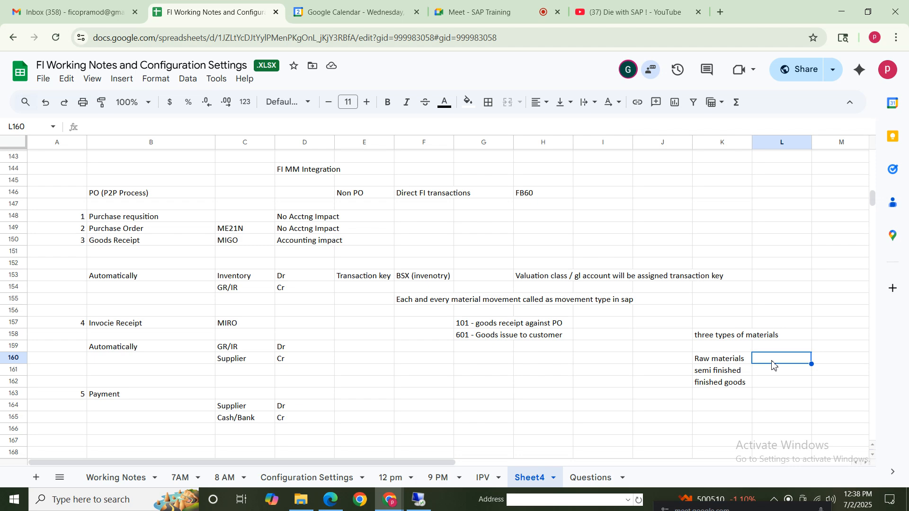
pyautogui.write('VC100')
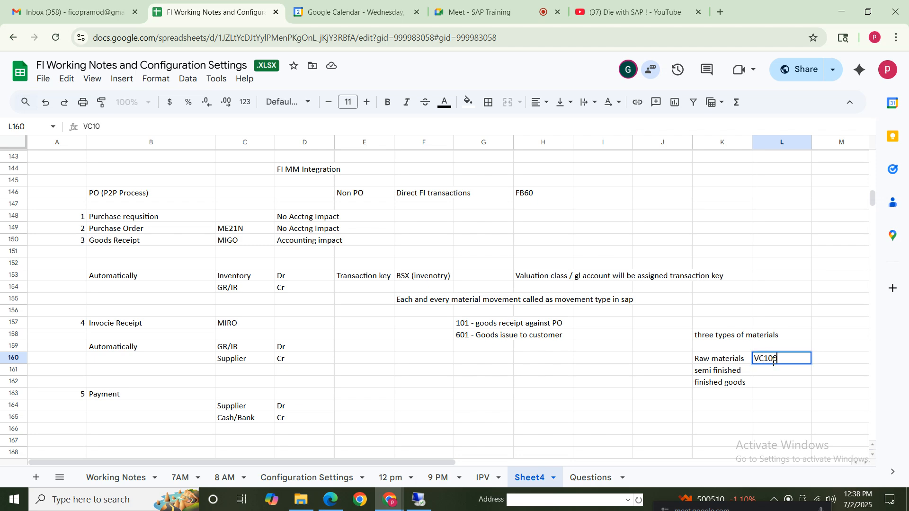
pyautogui.click(774, 374)
pyautogui.write('Vc200')
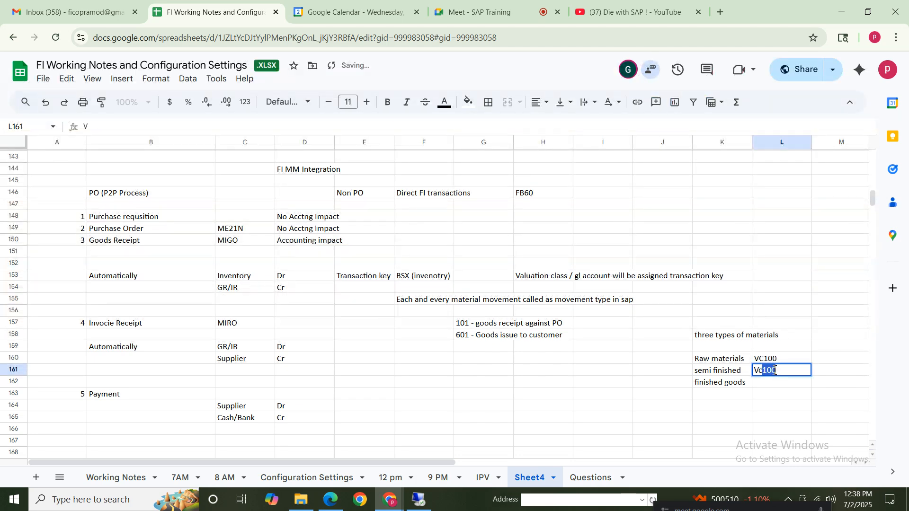
pyautogui.click(778, 386)
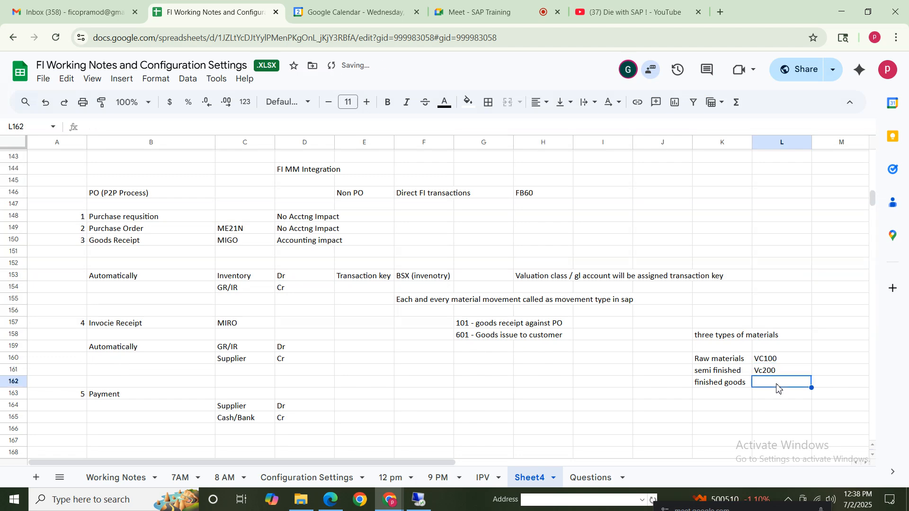
pyautogui.write('Vc300')
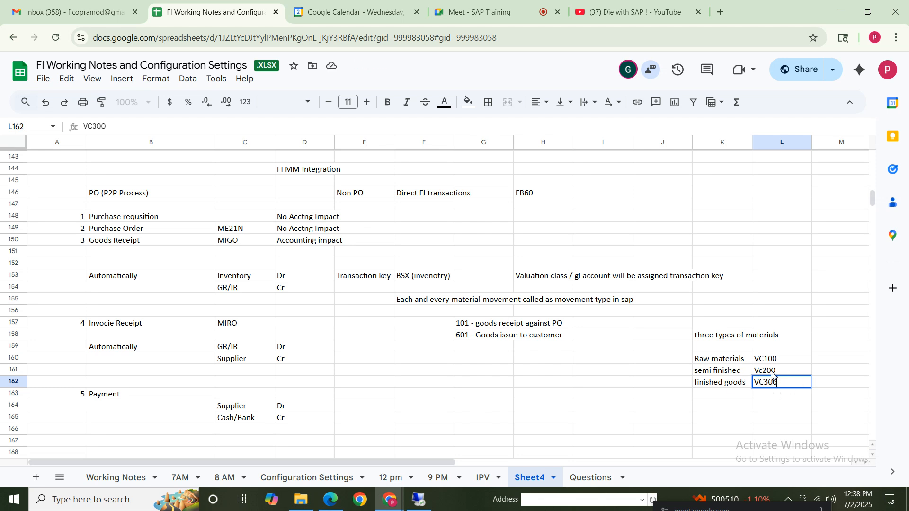
pyautogui.click(777, 406)
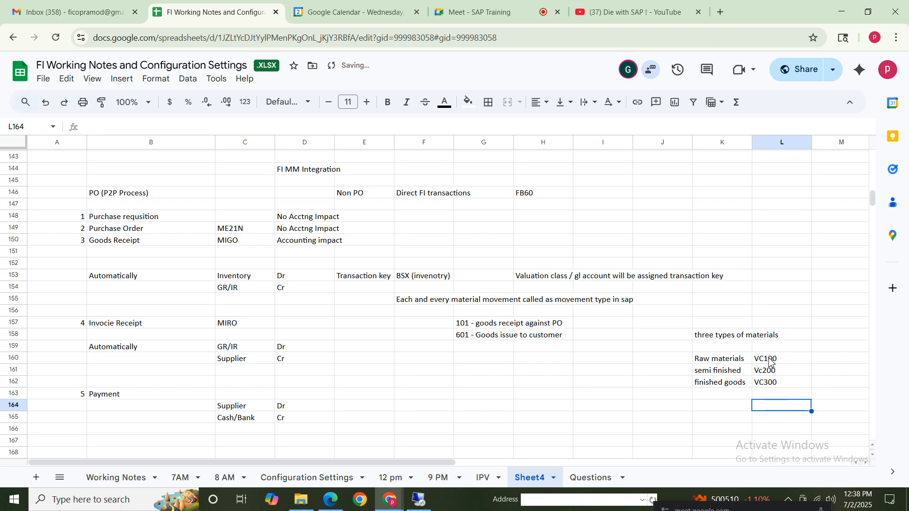
pyautogui.moveTo(769, 359); pyautogui.dragTo(769, 381)
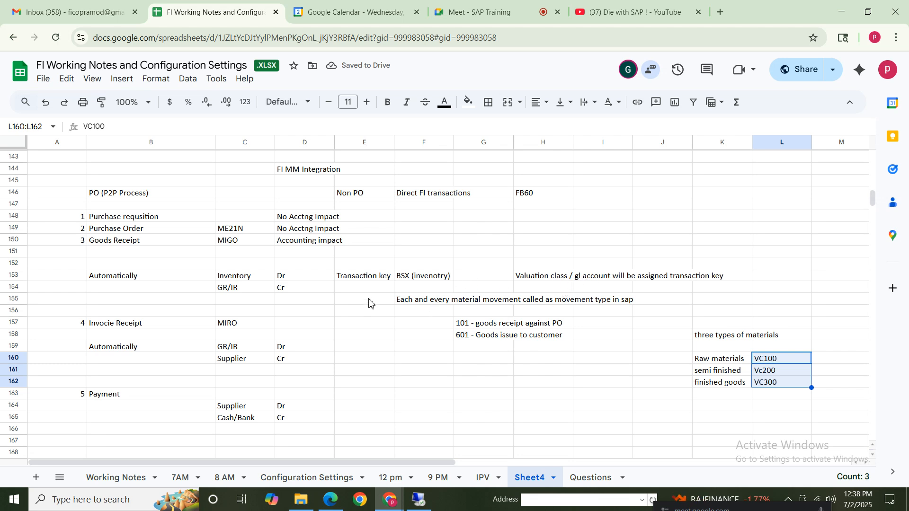
pyautogui.click(382, 278)
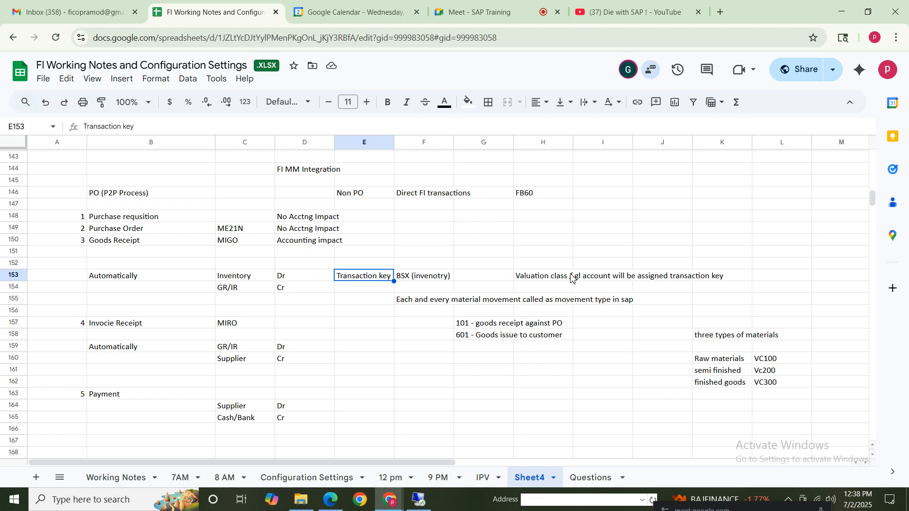
pyautogui.click(245, 279)
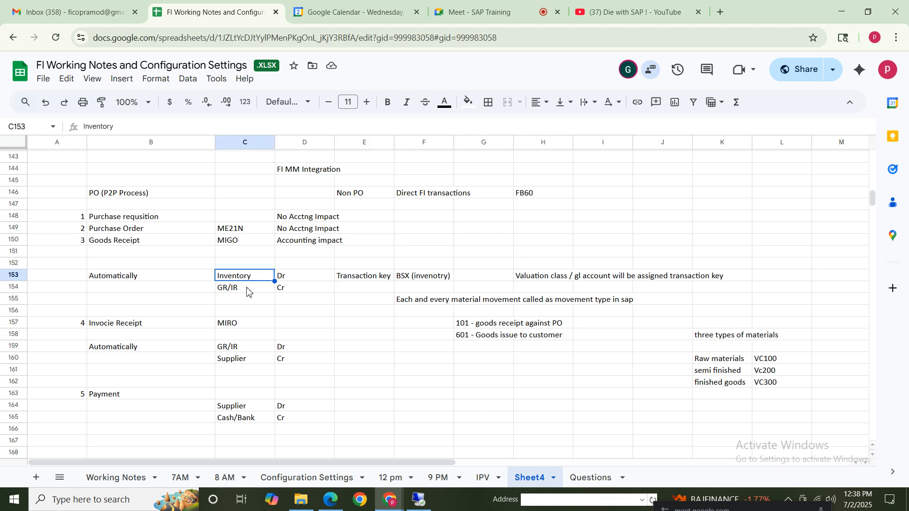
pyautogui.click(413, 283)
pyautogui.click(239, 293)
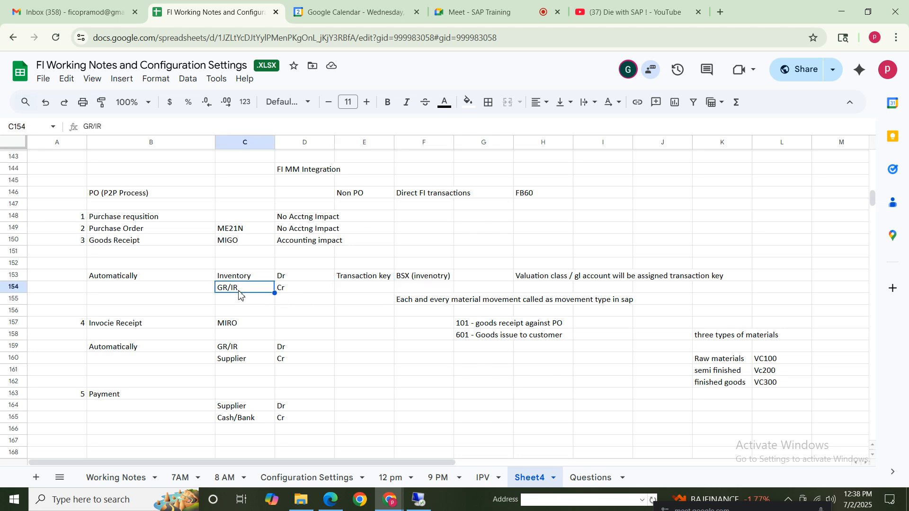
pyautogui.click(365, 295)
pyautogui.write('G')
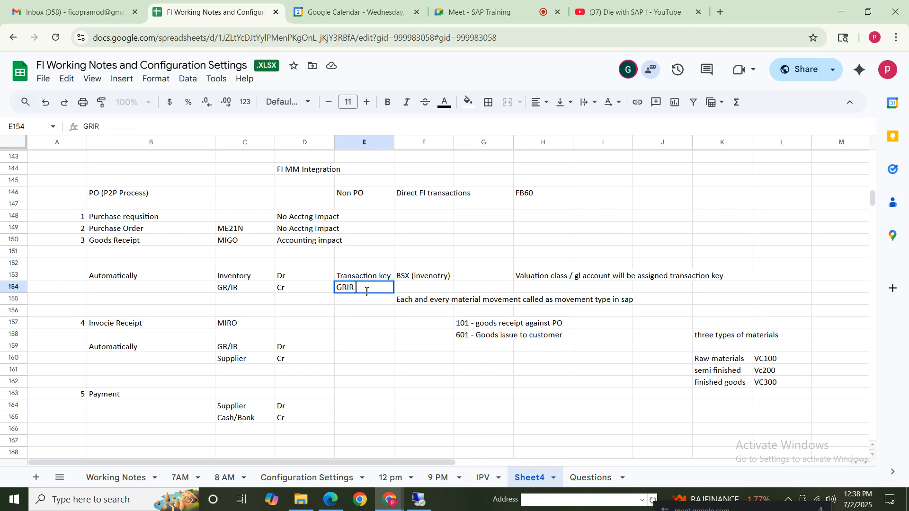
pyautogui.write('RIR')
pyautogui.press('Left')
pyautogui.press('Left')
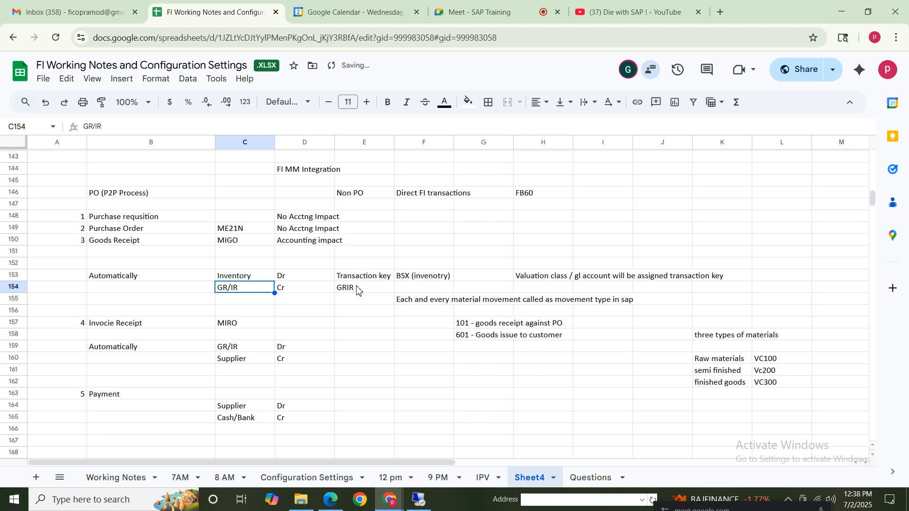
# Replace the content of E154 with "WRX (GRIR Transactions)" as the transaction key for the GR/IR line
pyautogui.click(359, 291)
pyautogui.press('Delete')
pyautogui.write('WRX (GRIR ')
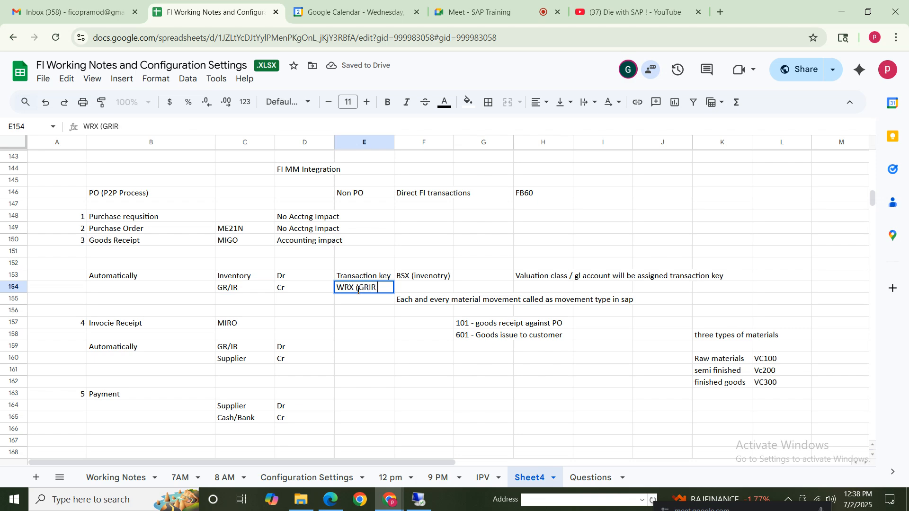
pyautogui.write('Transac')
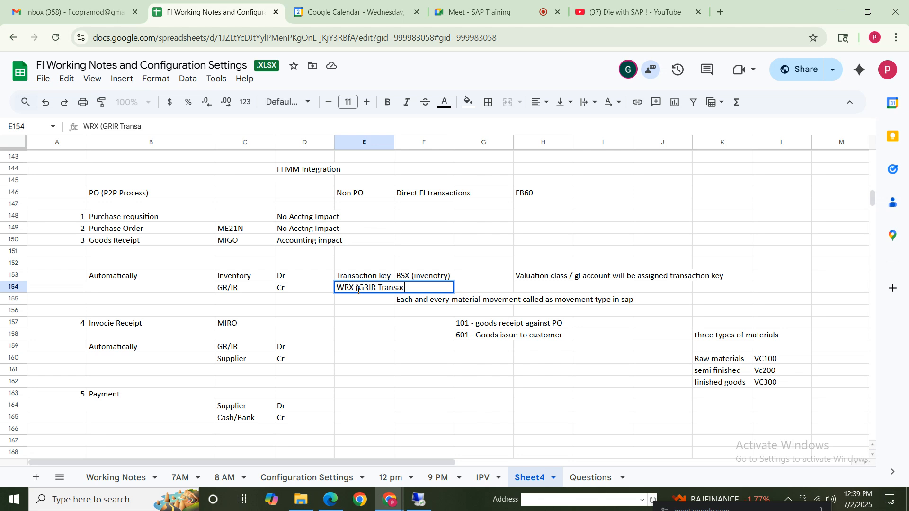
pyautogui.write('tions)')
pyautogui.click(403, 372)
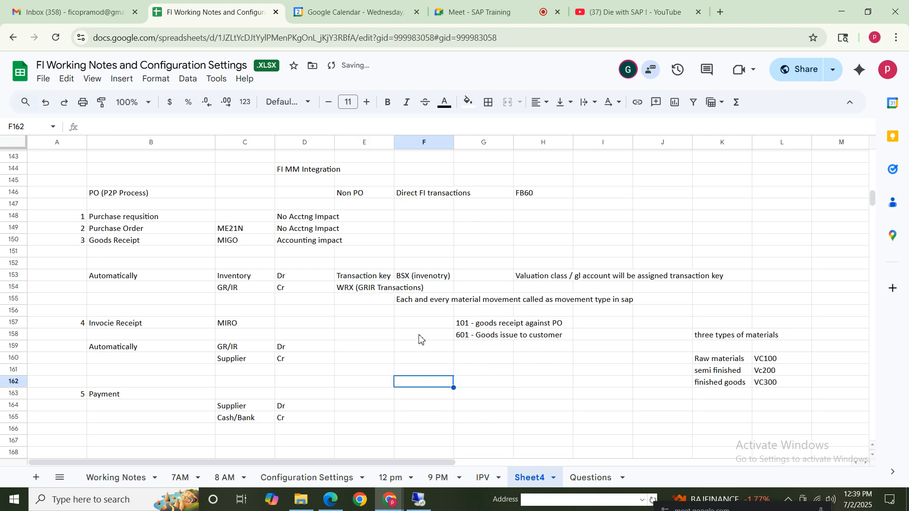
# Copy the valuation class / GL account note from H153 into H154 for the GR/IR line
pyautogui.click(368, 290)
pyautogui.click(537, 290)
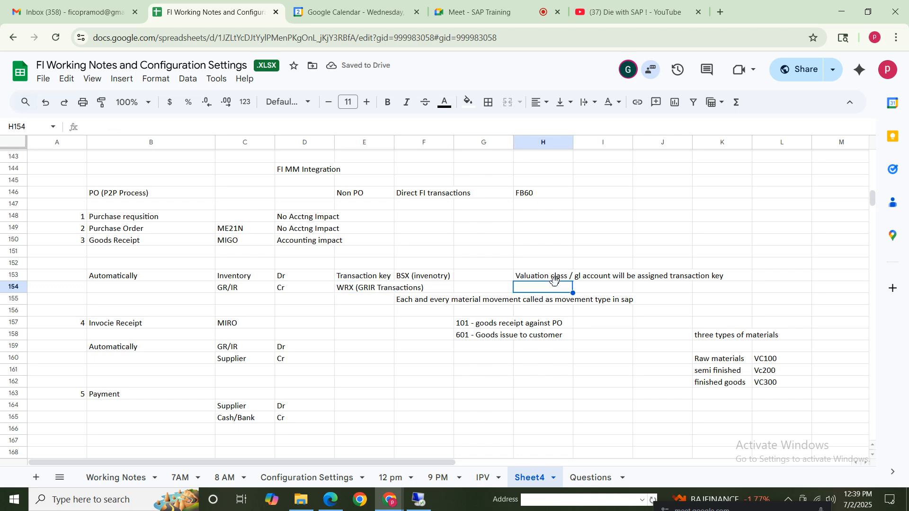
pyautogui.click(543, 278)
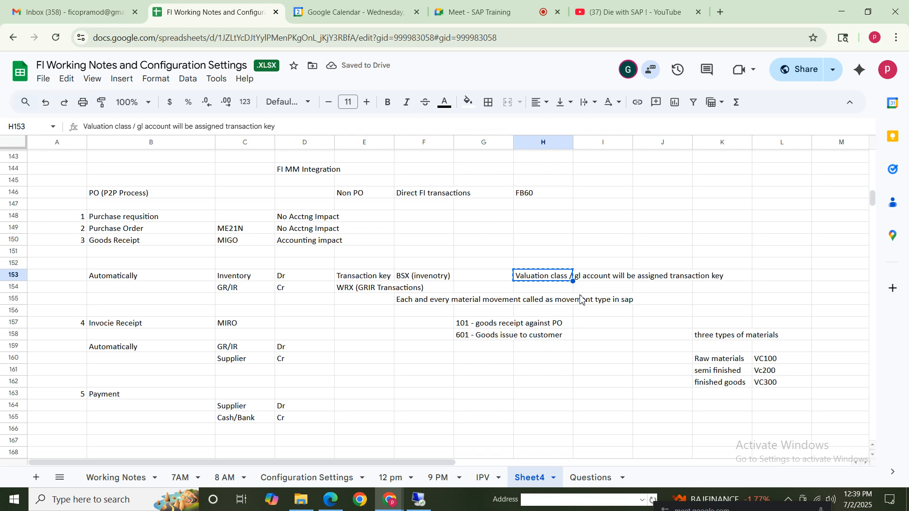
pyautogui.hotkey('ctrl', 'c')
pyautogui.click(564, 291)
pyautogui.hotkey('ctrl', 'v')
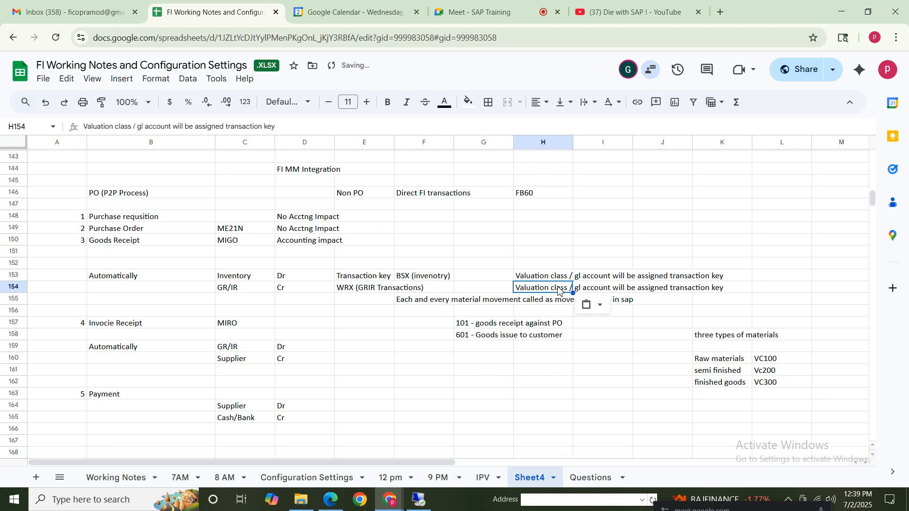
# Enter "Movement type" in F163 and "Transaction Key" in F164
pyautogui.click(241, 277)
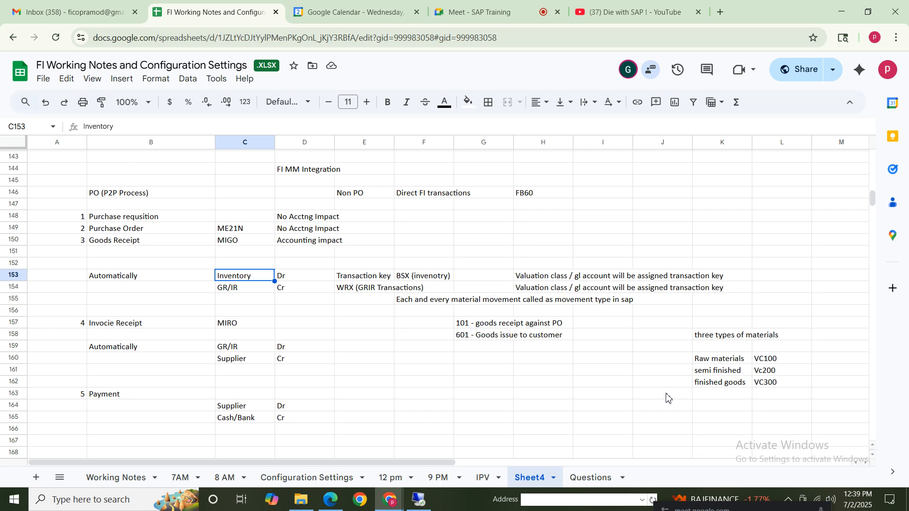
pyautogui.click(479, 327)
pyautogui.click(476, 337)
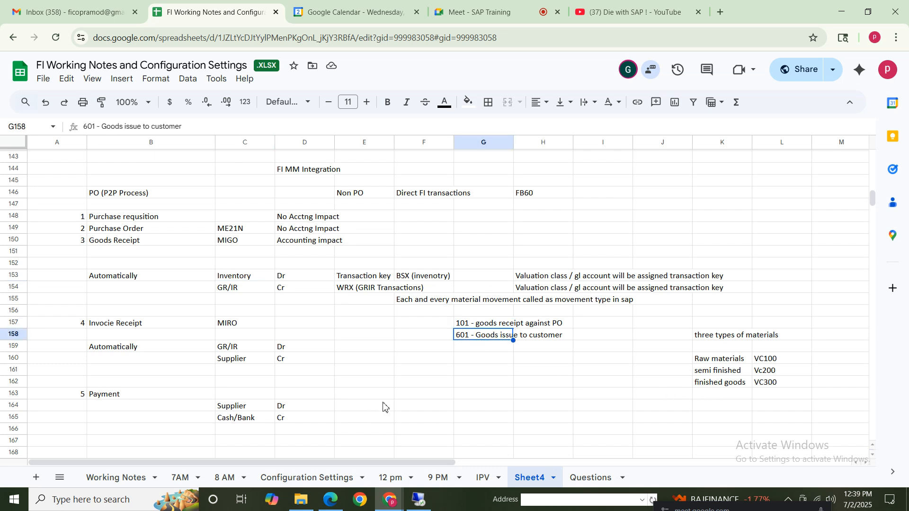
pyautogui.click(413, 394)
pyautogui.write('Movement type')
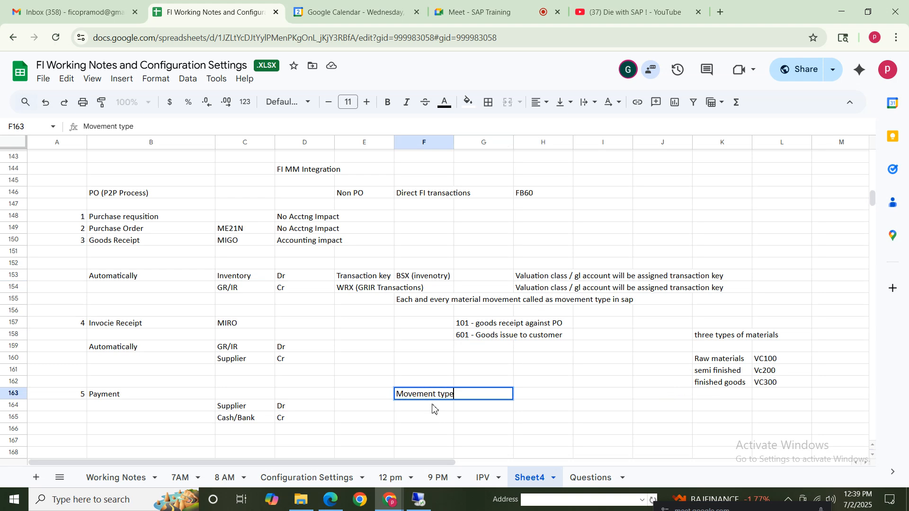
pyautogui.click(432, 406)
pyautogui.write('Tran')
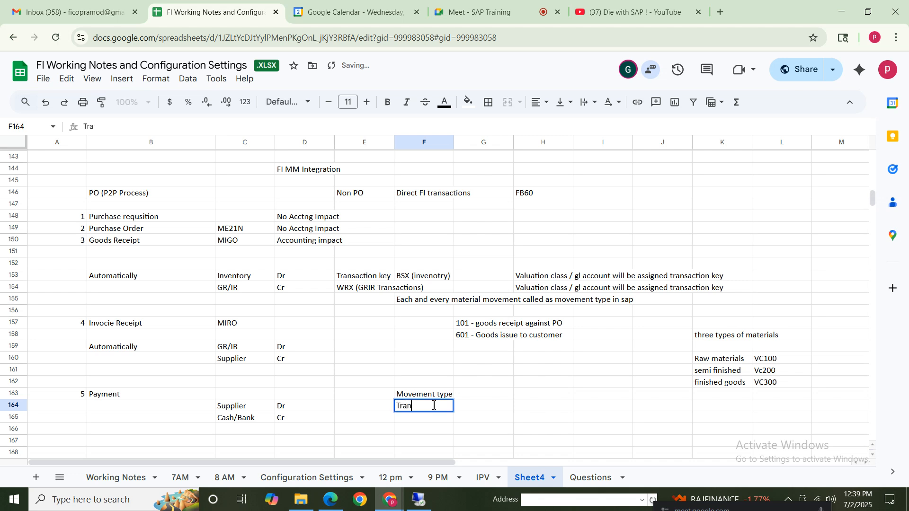
pyautogui.write('saction K')
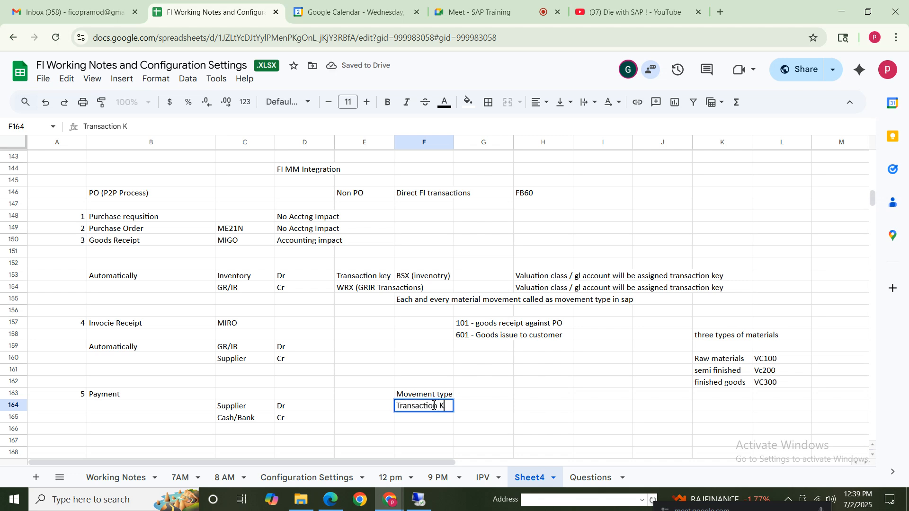
pyautogui.write('ey')
# Complete the list of integration terms with "Valuation Class" in F165
pyautogui.click(424, 420)
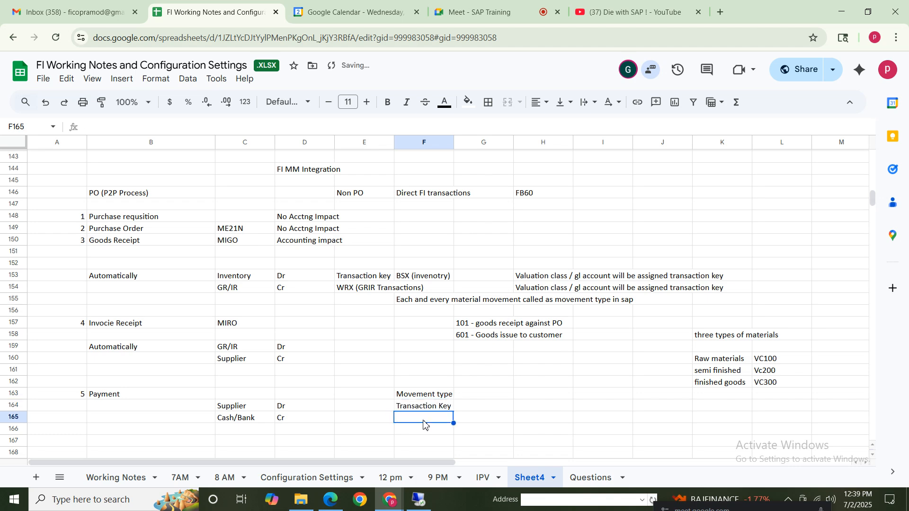
pyautogui.write('Valuat')
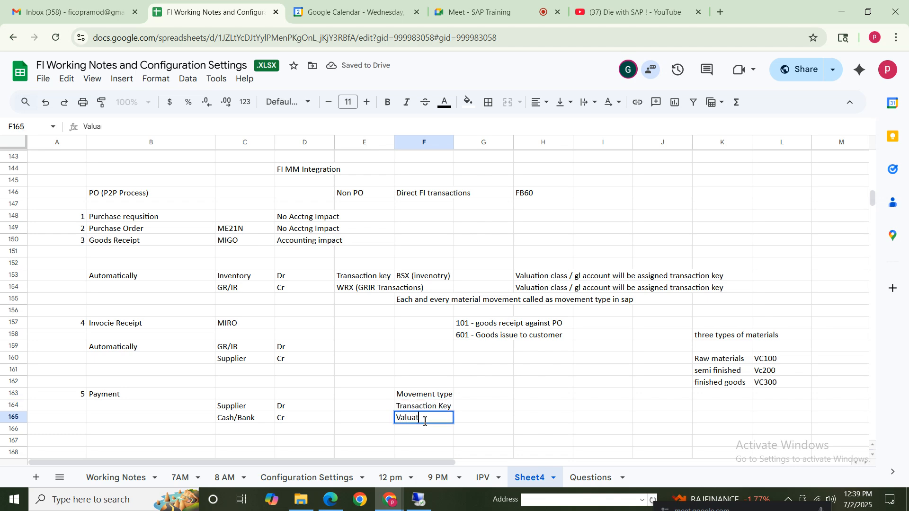
pyautogui.write('ion Class')
pyautogui.click(492, 423)
# Review the movement type, transaction key and valuation class list and the whole FI MM Integration block, A144:L166
pyautogui.click(433, 407)
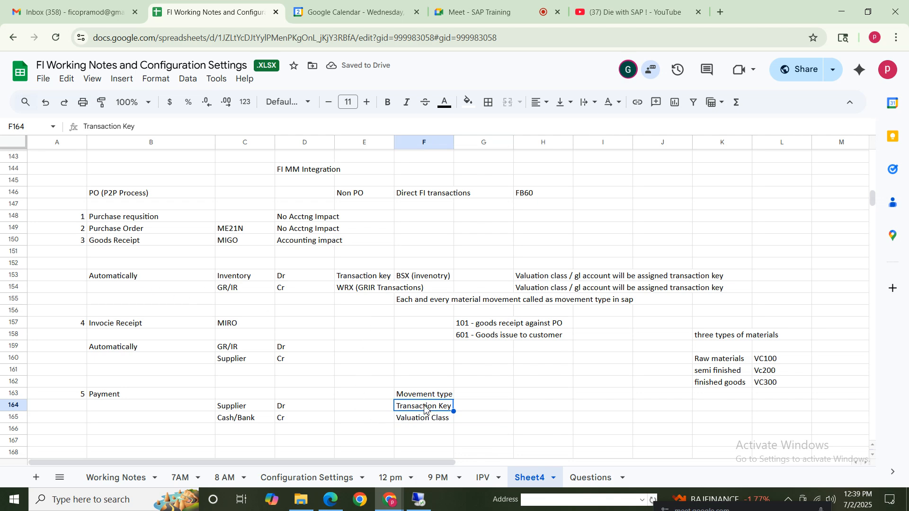
pyautogui.press('Up')
pyautogui.press('Up')
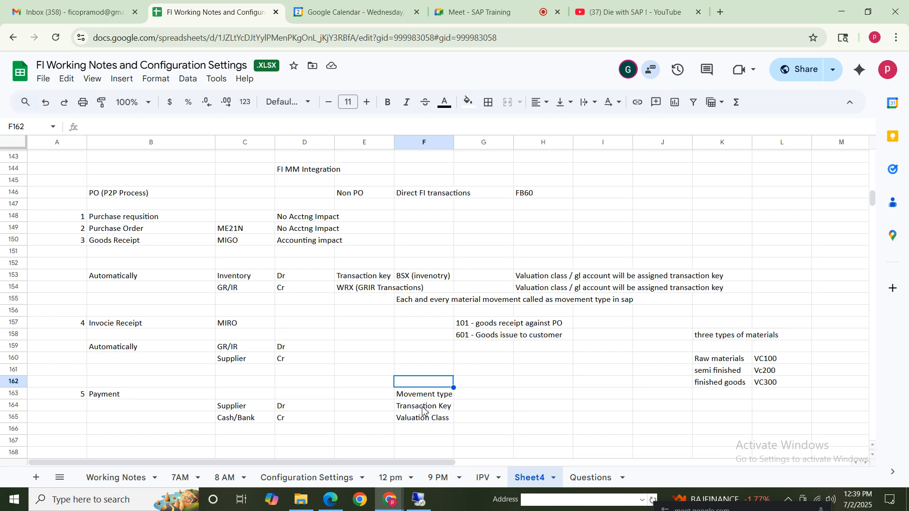
pyautogui.click(422, 407)
pyautogui.click(421, 421)
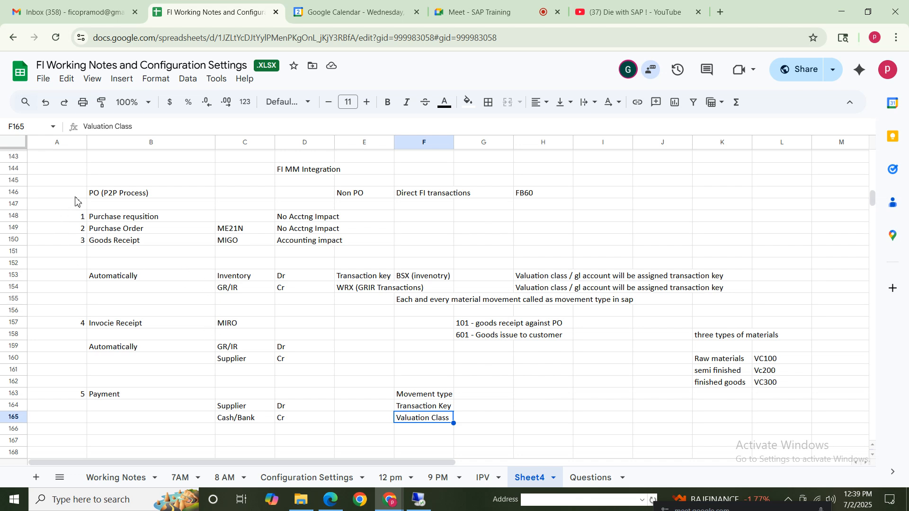
pyautogui.click(68, 170)
pyautogui.moveTo(290, 200); pyautogui.dragTo(788, 436)
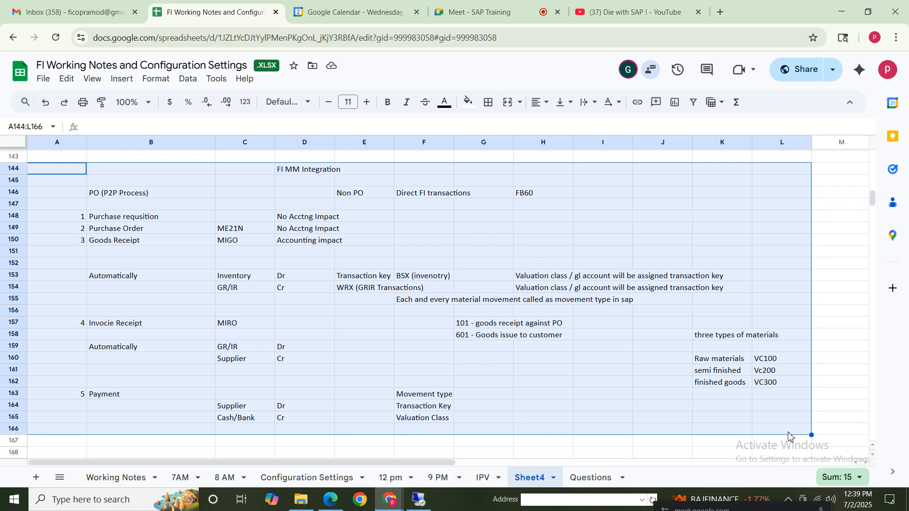
pyautogui.click(388, 287)
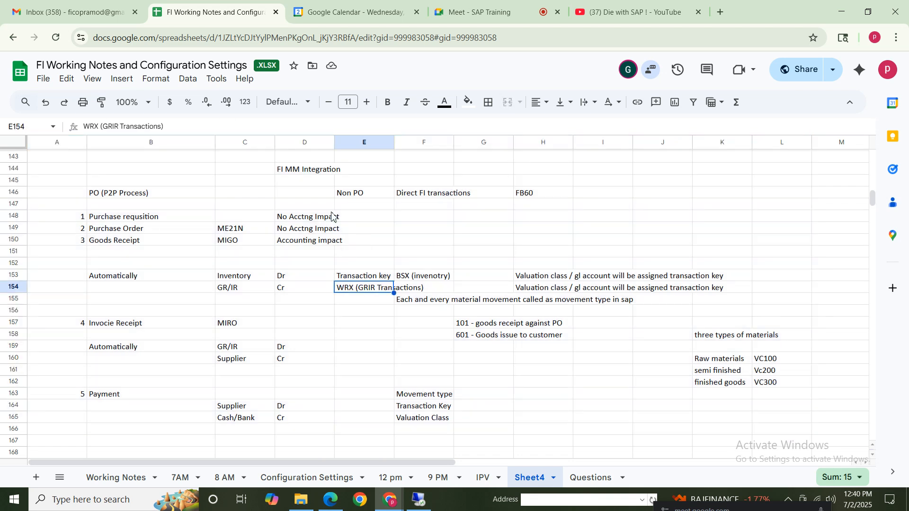
pyautogui.click(139, 175)
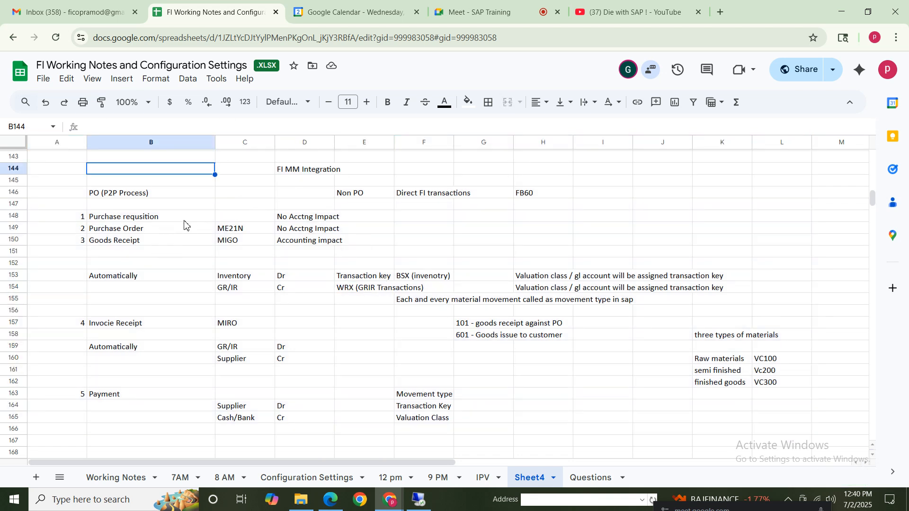
pyautogui.click(294, 172)
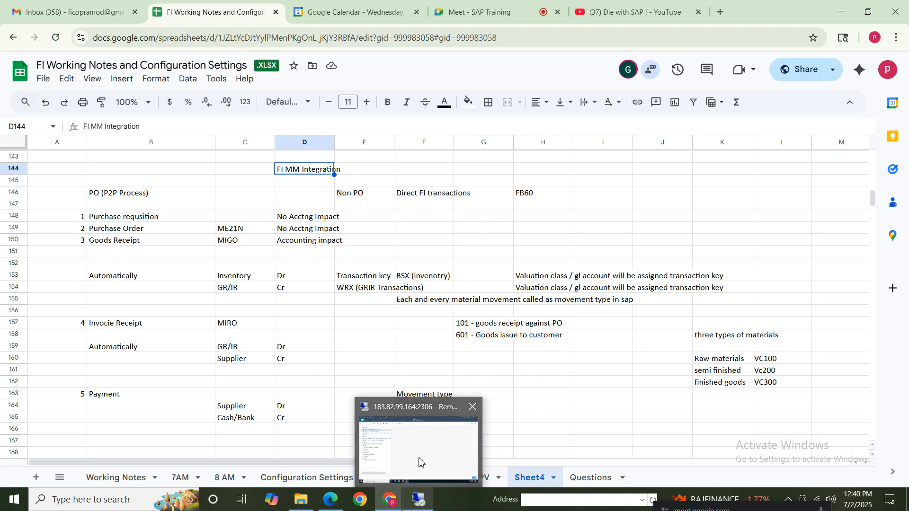
# Locate the FI / MM Integration section in the Configuration Settings sheet, starting at row 426
pyautogui.click(421, 460)
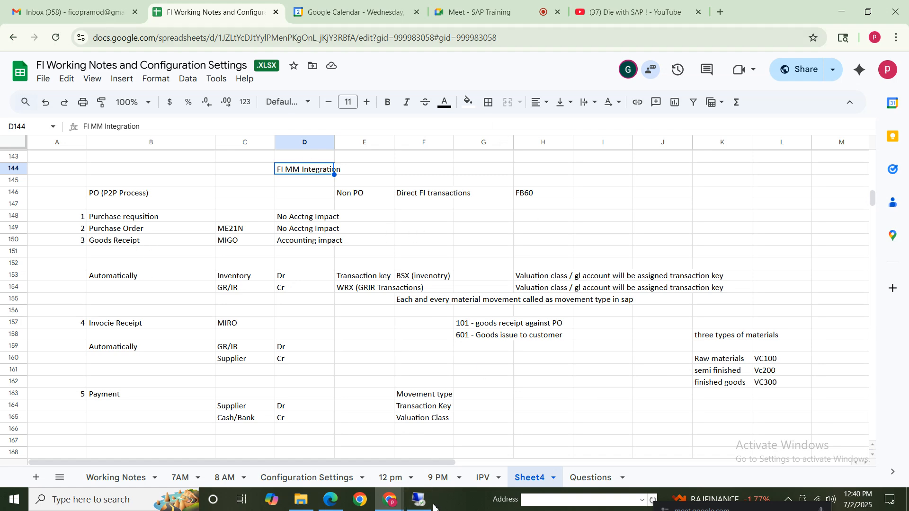
pyautogui.click(330, 479)
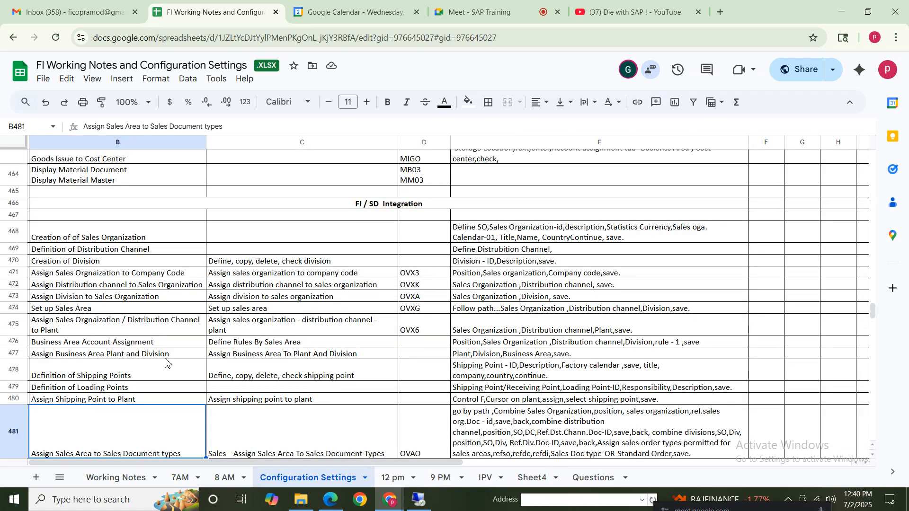
pyautogui.click(335, 172)
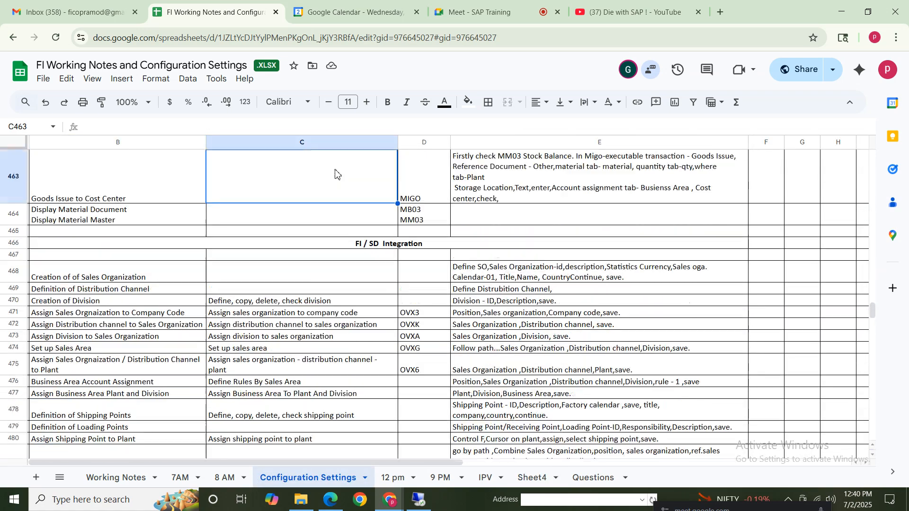
pyautogui.press('Up')
pyautogui.press('Up')
pyautogui.press('Up')
pyautogui.press('Up')
pyautogui.press('Up')
pyautogui.press('Up')
pyautogui.press('Up')
pyautogui.press('Up')
pyautogui.press('Up')
pyautogui.press('Up')
pyautogui.press('Up')
pyautogui.press('Up')
pyautogui.press('Up')
pyautogui.press('Up')
pyautogui.press('Up')
pyautogui.press('Up')
pyautogui.press('Up')
pyautogui.press('Up')
pyautogui.press('Up')
pyautogui.press('Up')
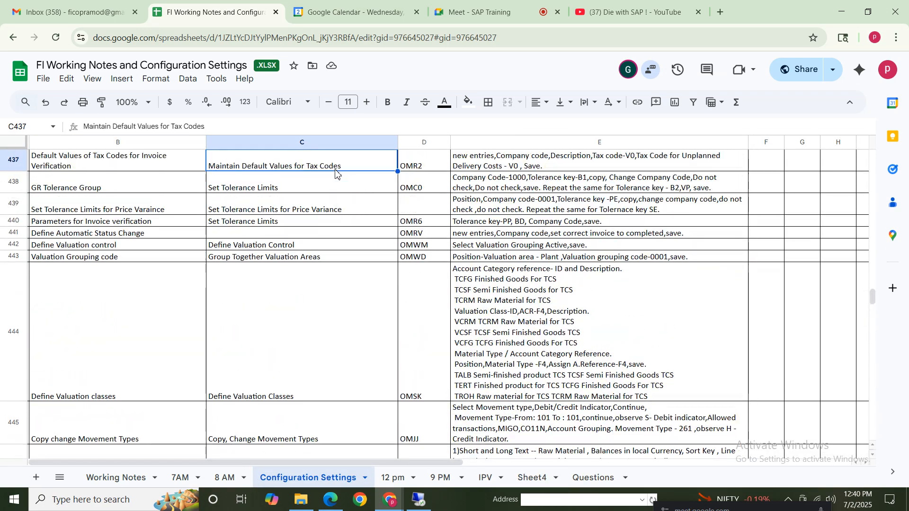
pyautogui.press('Up')
pyautogui.press('Up')
pyautogui.press('Up')
pyautogui.press('Up')
pyautogui.press('Up')
pyautogui.press('Up')
pyautogui.press('Up')
pyautogui.press('Up')
pyautogui.press('Up')
pyautogui.press('Up')
pyautogui.press('Up')
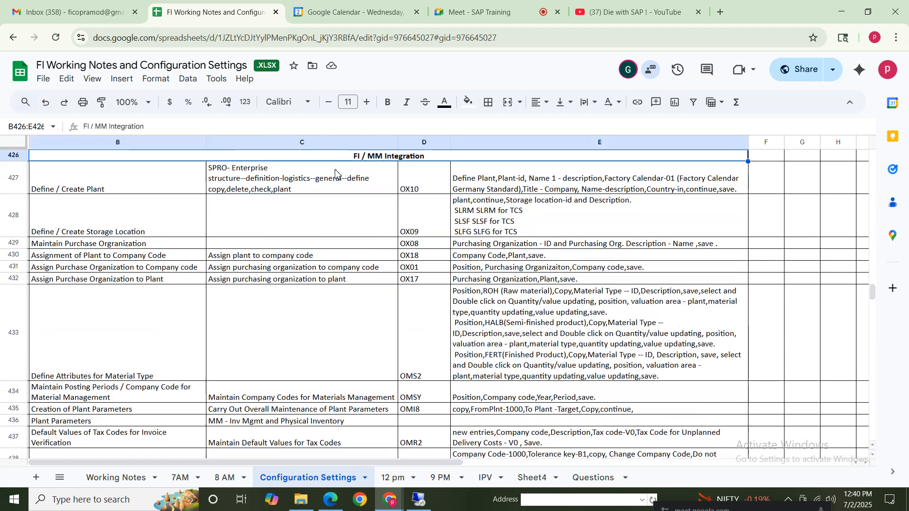
# Review the Define / Create Plant settings in row 427 and the Define / Create Storage Location entry below
pyautogui.click(119, 221)
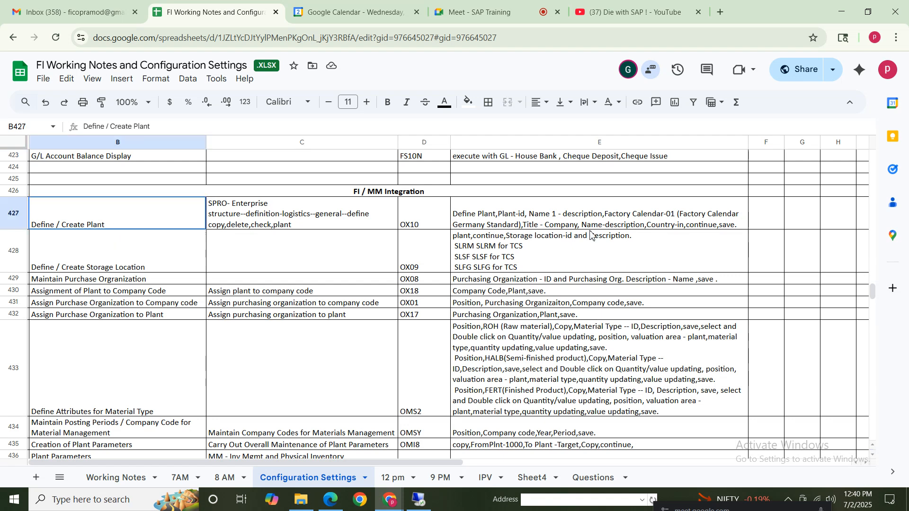
pyautogui.hotkey('ctrl', 'shift', 'Right')
pyautogui.click(106, 257)
pyautogui.click(118, 218)
# Switch to the SAP remote session, run transaction spro and display the SAP Reference IMG
pyautogui.click(419, 500)
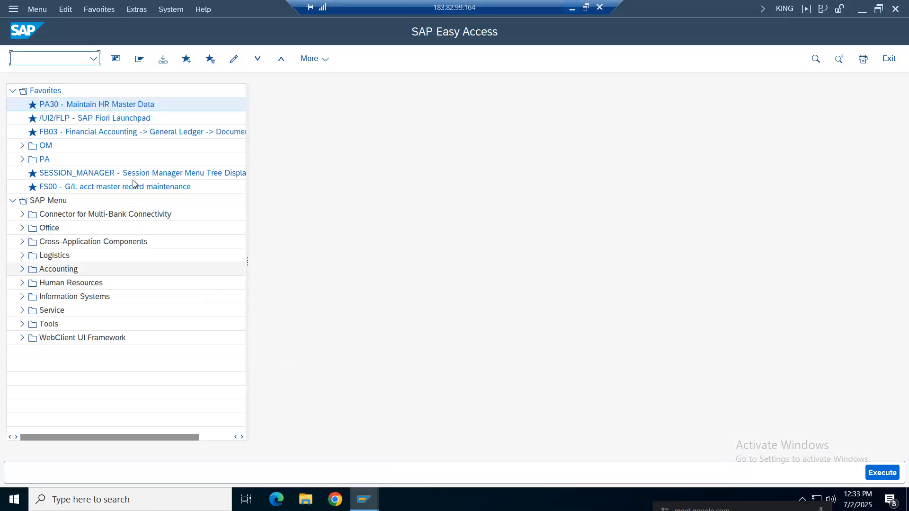
pyautogui.write('spro')
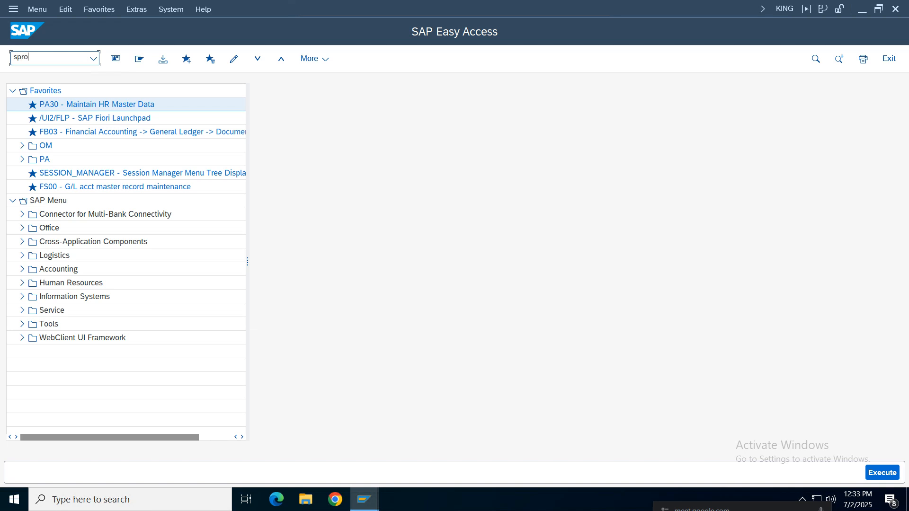
pyautogui.press('Return')
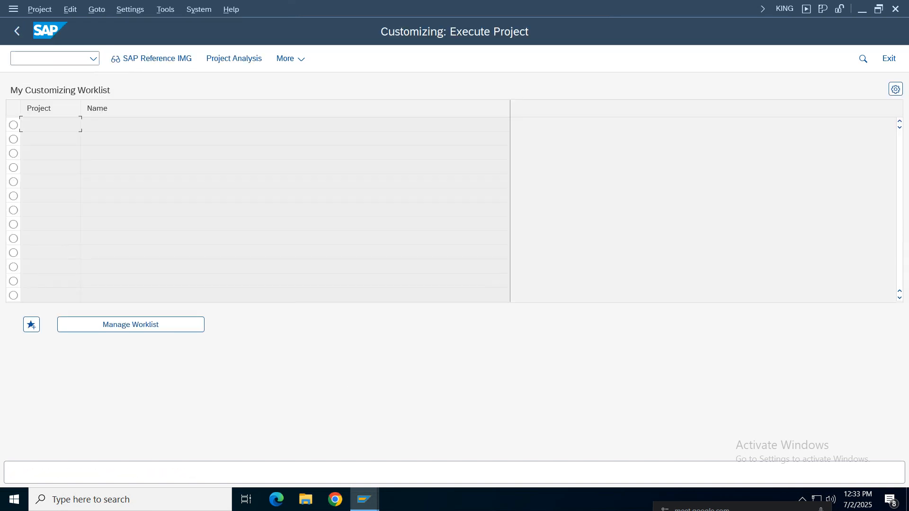
pyautogui.click(155, 58)
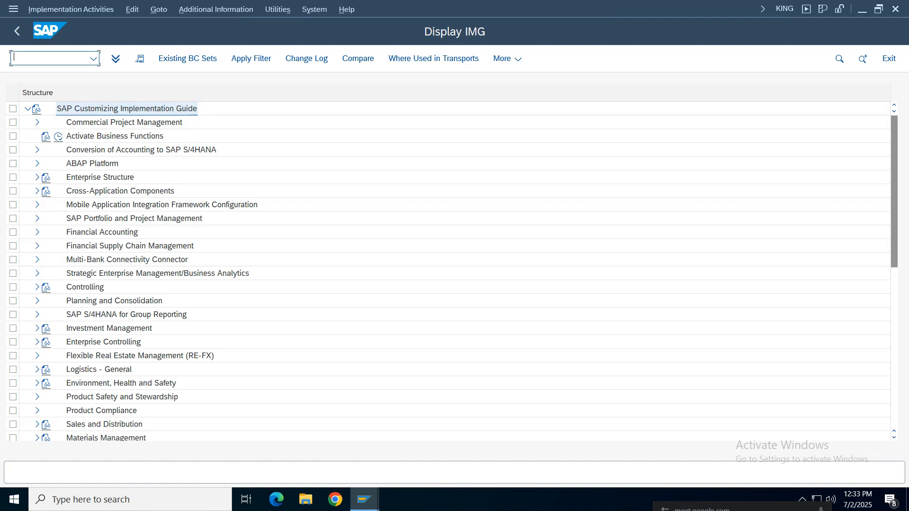
# Check the plant path in the notes, then run Define Plant in SAP under Enterprise Structure, Definition, Logistics - General
pyautogui.moveTo(533, 9)
pyautogui.click(572, 8)
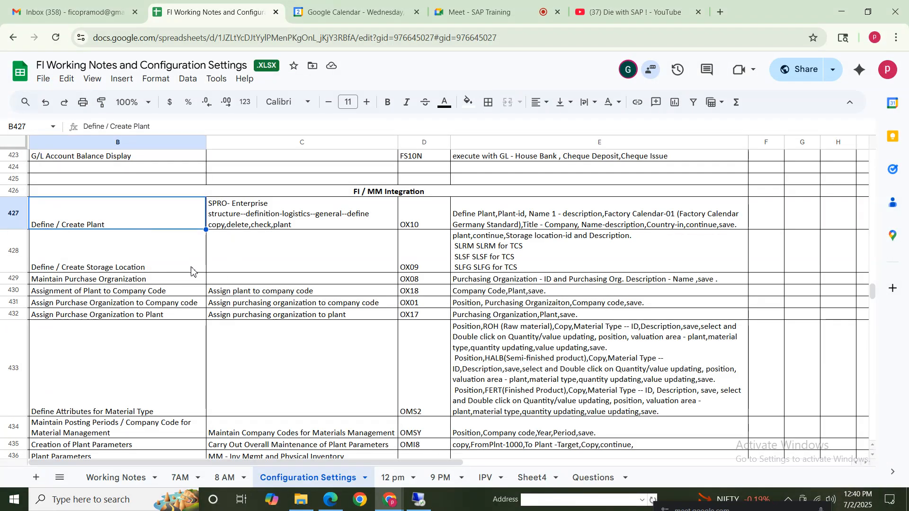
pyautogui.click(420, 503)
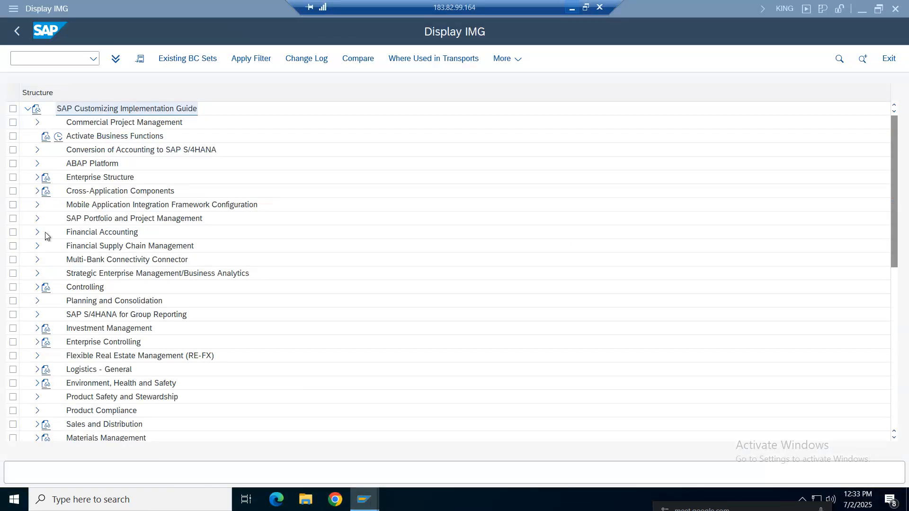
pyautogui.click(79, 236)
pyautogui.click(37, 178)
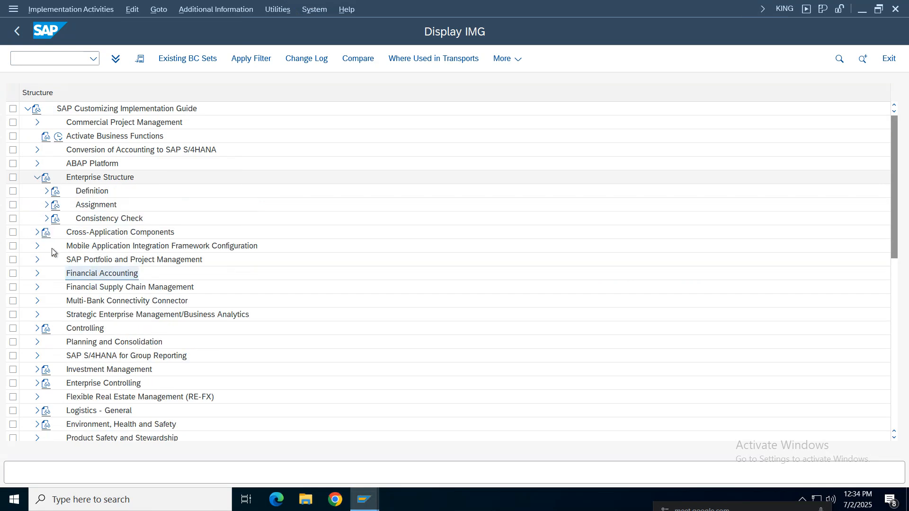
pyautogui.click(46, 191)
pyautogui.click(78, 238)
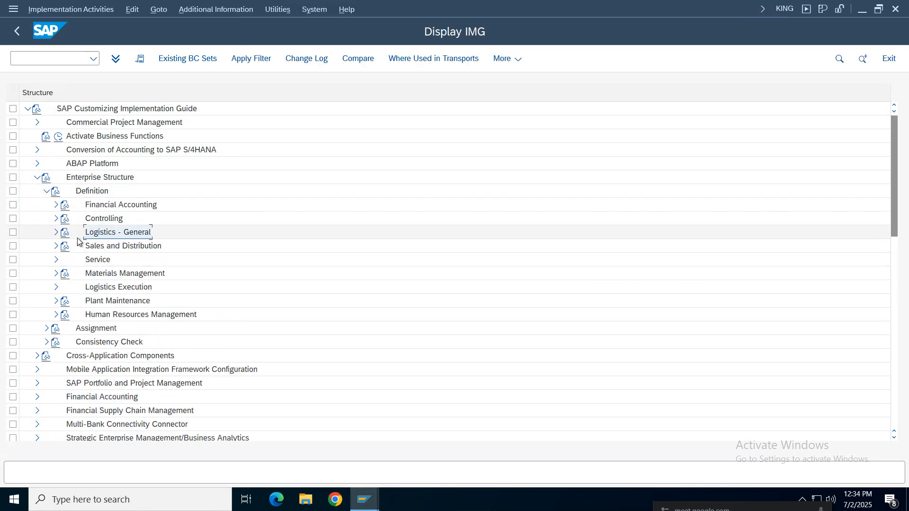
pyautogui.click(56, 232)
pyautogui.click(86, 265)
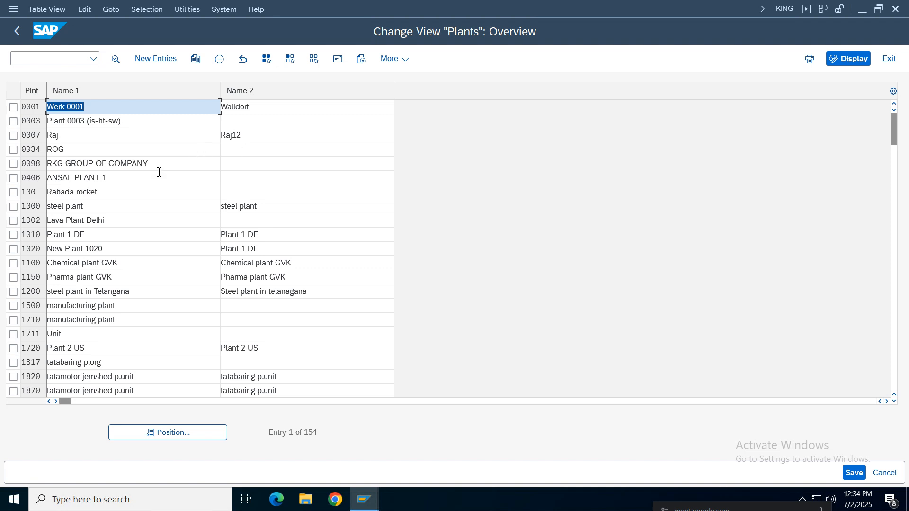
# Start a new entry in the Plants overview and consult the plant definition instructions in E427 of the notes
pyautogui.click(76, 191)
pyautogui.click(147, 58)
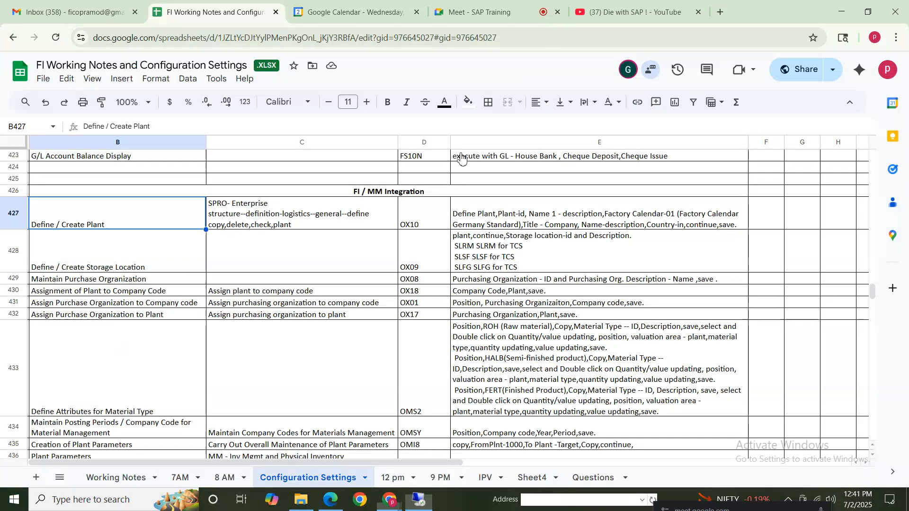
pyautogui.click(549, 226)
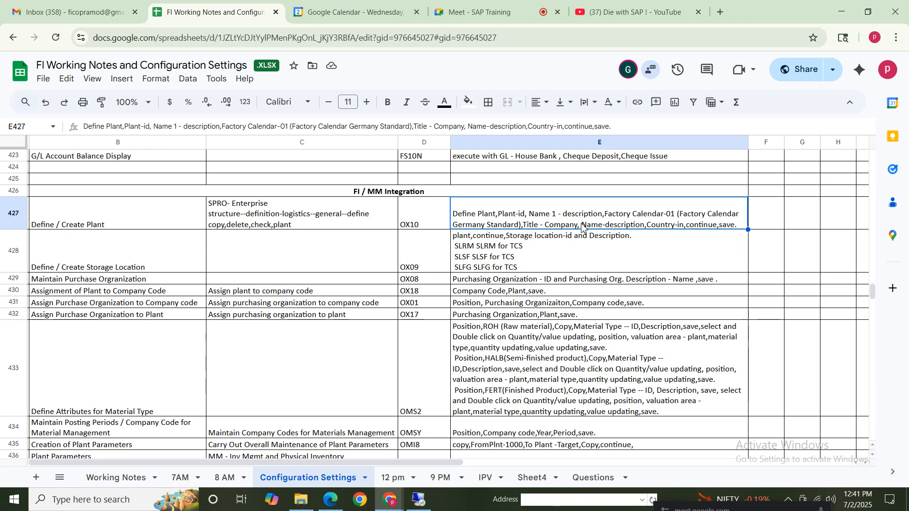
pyautogui.click(419, 499)
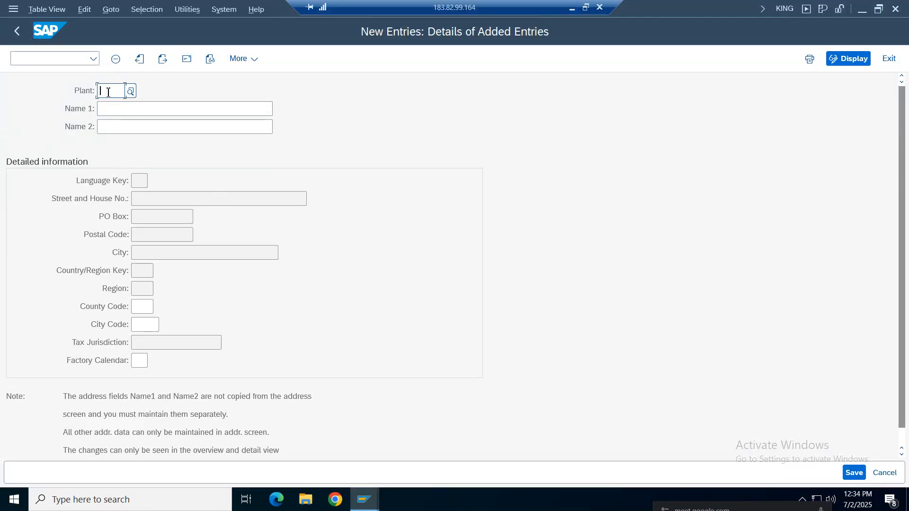
# Enter plant code NIke with the name "Nike plant" and choose factory calendar 01, Germany (Standard)
pyautogui.write('NIKe')
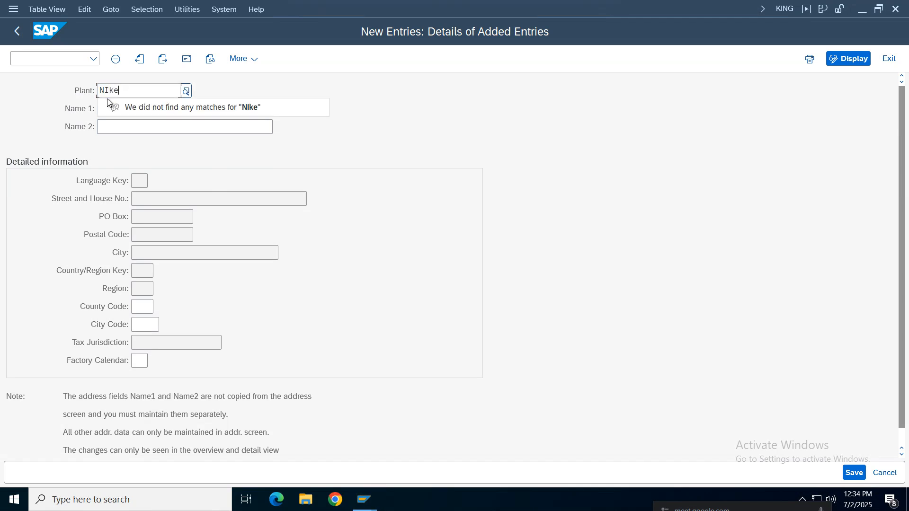
pyautogui.click(112, 113)
pyautogui.write('Nike plant')
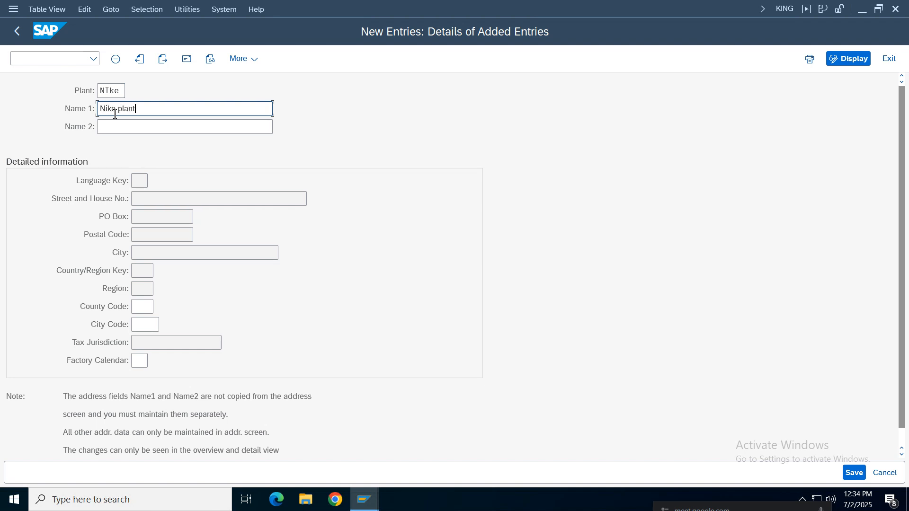
pyautogui.click(140, 365)
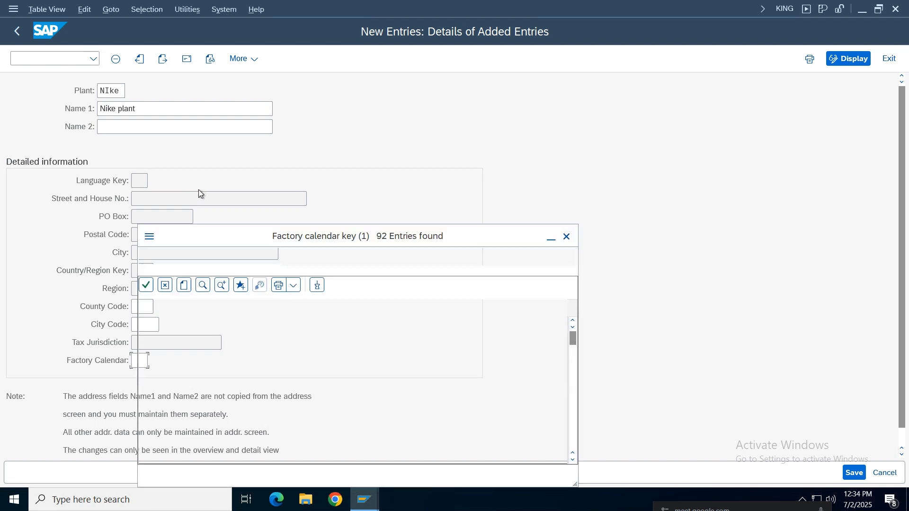
pyautogui.doubleClick(240, 308)
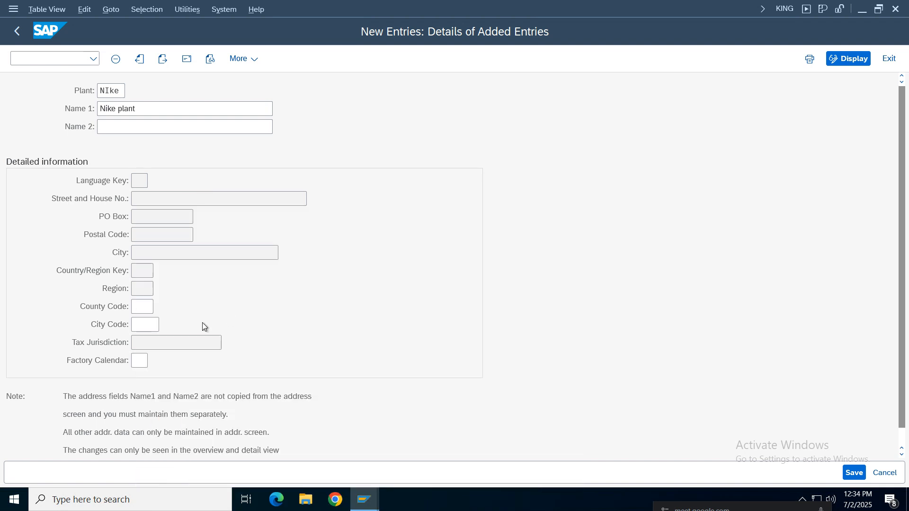
# Save the plant entry and complete its address with title Company, name "Nike plant" and country IN
pyautogui.click(856, 473)
pyautogui.click(348, 69)
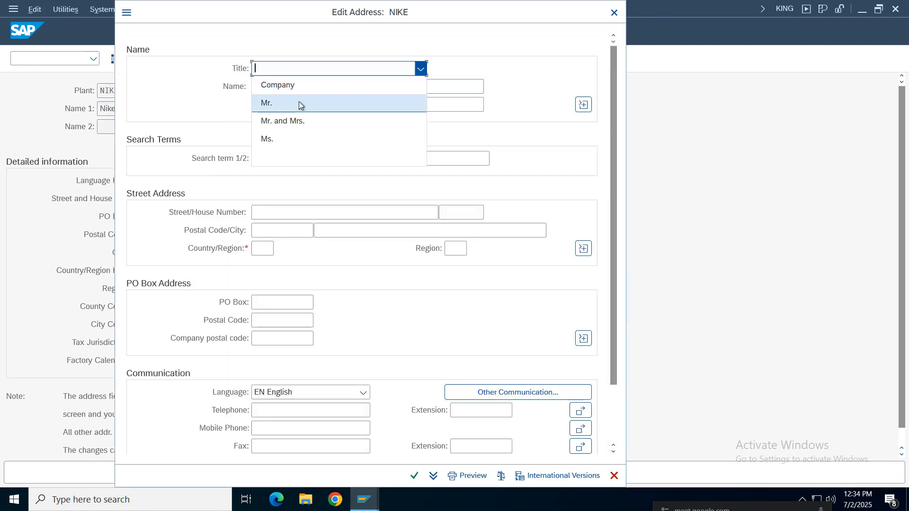
pyautogui.click(306, 87)
pyautogui.write('Ni')
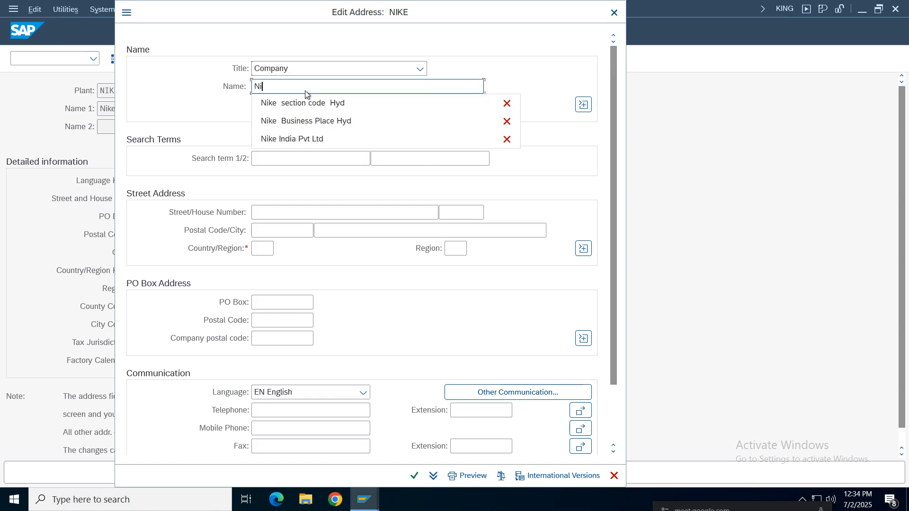
pyautogui.write('ke pla')
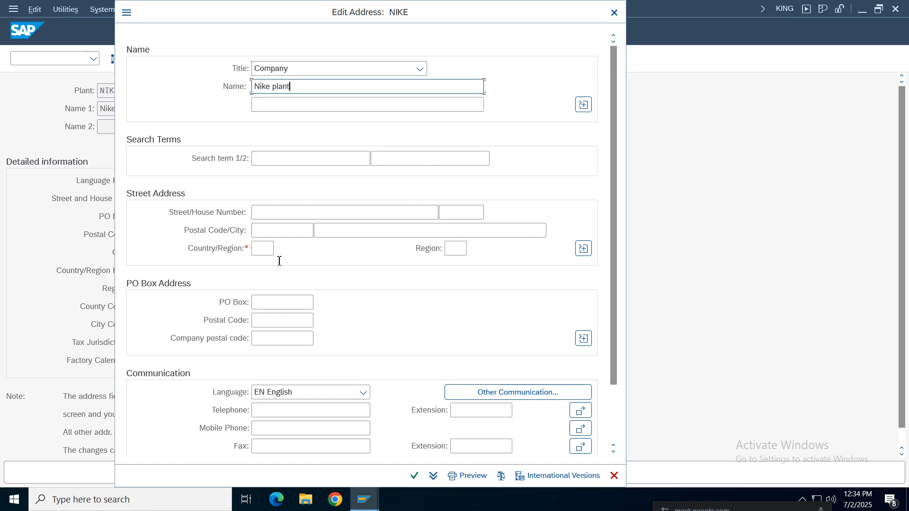
pyautogui.write('nt')
pyautogui.click(266, 249)
pyautogui.write('in')
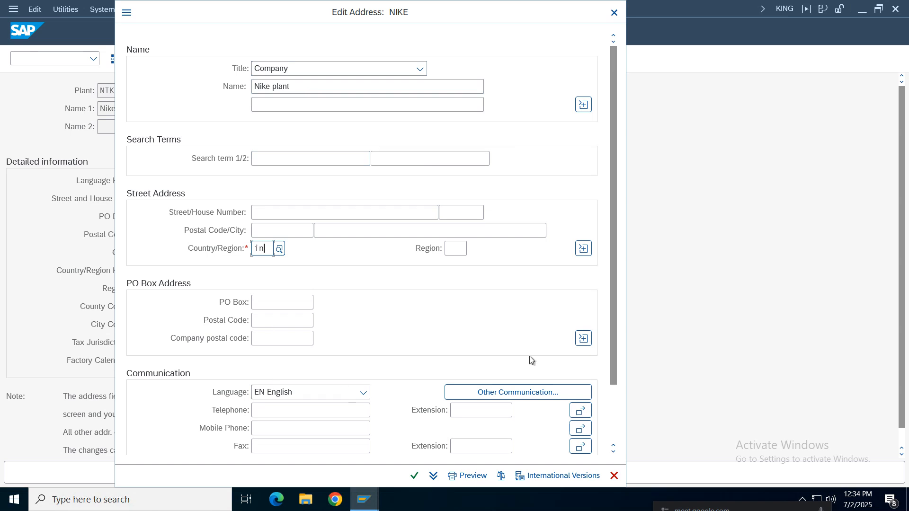
pyautogui.scroll(-3, 615, 284)
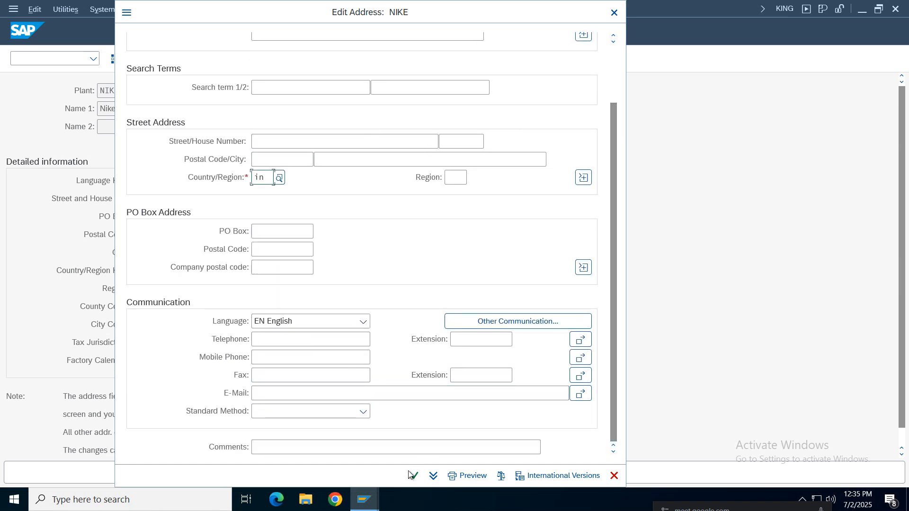
pyautogui.press('Return')
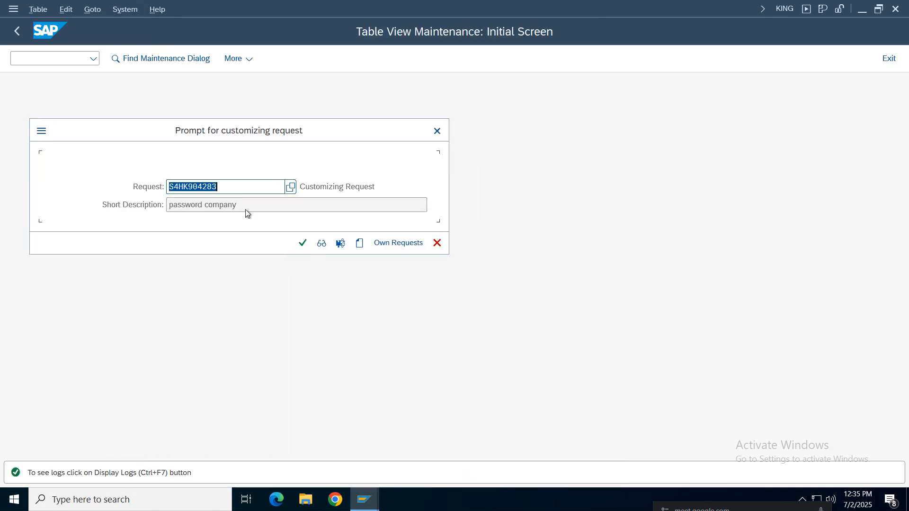
# Search the own customizing requests for nike and assign the plant to the Nike Group request
pyautogui.click(397, 243)
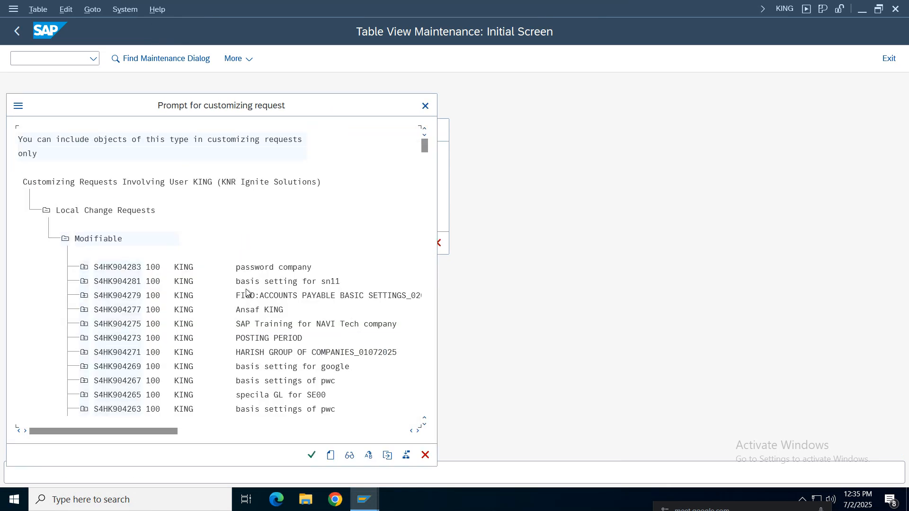
pyautogui.hotkey('ctrl', 'f')
pyautogui.write('nike')
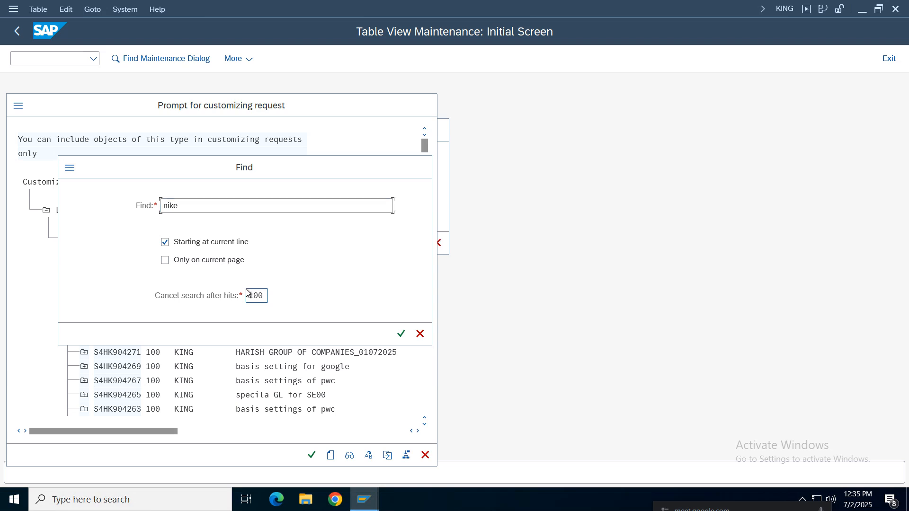
pyautogui.press('Return')
pyautogui.doubleClick(345, 75)
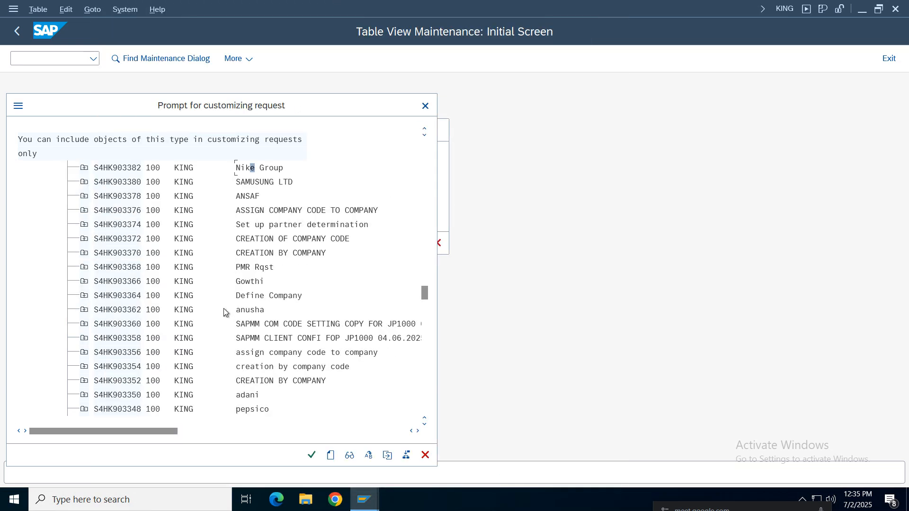
pyautogui.doubleClick(272, 172)
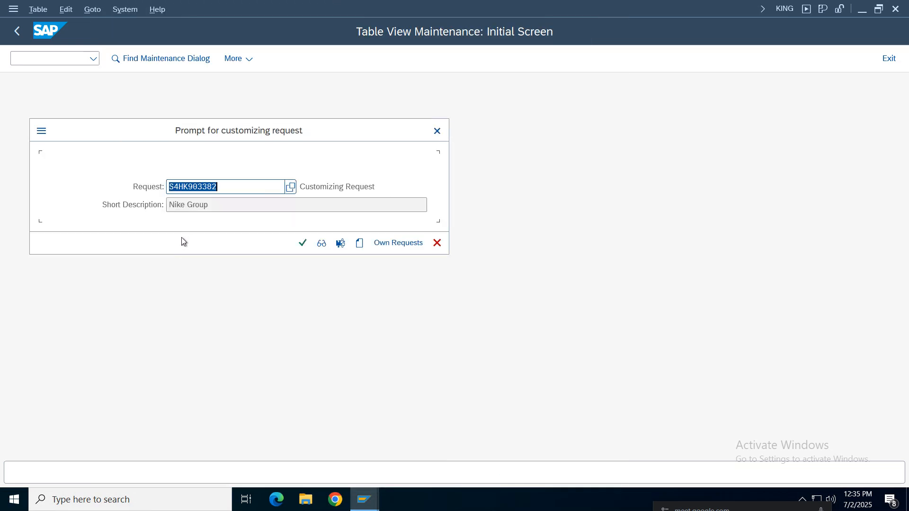
pyautogui.click(300, 242)
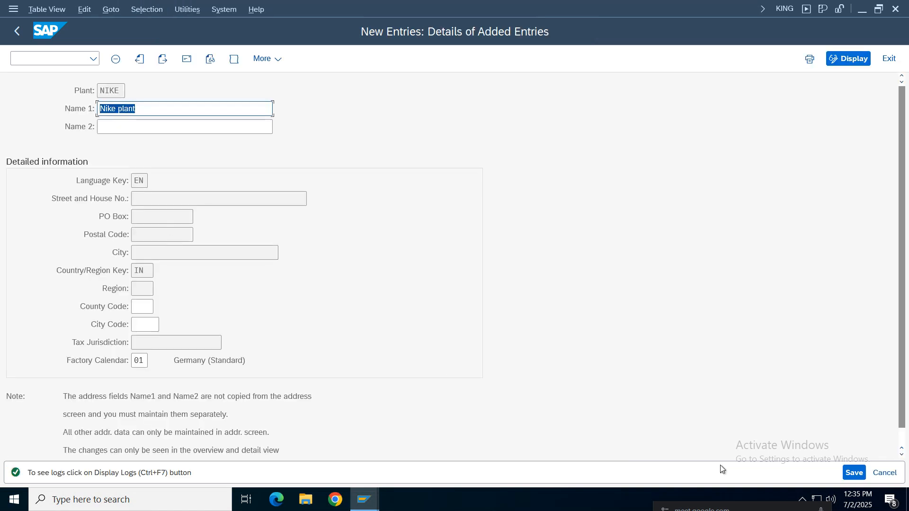
# Save the new Nike plant and return from the Plants overview to the implementation guide structure
pyautogui.click(854, 473)
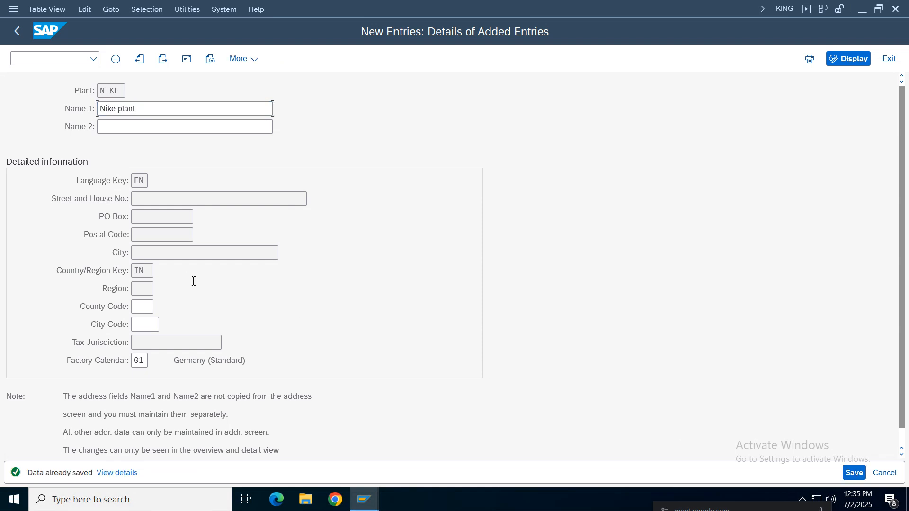
pyautogui.click(16, 29)
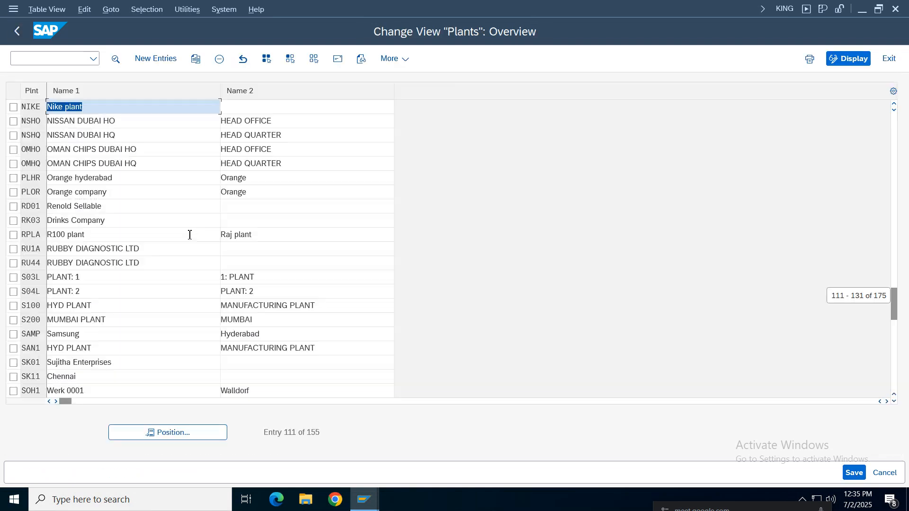
pyautogui.click(16, 31)
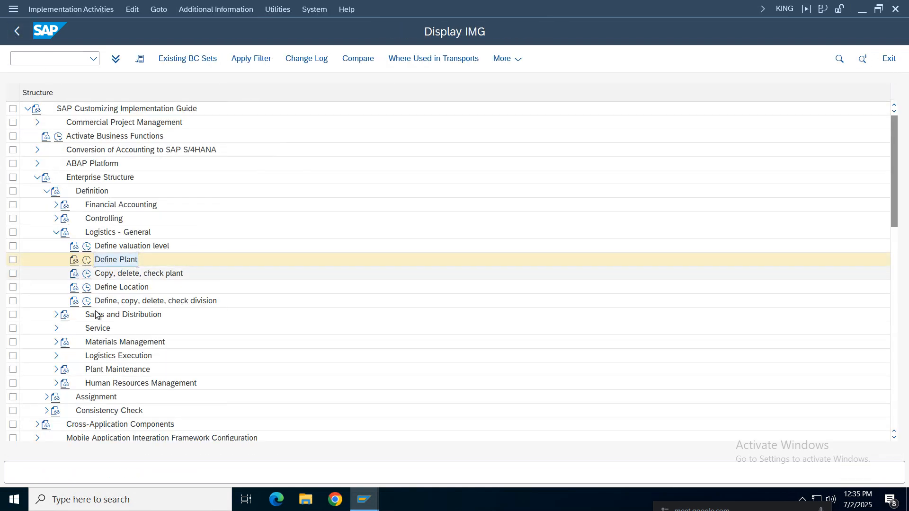
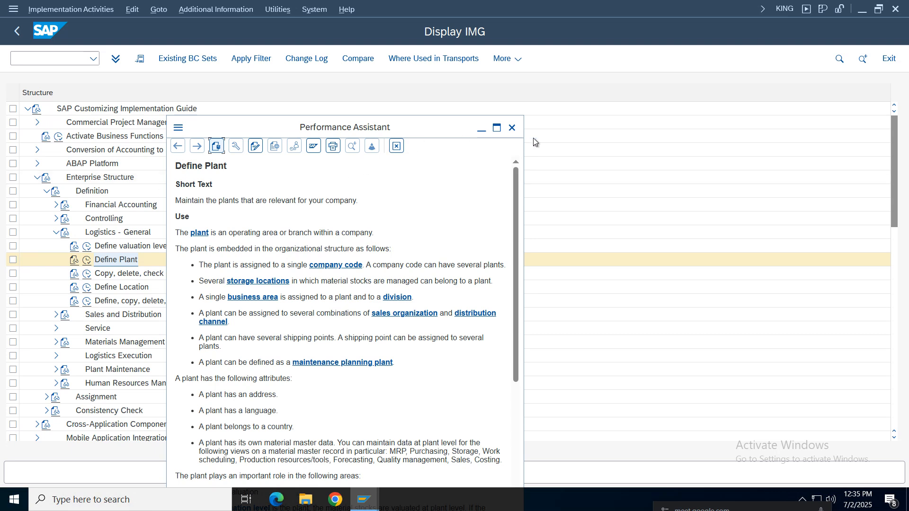
# Enlarge the Define Plant documentation to read how a plant fits into the organizational structure, and close it
pyautogui.click(496, 127)
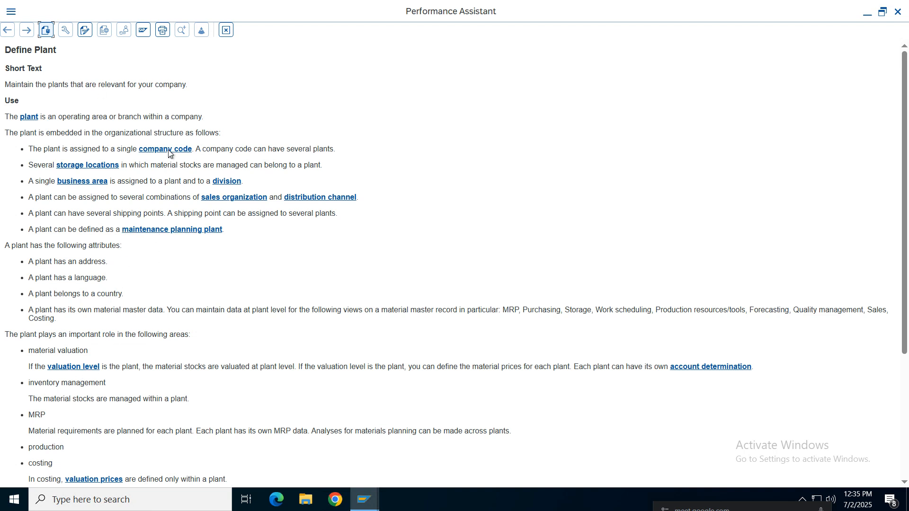
pyautogui.click(898, 11)
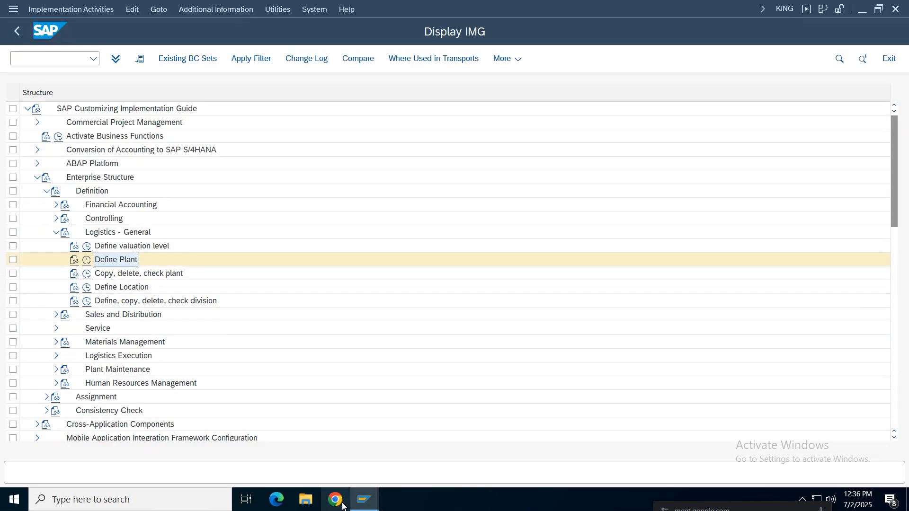
# Switch to the Google Sheets notes and review the Define / Create Plant and Define / Create Storage Location rows under FI / MM Integration
pyautogui.moveTo(503, 5)
pyautogui.click(572, 9)
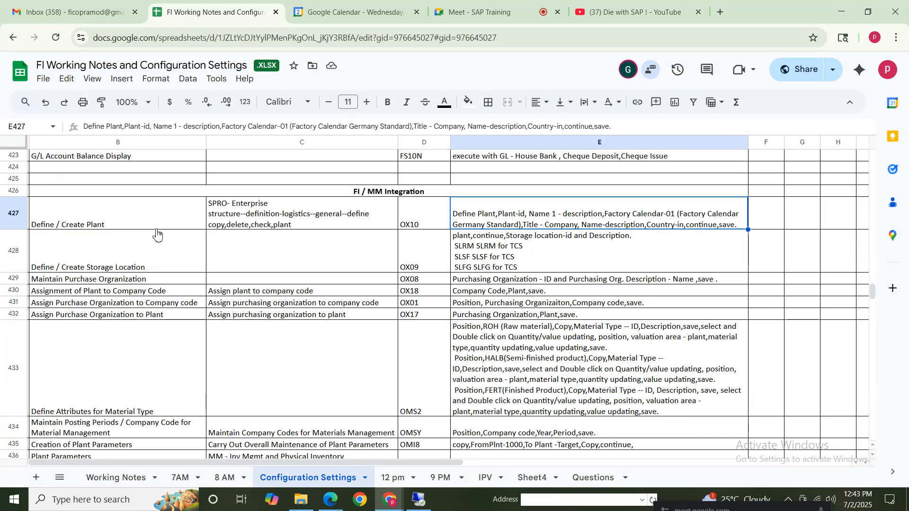
pyautogui.moveTo(110, 223); pyautogui.dragTo(586, 213)
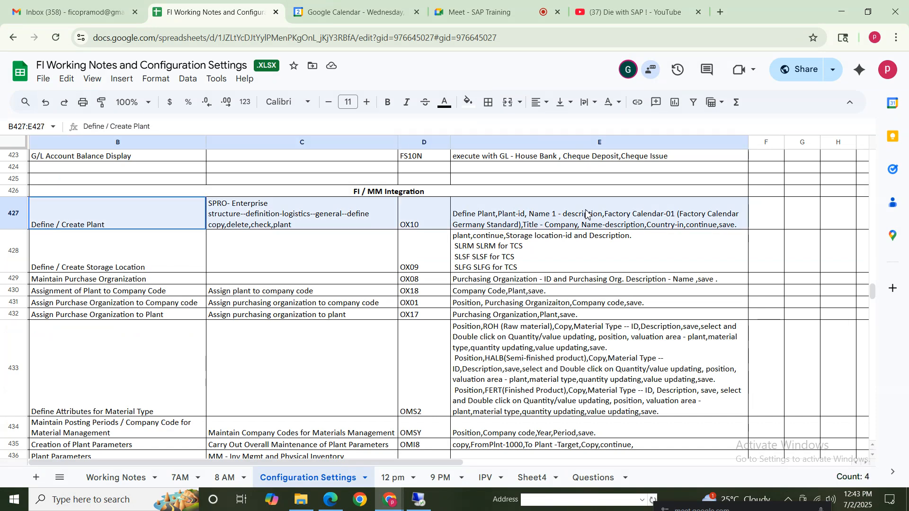
pyautogui.moveTo(92, 265); pyautogui.dragTo(520, 254)
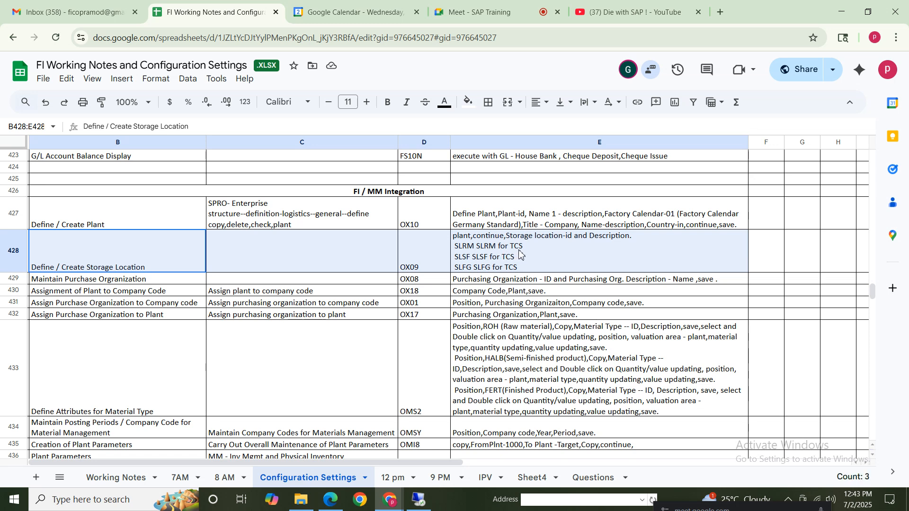
pyautogui.click(159, 263)
pyautogui.click(362, 261)
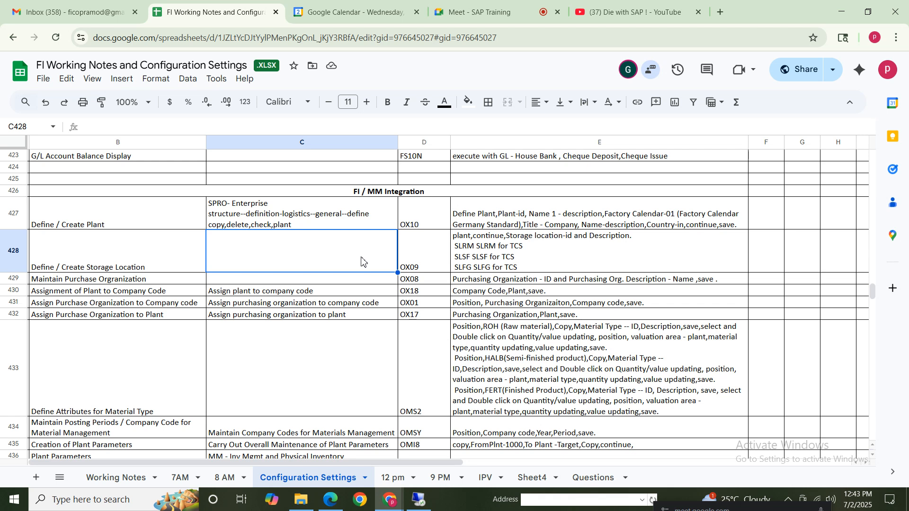
pyautogui.click(495, 263)
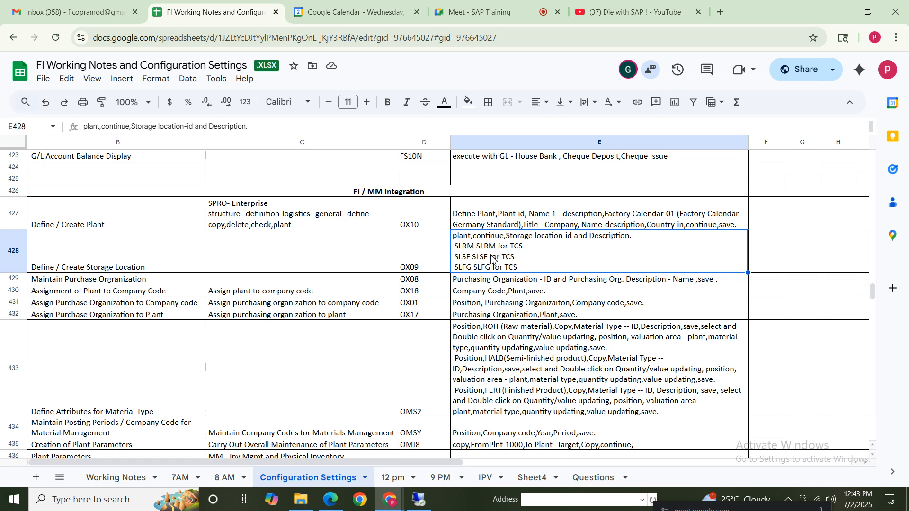
pyautogui.click(159, 266)
pyautogui.click(480, 265)
# Look at the Define Plant activity in SAP and return to the notes to check the Define / Create Storage Location row
pyautogui.click(419, 505)
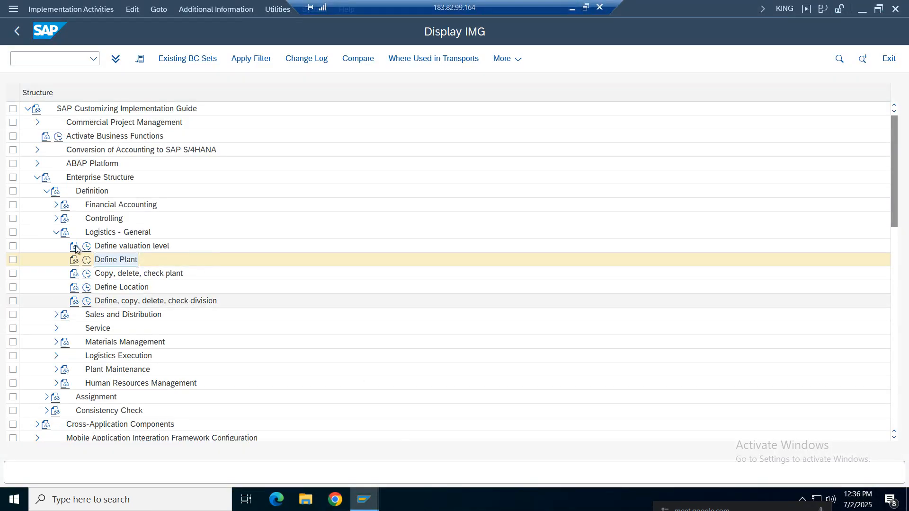
pyautogui.click(108, 264)
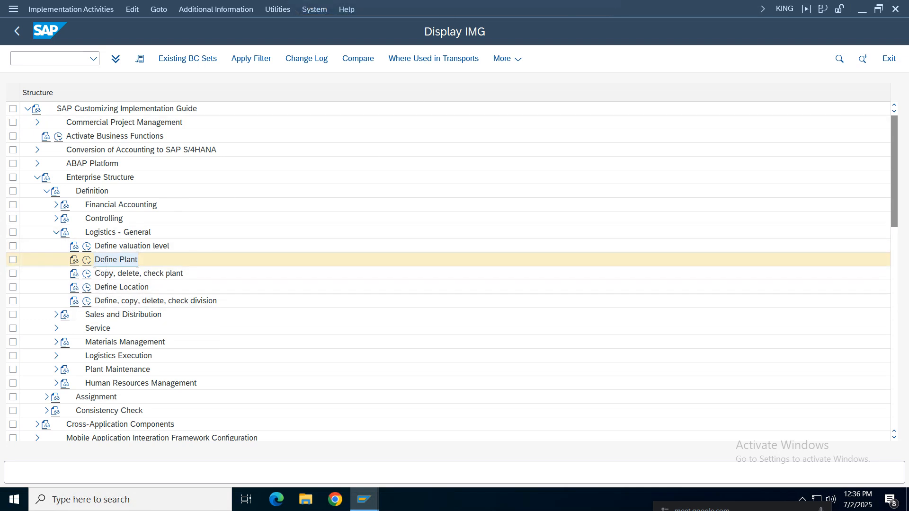
pyautogui.click(571, 12)
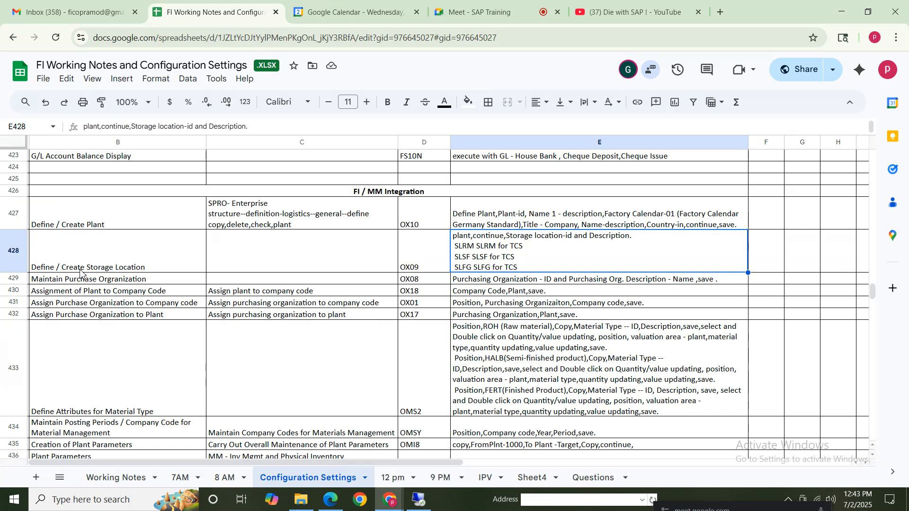
pyautogui.moveTo(83, 265); pyautogui.dragTo(476, 263)
pyautogui.click(266, 261)
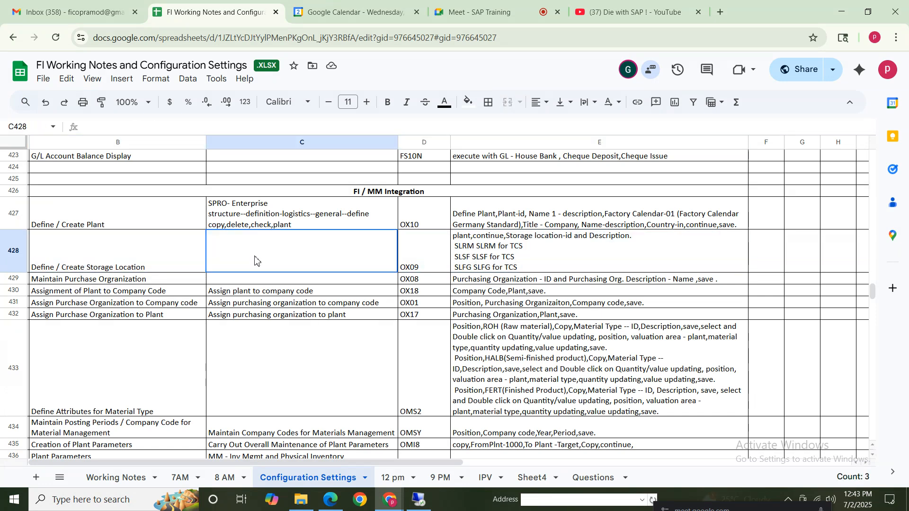
# Switch to SAP, collapse Logistics - General and locate Maintain storage location under Enterprise Structure, Definition, Materials Management
pyautogui.click(417, 502)
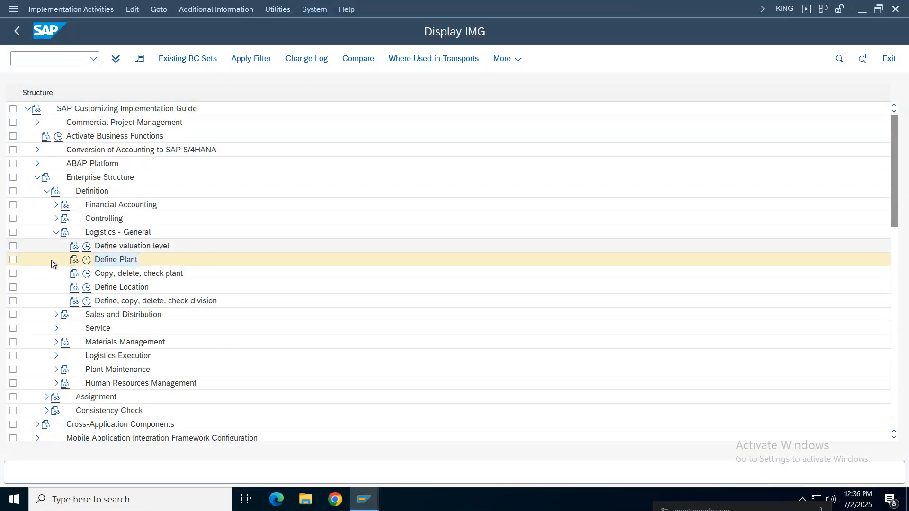
pyautogui.click(52, 234)
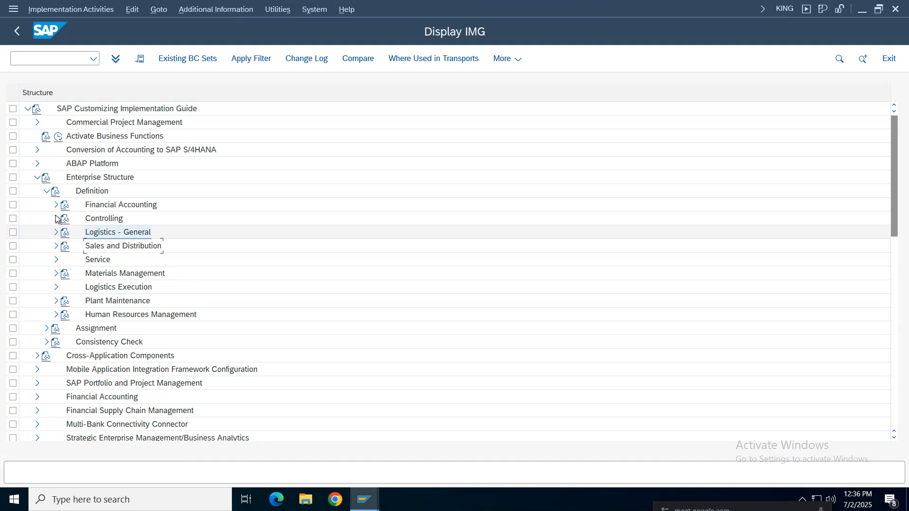
pyautogui.click(55, 273)
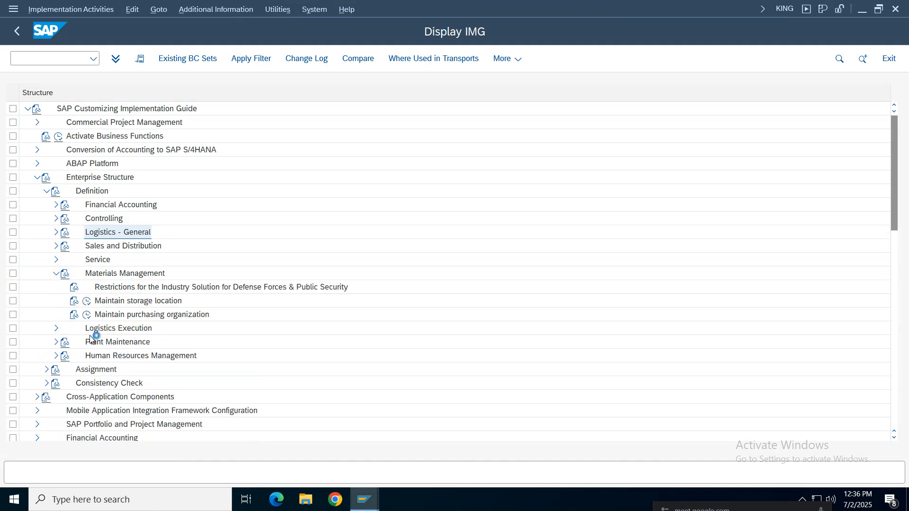
pyautogui.click(116, 301)
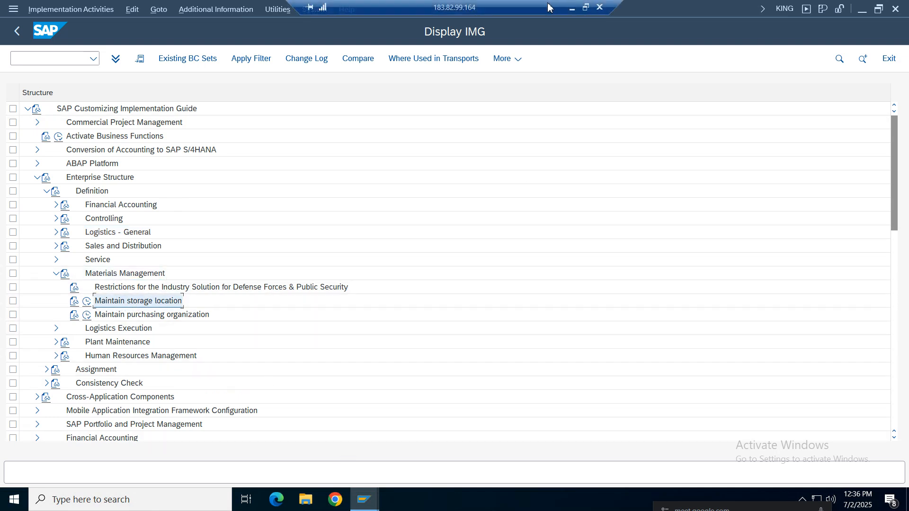
# Switch to the notes and enter "define - material mgmt" as the path in the Define / Create Storage Location row
pyautogui.click(573, 9)
pyautogui.doubleClick(253, 260)
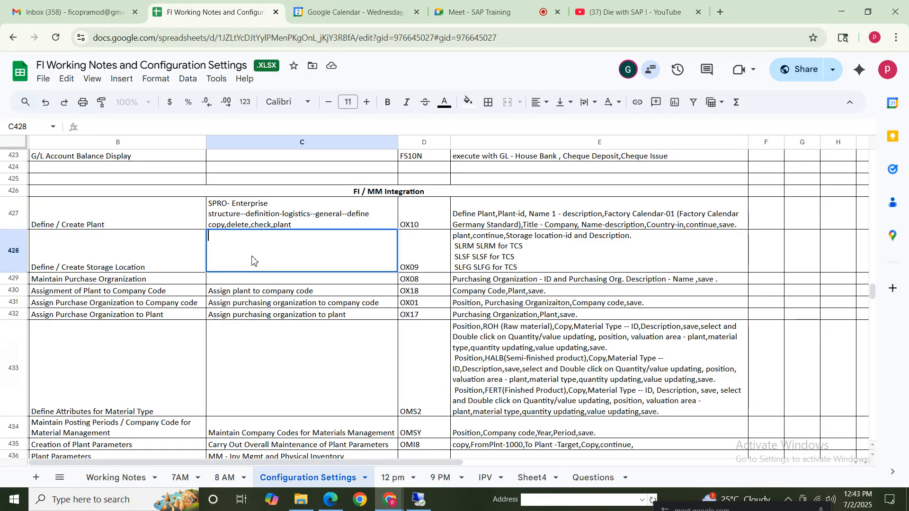
pyautogui.write('define - m')
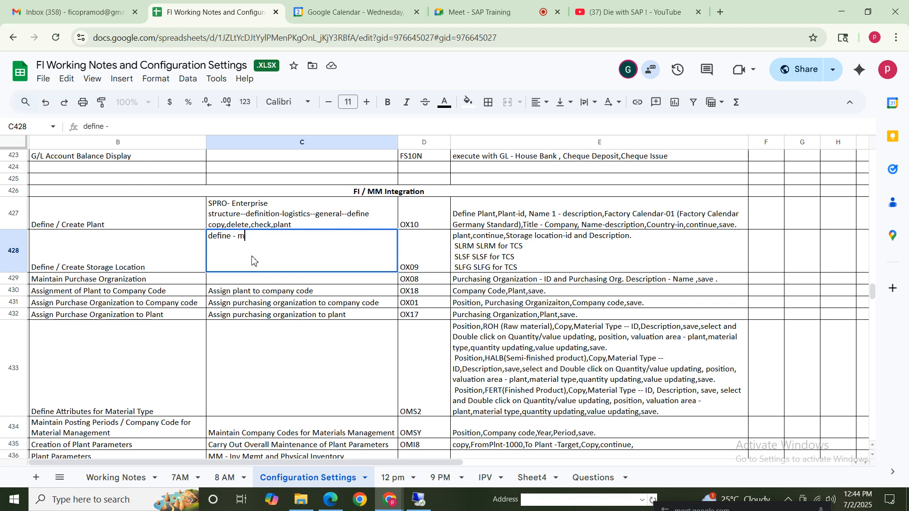
pyautogui.write('aterial mgmt')
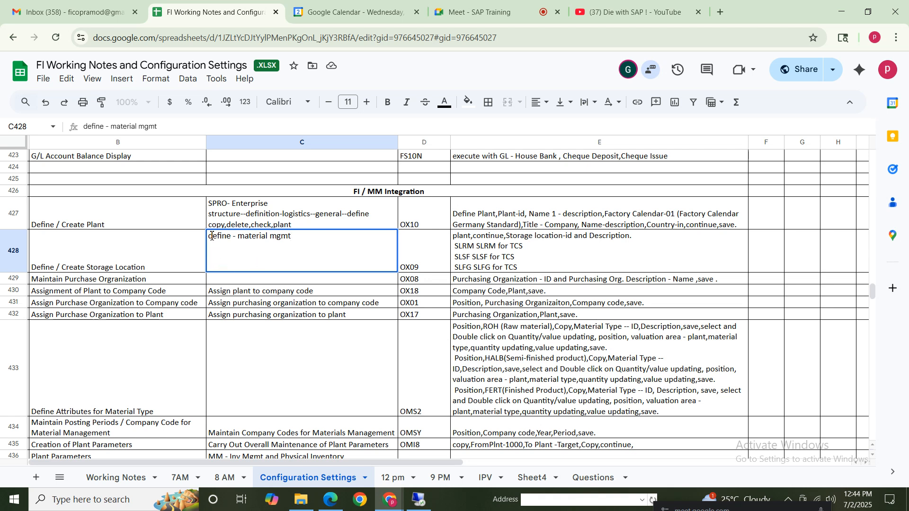
# Complete the storage location path as "SPRO- Enterprise structure--definition - material mgmt", copying its beginning from the Define / Create Plant row
pyautogui.click(211, 236)
pyautogui.write('enterp')
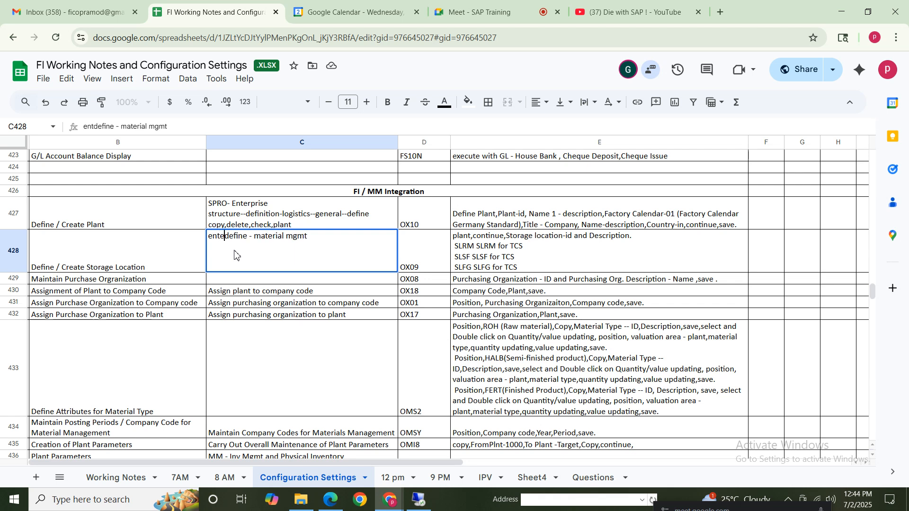
pyautogui.doubleClick(283, 217)
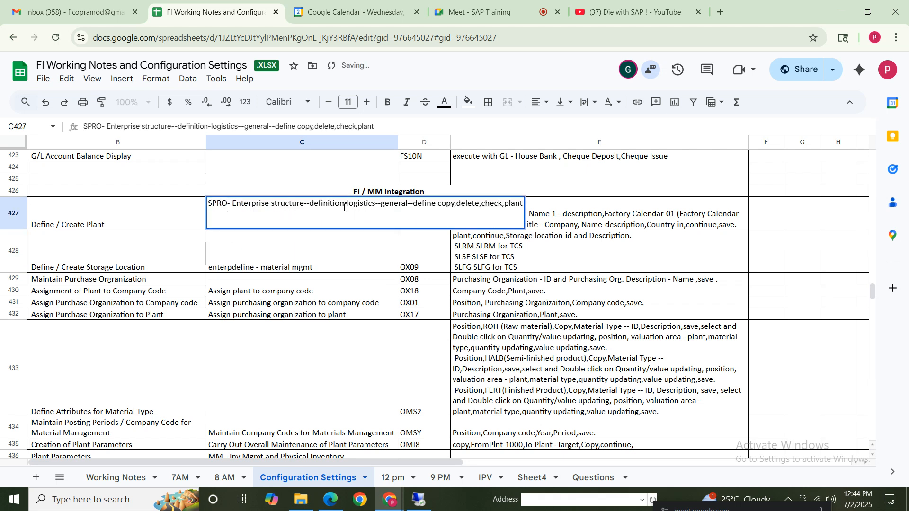
pyautogui.moveTo(344, 207); pyautogui.dragTo(172, 206)
pyautogui.hotkey('ctrl', 'c')
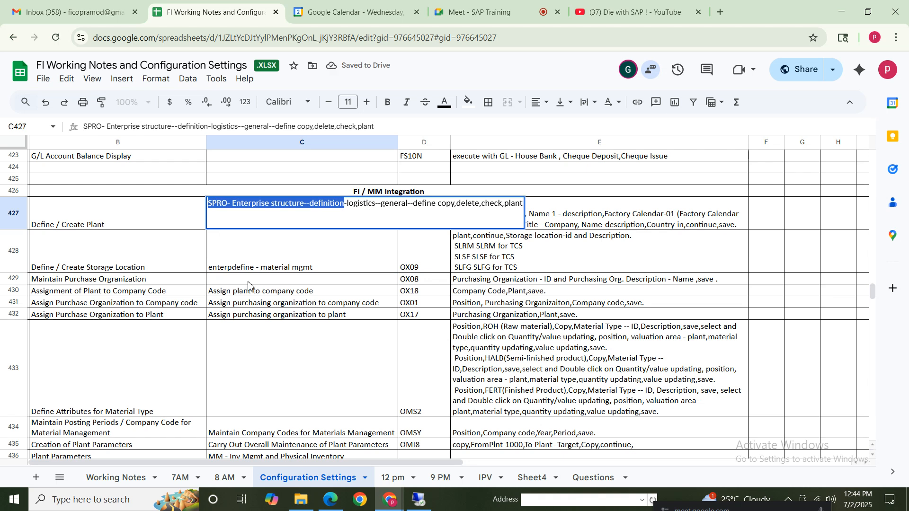
pyautogui.doubleClick(244, 266)
pyautogui.moveTo(255, 235); pyautogui.dragTo(68, 236)
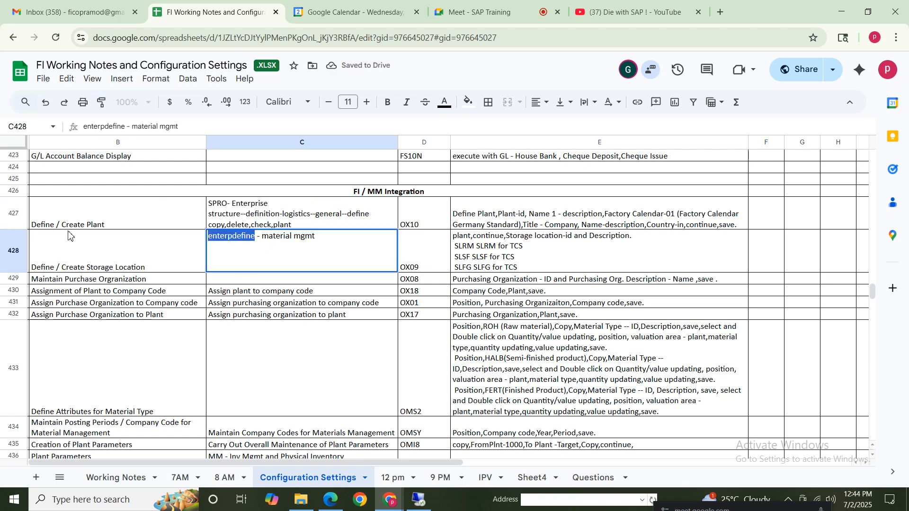
pyautogui.hotkey('ctrl', 'v')
pyautogui.click(329, 383)
pyautogui.click(285, 266)
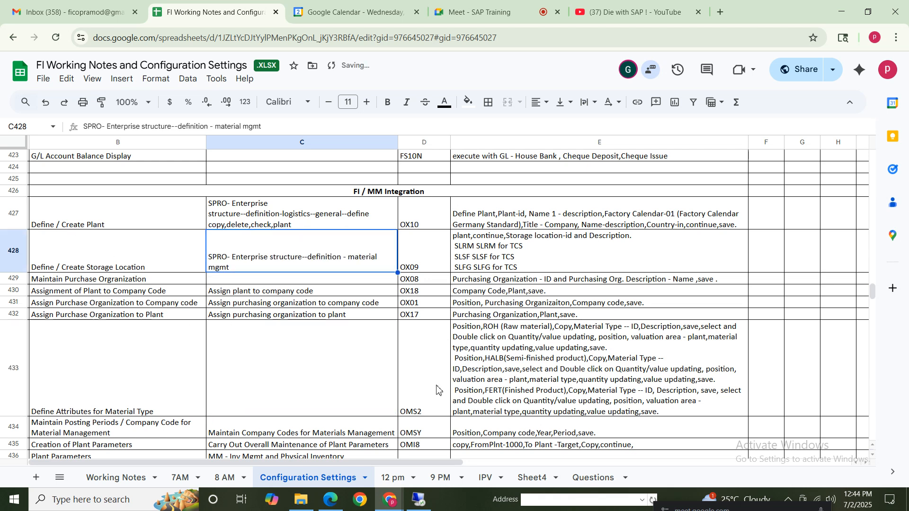
# Switch to SAP and run Maintain storage location with plant nike as the work area
pyautogui.click(505, 263)
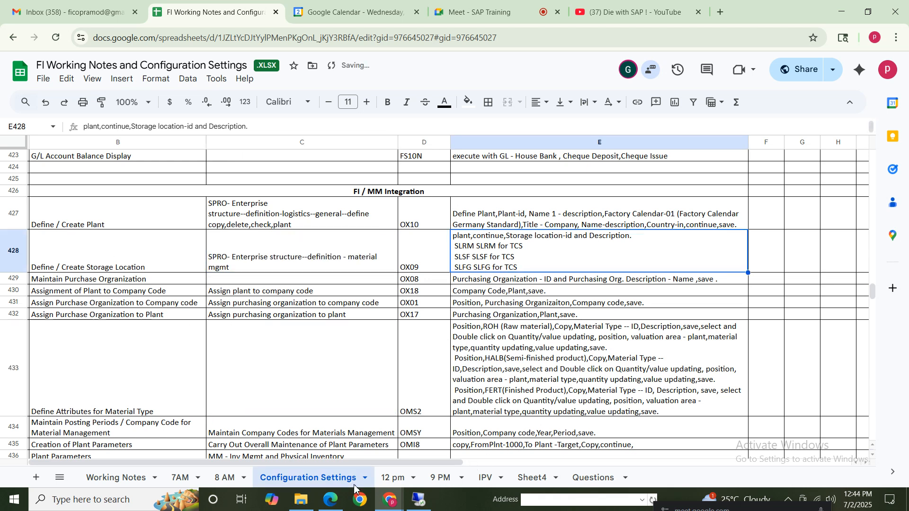
pyautogui.click(420, 499)
pyautogui.click(88, 301)
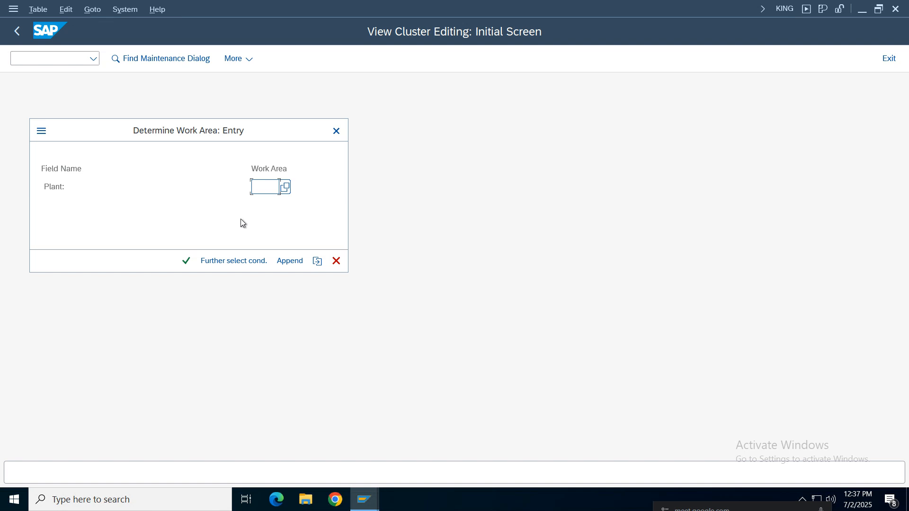
pyautogui.write('nike')
pyautogui.press('Return')
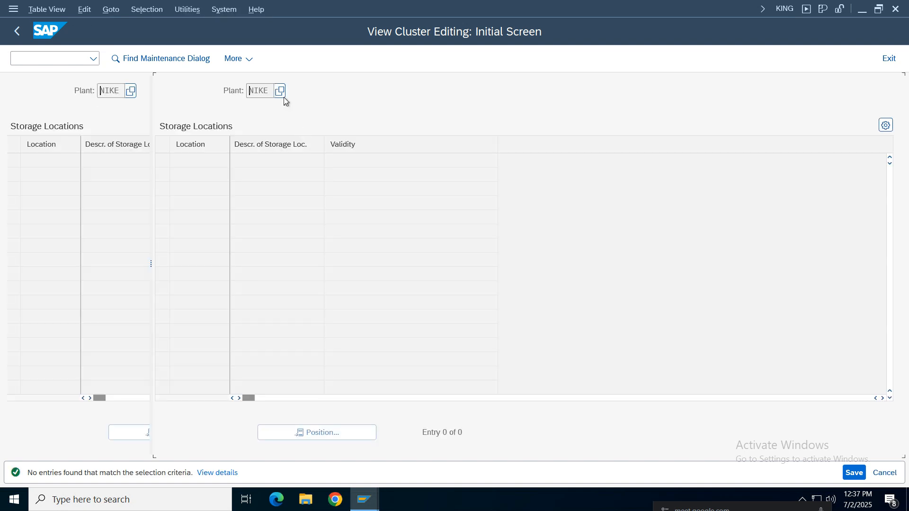
# Add storage location nike with description "storage loc.nike" and validity Valid, and save it under the Nike Group customizing request
pyautogui.moveTo(272, 91); pyautogui.dragTo(228, 94)
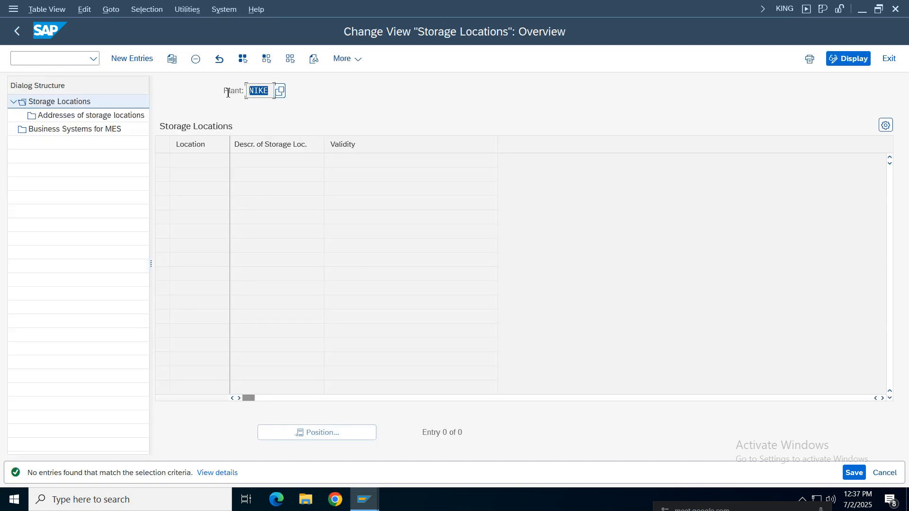
pyautogui.click(136, 58)
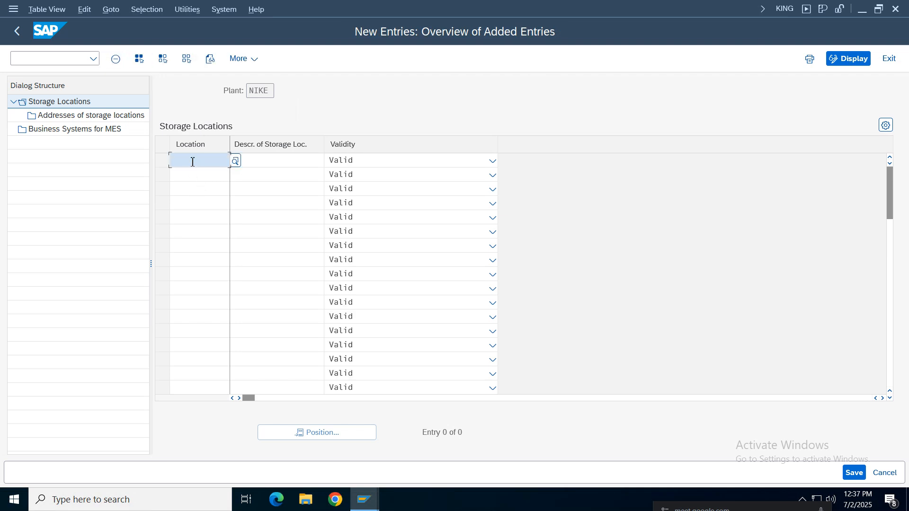
pyautogui.write('nike')
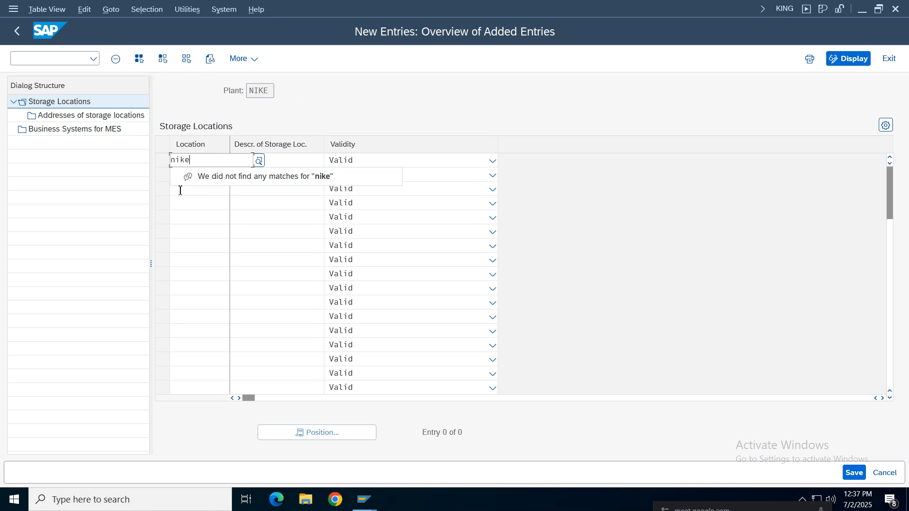
pyautogui.click(264, 213)
pyautogui.click(286, 161)
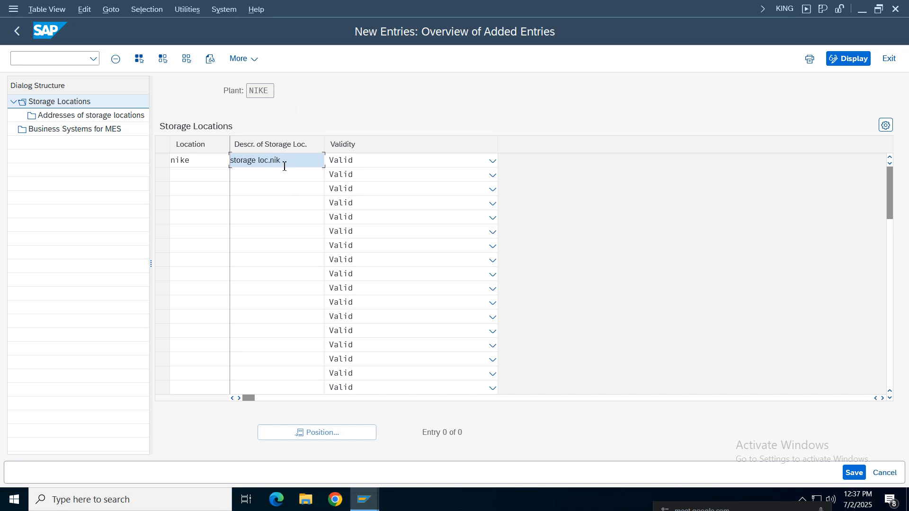
pyautogui.click(491, 161)
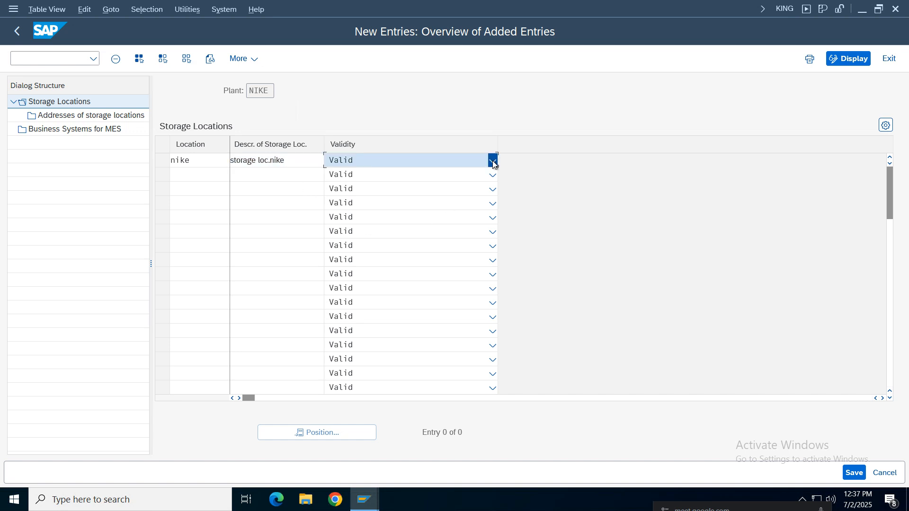
pyautogui.click(365, 183)
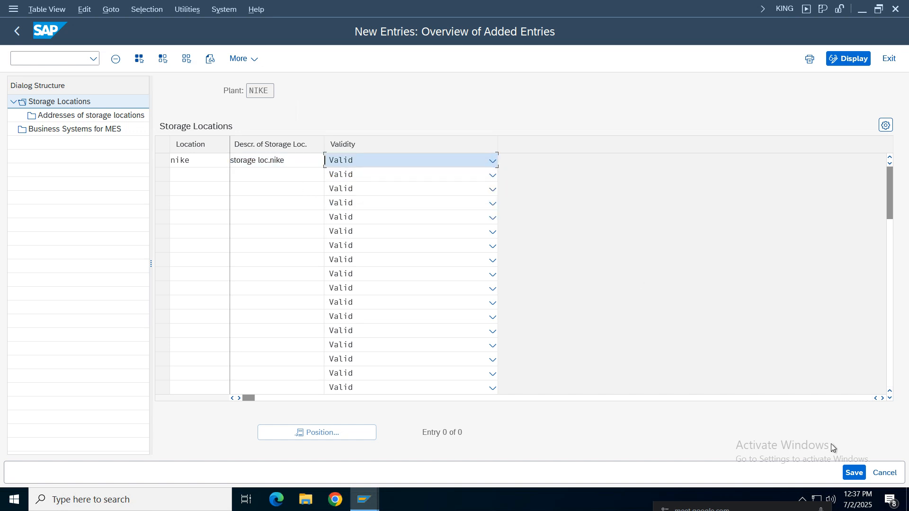
pyautogui.click(854, 473)
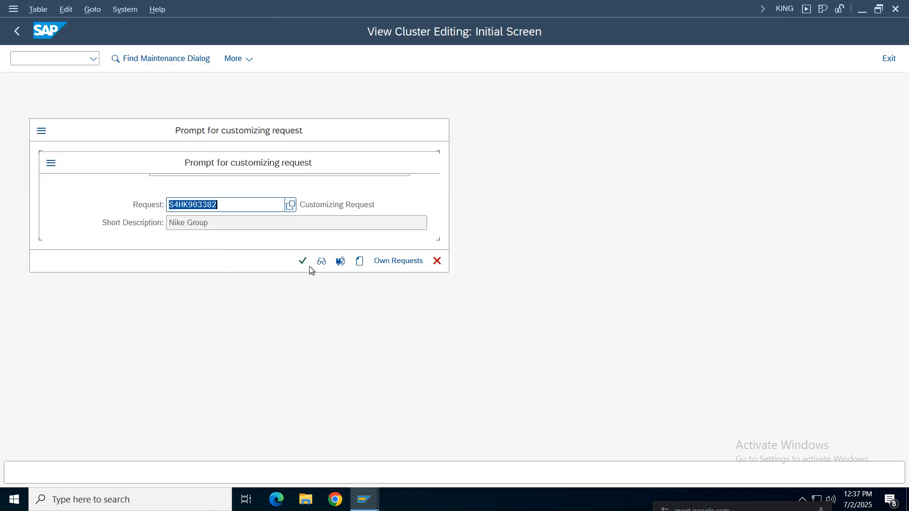
pyautogui.click(303, 261)
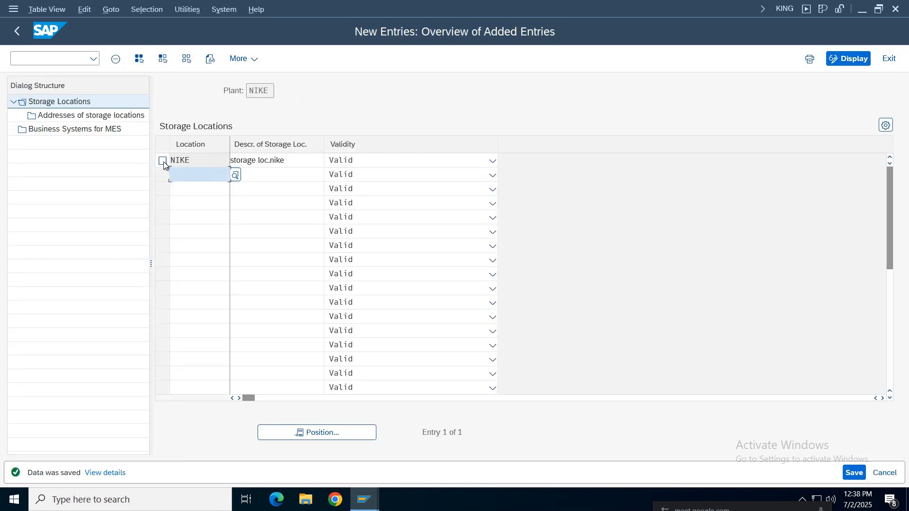
# View the addresses of storage locations for location NIKE and return to the storage locations entries
pyautogui.click(162, 161)
pyautogui.doubleClick(57, 115)
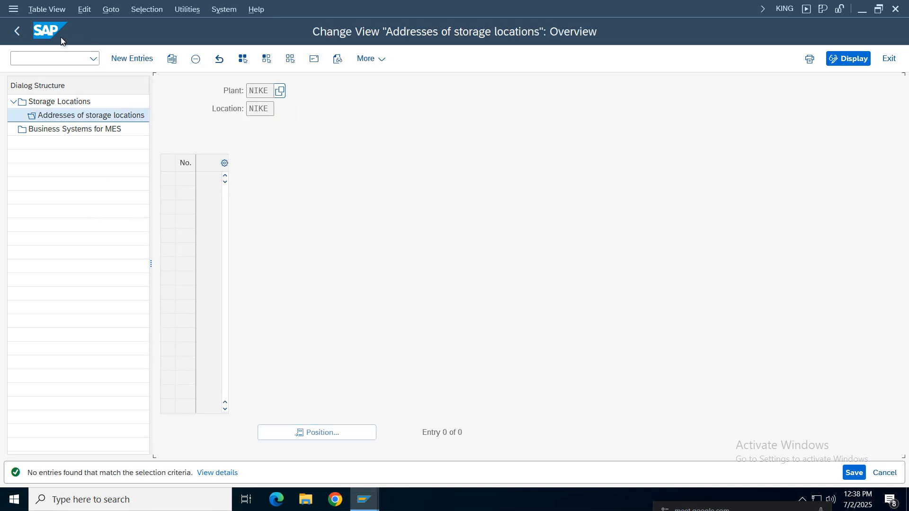
pyautogui.click(27, 43)
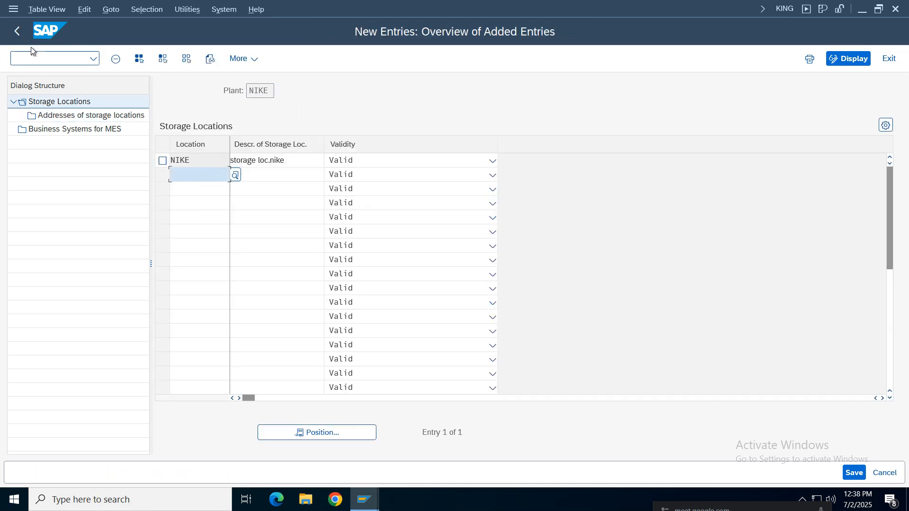
# Leave the new storage location entries and review the Define / Create Plant, Storage Location and Maintain Purchase Organization rows in the spreadsheet notes
pyautogui.click(18, 32)
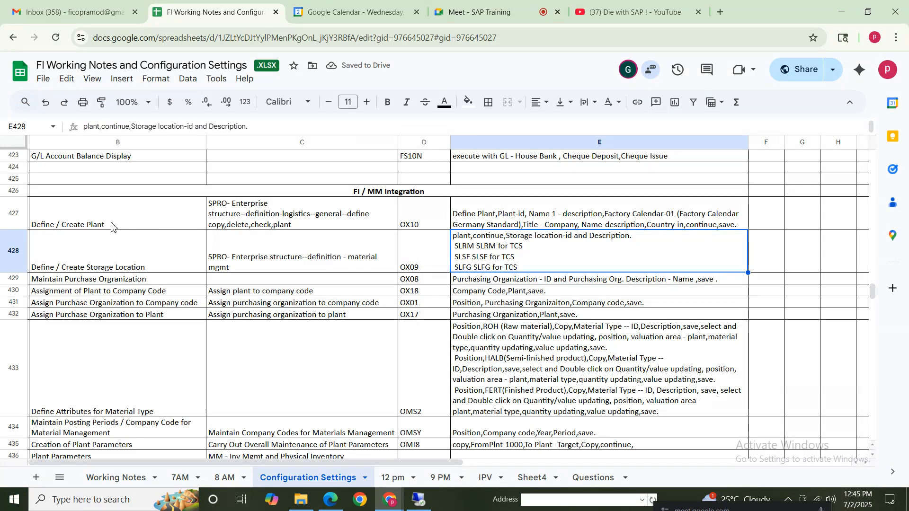
pyautogui.moveTo(108, 216); pyautogui.dragTo(652, 262)
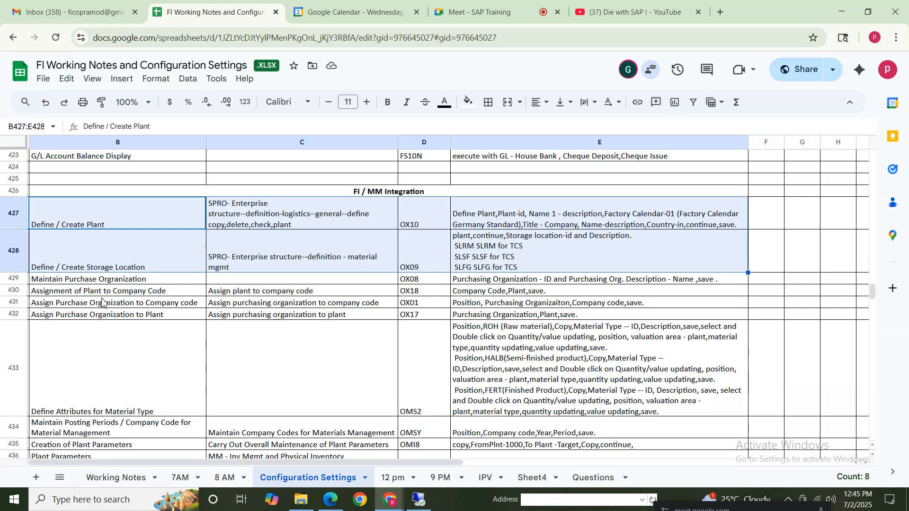
pyautogui.click(76, 281)
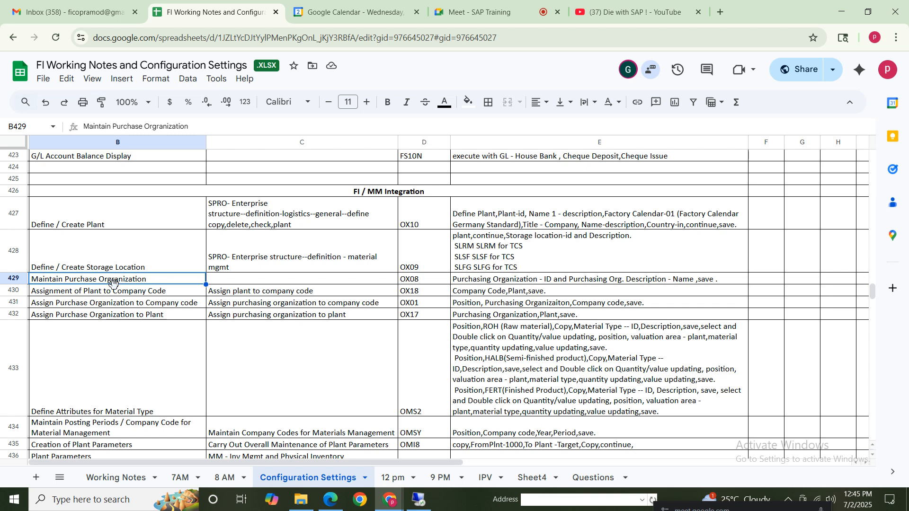
pyautogui.click(272, 283)
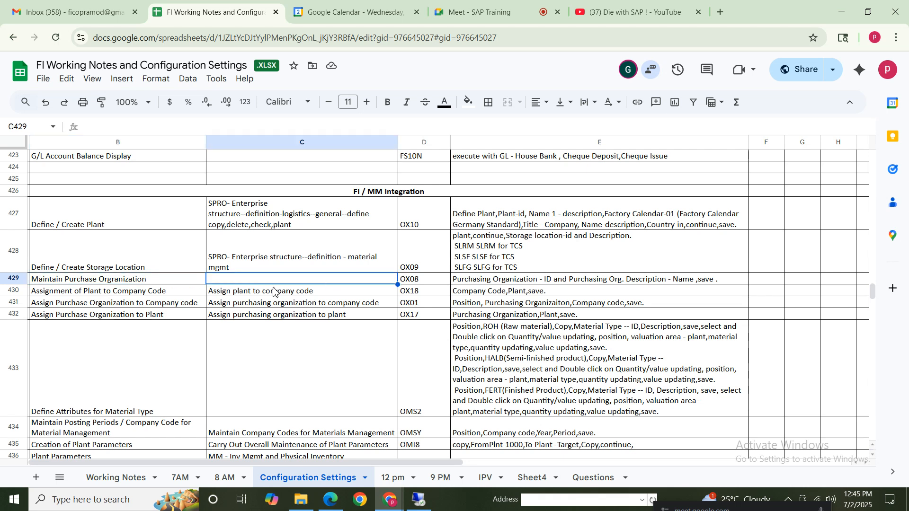
pyautogui.click(126, 282)
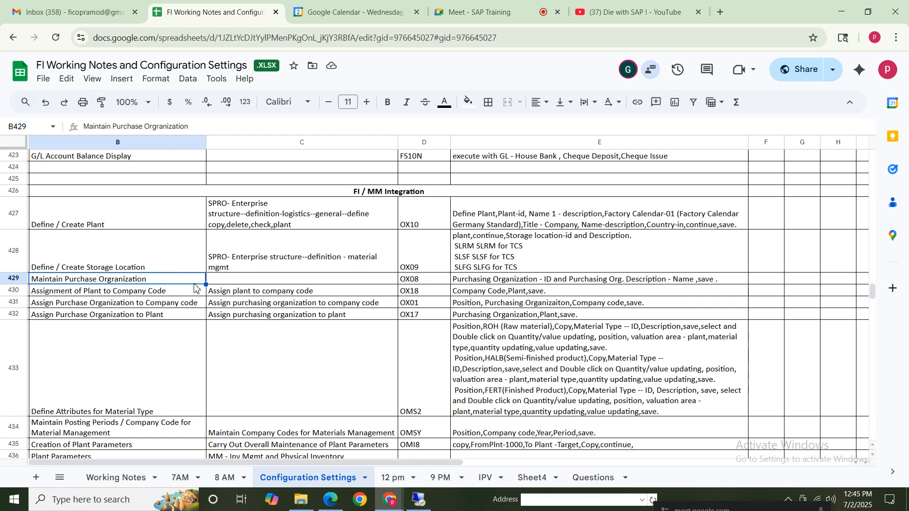
pyautogui.click(430, 283)
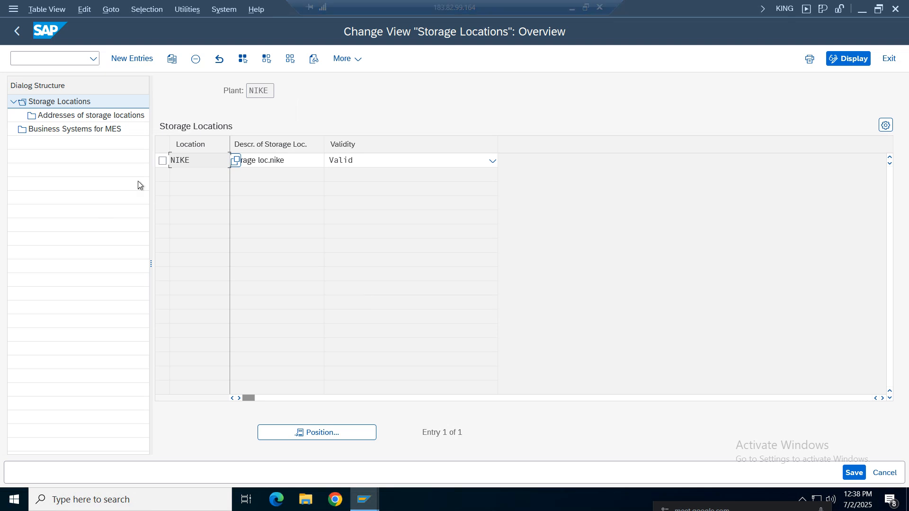
# Return to the SAP implementation guide and run Maintain purchasing organization under Materials Management
pyautogui.click(17, 30)
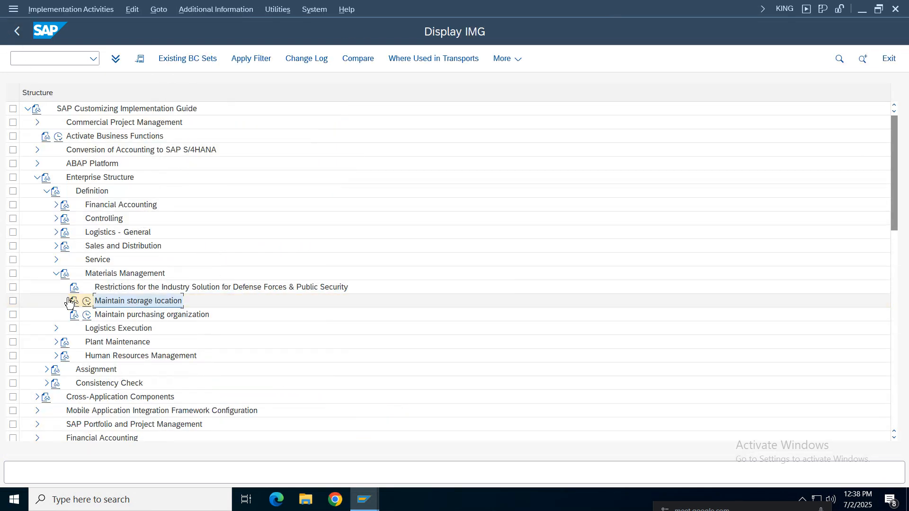
pyautogui.click(56, 274)
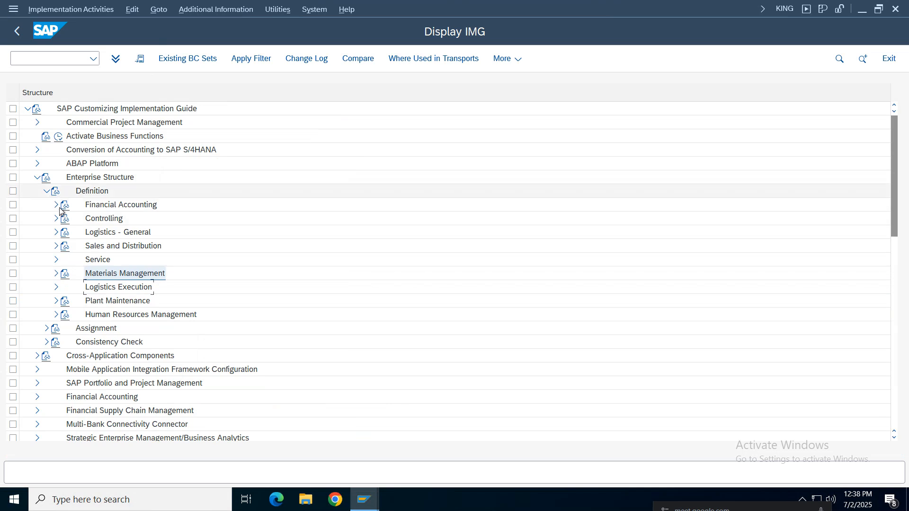
pyautogui.click(56, 273)
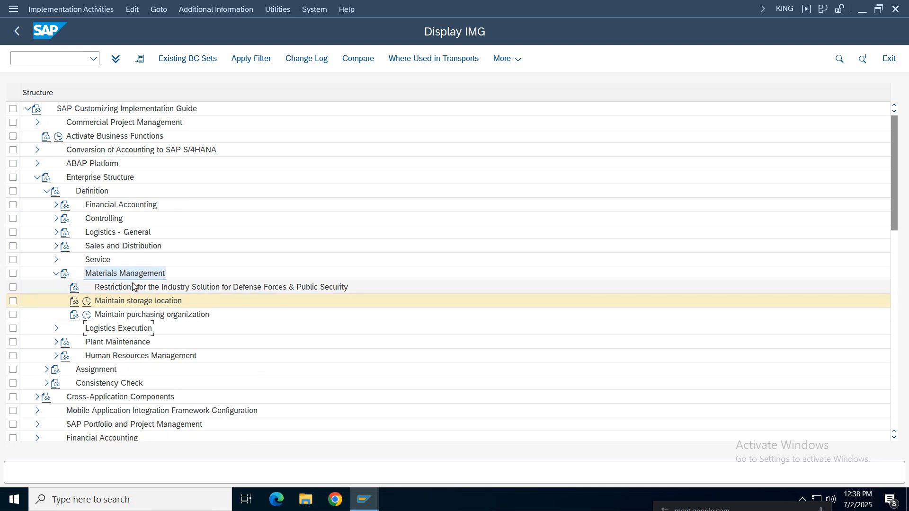
pyautogui.click(127, 315)
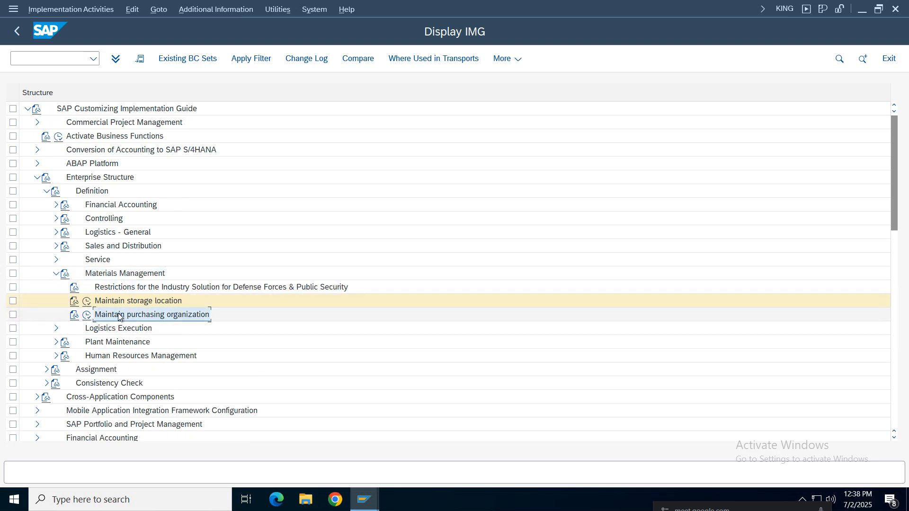
pyautogui.click(87, 316)
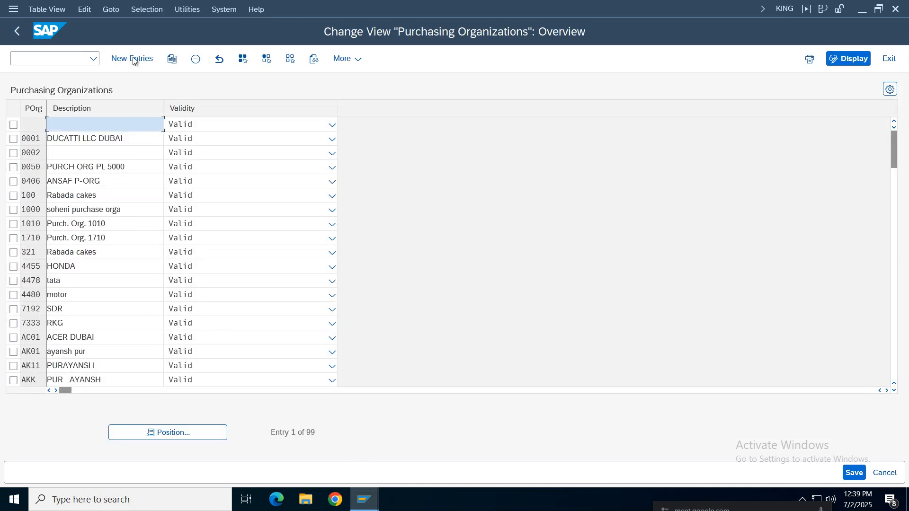
# Add purchasing organization Nike with description "Pur orga.nike", save it under the Nike Group customizing request, and return to the implementation guide
pyautogui.click(133, 58)
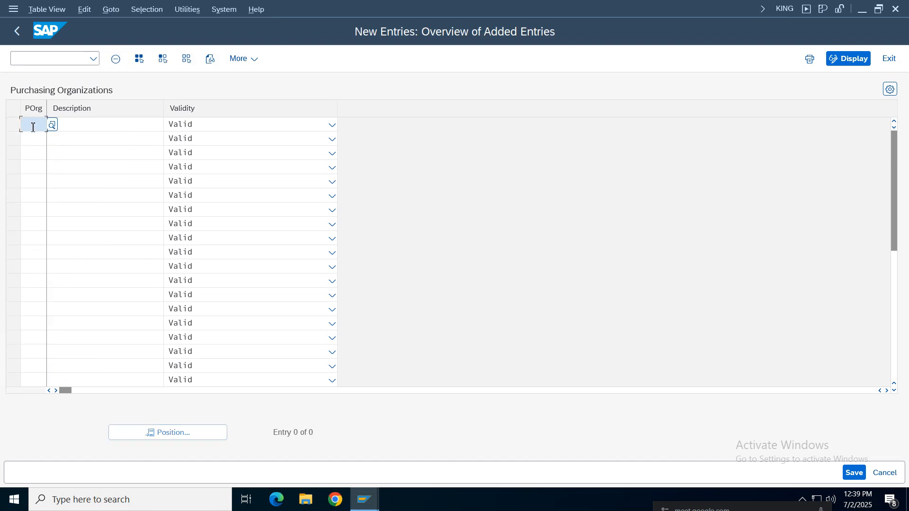
pyautogui.write('Nike')
pyautogui.press('Tab')
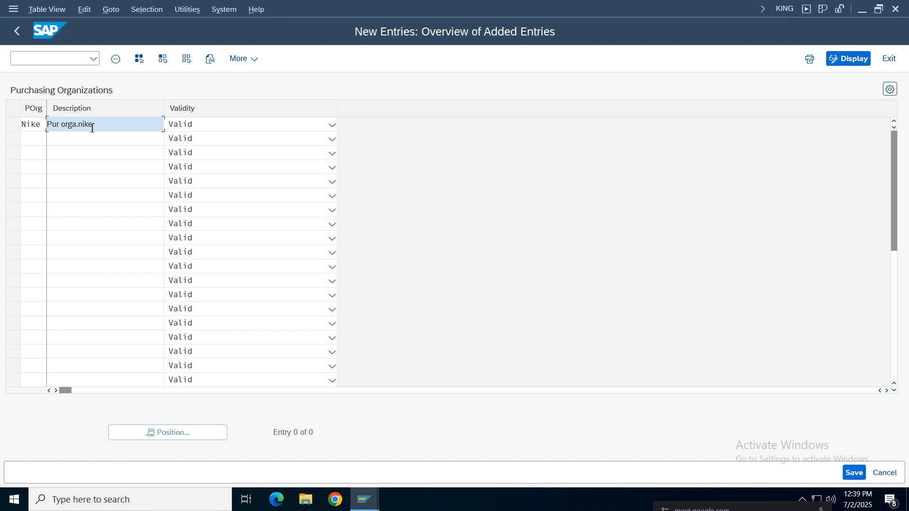
pyautogui.press('Return')
pyautogui.hotkey('ctrl', 's')
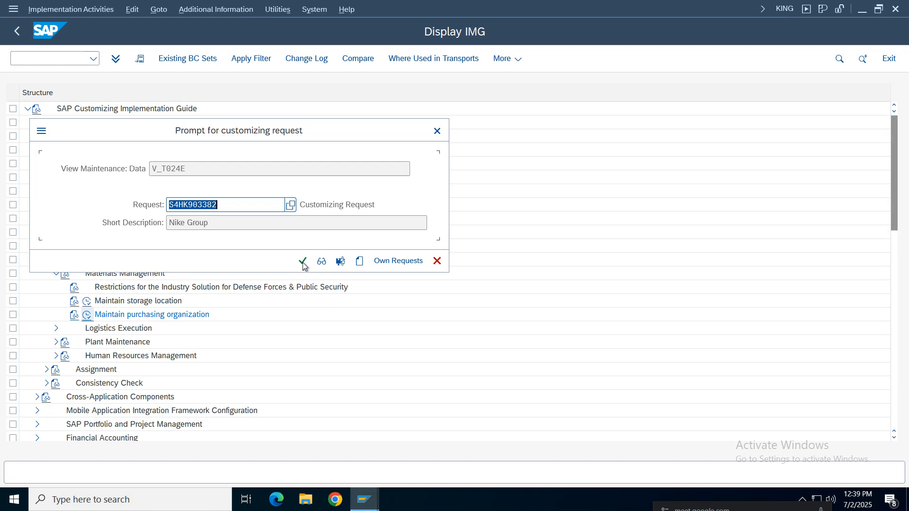
pyautogui.click(302, 262)
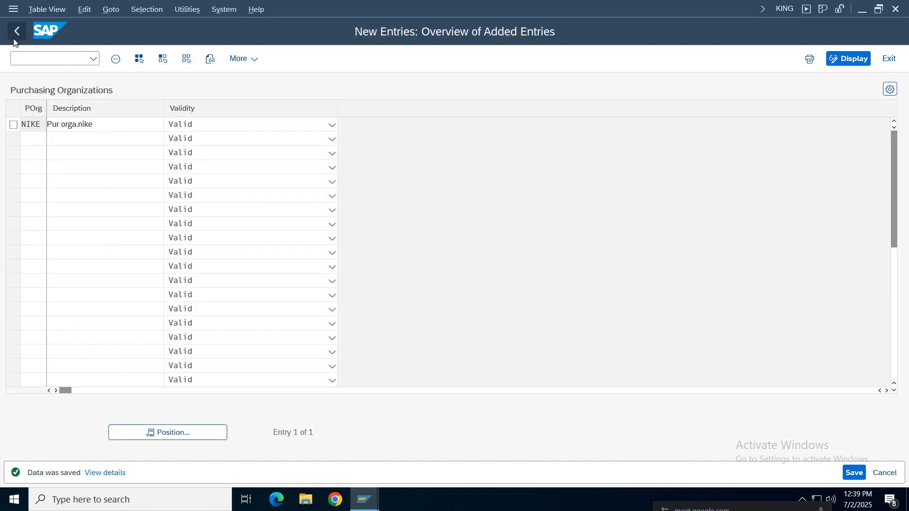
pyautogui.click(17, 31)
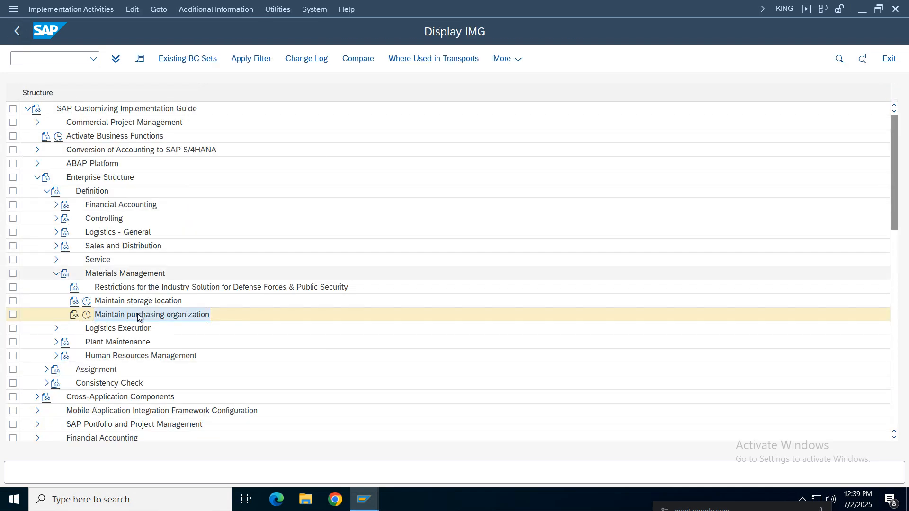
pyautogui.press('Up')
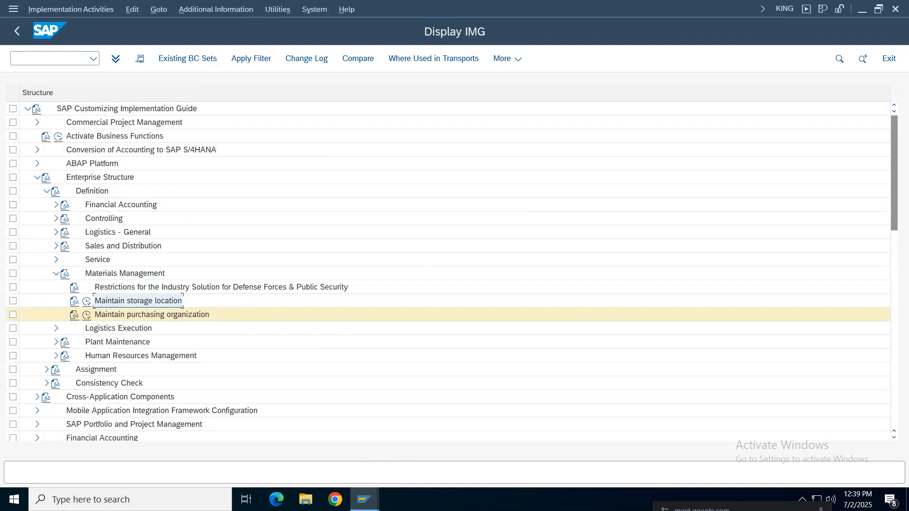
# Switch to the spreadsheet notes and copy the path "SPRO- Enterprise structure--definition - material mgmt" from the storage location row into the Maintain Purchase Organization row
pyautogui.click(572, 9)
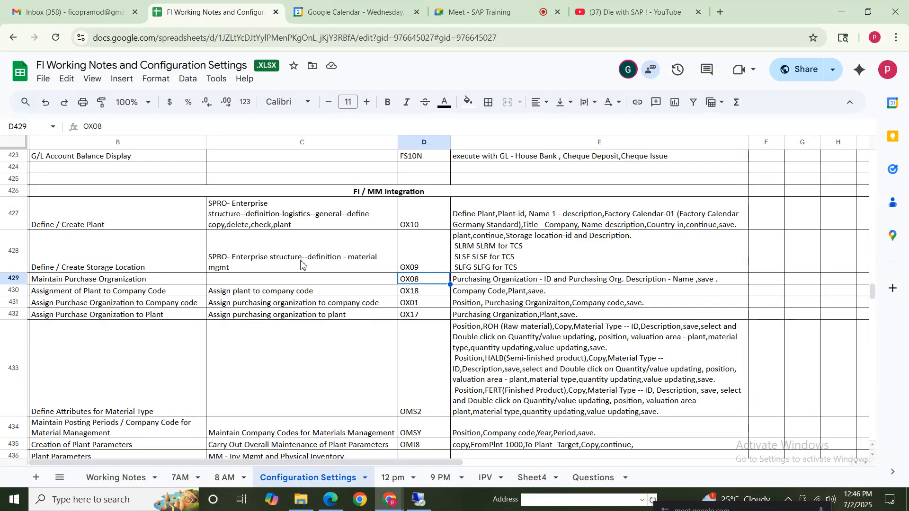
pyautogui.click(294, 262)
pyautogui.hotkey('ctrl', 'c')
pyautogui.press('Down')
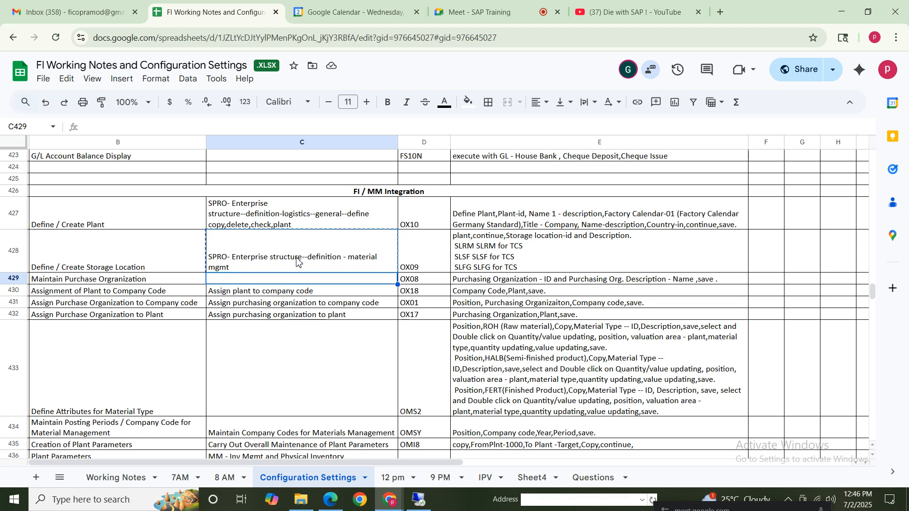
pyautogui.hotkey('ctrl', 'v')
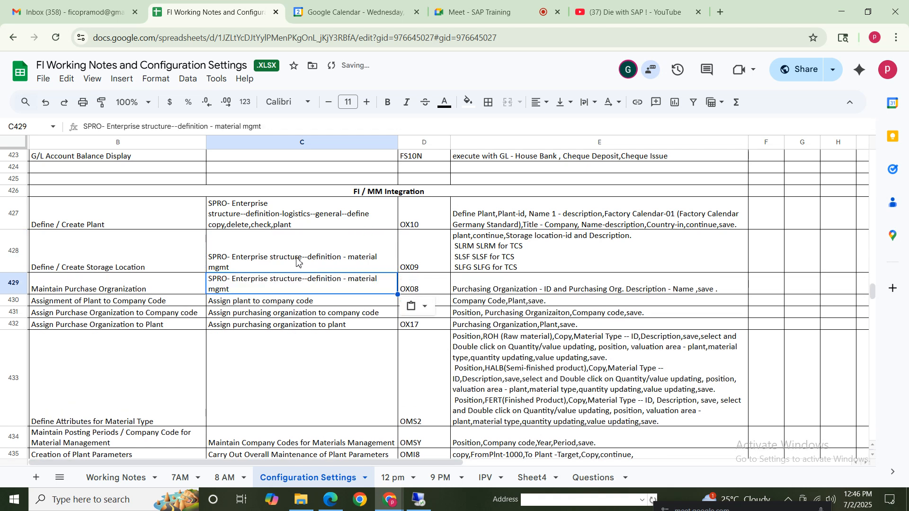
pyautogui.doubleClick(345, 290)
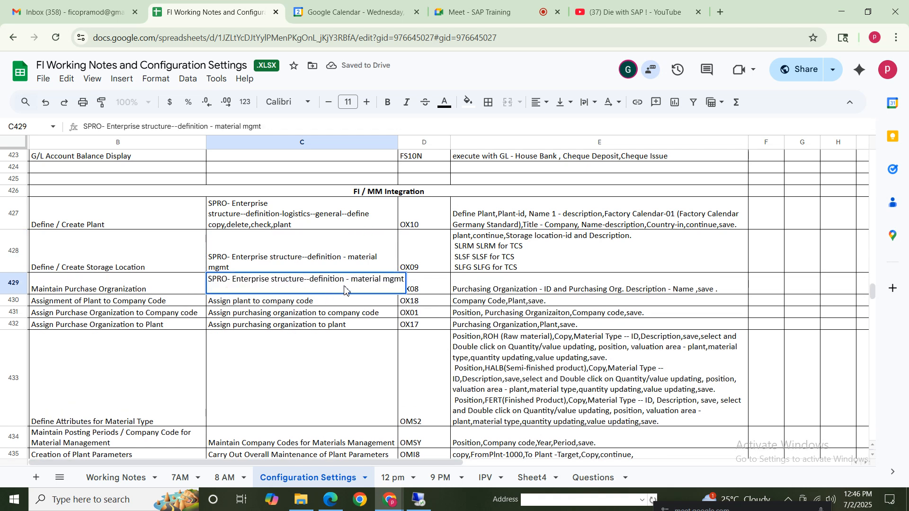
pyautogui.press('Return')
pyautogui.press('Down')
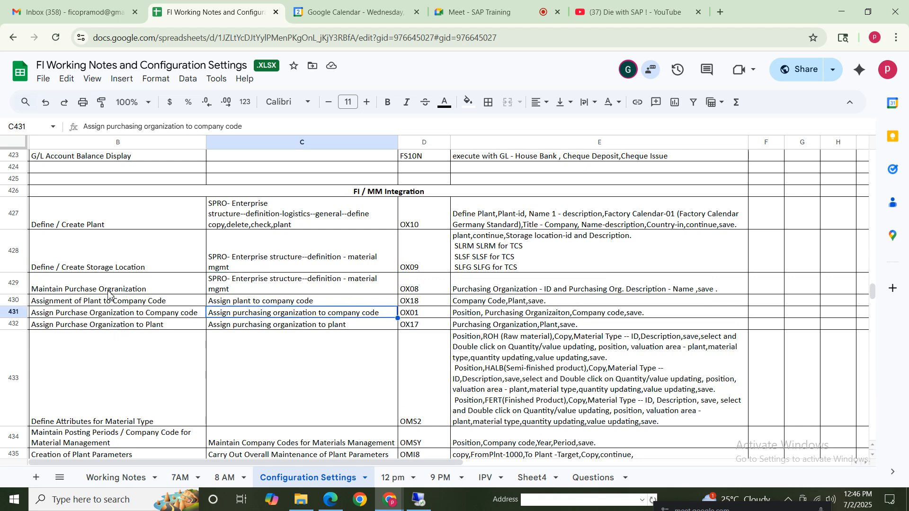
# Review how the plant, storage location and purchase organization definition rows relate to the company code and plant assignment rows under FI / MM Integration
pyautogui.click(109, 285)
pyautogui.click(60, 305)
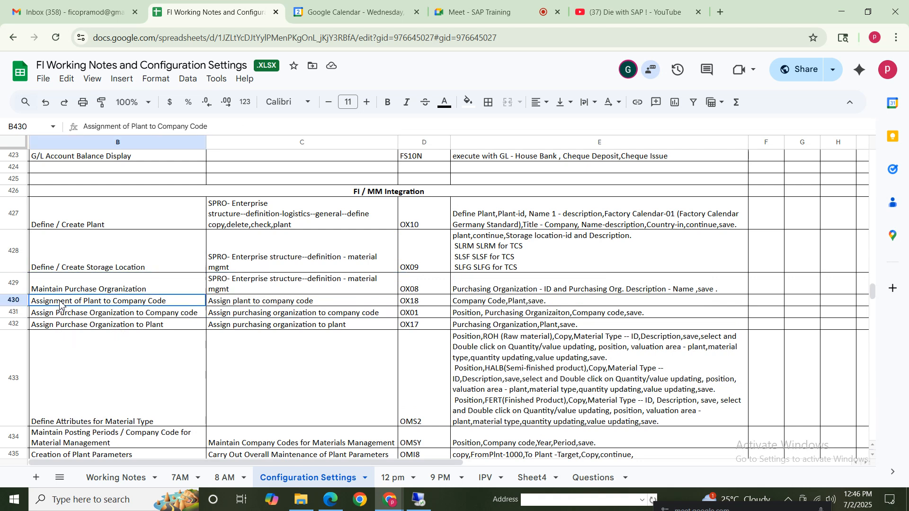
pyautogui.click(92, 216)
pyautogui.click(115, 265)
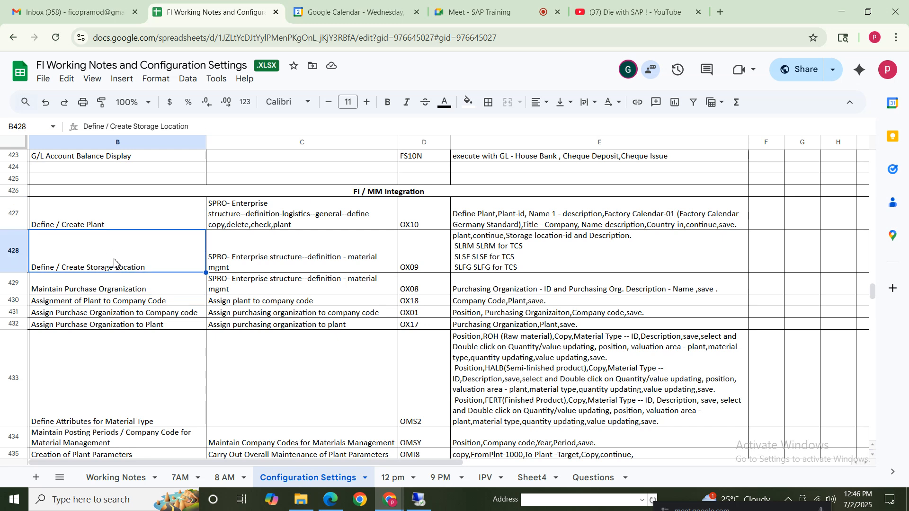
pyautogui.click(93, 211)
pyautogui.click(119, 288)
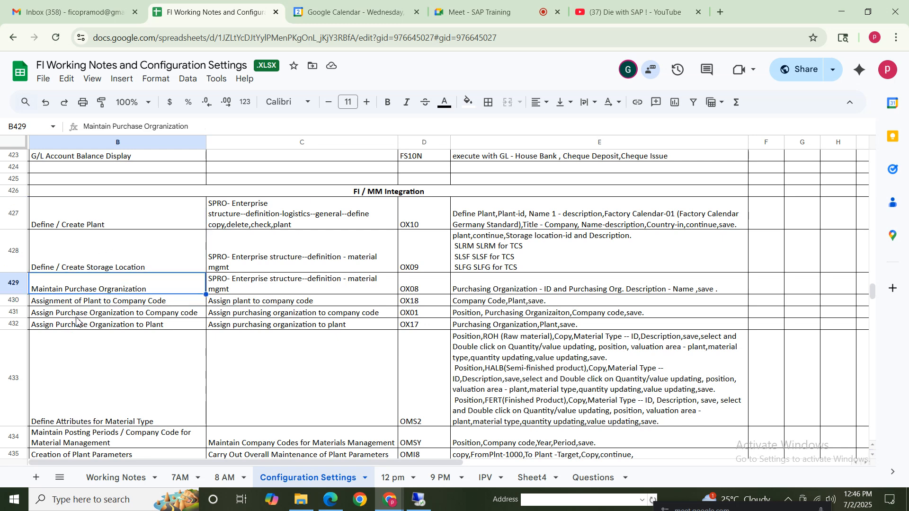
pyautogui.click(107, 253)
pyautogui.click(130, 222)
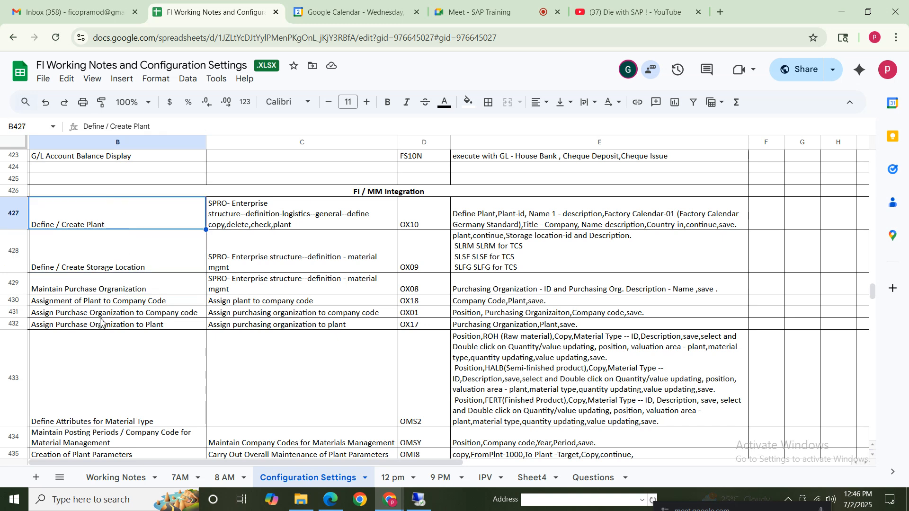
pyautogui.click(100, 302)
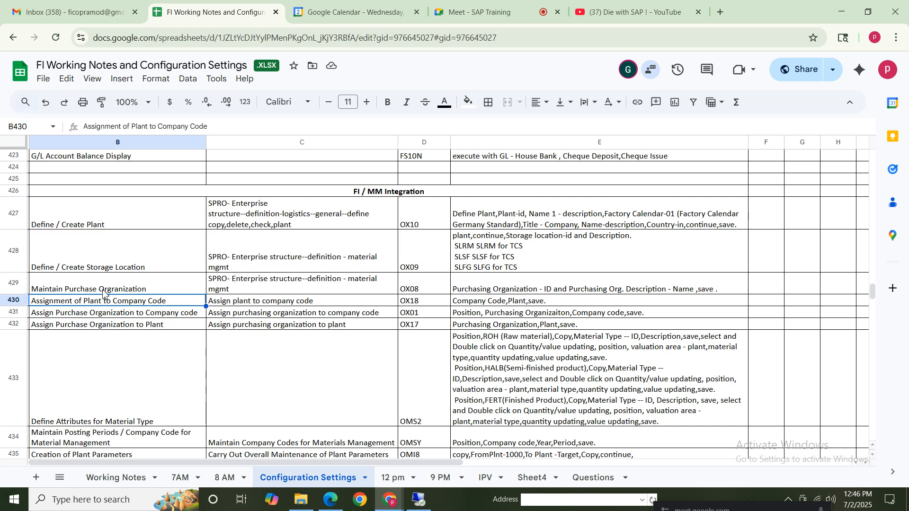
pyautogui.click(104, 226)
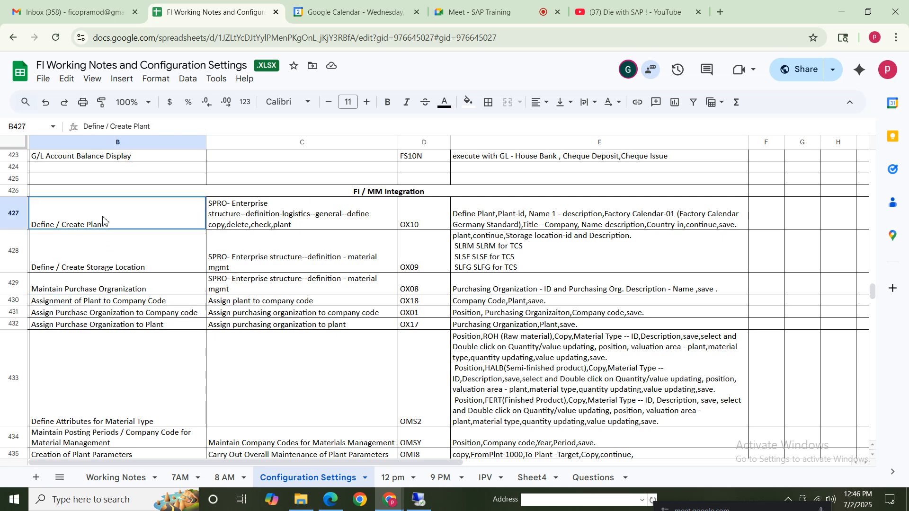
pyautogui.click(81, 304)
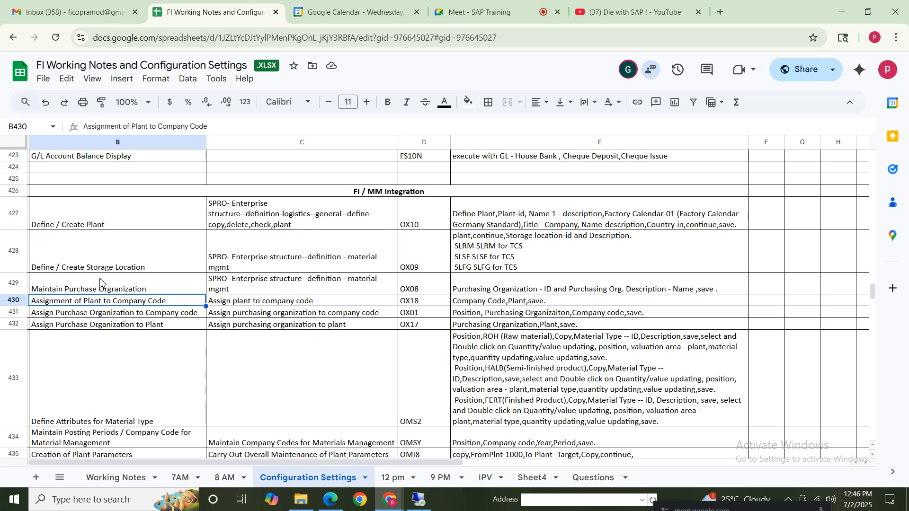
pyautogui.click(90, 289)
pyautogui.click(173, 314)
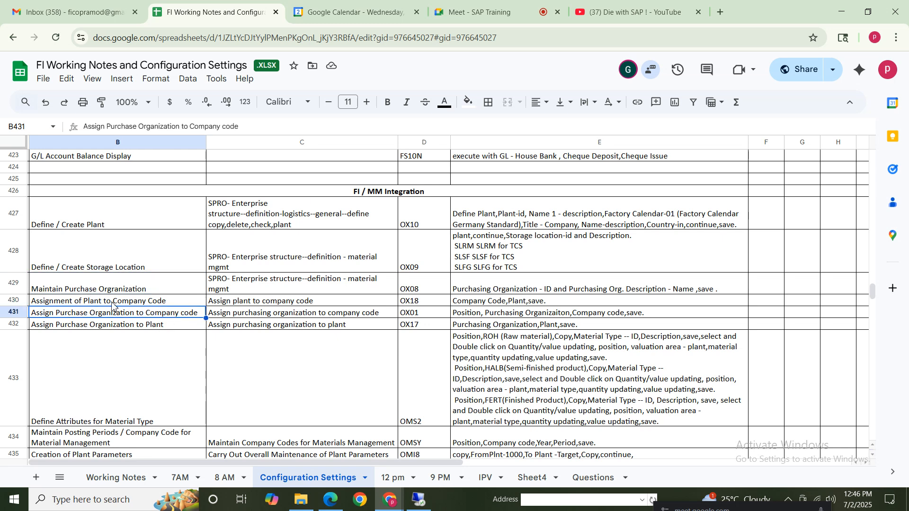
pyautogui.moveTo(112, 306); pyautogui.dragTo(543, 318)
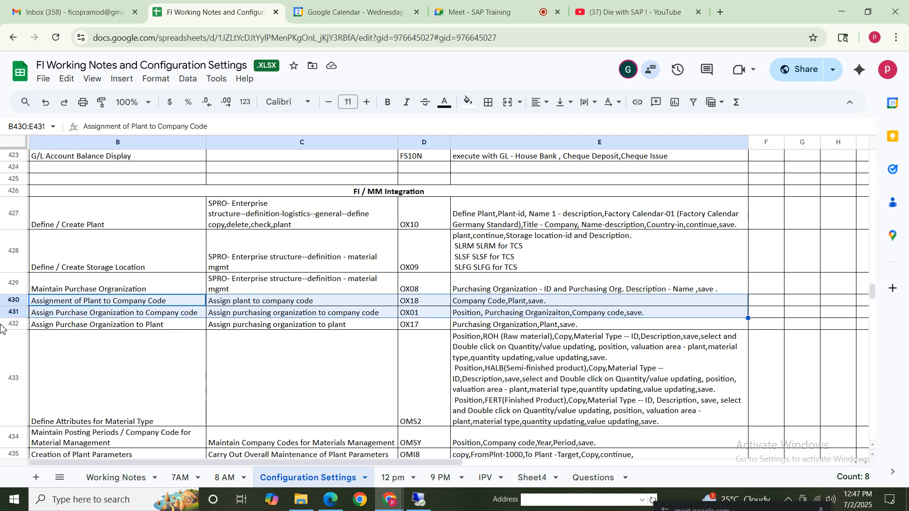
pyautogui.click(71, 326)
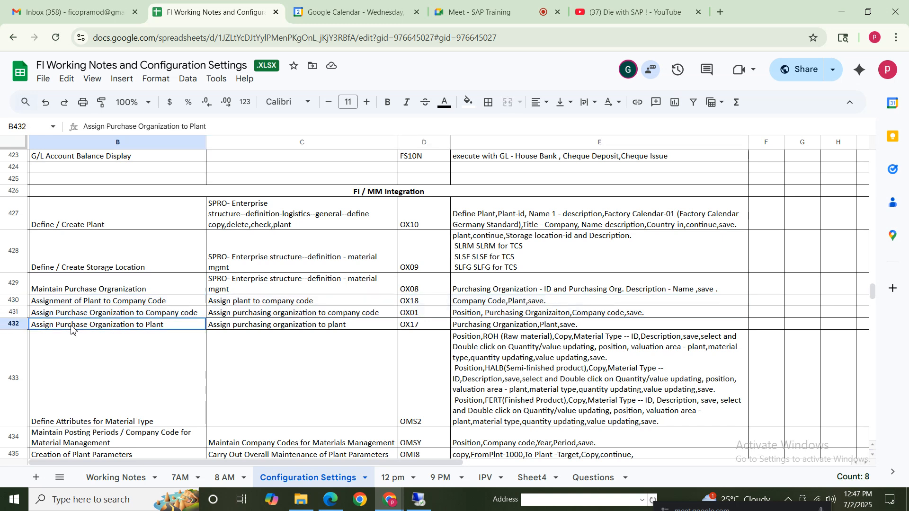
pyautogui.click(100, 316)
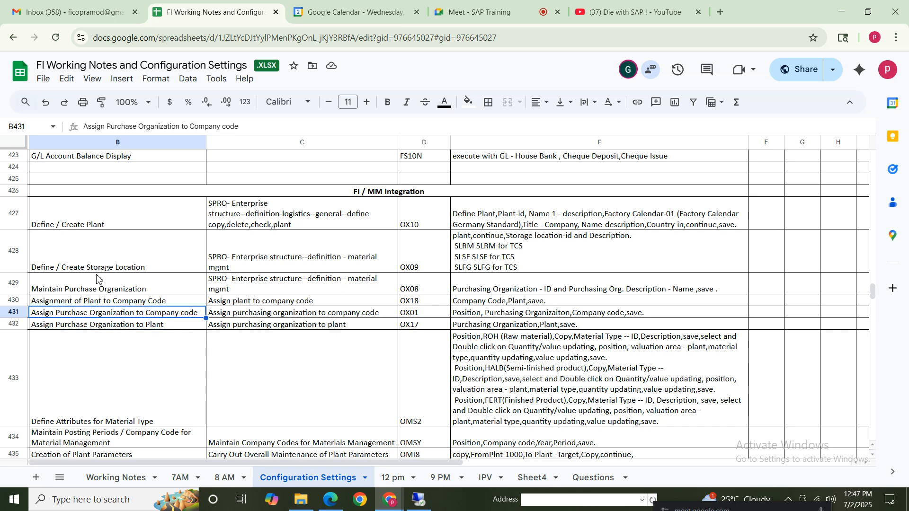
pyautogui.click(101, 223)
# Switch to the SAP implementation guide and run Assign plant to company code under Enterprise Structure, Assignment, Logistics - General
pyautogui.click(421, 498)
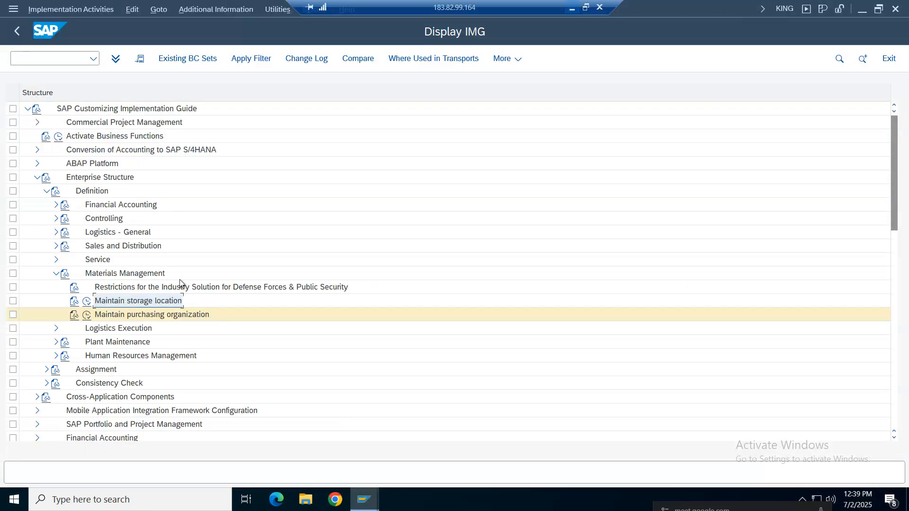
pyautogui.click(56, 274)
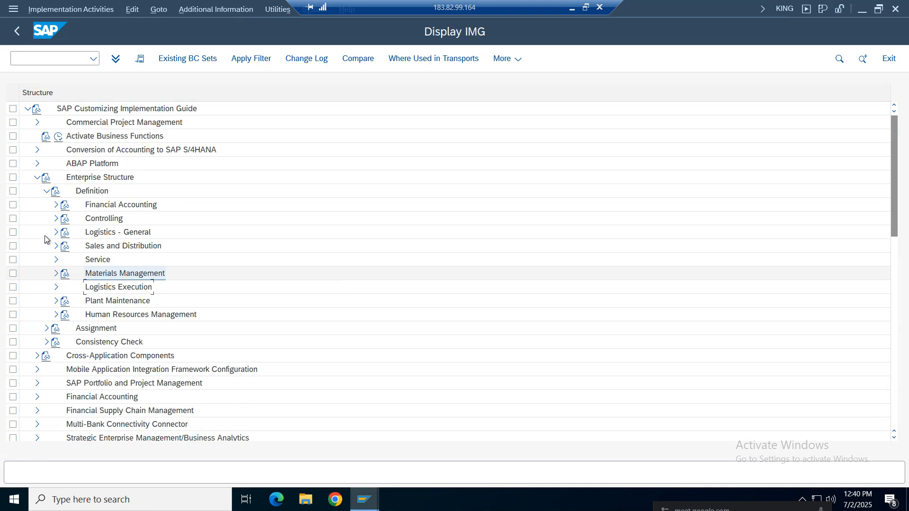
pyautogui.click(47, 191)
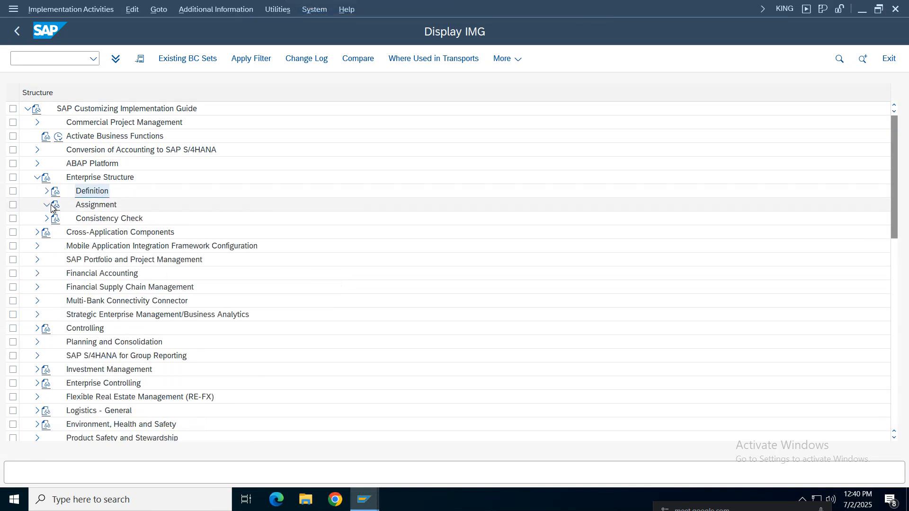
pyautogui.click(53, 206)
pyautogui.click(55, 247)
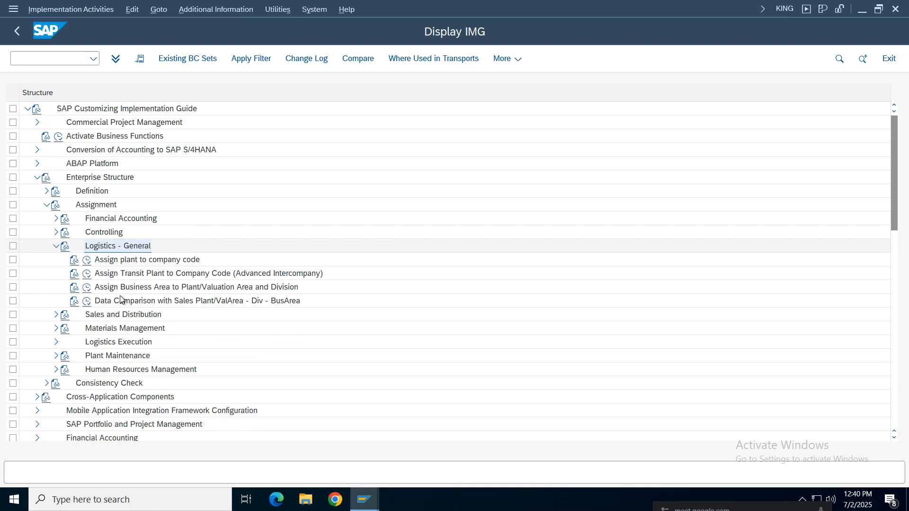
pyautogui.click(129, 261)
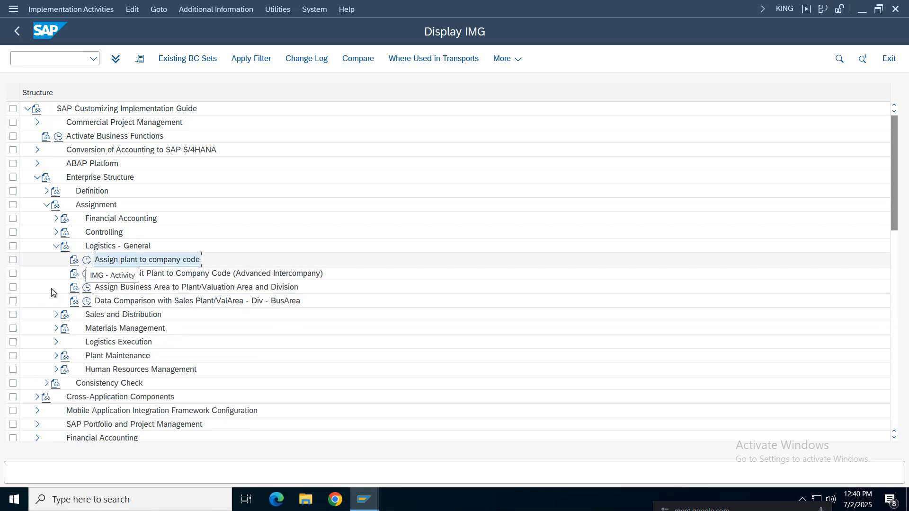
pyautogui.click(87, 260)
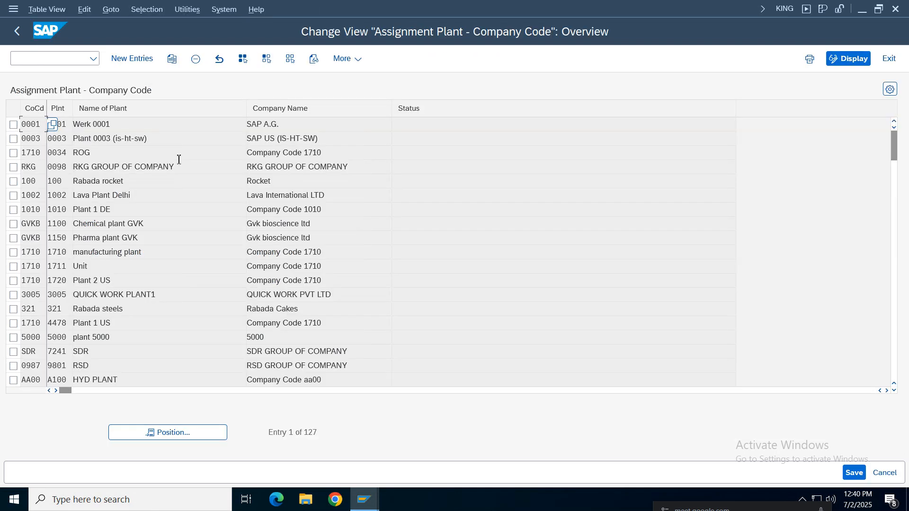
# Add a new entry assigning plant Nike to company code Nike
pyautogui.click(132, 59)
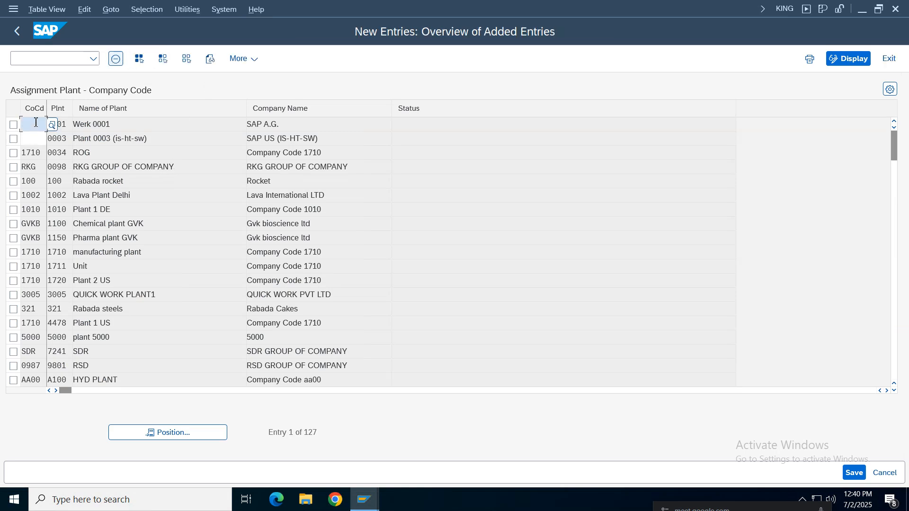
pyautogui.write('nike')
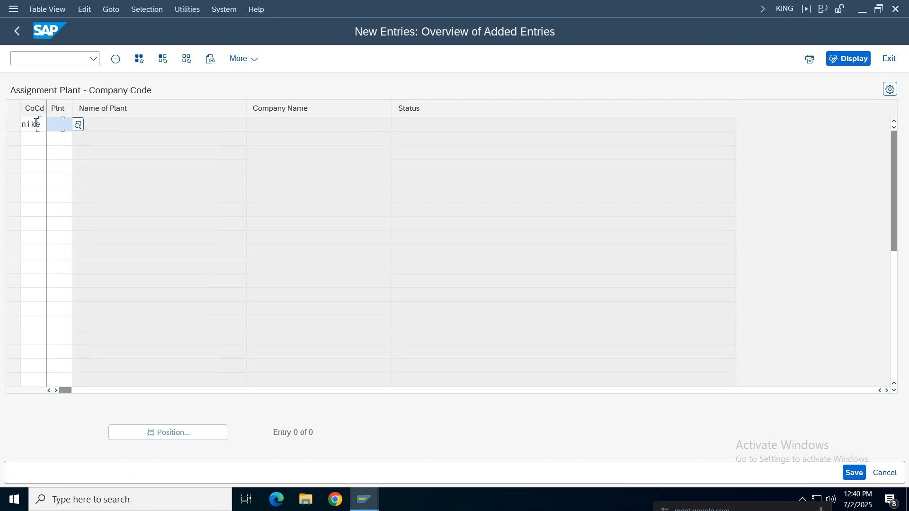
pyautogui.write('n')
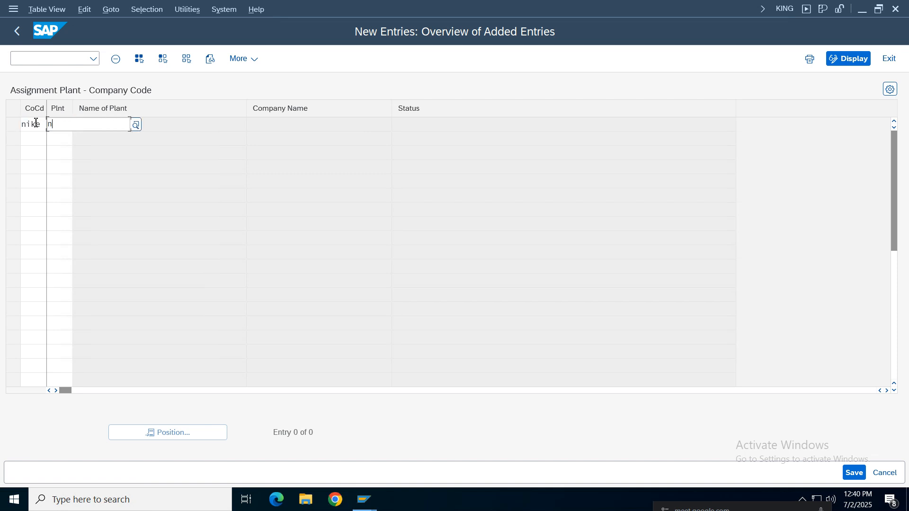
pyautogui.write('ike')
pyautogui.click(89, 175)
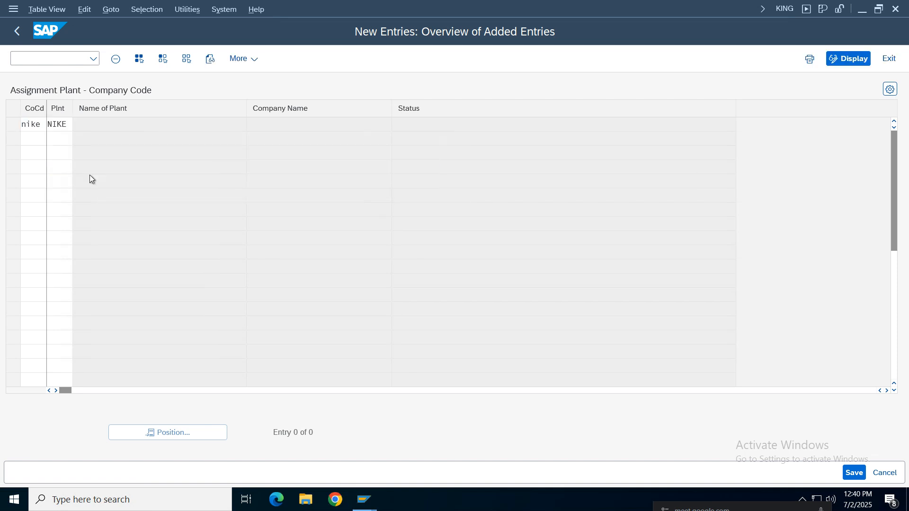
pyautogui.press('Return')
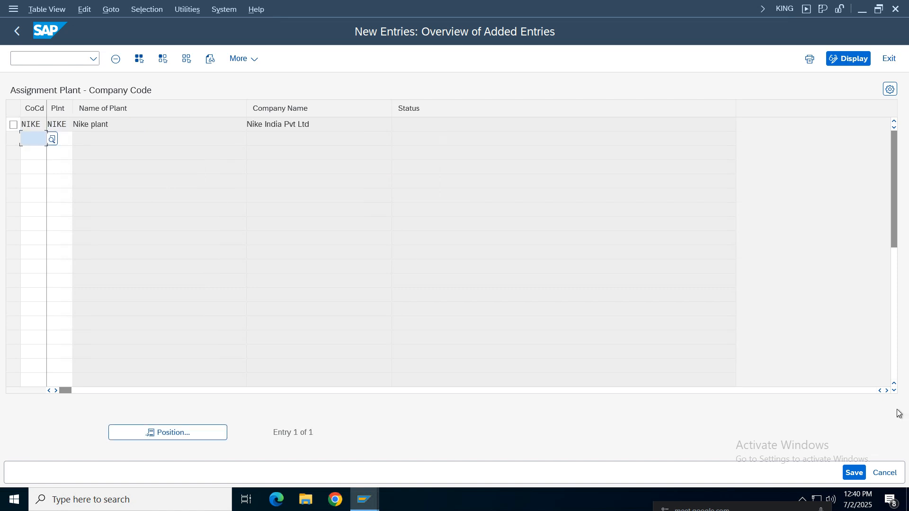
# Save the plant assignment under the Nike Group customizing request and return to the implementation guide
pyautogui.click(855, 472)
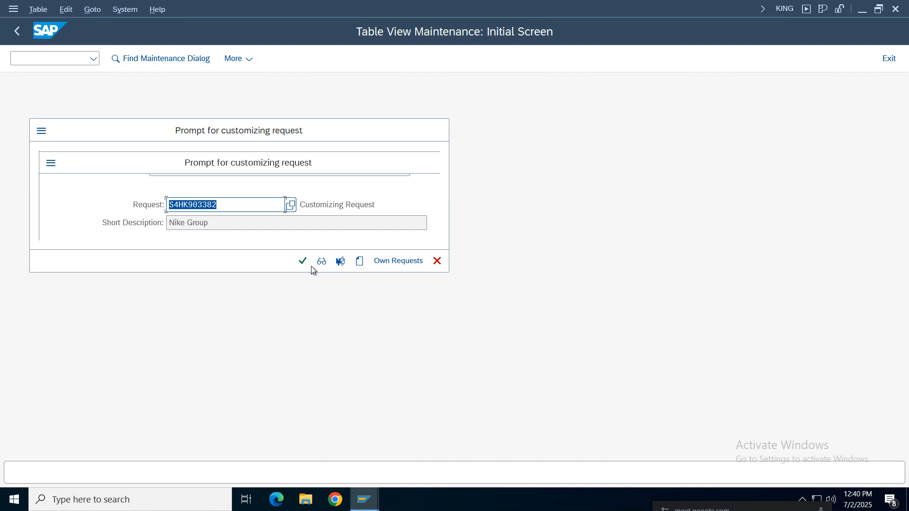
pyautogui.click(305, 263)
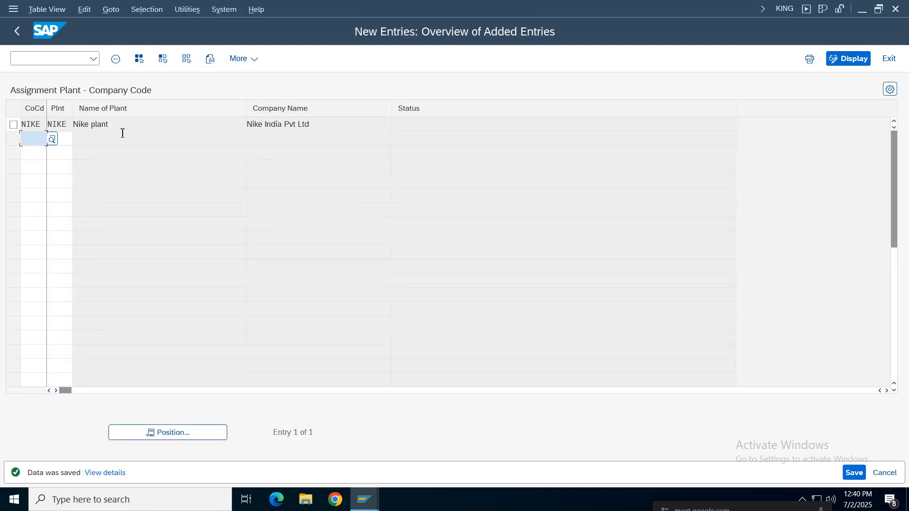
pyautogui.click(135, 127)
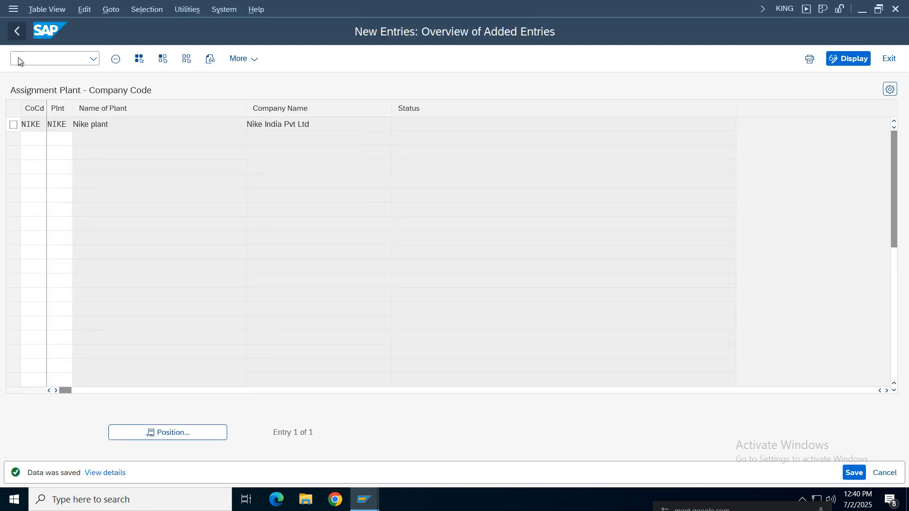
pyautogui.press('F3')
pyautogui.press('F3')
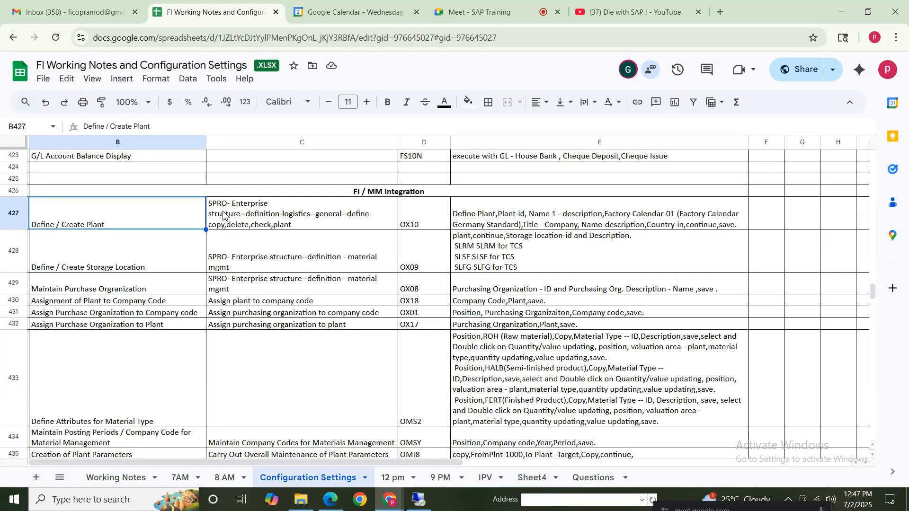
# Check the plant and purchase organization assignment rows under FI / MM Integration in the spreadsheet notes
pyautogui.click(116, 351)
pyautogui.click(110, 306)
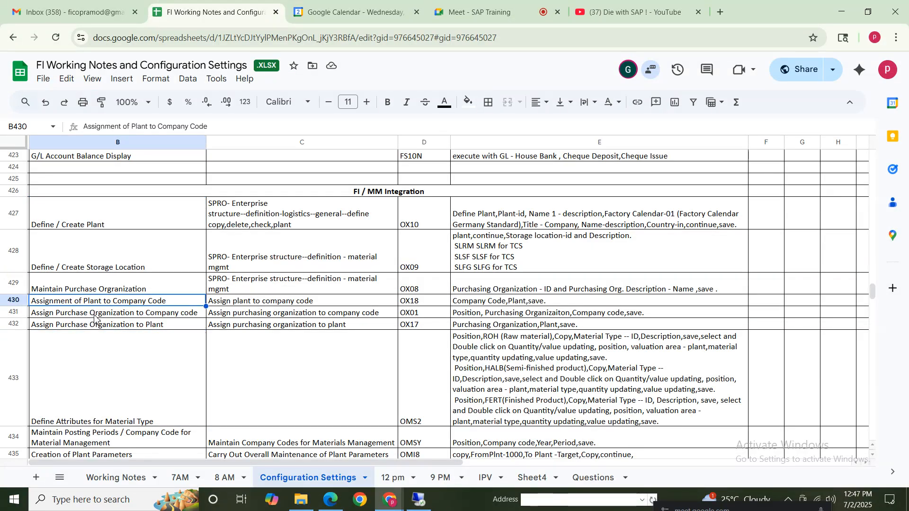
pyautogui.click(99, 313)
pyautogui.click(163, 326)
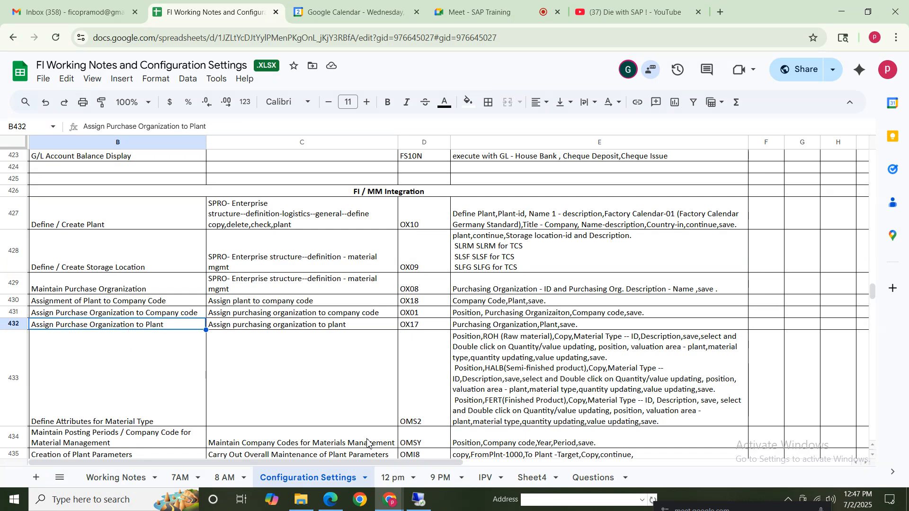
# Switch back to SAP and run Assign purchasing organization to company code under Assignment, Materials Management
pyautogui.click(420, 501)
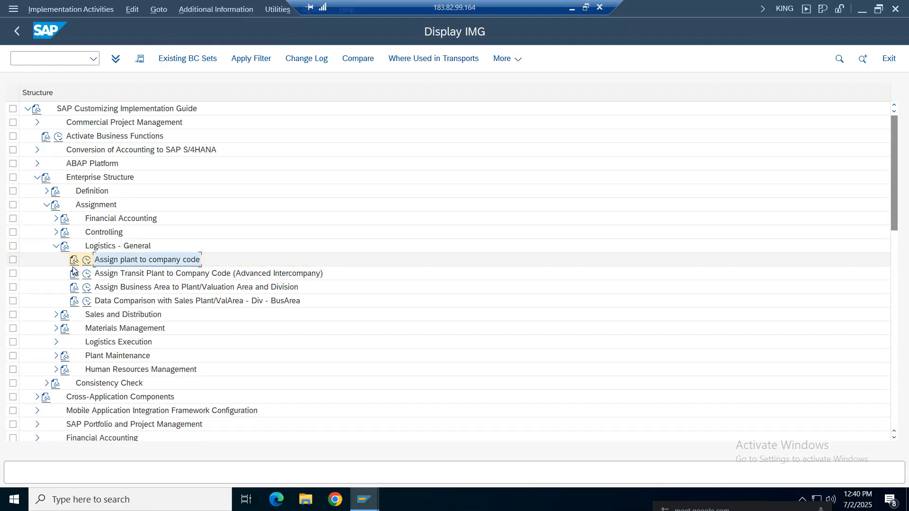
pyautogui.click(55, 247)
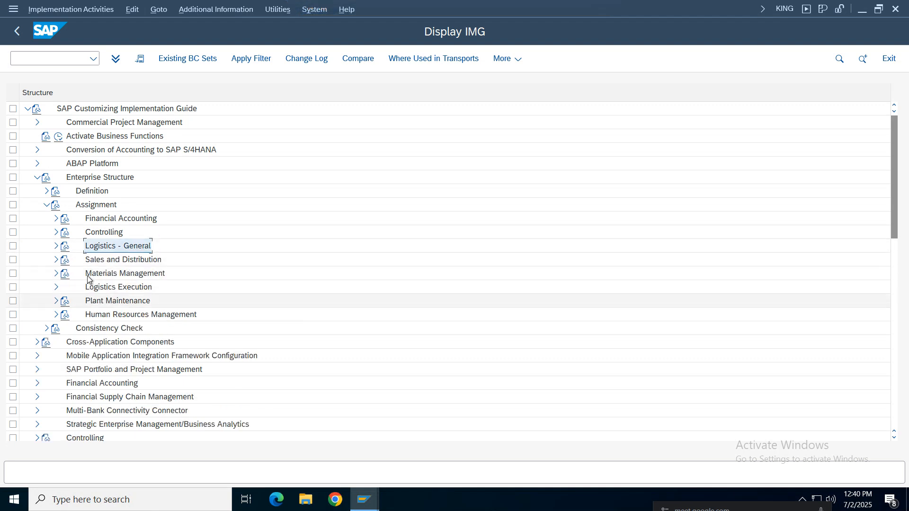
pyautogui.click(56, 273)
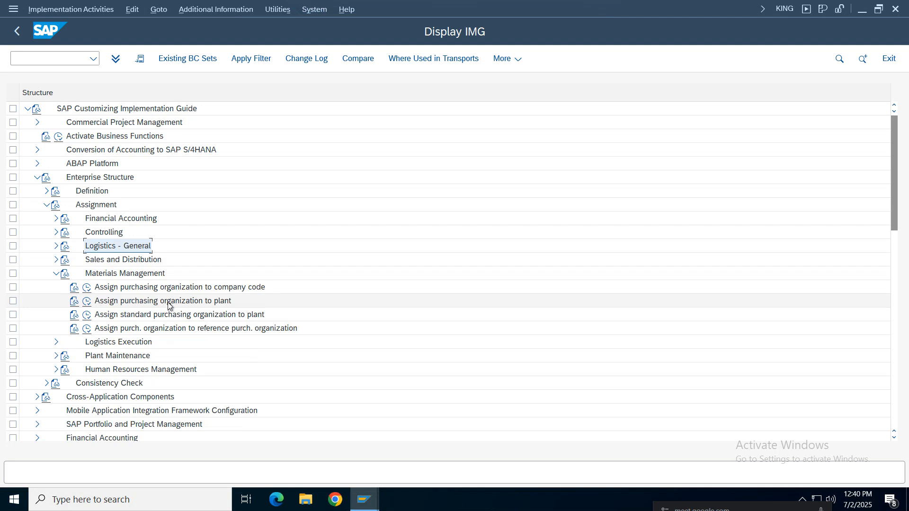
pyautogui.click(174, 290)
pyautogui.click(131, 304)
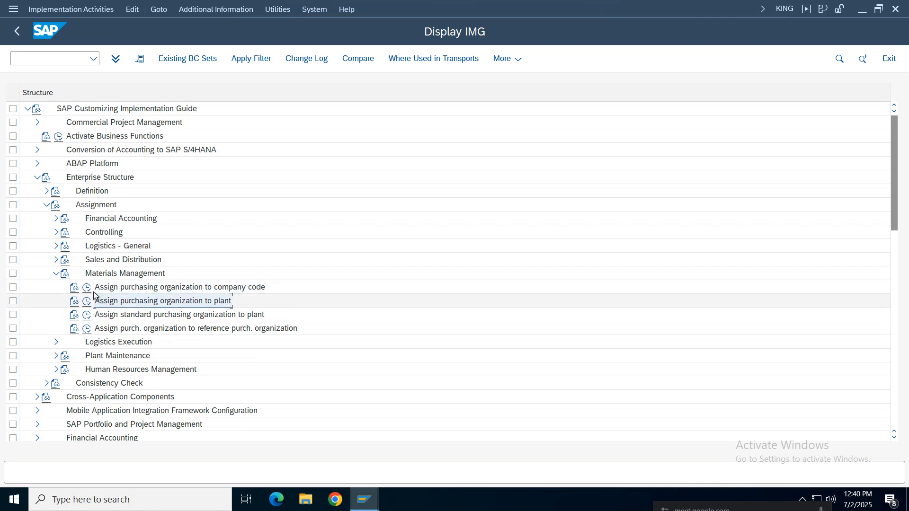
pyautogui.click(88, 288)
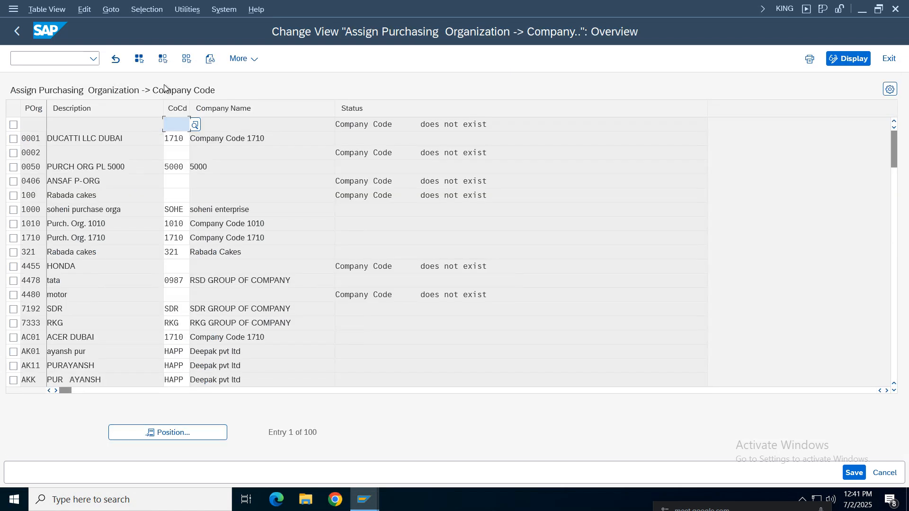
# Position the assignment list at purchasing organization Nike
pyautogui.click(173, 431)
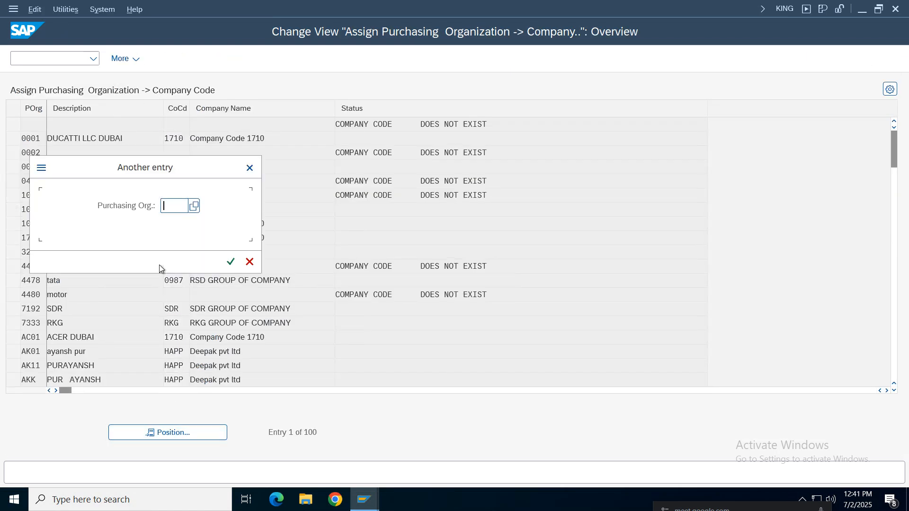
pyautogui.write('nik')
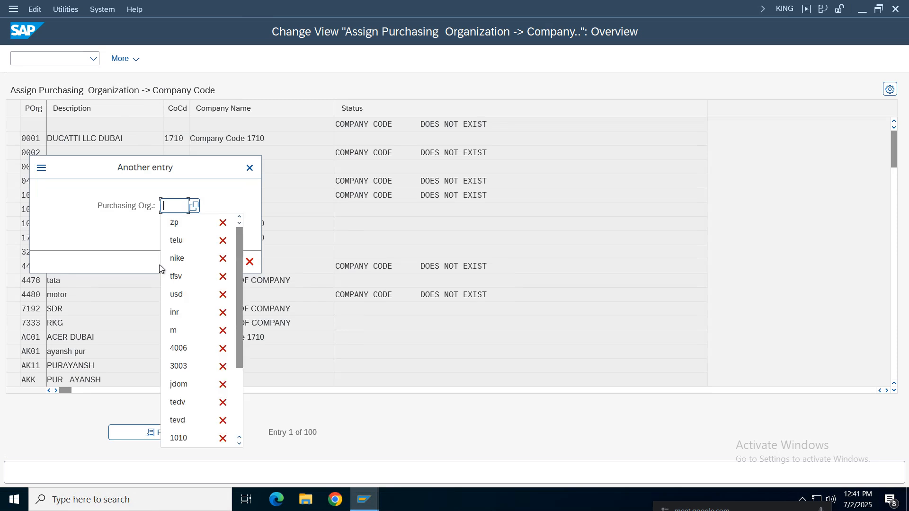
pyautogui.write('e')
pyautogui.press('Return')
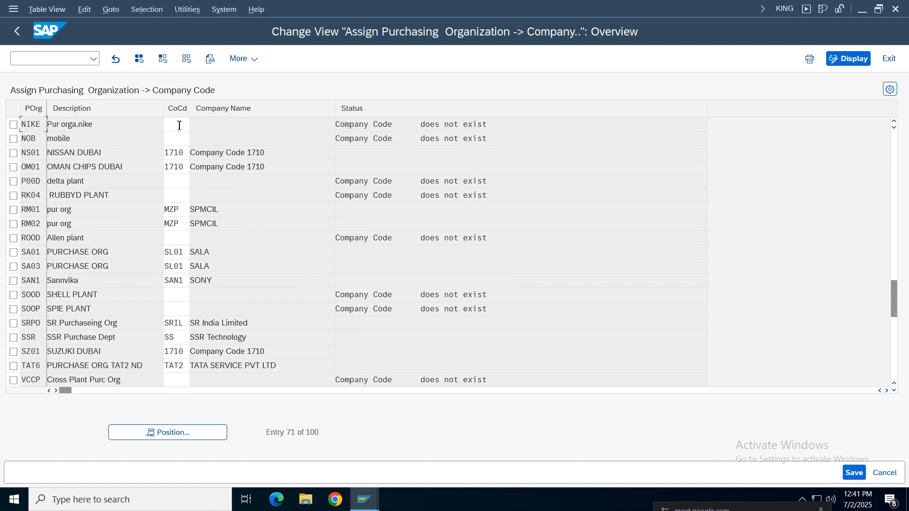
# Assign company code Nike to purchasing organization Nike, save, and return to the implementation guide
pyautogui.click(178, 125)
pyautogui.write('nike')
pyautogui.press('Return')
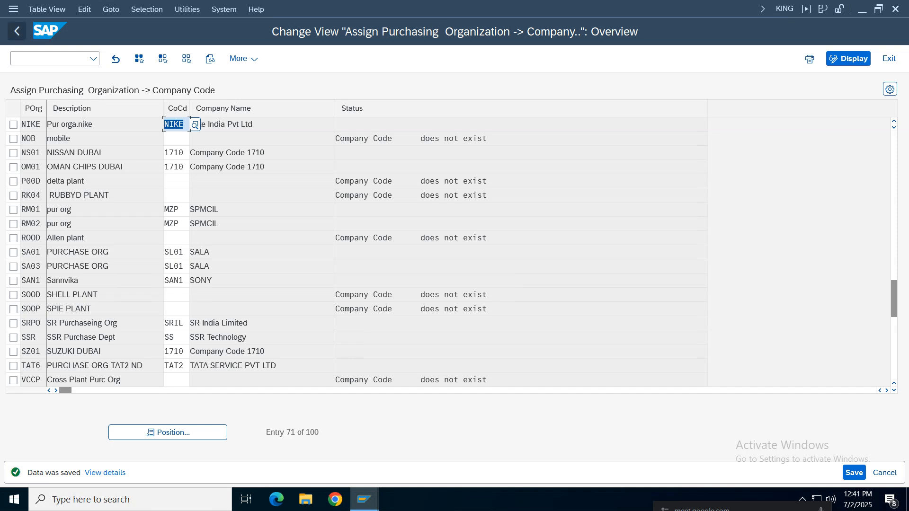
pyautogui.click(17, 31)
# Run Assign purchasing organization to plant and add a new entry linking purchasing organization Nike to plant Nike
pyautogui.doubleClick(119, 303)
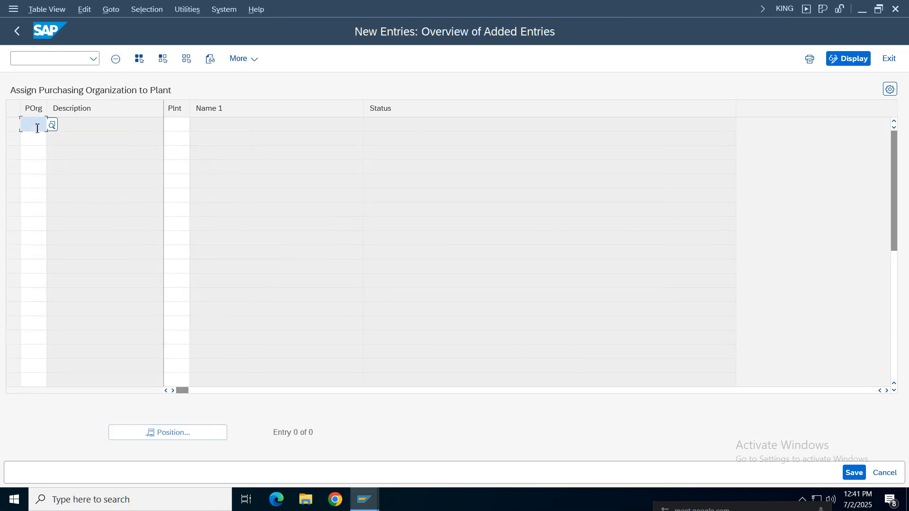
pyautogui.write('nike')
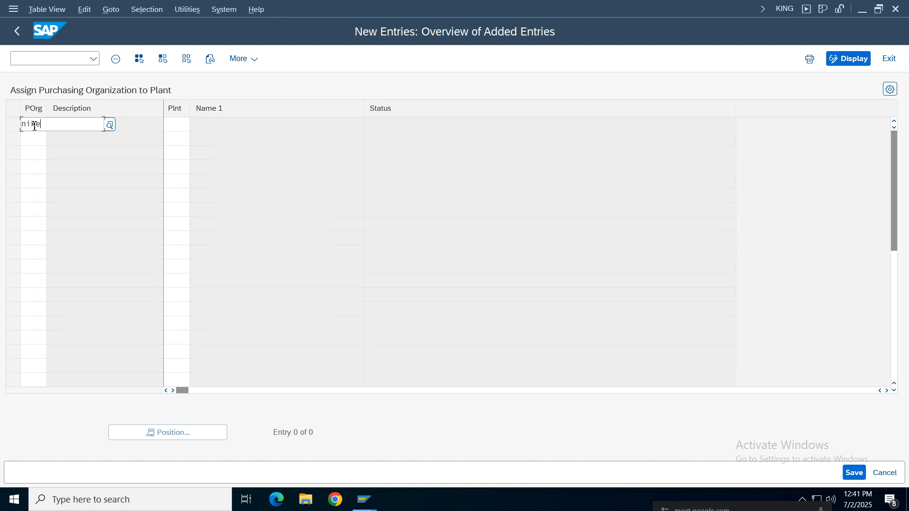
pyautogui.press('Tab')
pyautogui.write('nike')
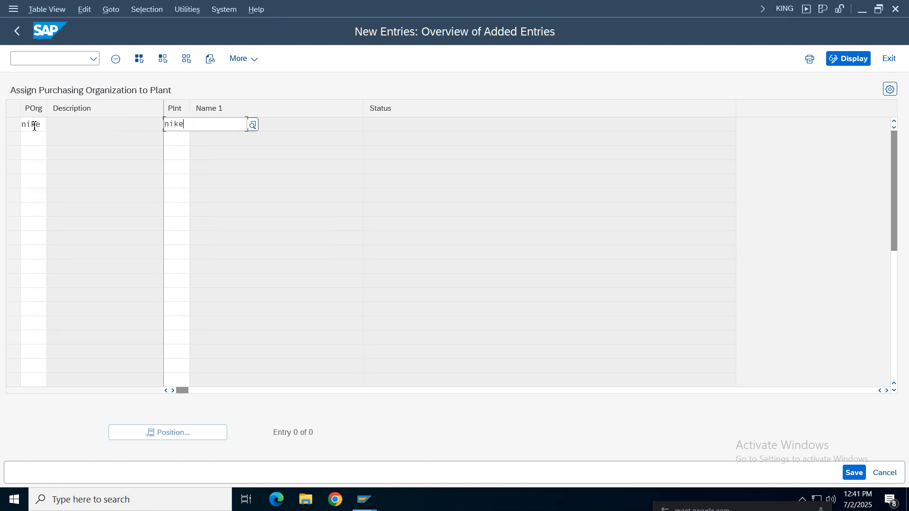
pyautogui.press('Return')
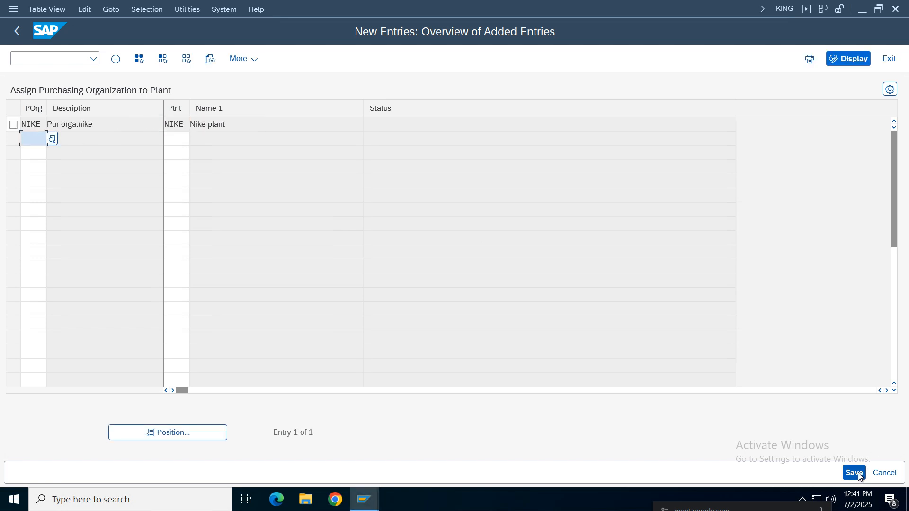
# Save the purchasing organization to plant assignment under the Nike Group customizing request and return to the implementation guide
pyautogui.click(856, 472)
pyautogui.click(303, 261)
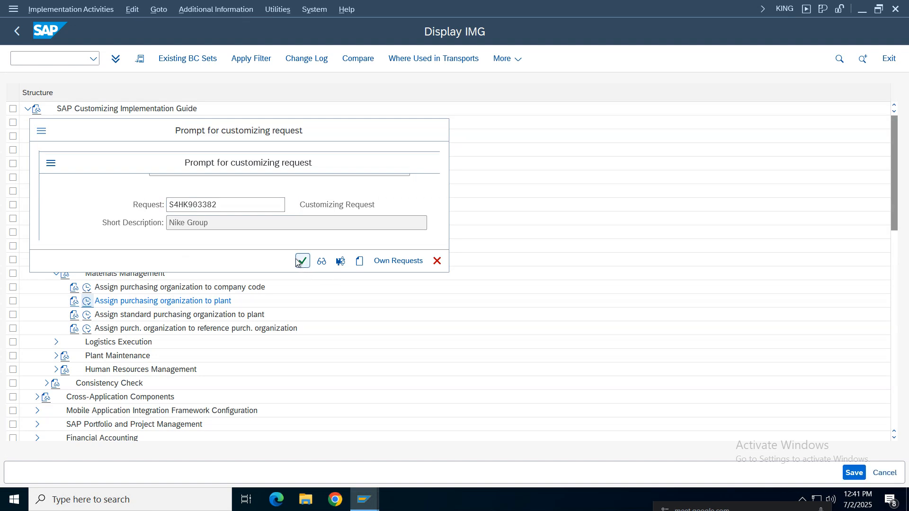
pyautogui.click(17, 31)
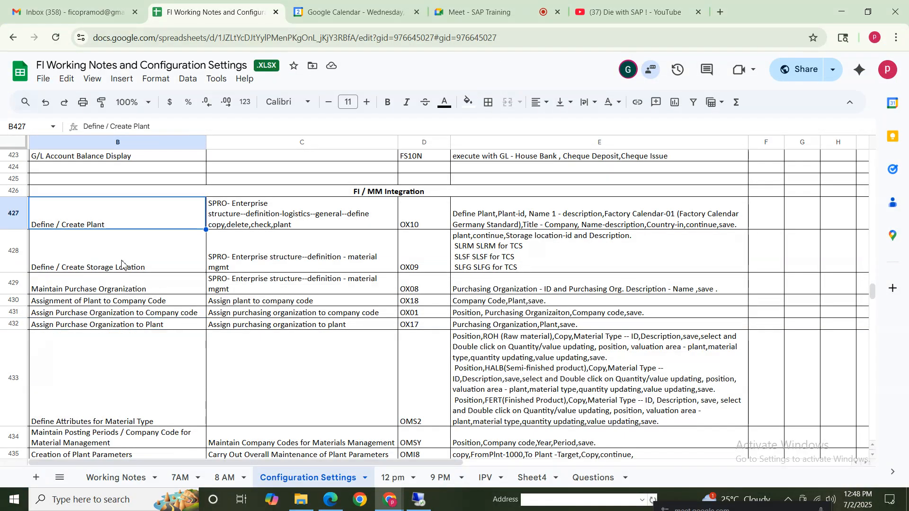
# Switch to the spreadsheet notes and review the plant, storage location and purchase organization definition rows and the plant assignment row
pyautogui.click(121, 263)
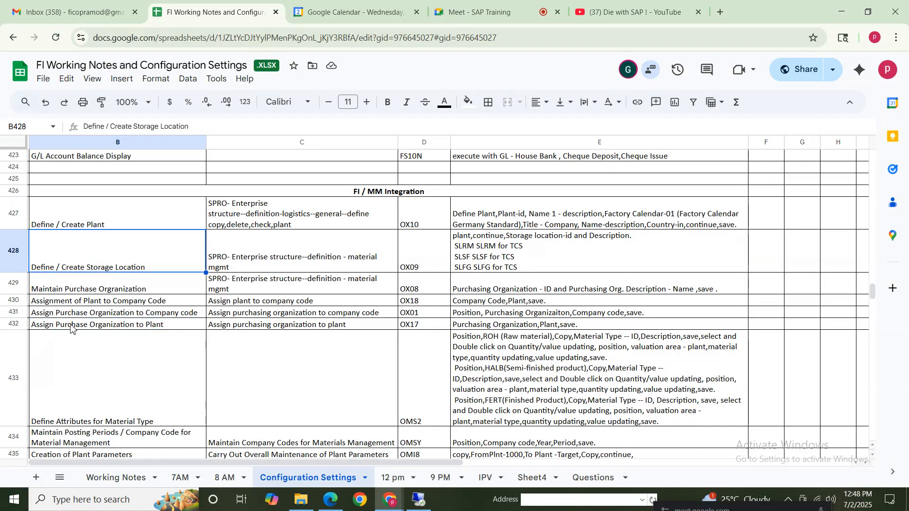
pyautogui.click(101, 289)
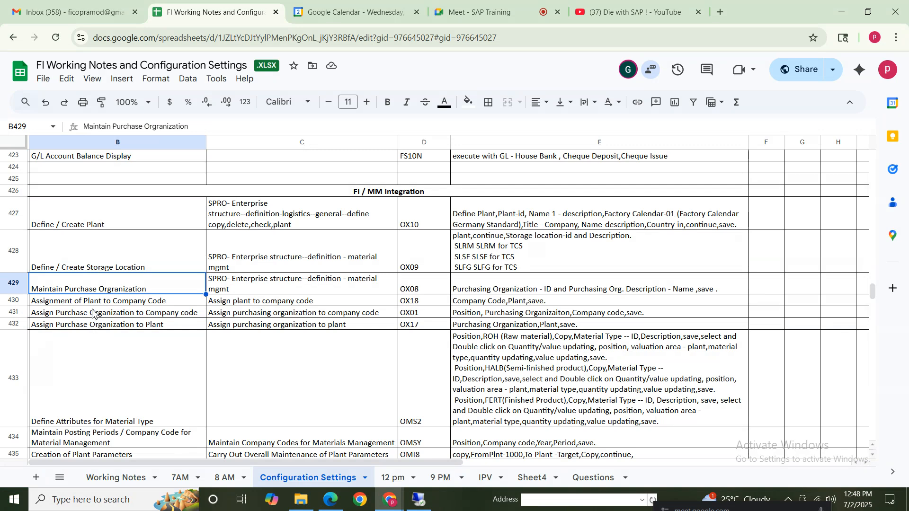
pyautogui.click(80, 220)
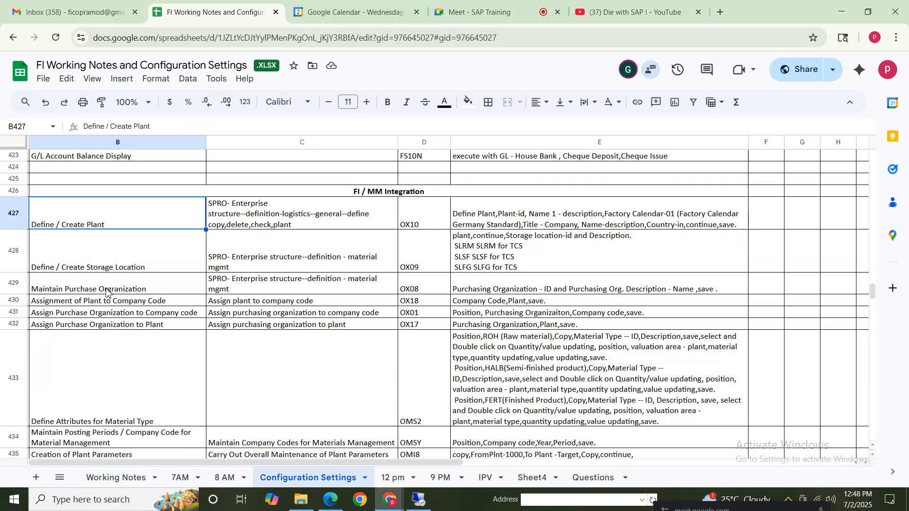
pyautogui.click(99, 284)
pyautogui.click(124, 303)
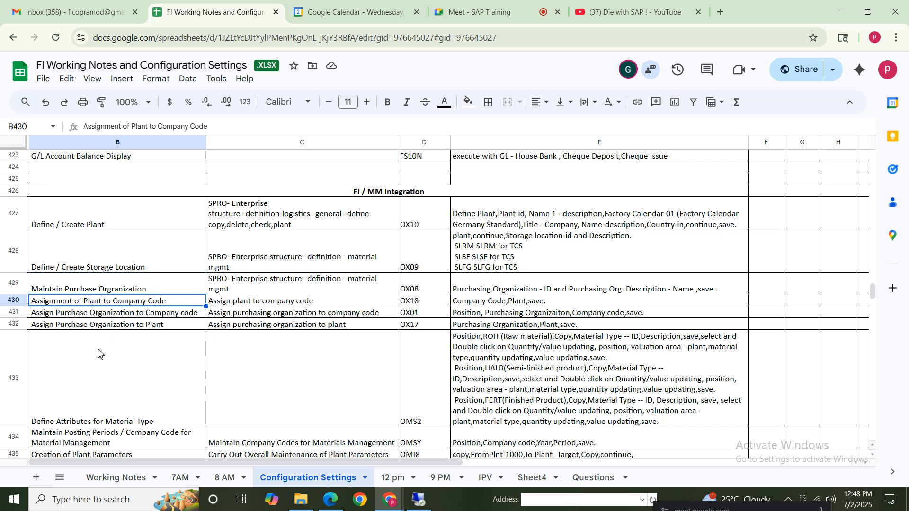
# Review the FI / MM Integration notes from Define / Create Plant through the purchase organization assignments and the material type row
pyautogui.click(86, 225)
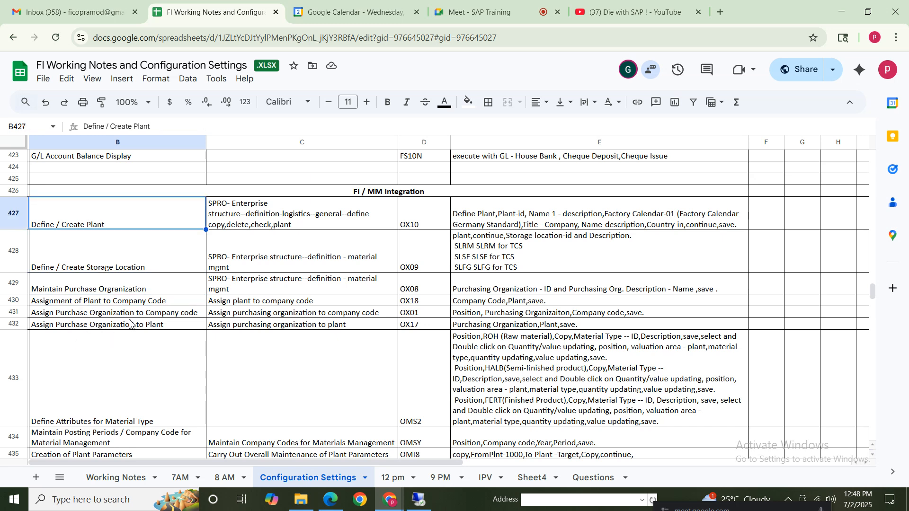
pyautogui.click(115, 285)
pyautogui.moveTo(70, 228); pyautogui.dragTo(696, 336)
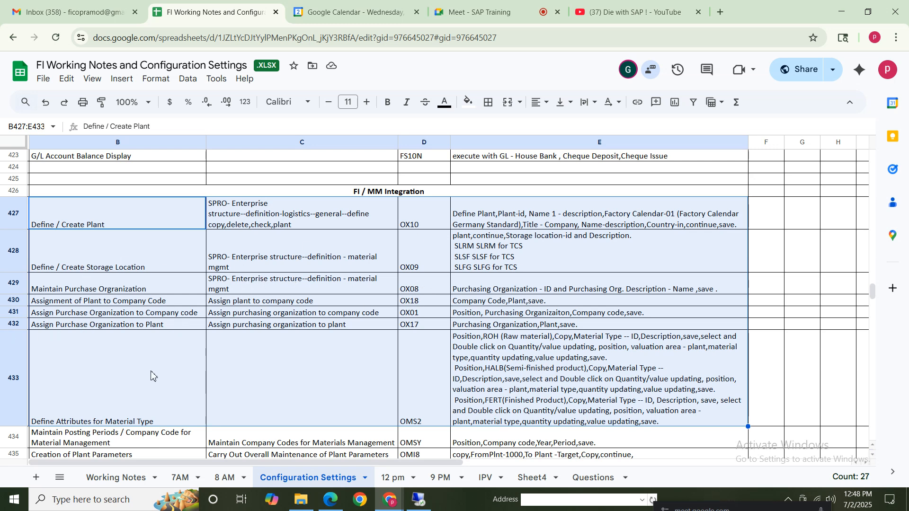
pyautogui.click(104, 371)
pyautogui.moveTo(107, 223); pyautogui.dragTo(630, 327)
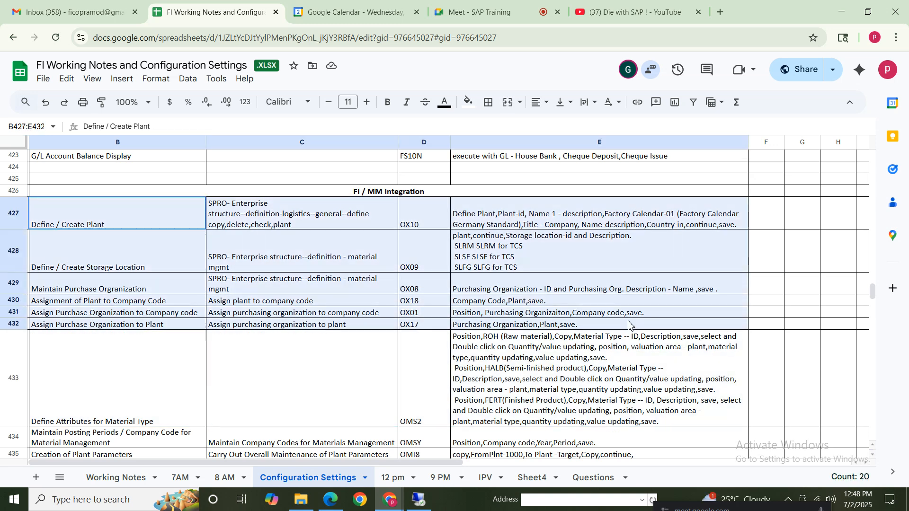
pyautogui.click(91, 392)
pyautogui.press('Down')
pyautogui.press('Down')
pyautogui.press('Down')
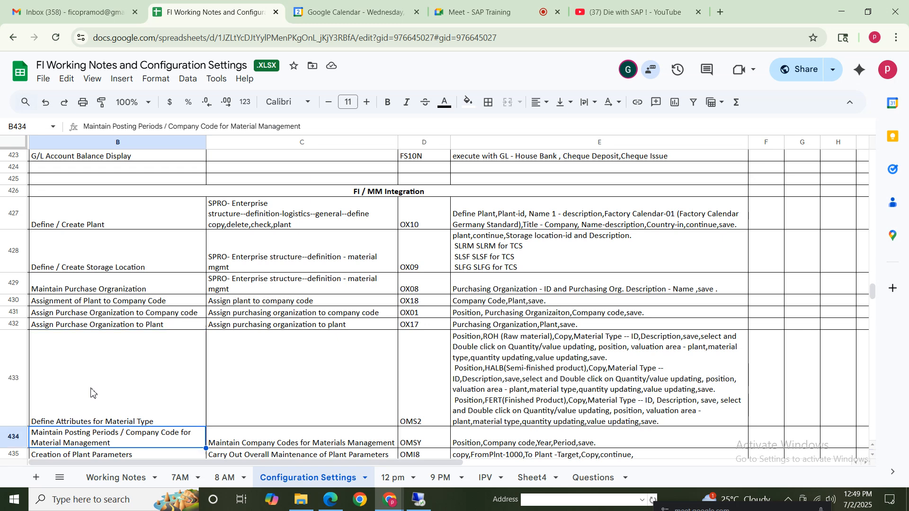
pyautogui.moveTo(151, 206); pyautogui.dragTo(592, 392)
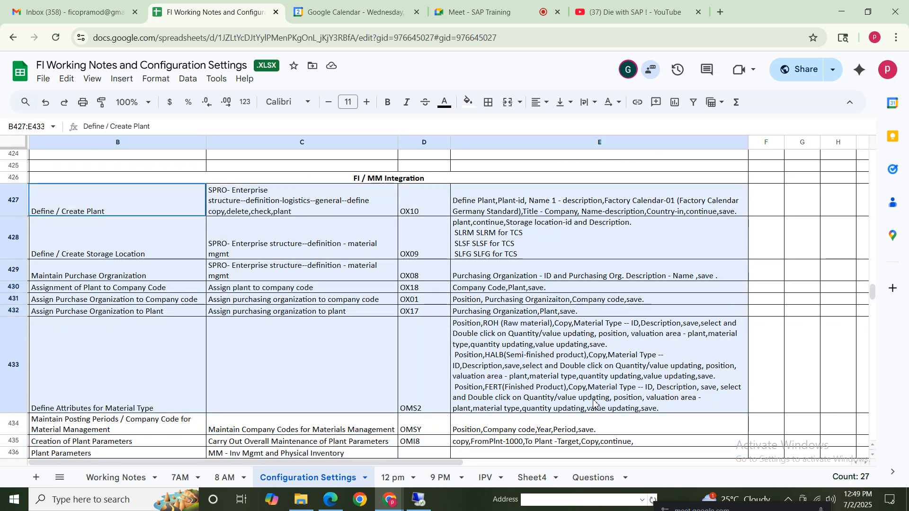
# Examine the Define Attributes for Material Type row, including its OMS2 transaction code and the ROH, HALB and FERT instructions
pyautogui.click(143, 368)
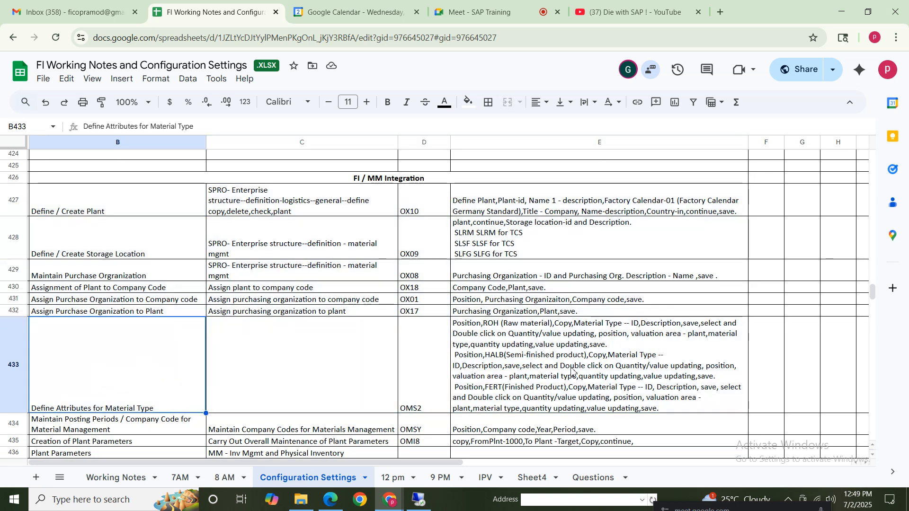
pyautogui.click(471, 374)
pyautogui.click(128, 387)
pyautogui.click(456, 388)
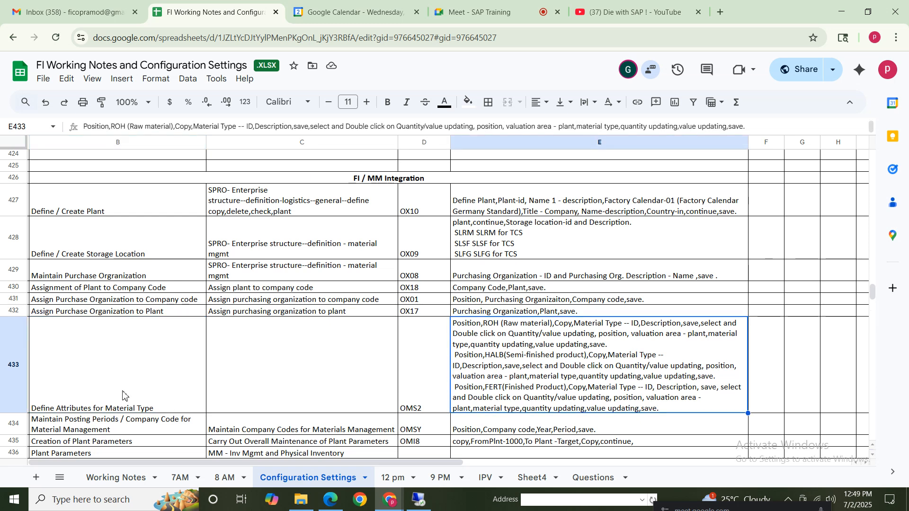
pyautogui.click(119, 391)
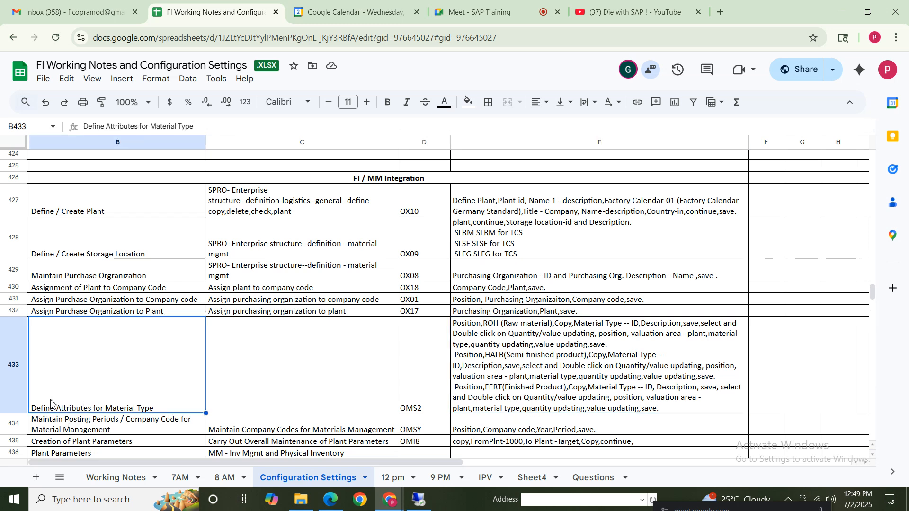
pyautogui.click(418, 395)
pyautogui.click(477, 333)
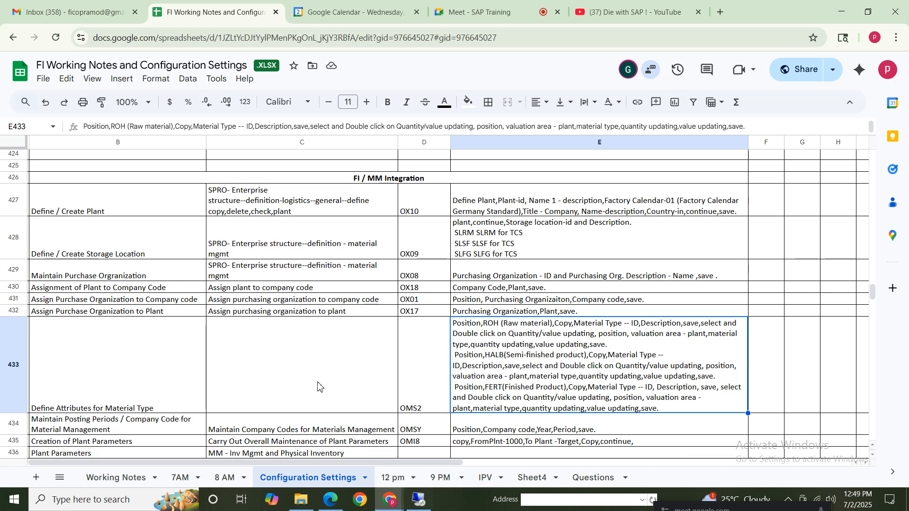
pyautogui.click(131, 361)
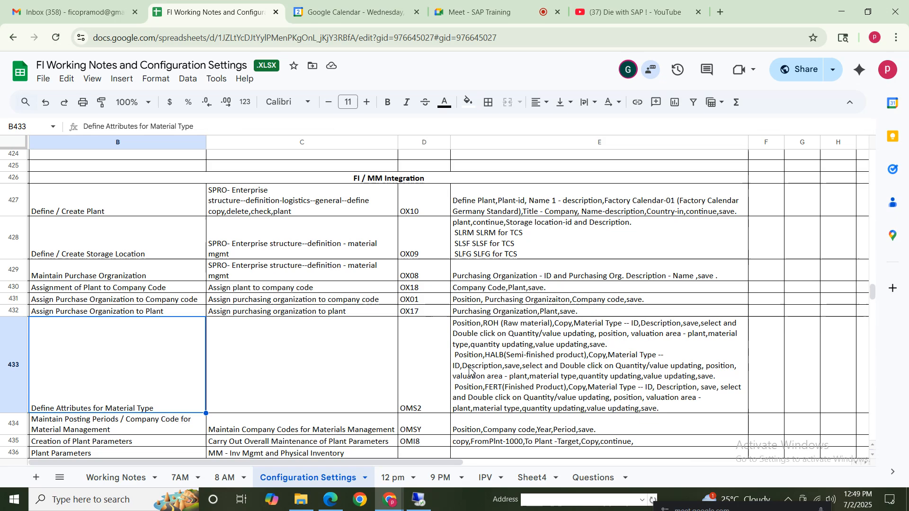
pyautogui.click(408, 377)
# Switch to SAP, leave the purchasing organization assignment, and position the Material types overview at material type ROH
pyautogui.hotkey('alt', 'Tab')
pyautogui.click(16, 31)
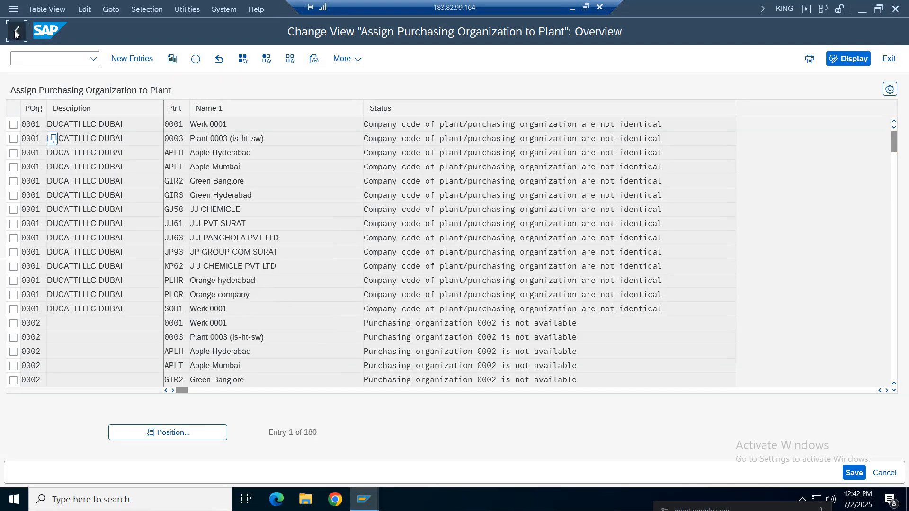
pyautogui.click(56, 274)
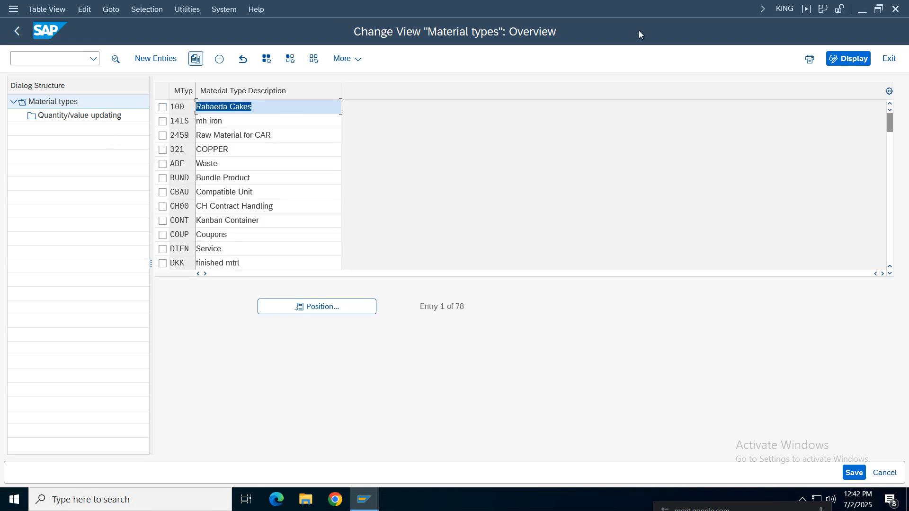
pyautogui.click(319, 306)
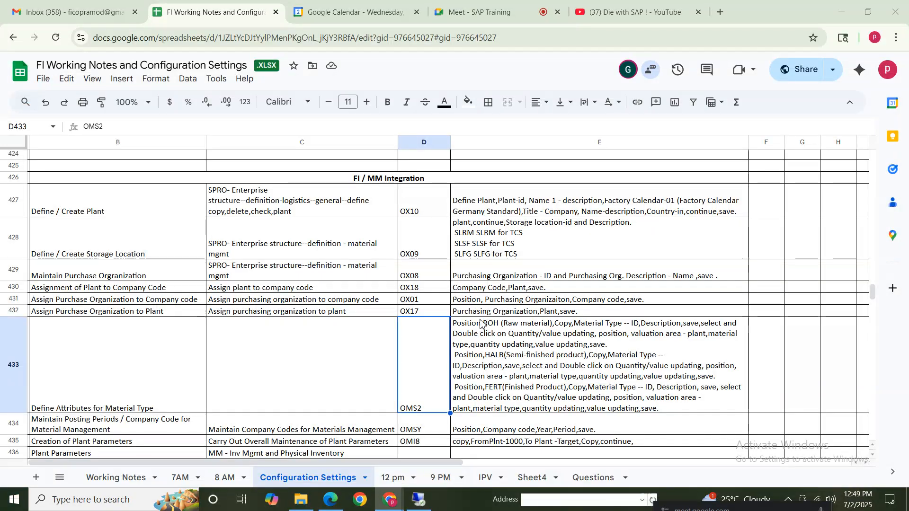
pyautogui.click(489, 342)
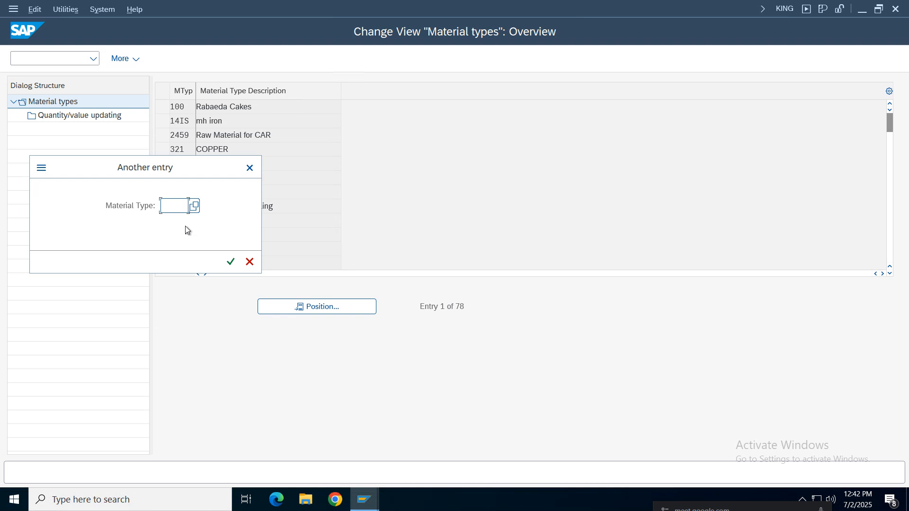
pyautogui.write('roh')
pyautogui.press('Return')
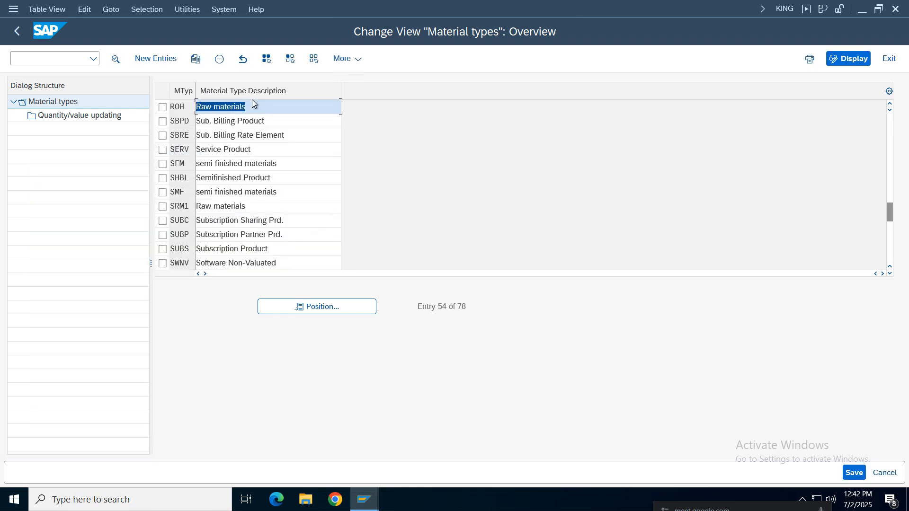
# Copy material type ROH, entering NIRA as the new material type and "Raw materials for nike" as its description
pyautogui.click(163, 107)
pyautogui.click(195, 59)
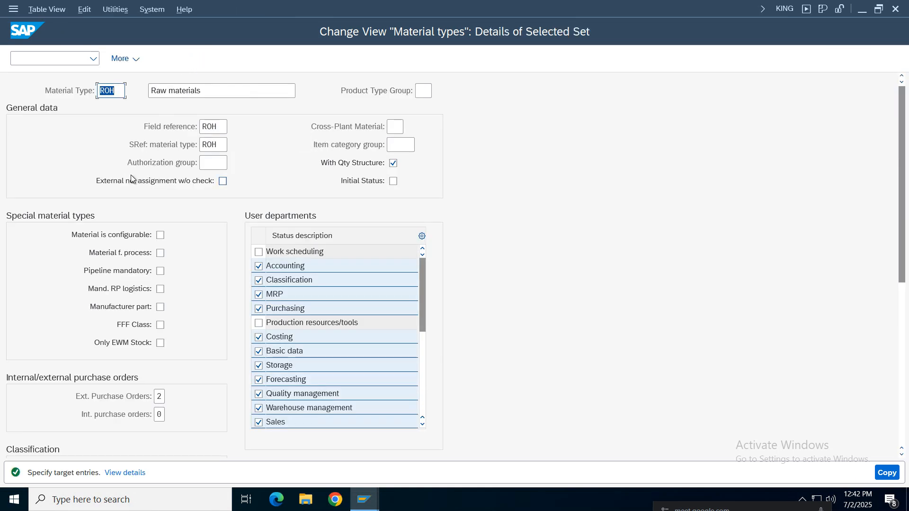
pyautogui.press('BackSpace')
pyautogui.write('NIR')
pyautogui.write('A')
pyautogui.moveTo(105, 90); pyautogui.dragTo(119, 90)
pyautogui.click(209, 92)
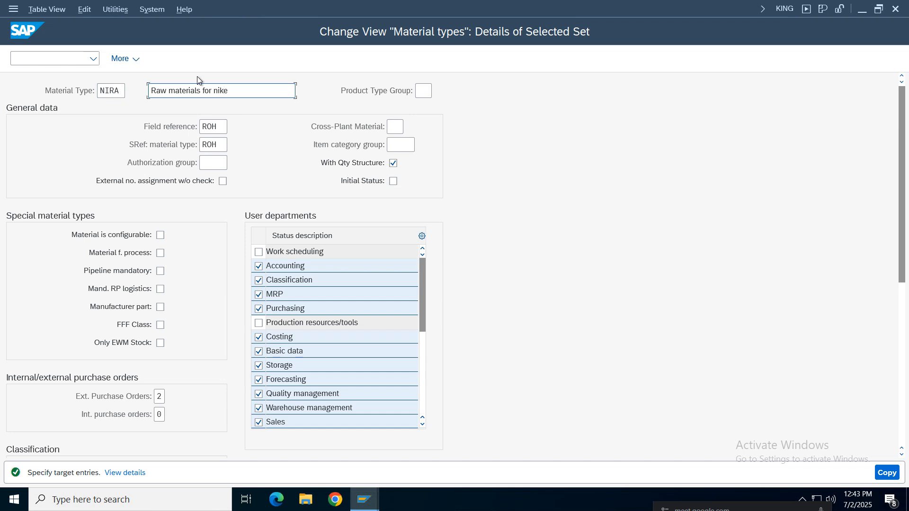
# Complete the material type copy with its dependent entries and save it under the Nike Group customizing request
pyautogui.click(887, 473)
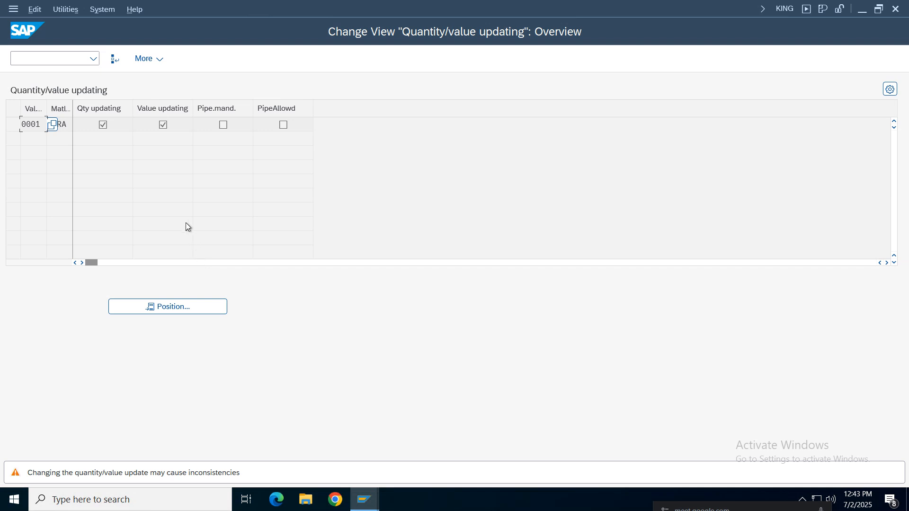
pyautogui.press('Return')
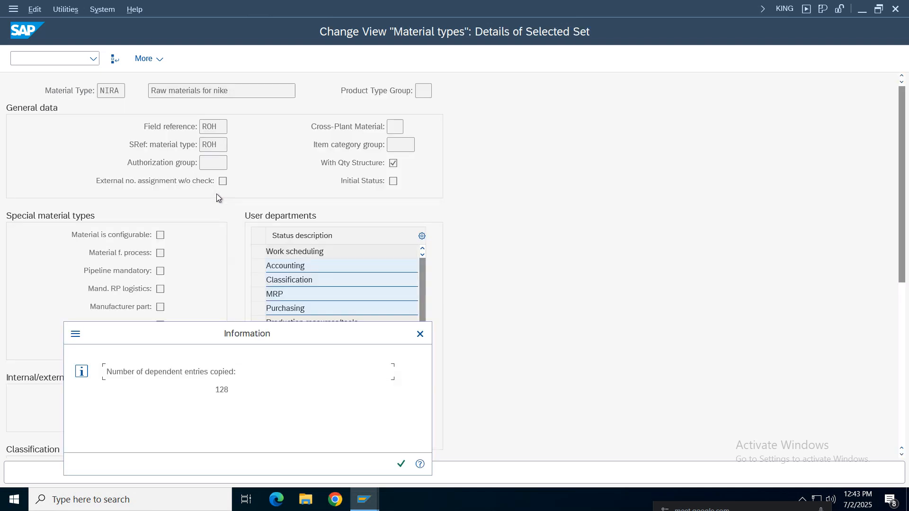
pyautogui.click(401, 464)
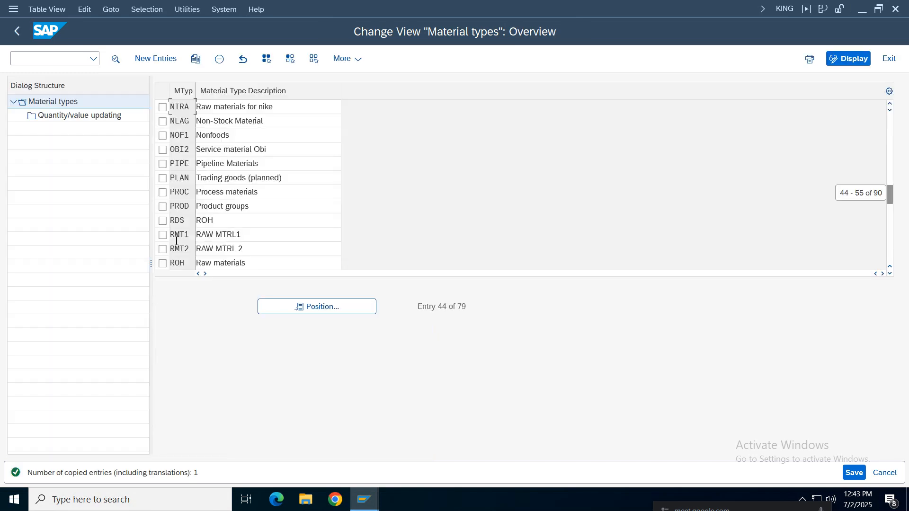
pyautogui.click(854, 473)
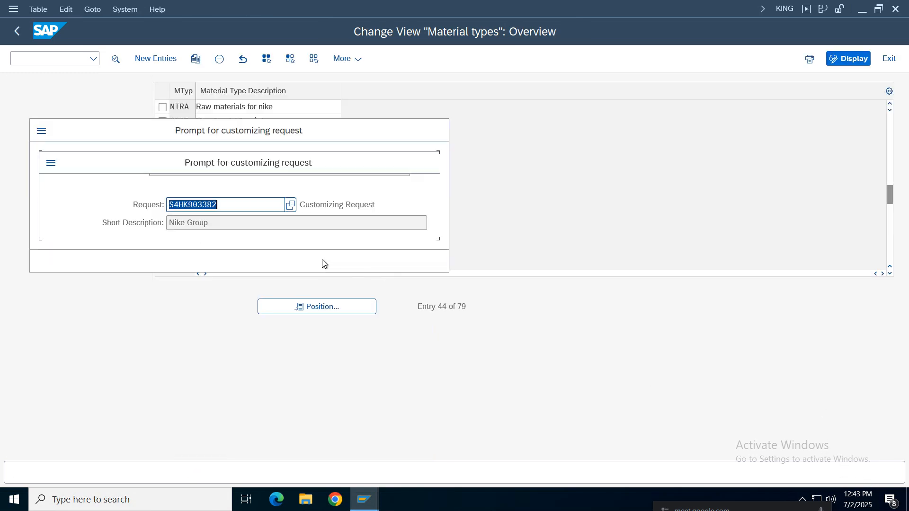
pyautogui.click(302, 264)
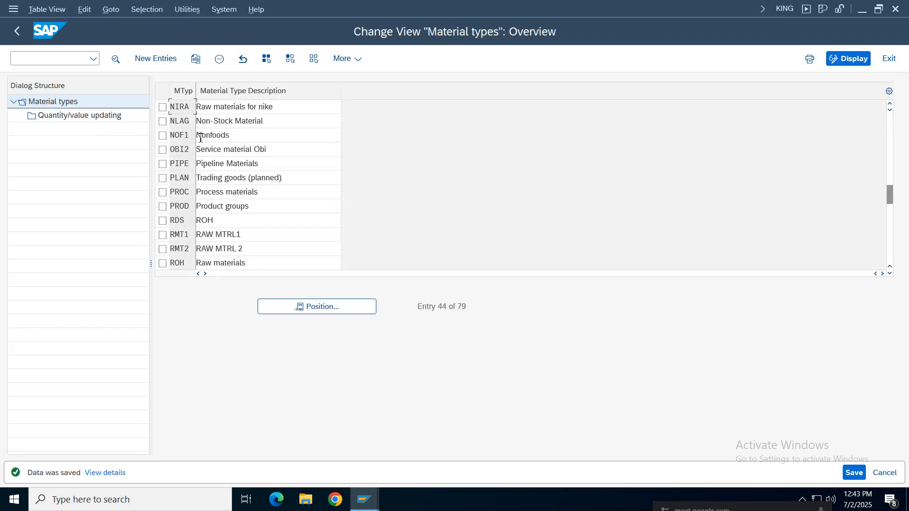
# Check the details of material type NIRA and open its Quantity/value updating view
pyautogui.click(163, 107)
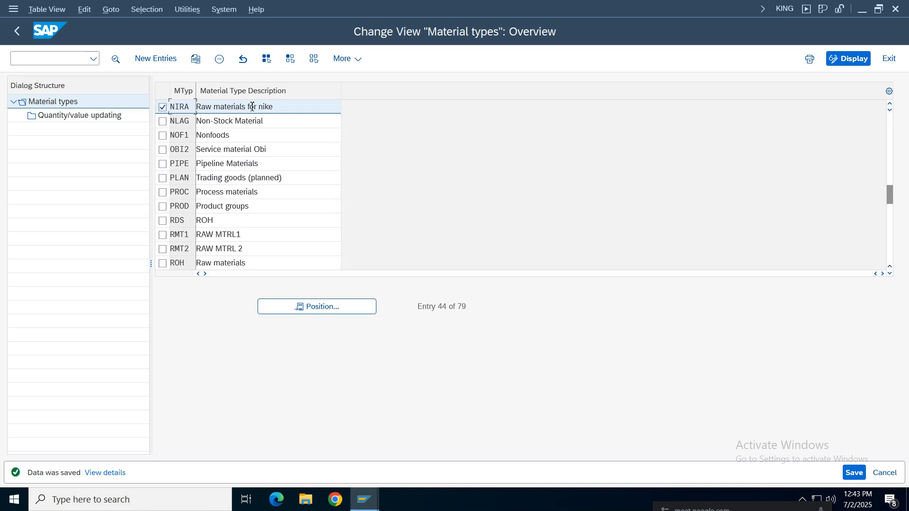
pyautogui.doubleClick(251, 106)
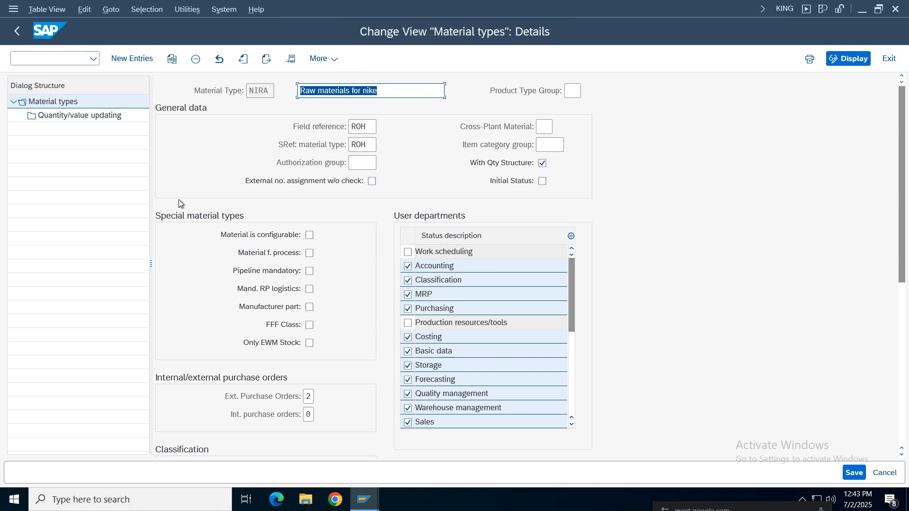
pyautogui.doubleClick(256, 90)
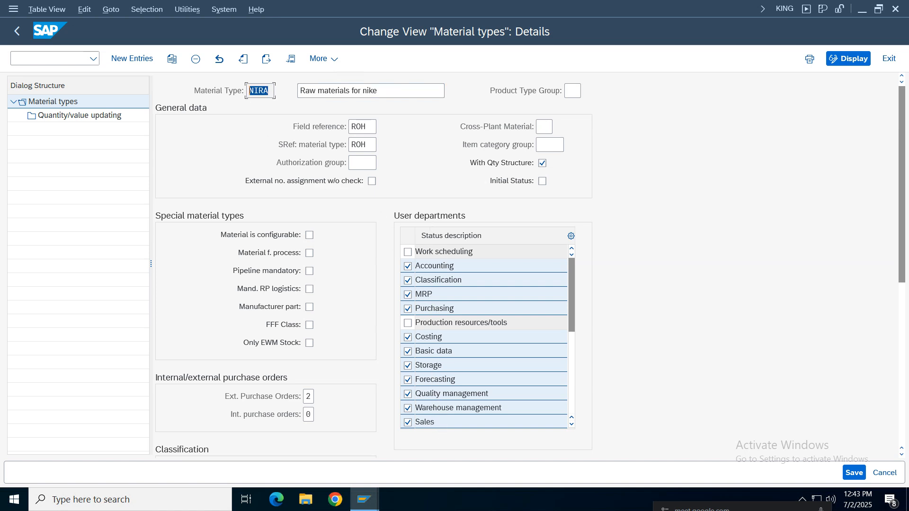
pyautogui.doubleClick(95, 115)
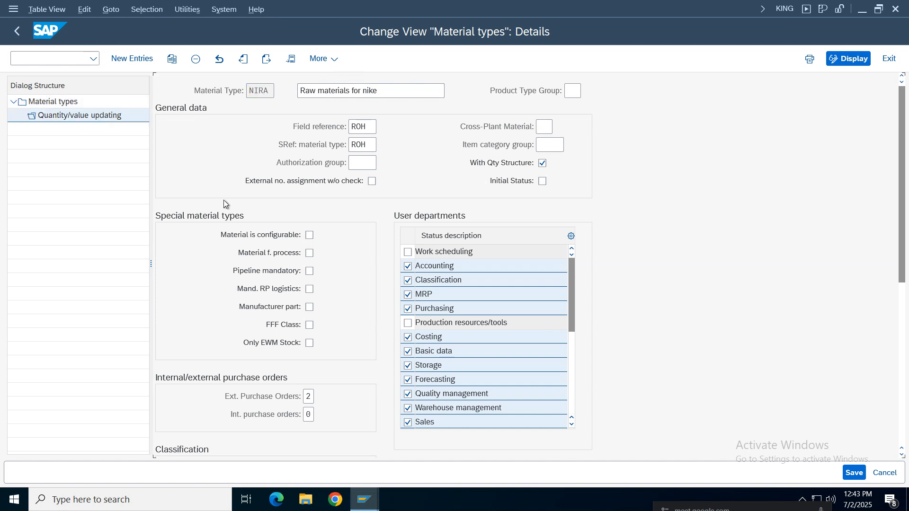
# Try to add a new quantity/value updating entry for valuation area NIKE, and discard the entry
pyautogui.click(135, 59)
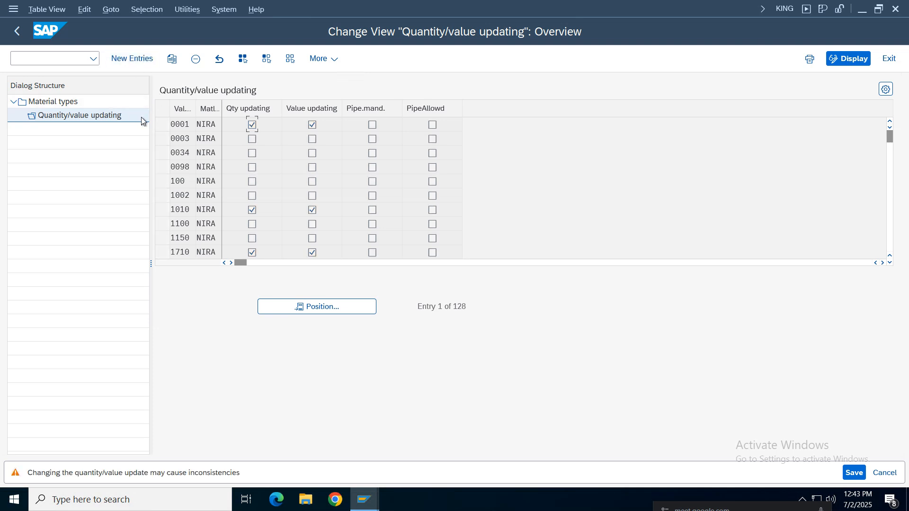
pyautogui.press('Return')
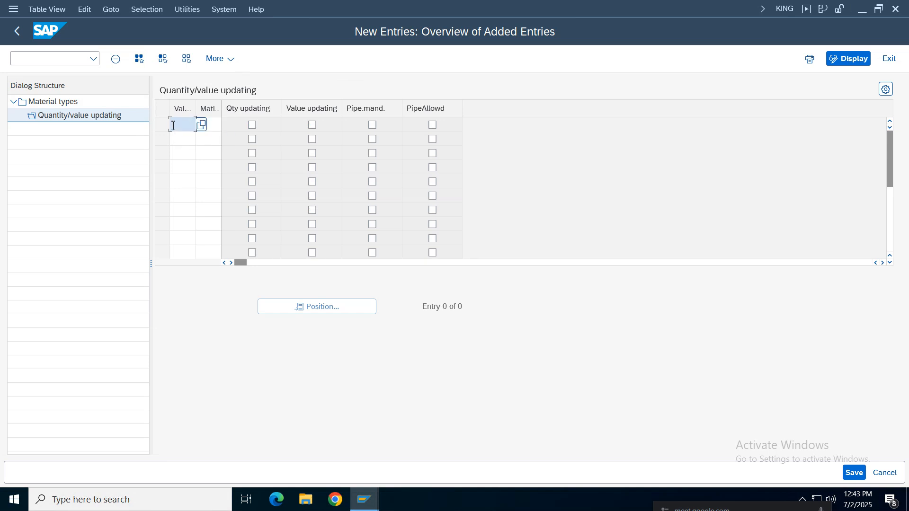
pyautogui.moveTo(196, 105); pyautogui.dragTo(208, 105)
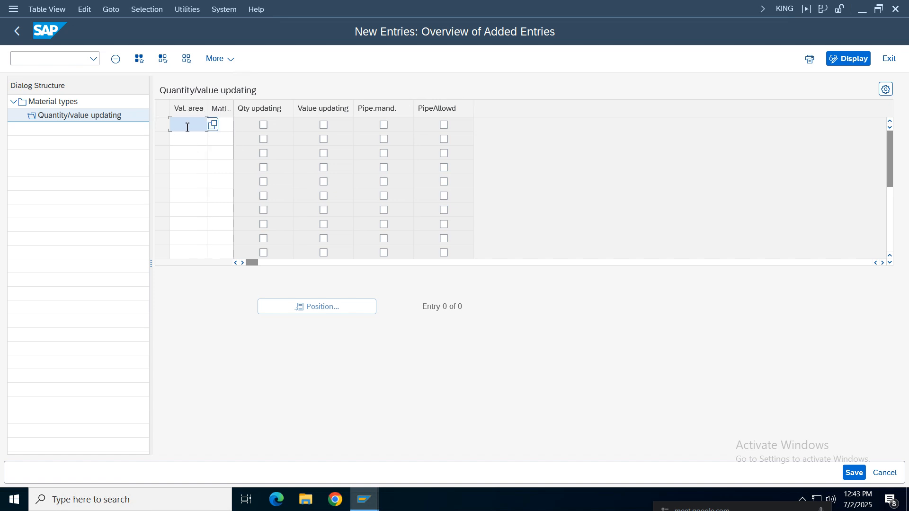
pyautogui.press('Return')
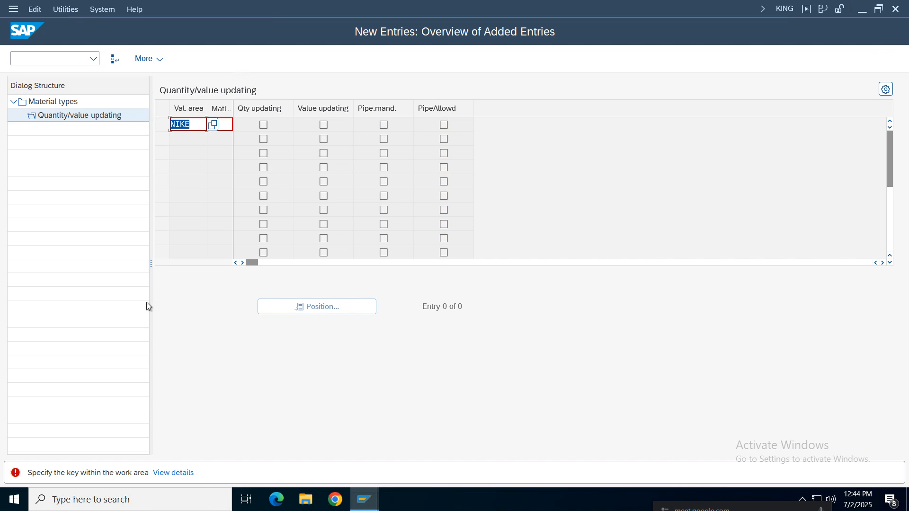
pyautogui.press('F12')
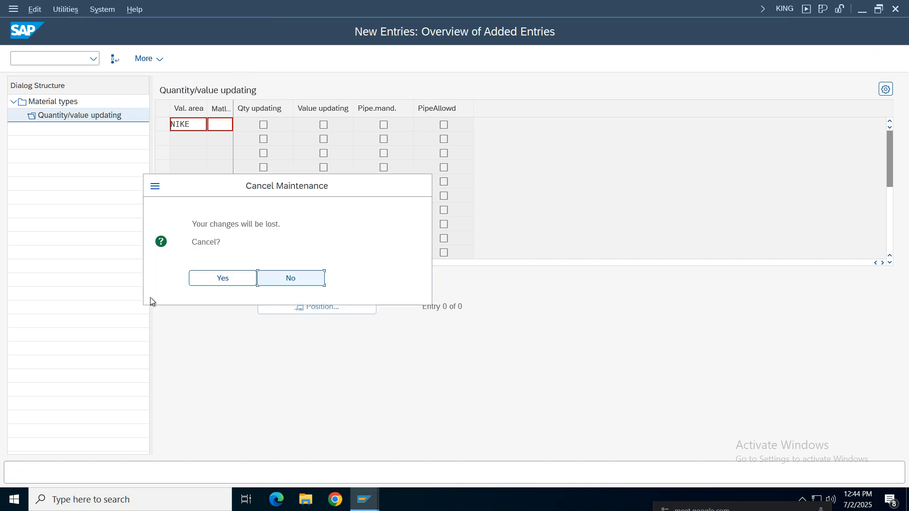
pyautogui.click(207, 280)
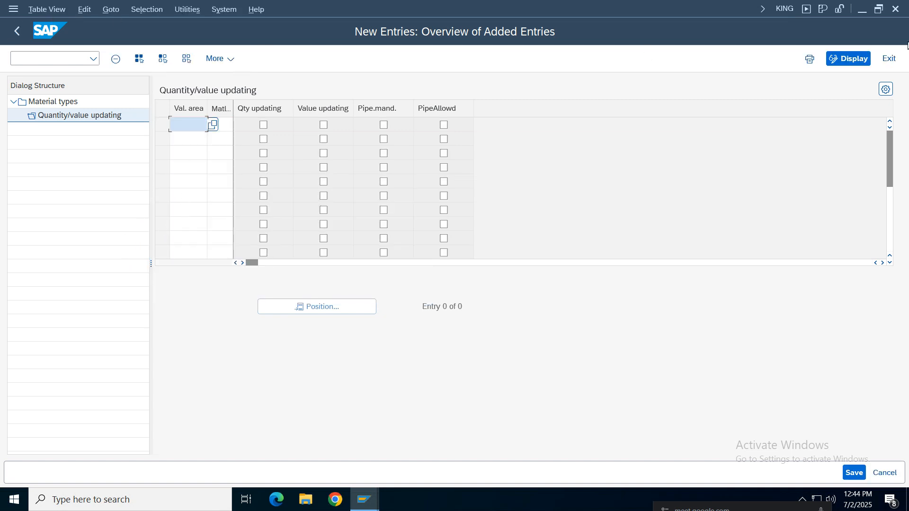
# Exit the quantity/value updating maintenance and reopen the Material types overview
pyautogui.click(889, 59)
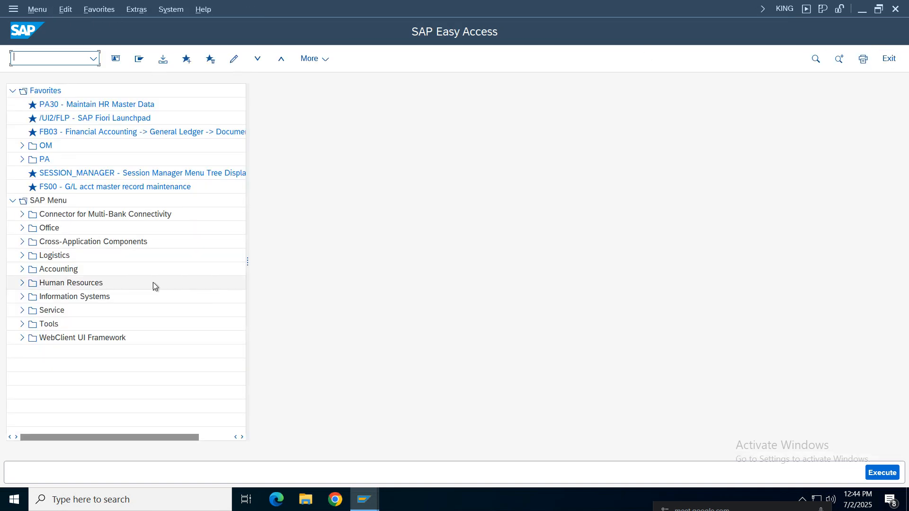
pyautogui.click(20, 75)
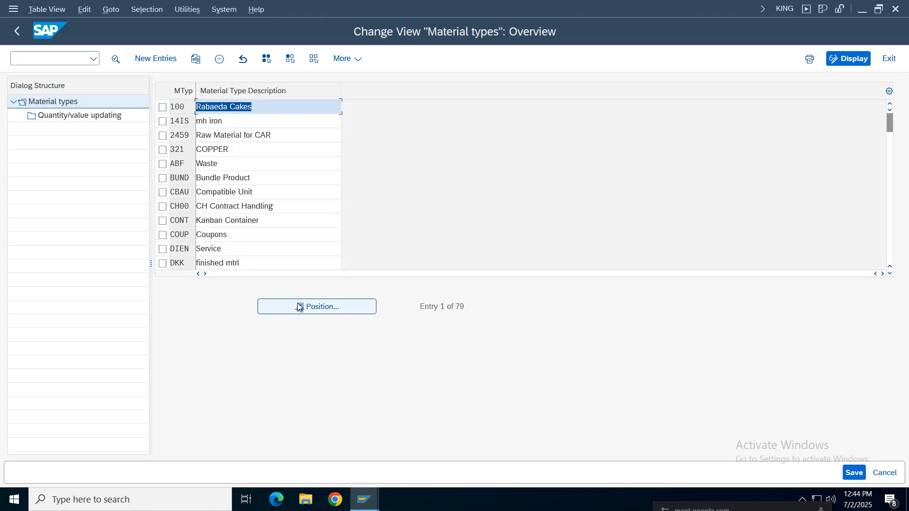
# Locate material type NIRA, open its Quantity/value updating view, and dismiss the prompt for another entry
pyautogui.click(299, 307)
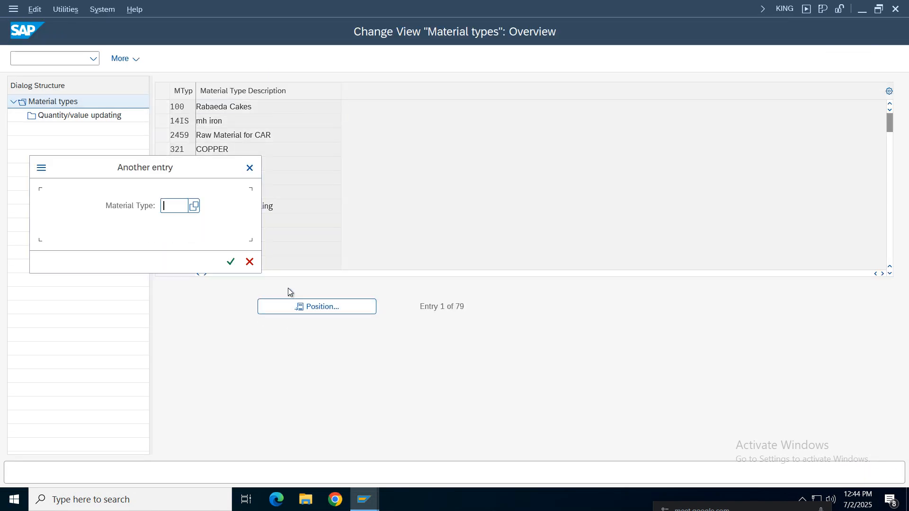
pyautogui.write('nira')
pyautogui.press('Return')
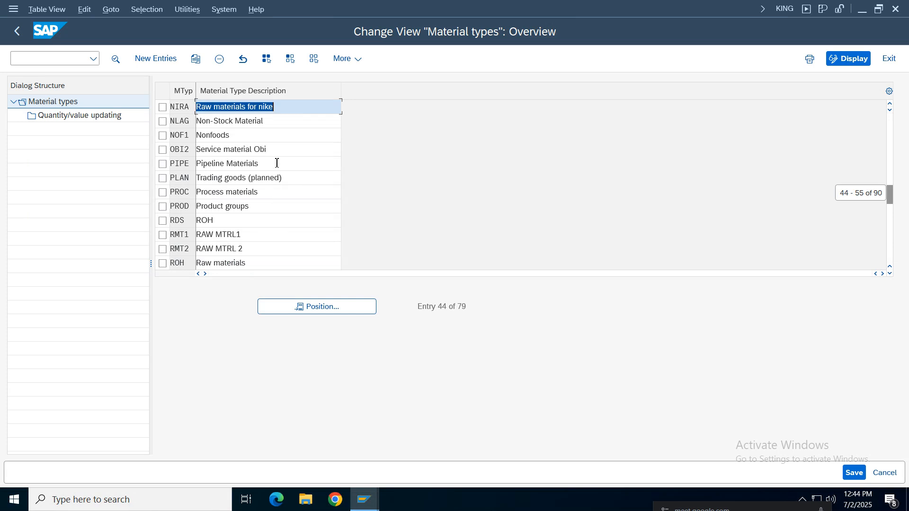
pyautogui.click(162, 107)
pyautogui.doubleClick(81, 118)
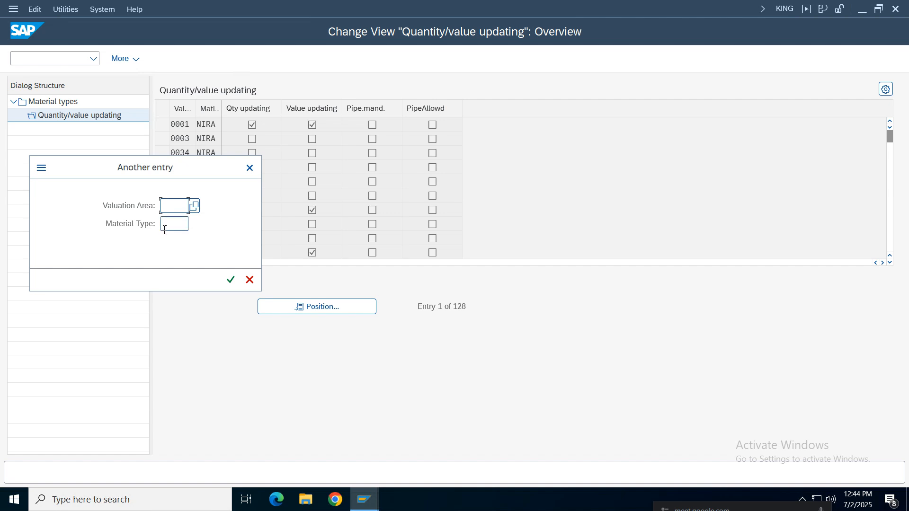
pyautogui.moveTo(117, 171); pyautogui.dragTo(114, 171)
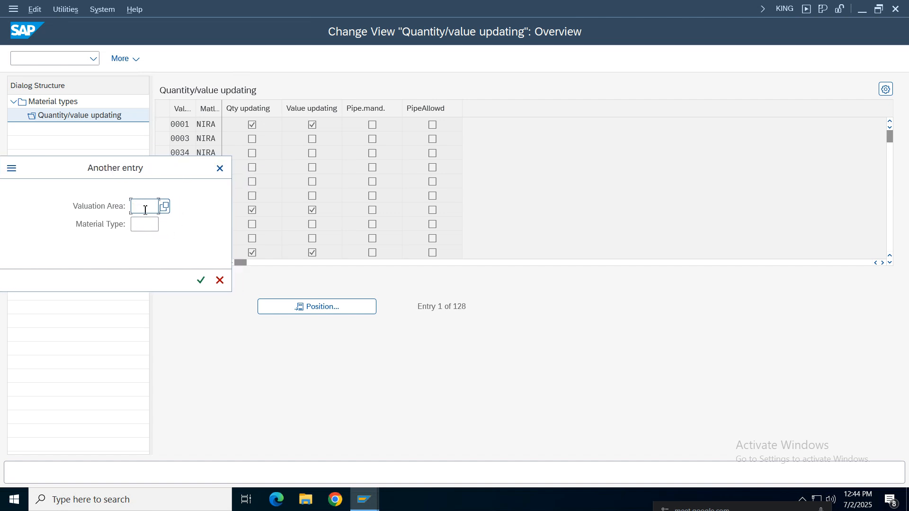
pyautogui.click(220, 168)
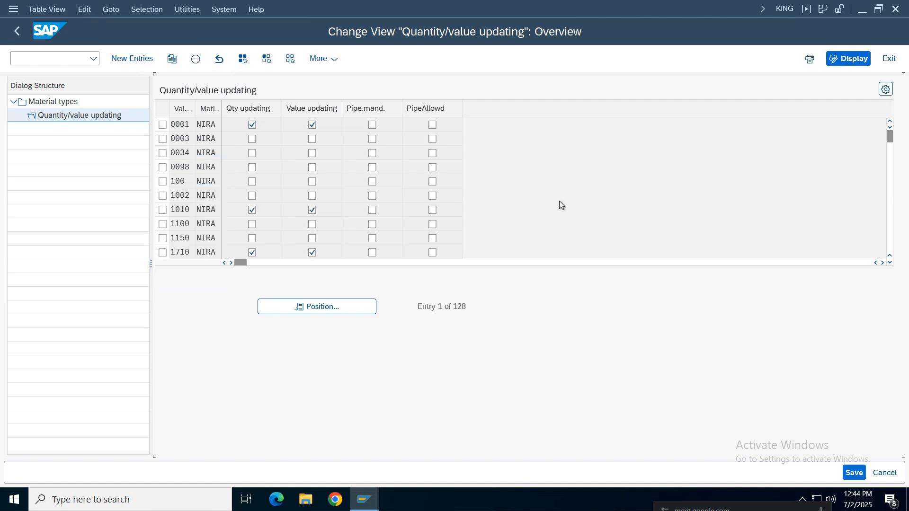
# Find and select the NIKE valuation area row for material type NIRA, widening the valuation area column to read it
pyautogui.scroll(-12, 560, 202)
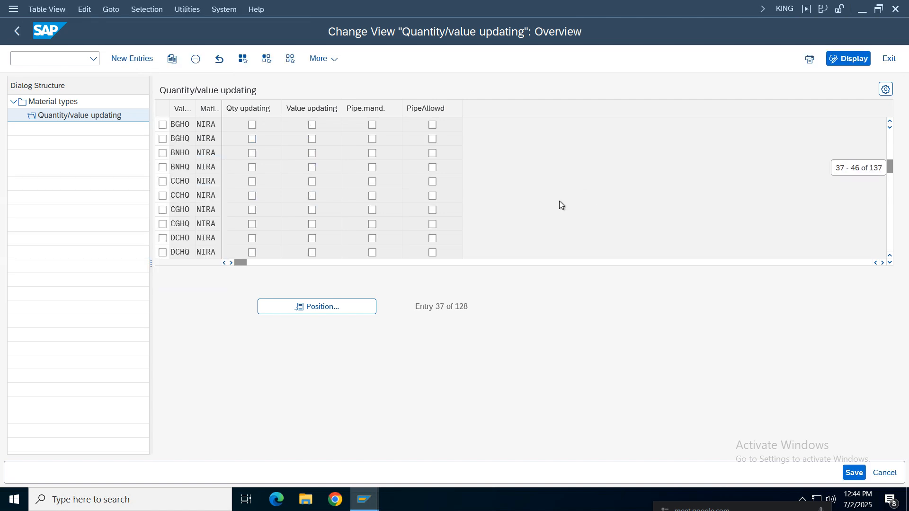
pyautogui.scroll(-15, 559, 201)
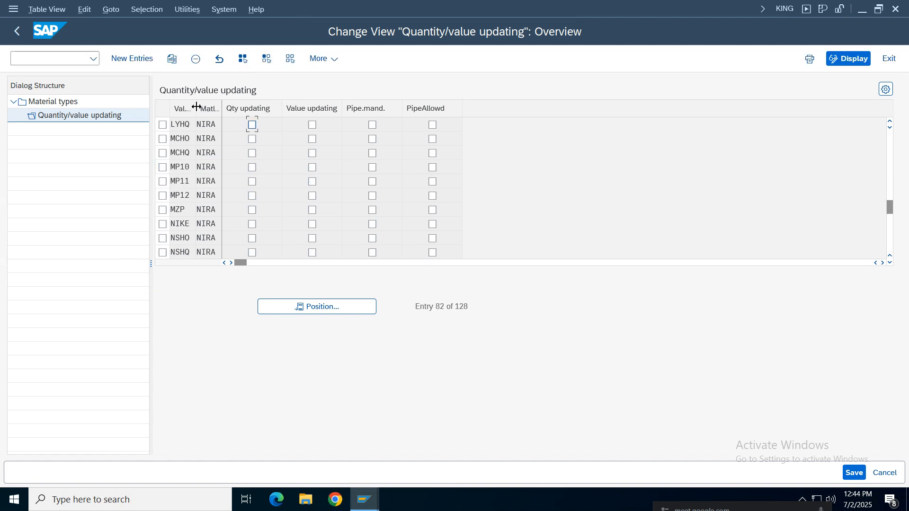
pyautogui.moveTo(196, 107); pyautogui.dragTo(213, 107)
pyautogui.moveTo(198, 224); pyautogui.dragTo(119, 226)
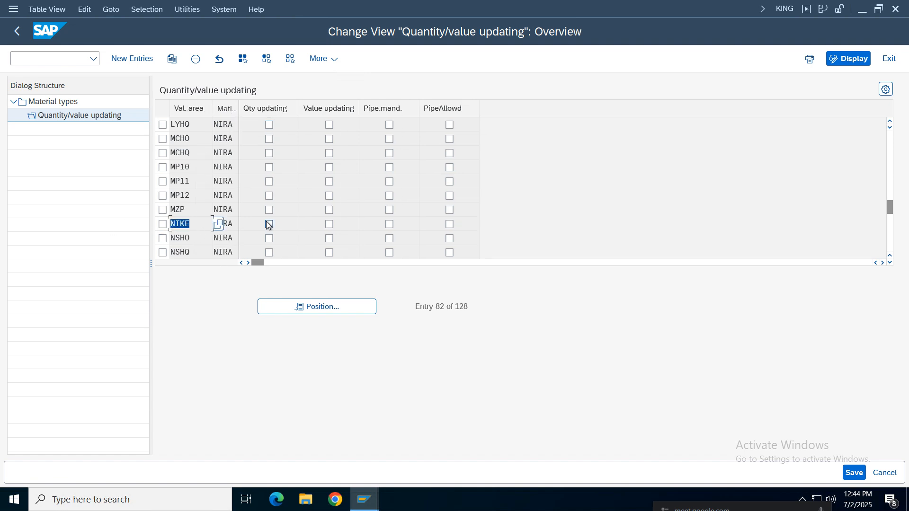
pyautogui.click(230, 225)
pyautogui.moveTo(195, 225); pyautogui.dragTo(136, 225)
pyautogui.click(162, 225)
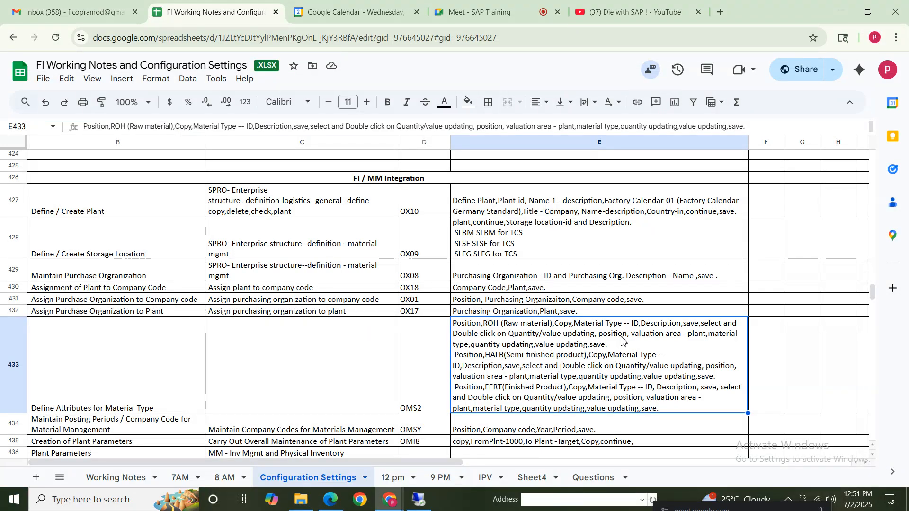
# Switch to the configuration notes spreadsheet and review the quantity/value updating instructions under Define Attributes for Material Type
pyautogui.doubleClick(600, 337)
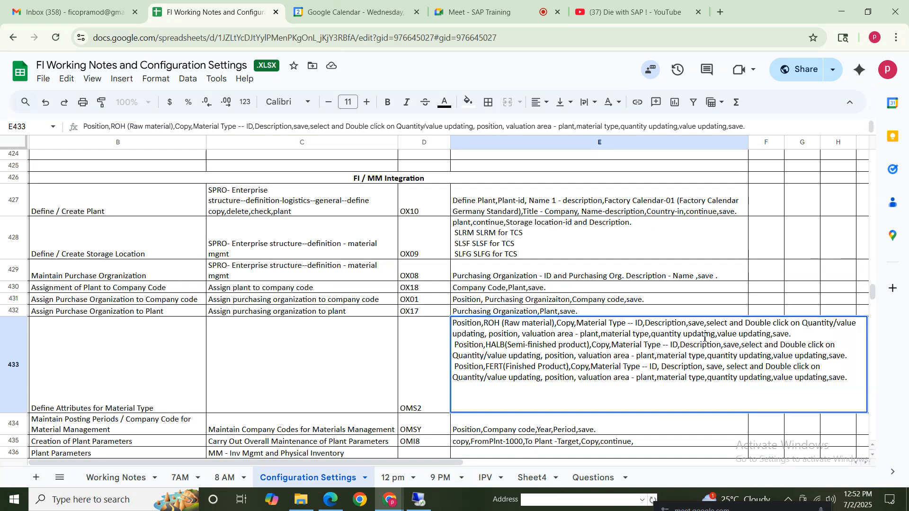
pyautogui.moveTo(745, 327)
pyautogui.mouseDown()
pyautogui.moveTo(858, 327)
pyautogui.moveTo(474, 336)
pyautogui.moveTo(614, 341)
pyautogui.moveTo(587, 347)
pyautogui.moveTo(606, 337)
pyautogui.moveTo(732, 338)
pyautogui.mouseUp()
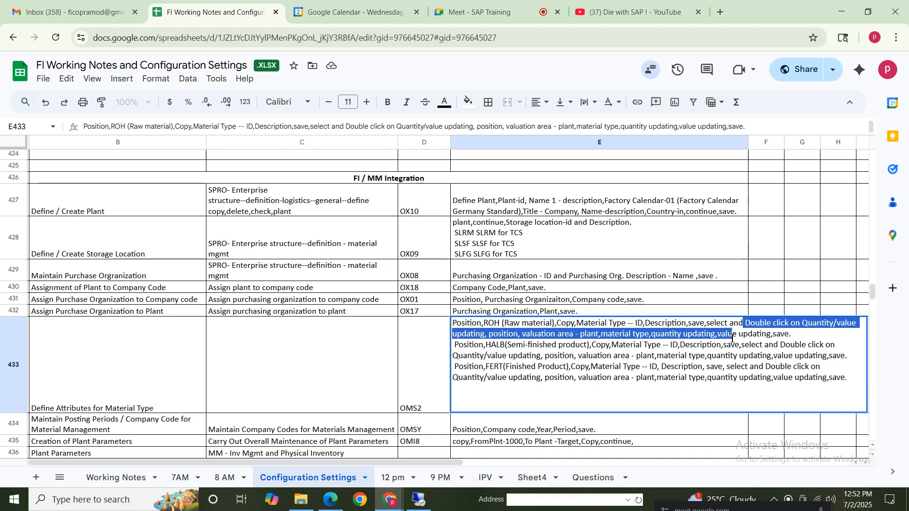
pyautogui.moveTo(732, 338); pyautogui.dragTo(785, 346)
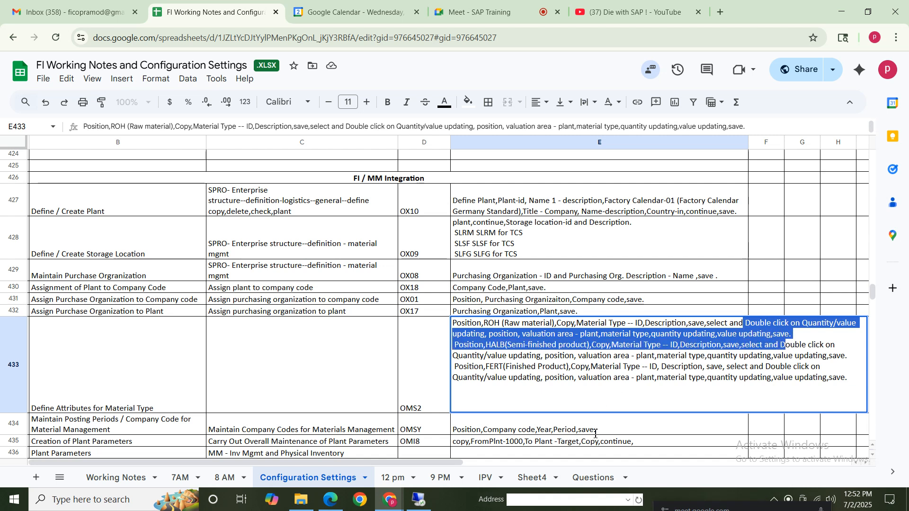
pyautogui.click(421, 502)
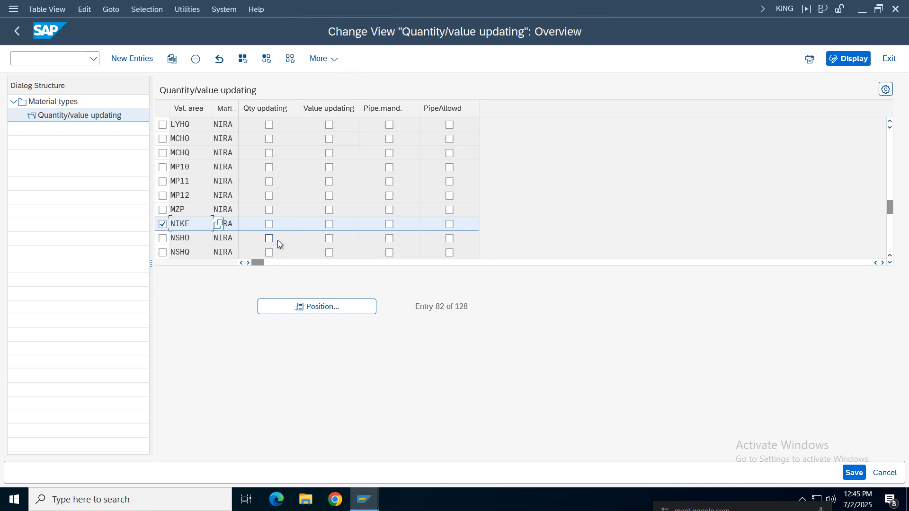
# Enable quantity updating and value updating for valuation area NIKE with material type NIRA, and save under the Nike Group customizing request
pyautogui.click(269, 225)
pyautogui.click(576, 11)
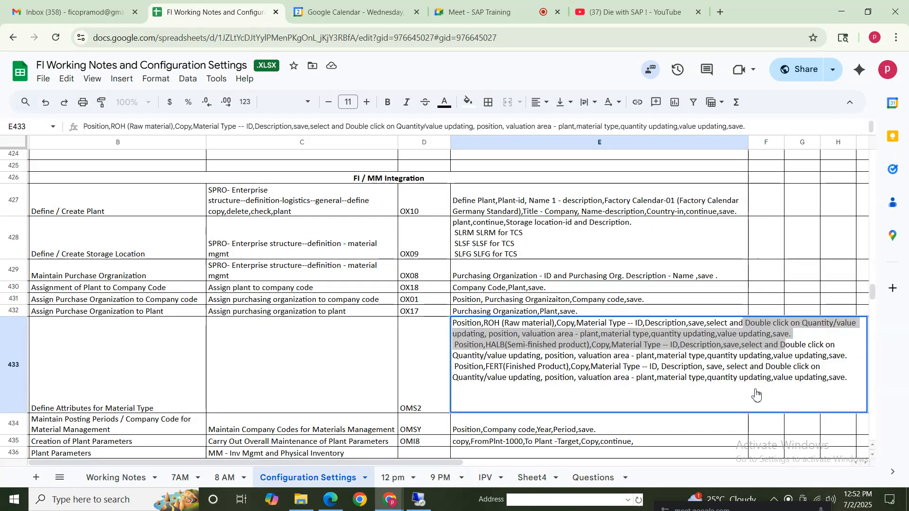
pyautogui.click(744, 335)
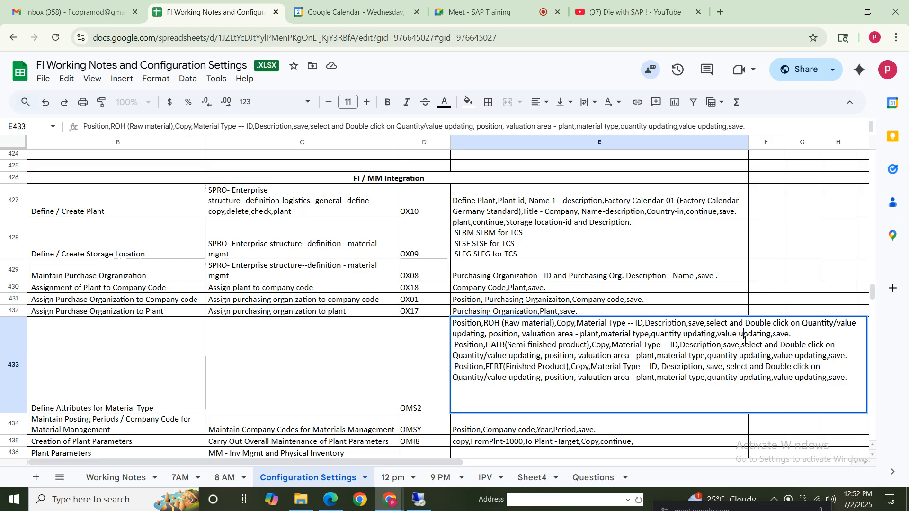
pyautogui.click(419, 499)
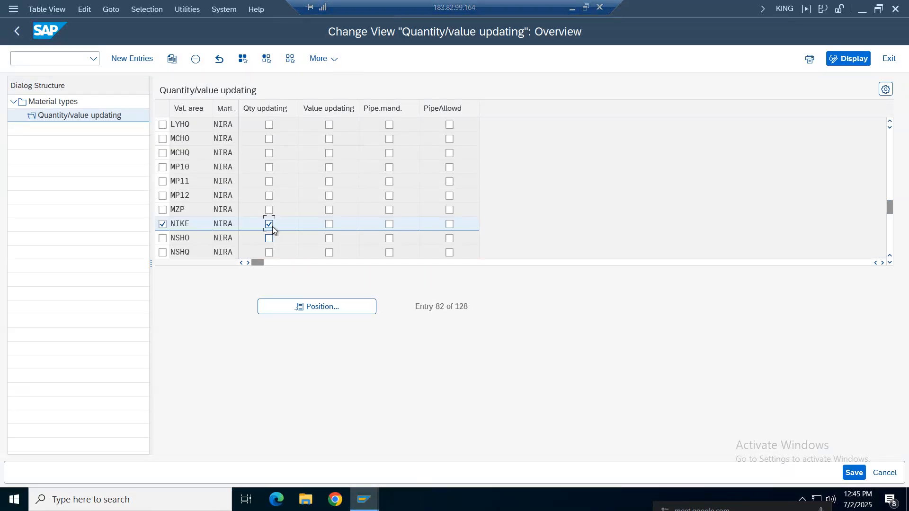
pyautogui.click(329, 225)
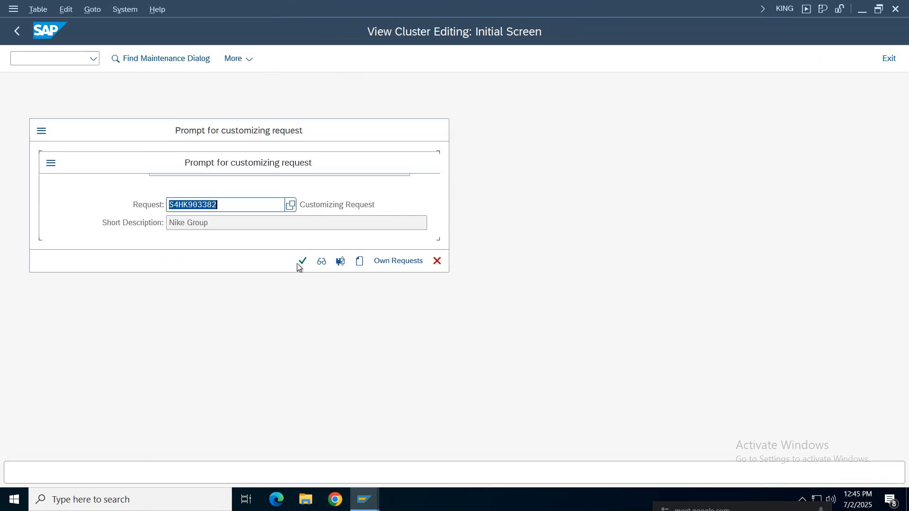
pyautogui.click(302, 263)
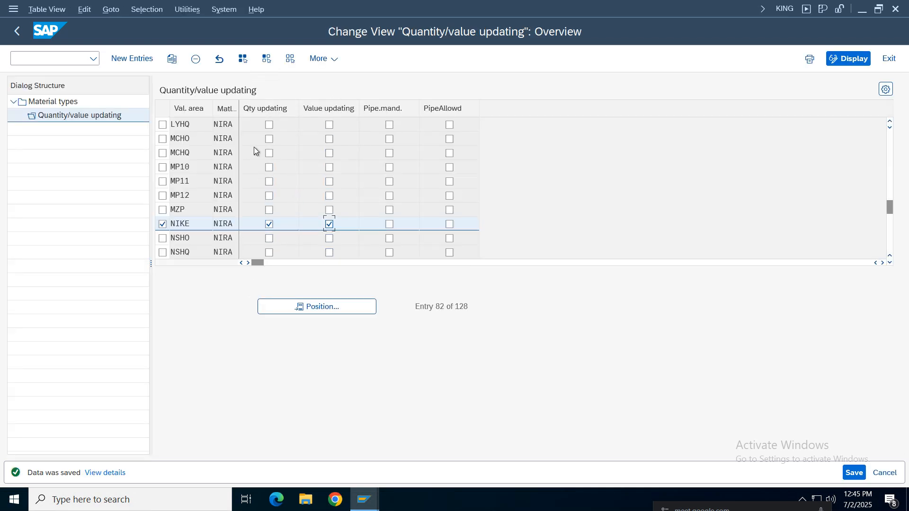
# Widen the material type column to check the NIKE entry, and leave the material type maintenance
pyautogui.moveTo(239, 106); pyautogui.dragTo(256, 106)
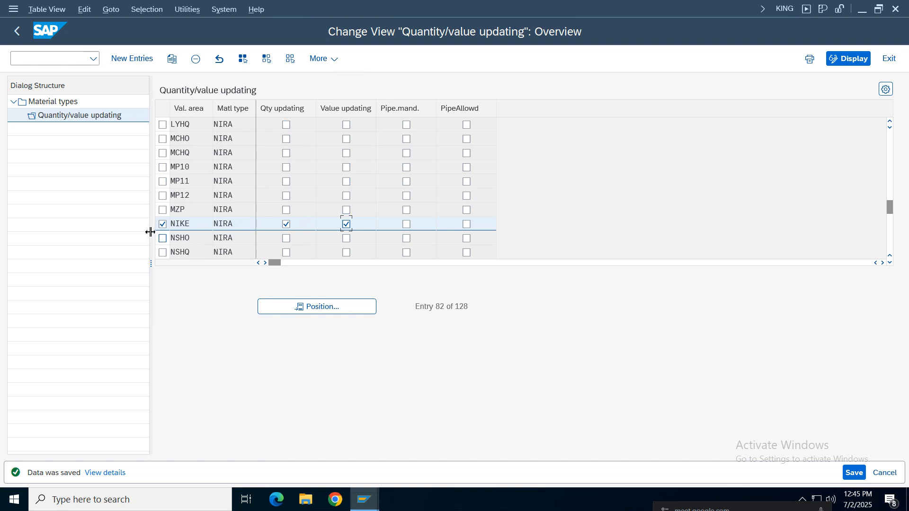
pyautogui.moveTo(195, 227); pyautogui.dragTo(163, 227)
pyautogui.moveTo(241, 224); pyautogui.dragTo(185, 223)
pyautogui.click(17, 32)
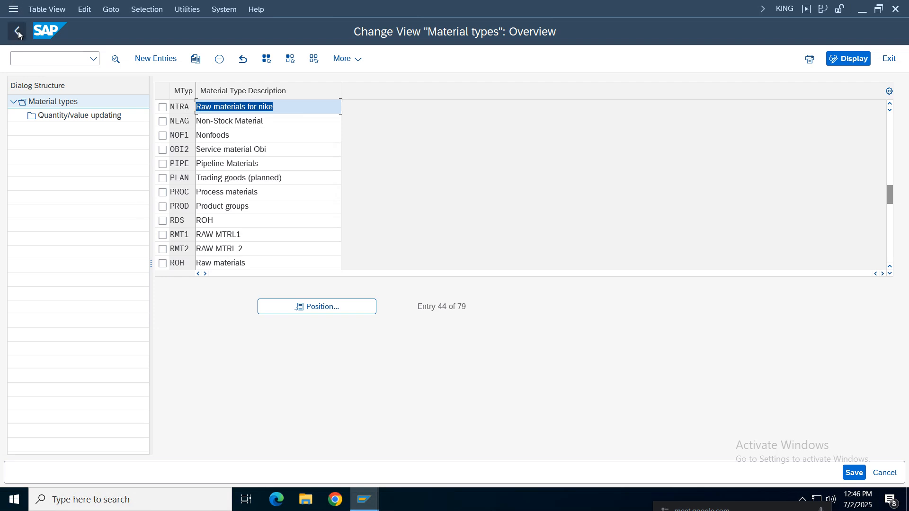
pyautogui.click(18, 32)
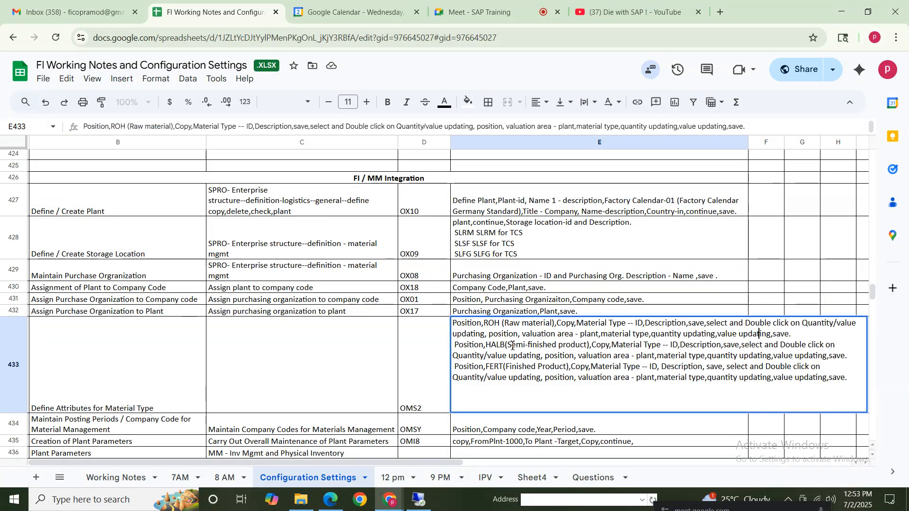
# Review the HALB and FERT instructions for Define Attributes for Material Type in the notes spreadsheet
pyautogui.moveTo(512, 346); pyautogui.dragTo(862, 394)
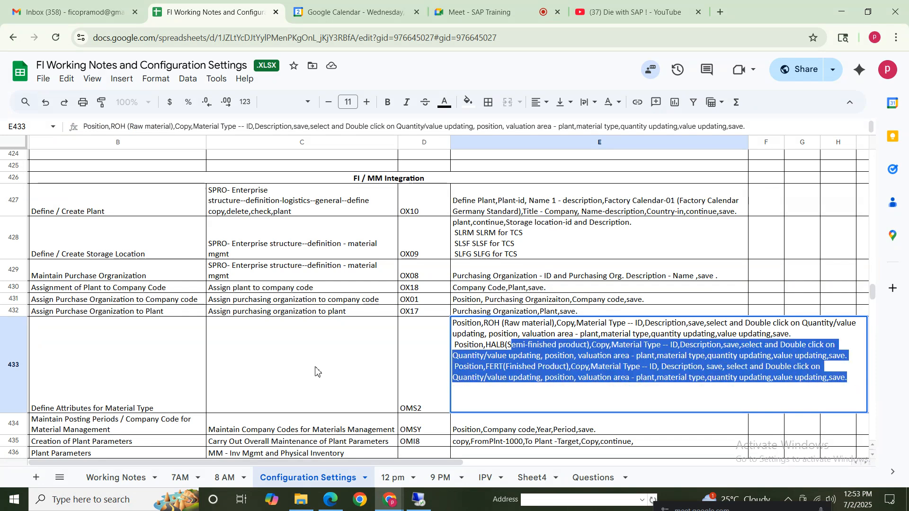
pyautogui.click(115, 370)
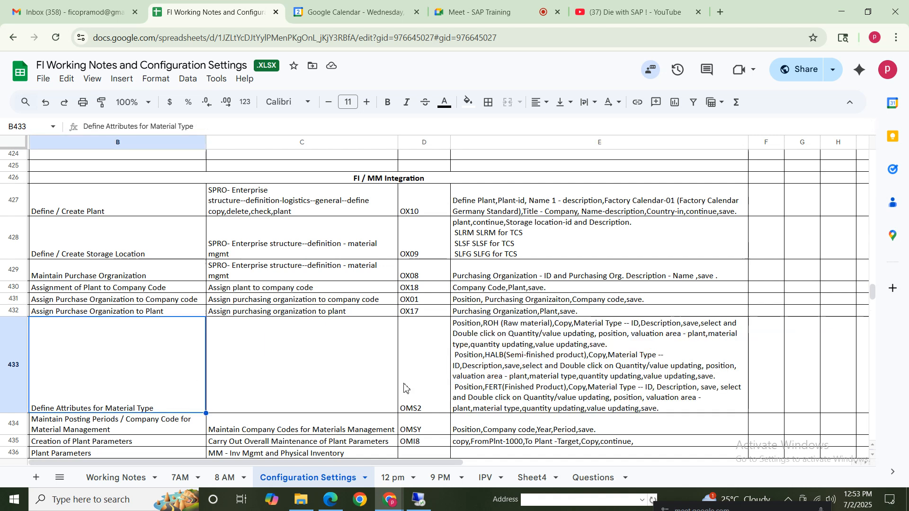
pyautogui.click(408, 389)
pyautogui.click(84, 388)
pyautogui.keyDown('shift'); pyautogui.click(637, 388); pyautogui.keyUp('shift')
# Look through the upcoming FI/MM integration tasks and read the row on maintaining posting periods for material management
pyautogui.click(120, 424)
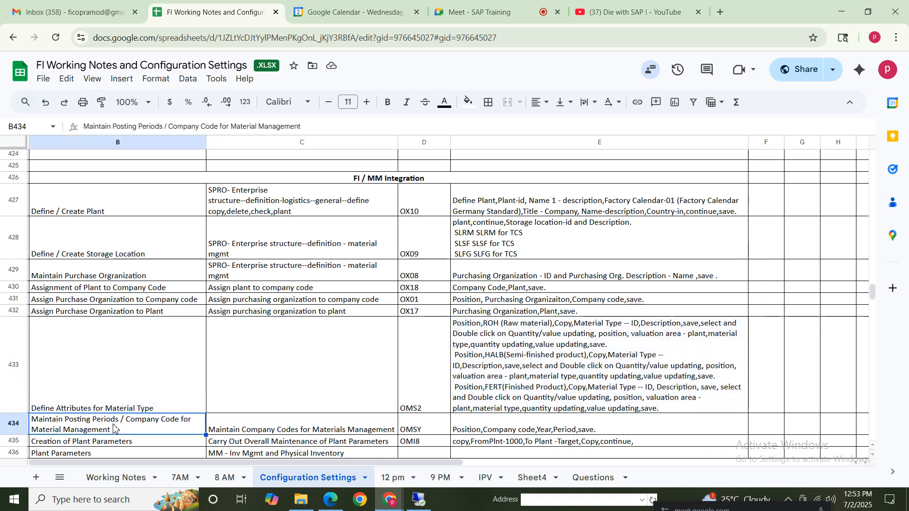
pyautogui.press('Down')
pyautogui.press('Down')
pyautogui.press('Down')
pyautogui.press('Down')
pyautogui.press('Down')
pyautogui.press('Down')
pyautogui.press('Down')
pyautogui.press('Down')
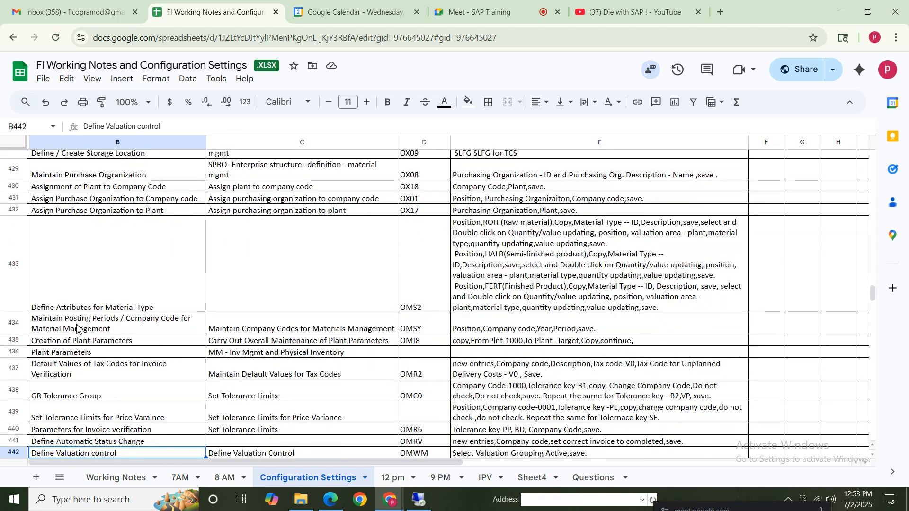
pyautogui.click(97, 323)
pyautogui.click(415, 326)
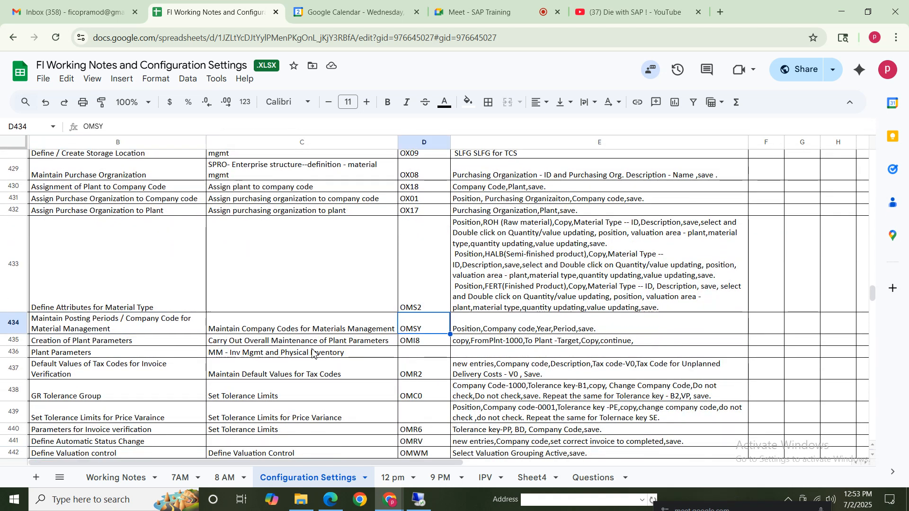
pyautogui.click(112, 328)
pyautogui.click(341, 327)
pyautogui.click(159, 325)
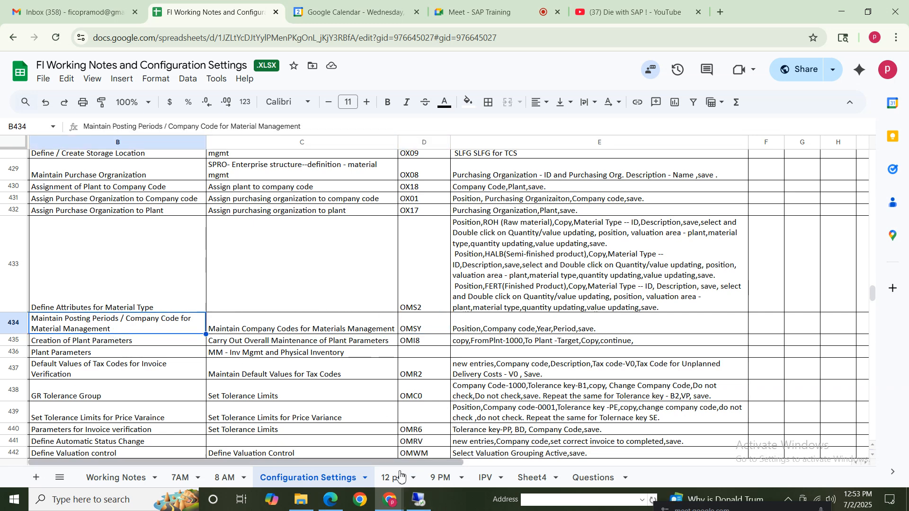
# Return to SAP, run transaction OMSY, and locate and select company code NIKE
pyautogui.click(419, 502)
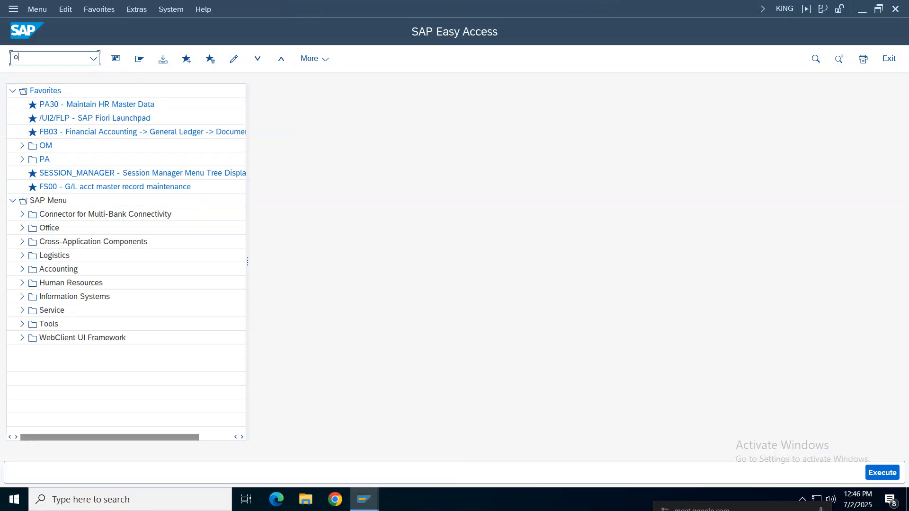
pyautogui.press('Return')
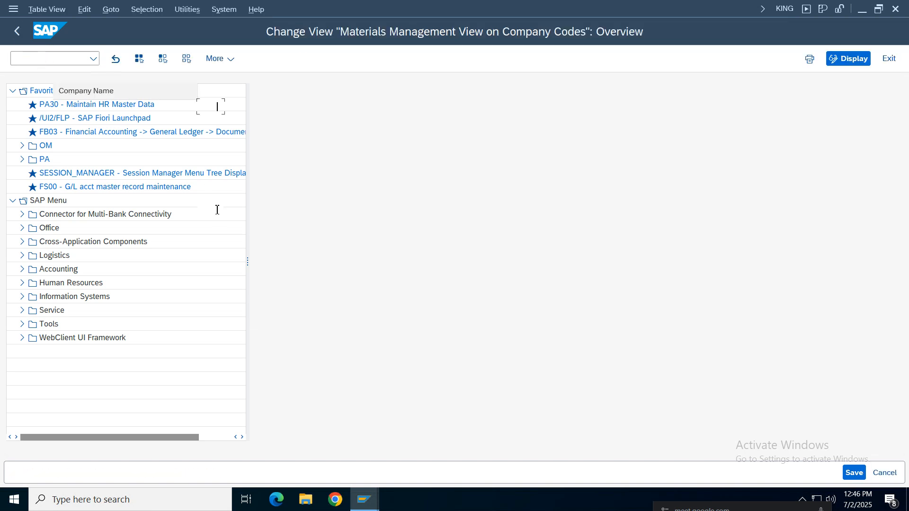
pyautogui.click(183, 379)
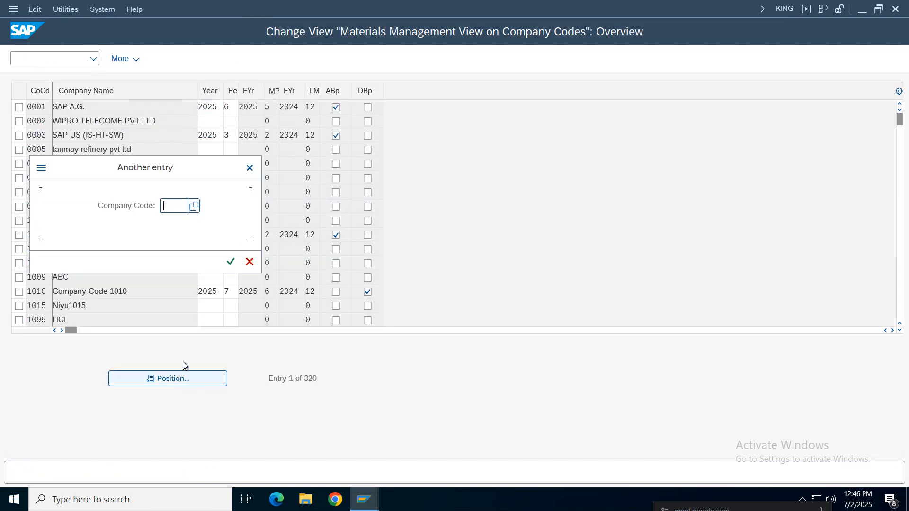
pyautogui.write('nike')
pyautogui.press('Return')
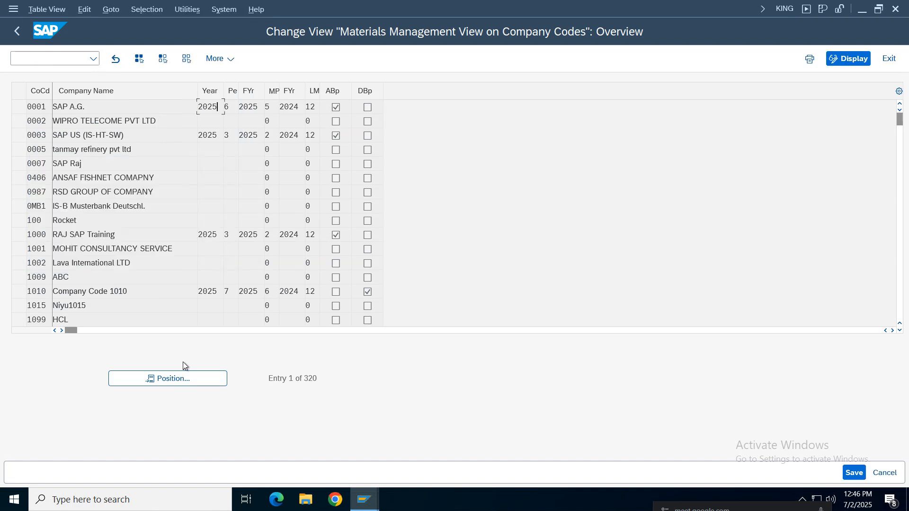
pyautogui.click(19, 107)
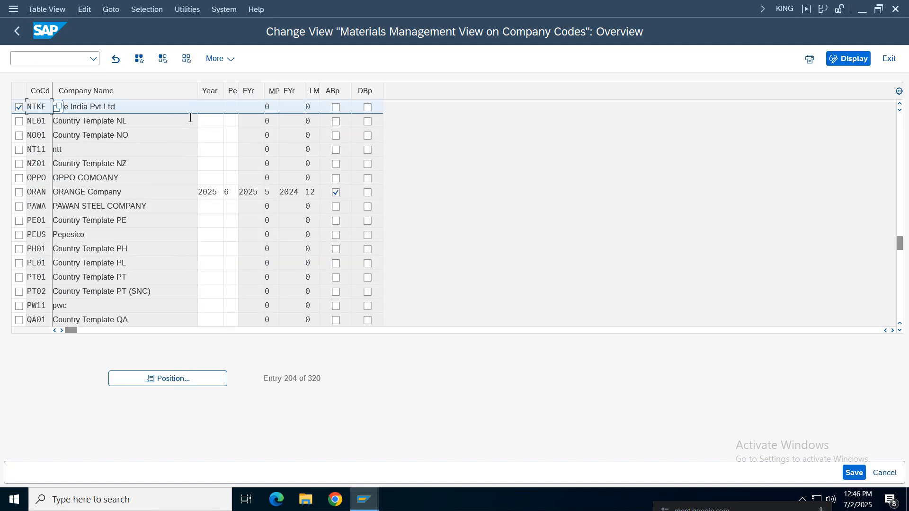
# Set the current year to 2025 and the period to 07 for company code NIKE, and save under the customizing request
pyautogui.click(215, 112)
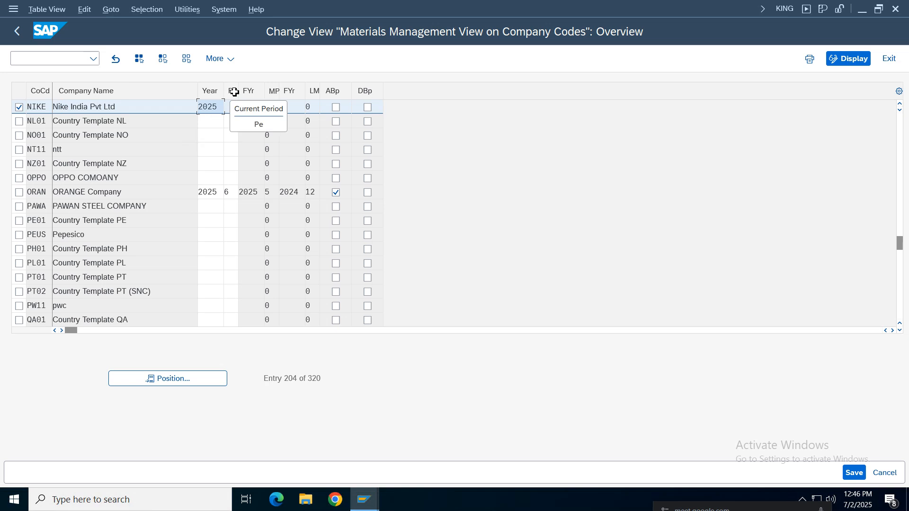
pyautogui.click(231, 109)
pyautogui.moveTo(239, 134); pyautogui.dragTo(239, 134)
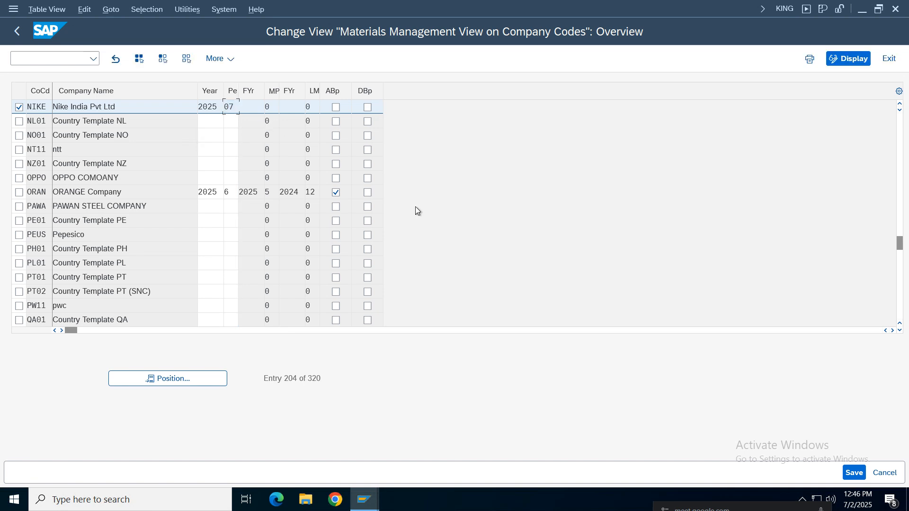
pyautogui.press('Return')
pyautogui.moveTo(263, 108)
pyautogui.mouseDown()
pyautogui.moveTo(227, 108)
pyautogui.moveTo(251, 108)
pyautogui.mouseUp()
pyautogui.hotkey('ctrl', 's')
pyautogui.click(302, 260)
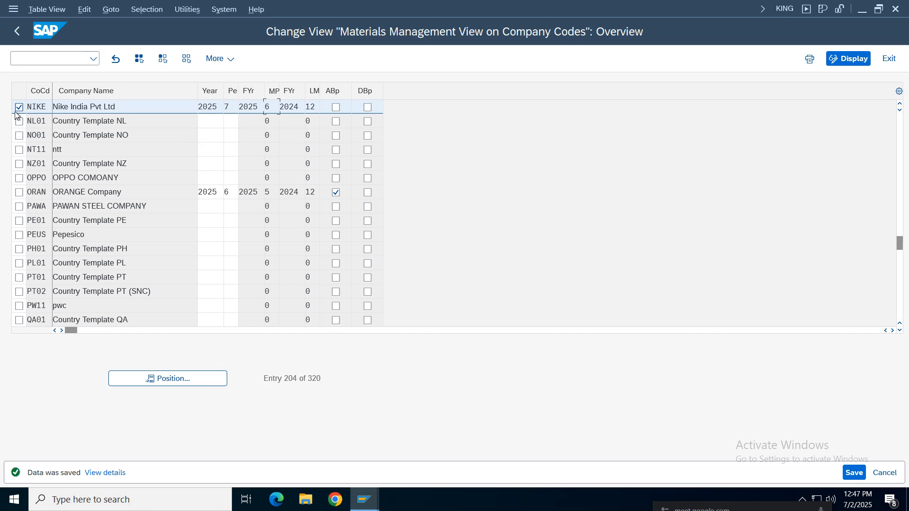
# Leave the company code posting period view and read the Creation of Plant Parameters row in the notes spreadsheet
pyautogui.click(19, 108)
pyautogui.click(17, 31)
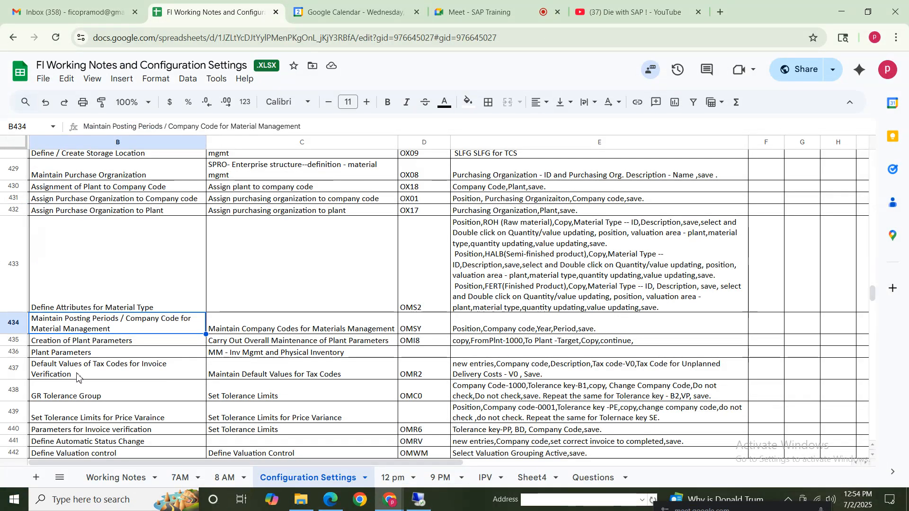
pyautogui.click(18, 323)
pyautogui.click(108, 325)
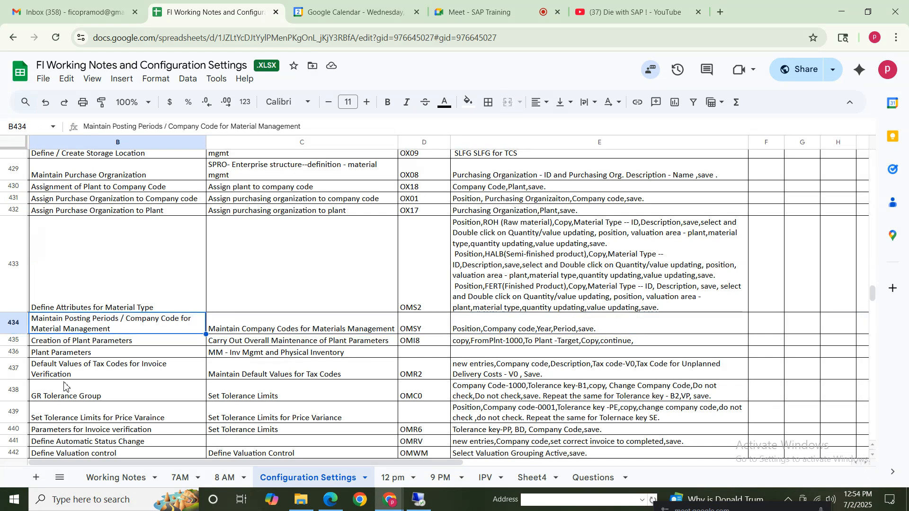
pyautogui.click(19, 341)
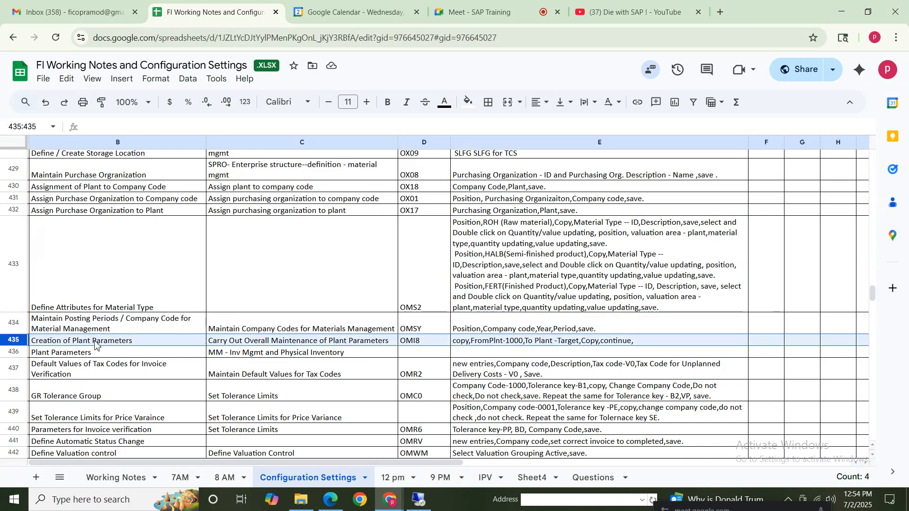
pyautogui.click(97, 341)
pyautogui.click(300, 341)
pyautogui.click(481, 347)
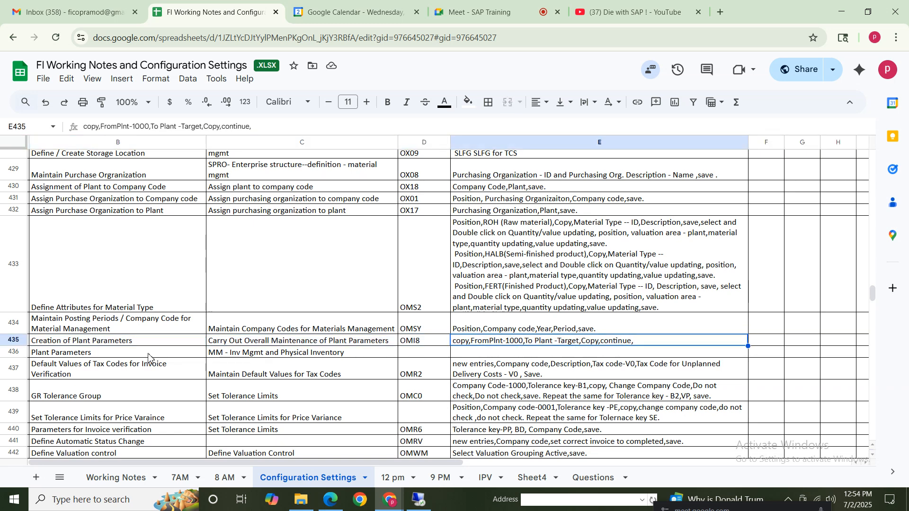
pyautogui.click(85, 344)
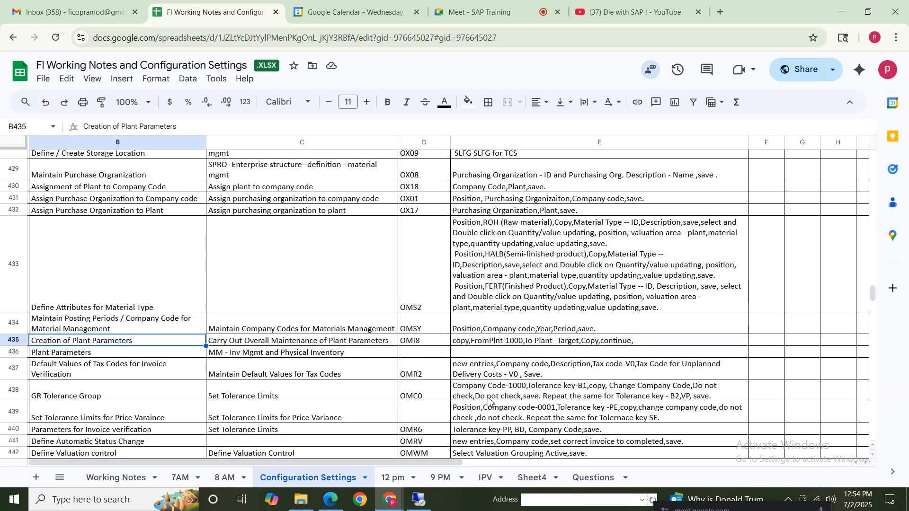
pyautogui.click(428, 346)
# Switch back to SAP, run transaction OMI8, and start copying plant parameters
pyautogui.click(419, 500)
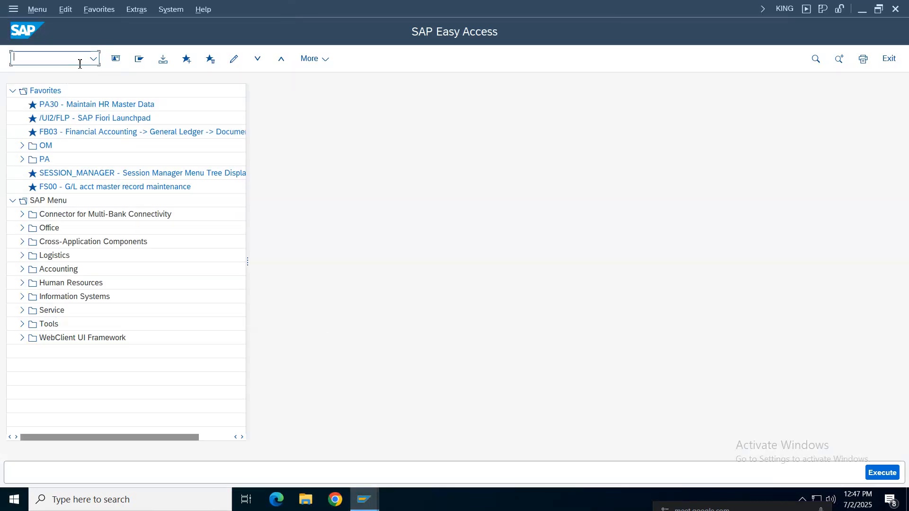
pyautogui.write('omi8')
pyautogui.press('Return')
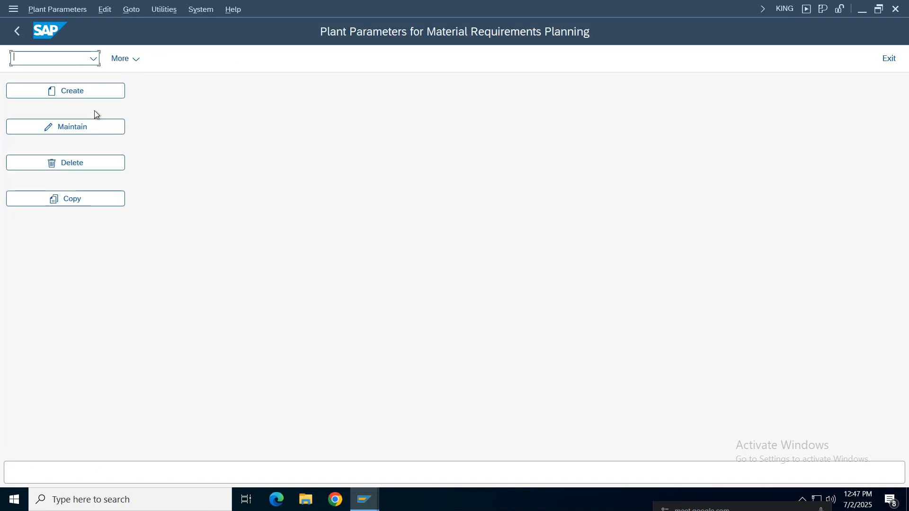
pyautogui.click(90, 198)
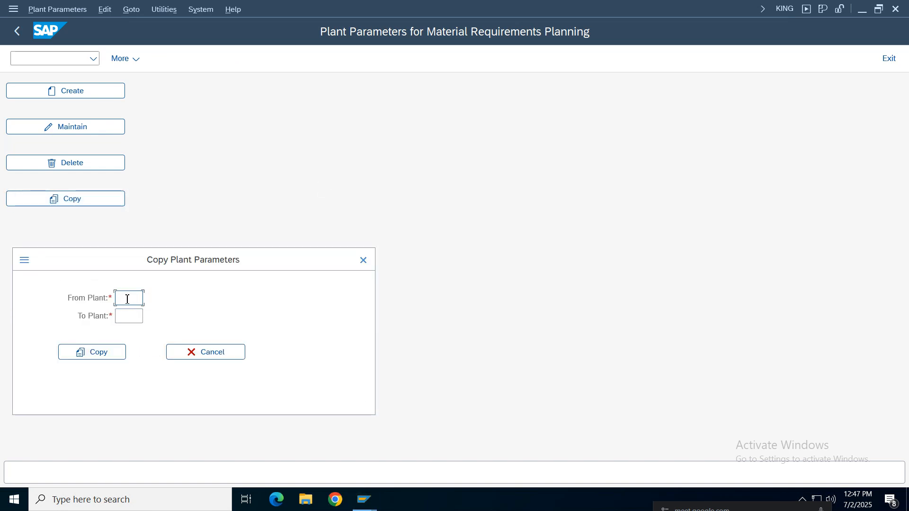
# Look up the available plants and choose 1710 as the source plant for the parameter copy
pyautogui.write('1000')
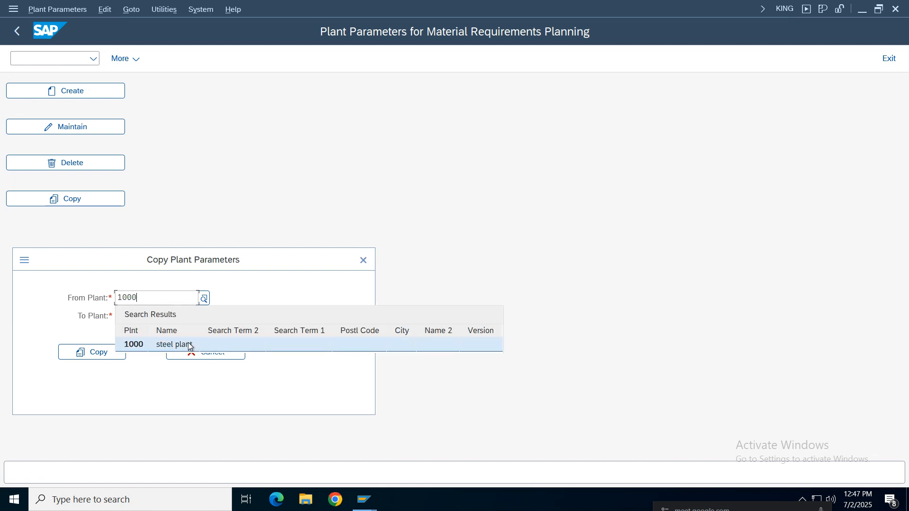
pyautogui.click(137, 346)
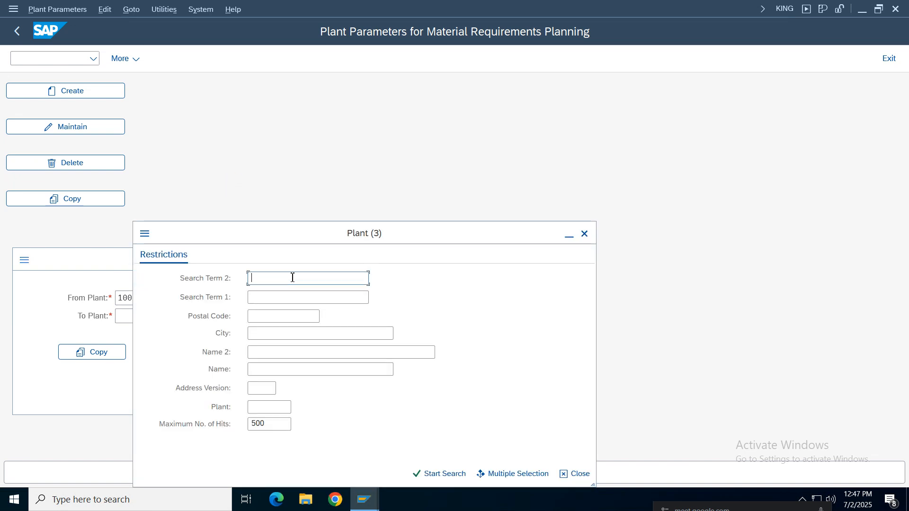
pyautogui.press('Return')
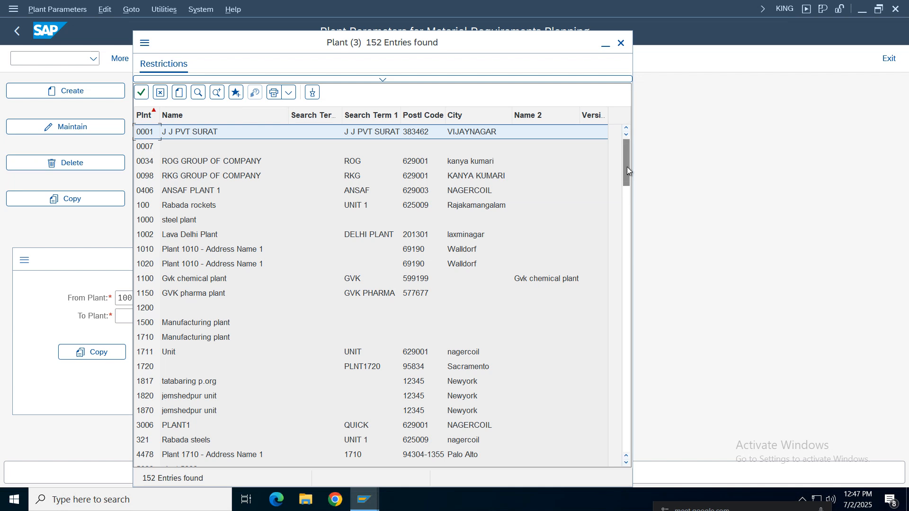
pyautogui.moveTo(627, 166)
pyautogui.mouseDown()
pyautogui.moveTo(625, 443)
pyautogui.moveTo(627, 161)
pyautogui.mouseUp()
pyautogui.doubleClick(146, 342)
pyautogui.press('Tab')
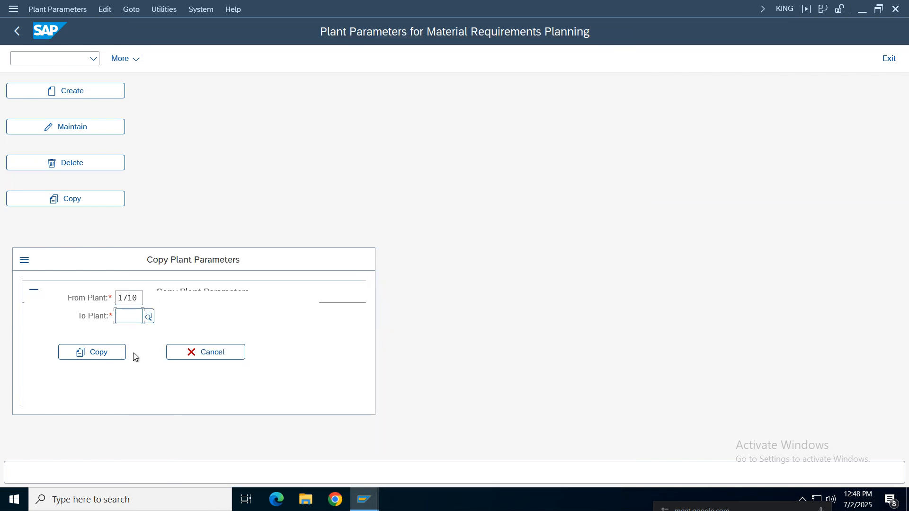
# Copy the parameters to target plant NIKE, overwriting existing values, and record the change in the Nike Group customizing request
pyautogui.write('nik')
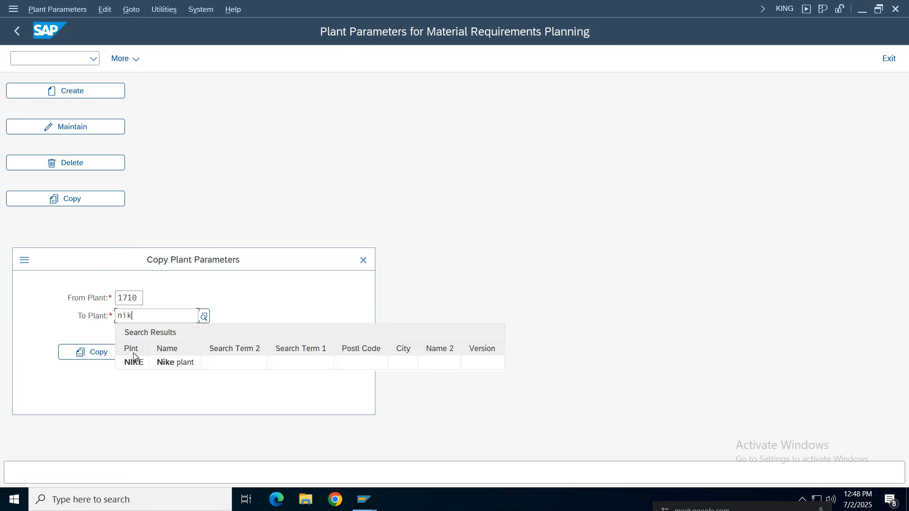
pyautogui.click(134, 362)
pyautogui.click(100, 351)
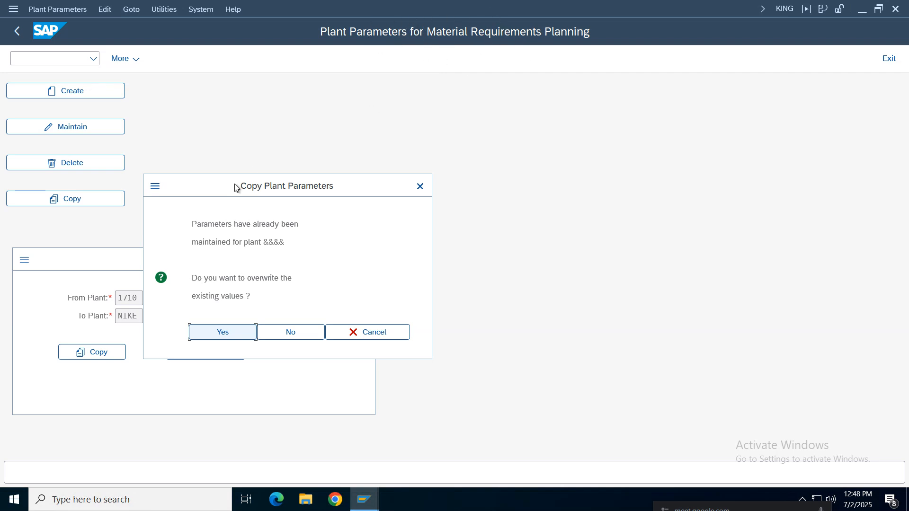
pyautogui.click(226, 333)
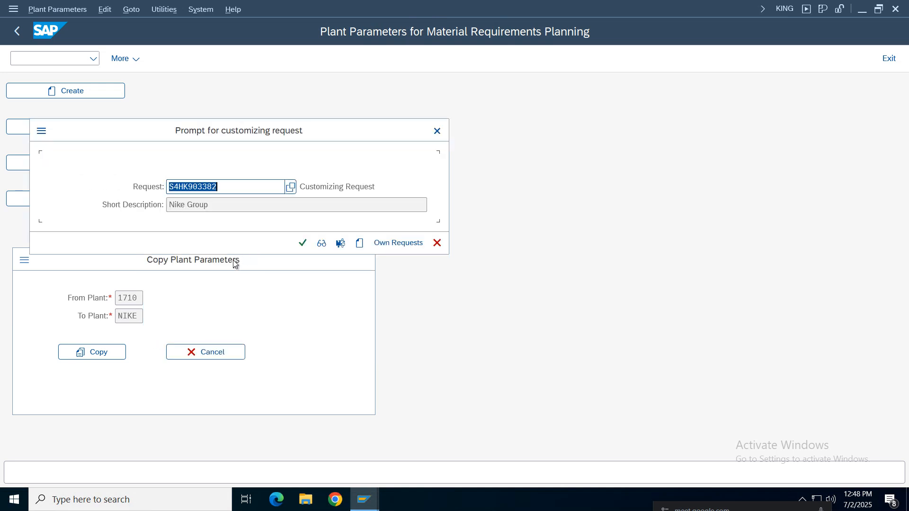
pyautogui.click(304, 244)
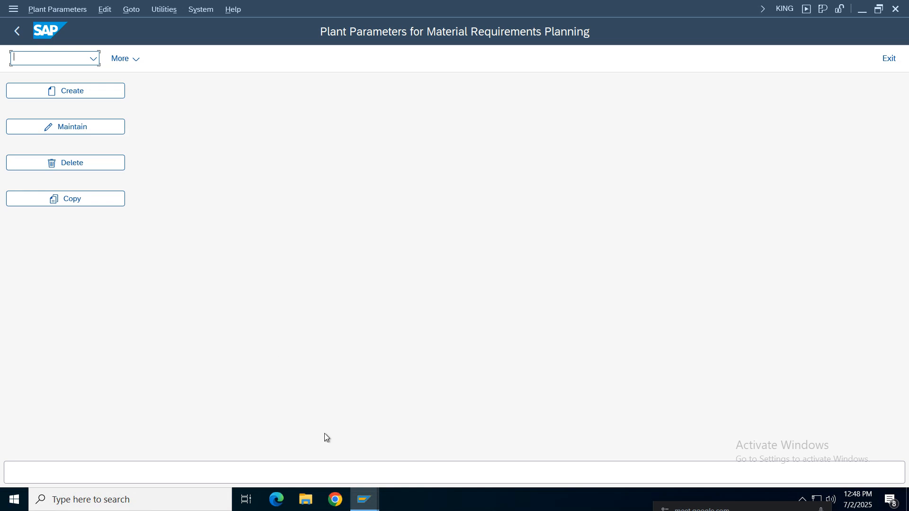
# Recheck the plant parameter copy instructions in the notes spreadsheet, and exit the plant parameters transaction in SAP
pyautogui.moveTo(508, 4)
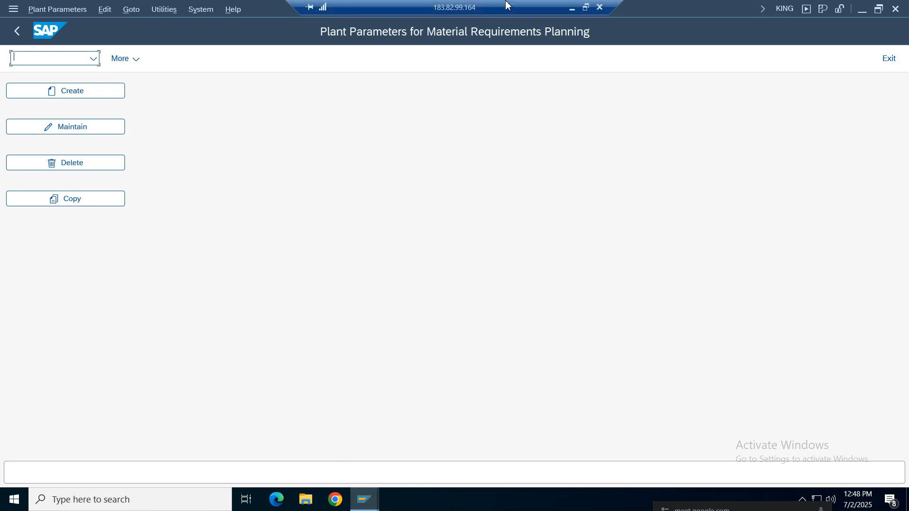
pyautogui.click(572, 8)
pyautogui.click(505, 345)
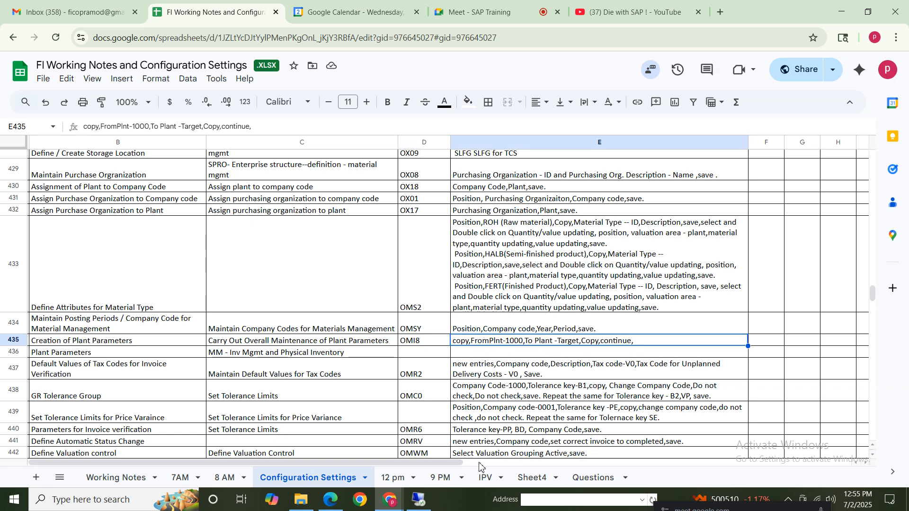
pyautogui.click(419, 500)
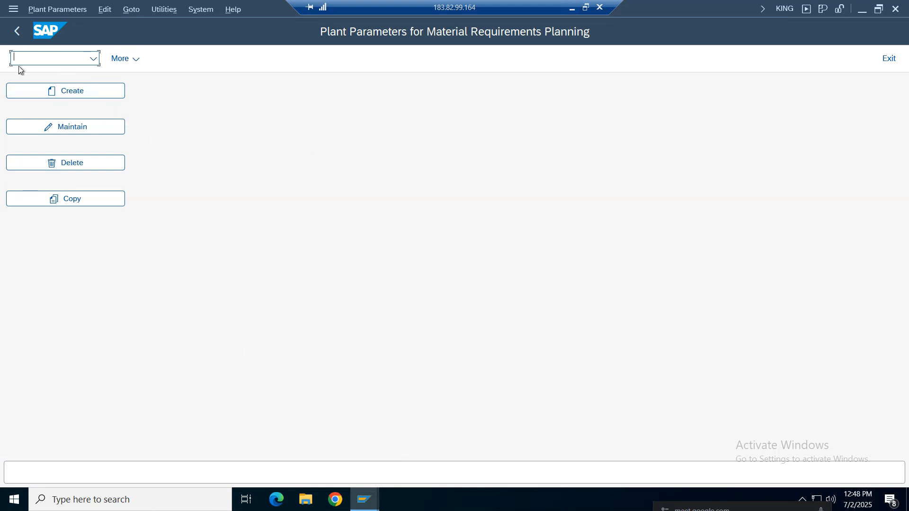
pyautogui.click(17, 33)
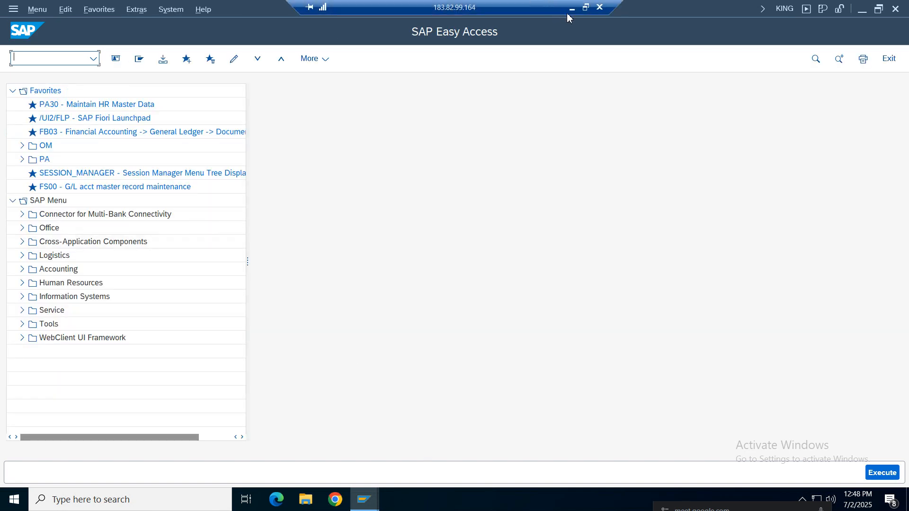
# Return to the notes spreadsheet and read the Plant Parameters row for inventory management and physical inventory
pyautogui.click(570, 10)
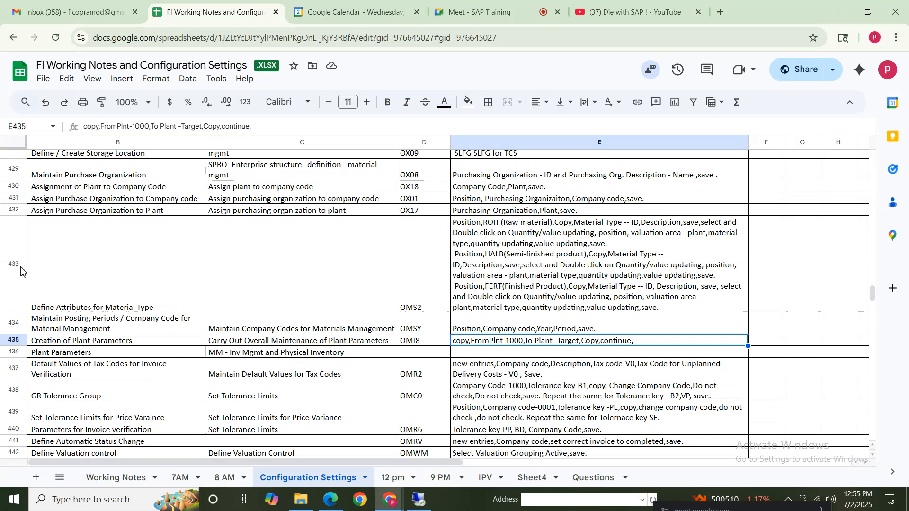
pyautogui.click(95, 342)
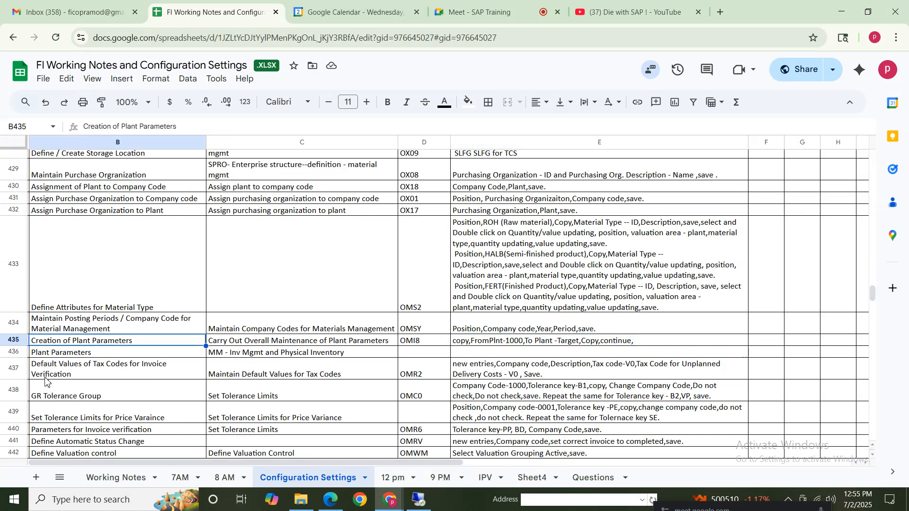
pyautogui.click(70, 358)
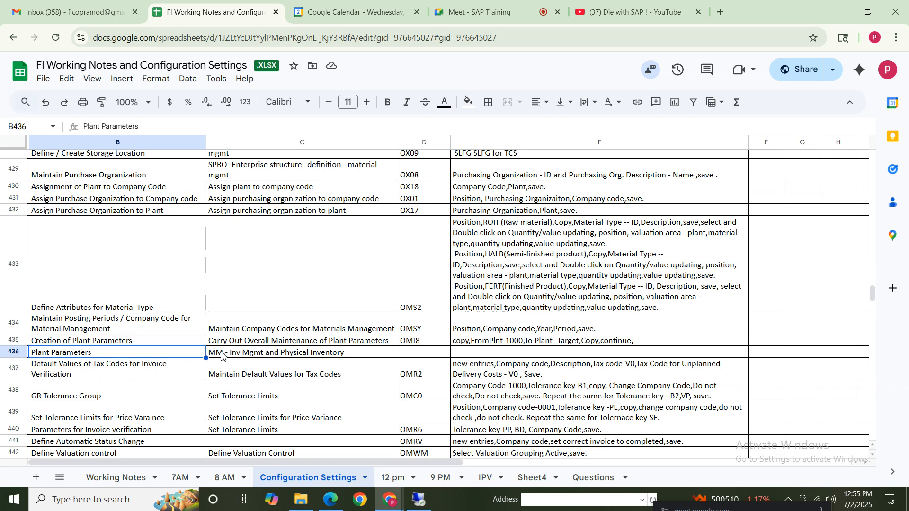
pyautogui.click(414, 352)
# Fill the Plant Parameters row from B436 to E436 with yellow and enter X in F436
pyautogui.click(139, 353)
pyautogui.moveTo(398, 359); pyautogui.dragTo(474, 354)
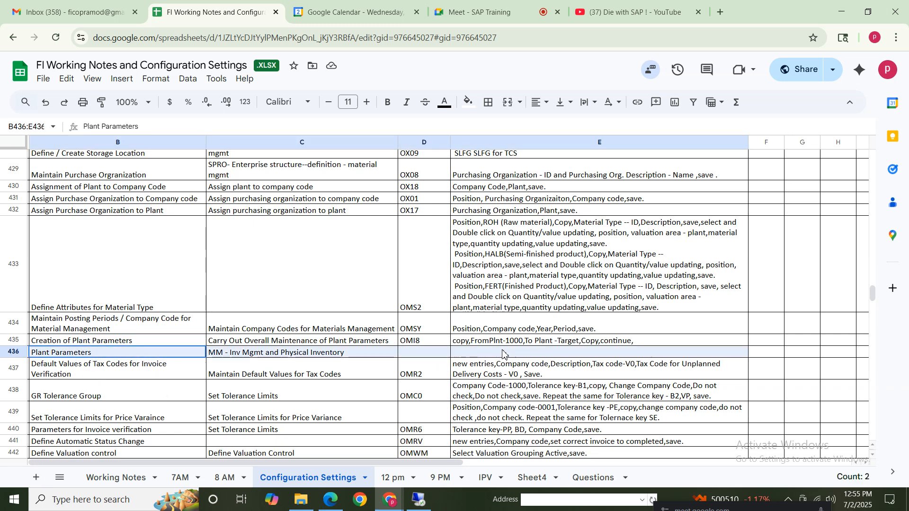
pyautogui.click(468, 102)
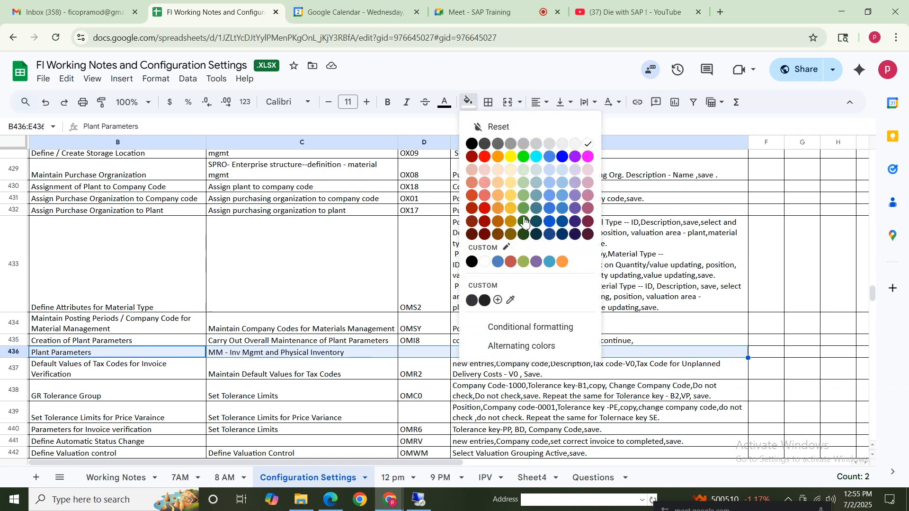
pyautogui.click(484, 156)
pyautogui.click(471, 112)
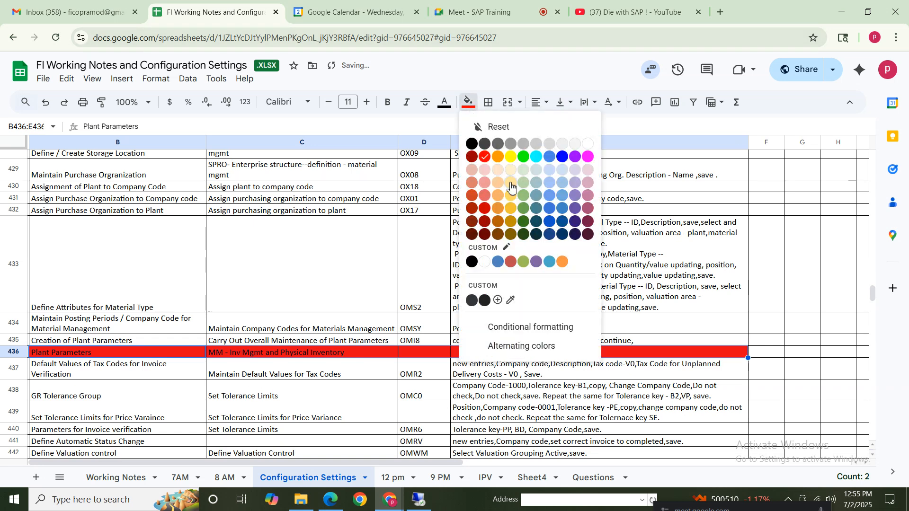
pyautogui.click(507, 156)
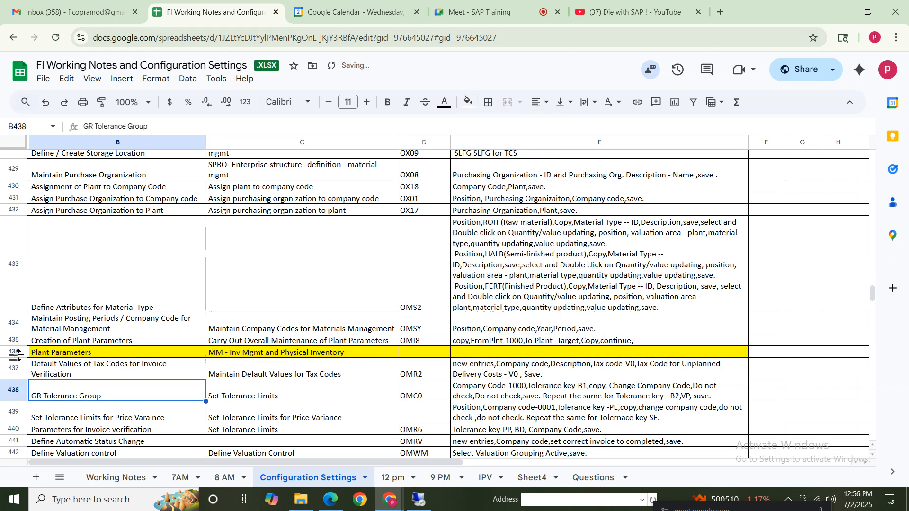
pyautogui.click(768, 355)
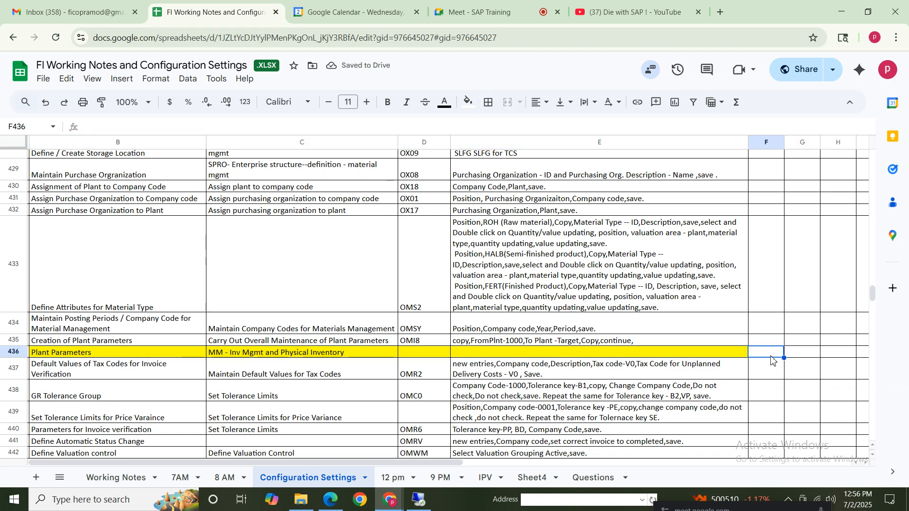
pyautogui.write('X')
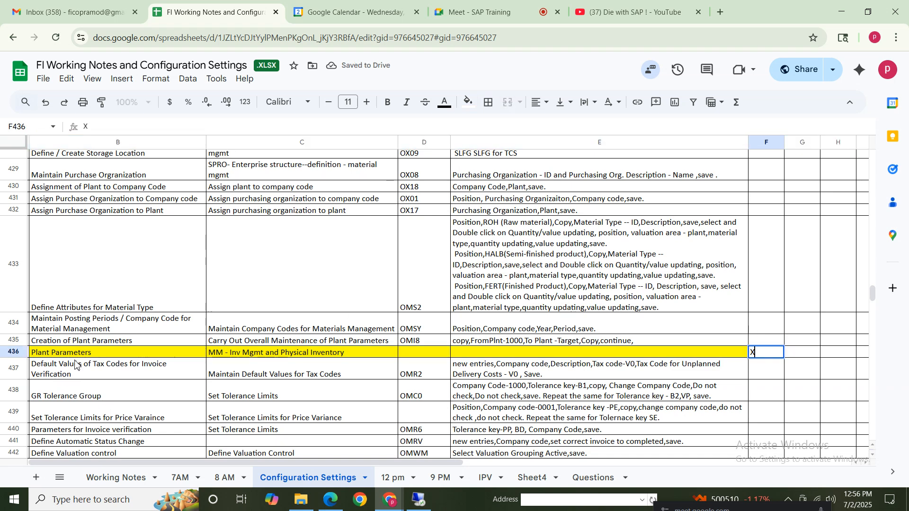
pyautogui.click(85, 354)
# Look through the tasks following the Plant Parameters row, down to Copy change Movement Types
pyautogui.click(218, 355)
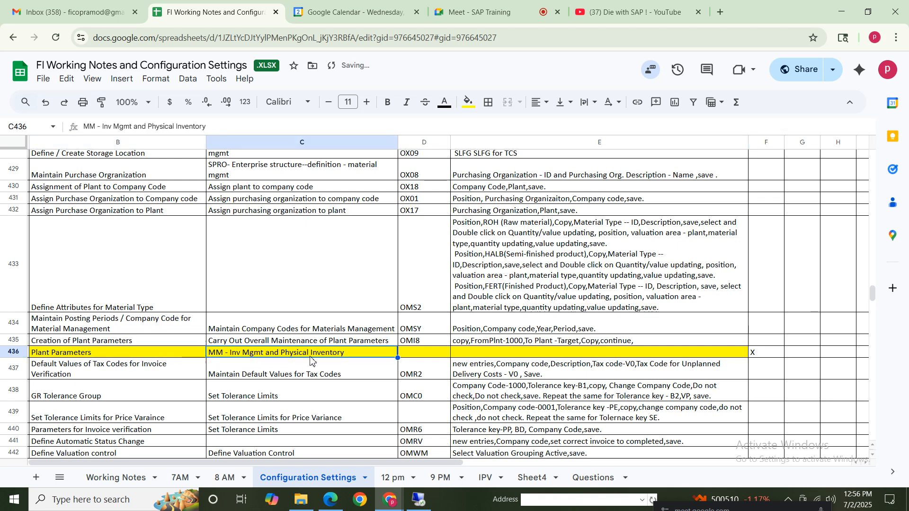
pyautogui.click(87, 376)
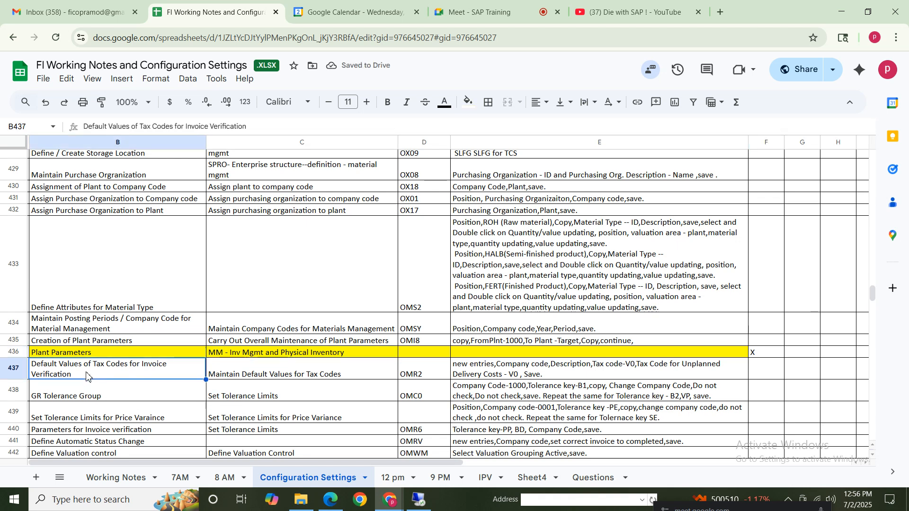
pyautogui.press('Down')
pyautogui.press('Down')
pyautogui.press('Down')
pyautogui.press('Down')
pyautogui.press('Down')
pyautogui.press('Down')
pyautogui.press('Down')
pyautogui.press('Down')
pyautogui.press('Down')
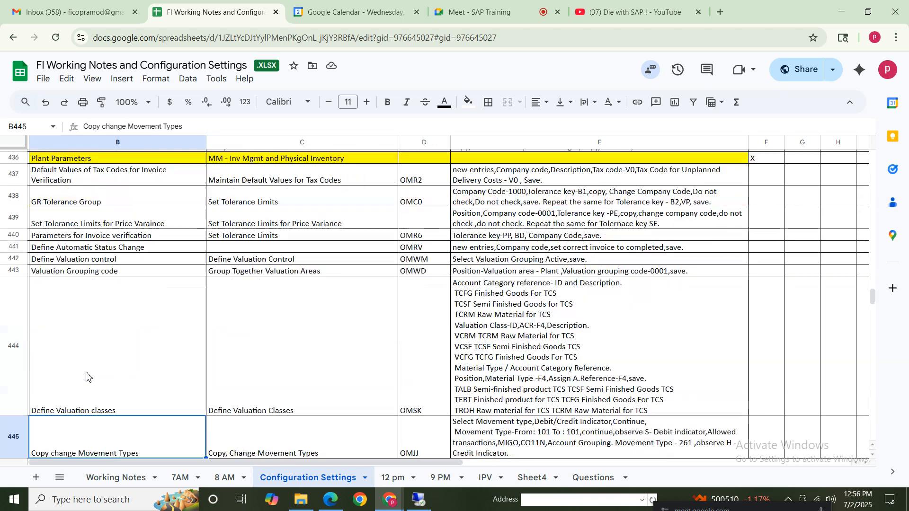
pyautogui.press('Up')
pyautogui.press('Up')
pyautogui.press('Up')
pyautogui.press('Up')
pyautogui.press('Up')
pyautogui.press('Up')
pyautogui.press('Up')
pyautogui.press('Up')
pyautogui.press('Up')
pyautogui.press('Up')
pyautogui.press('Up')
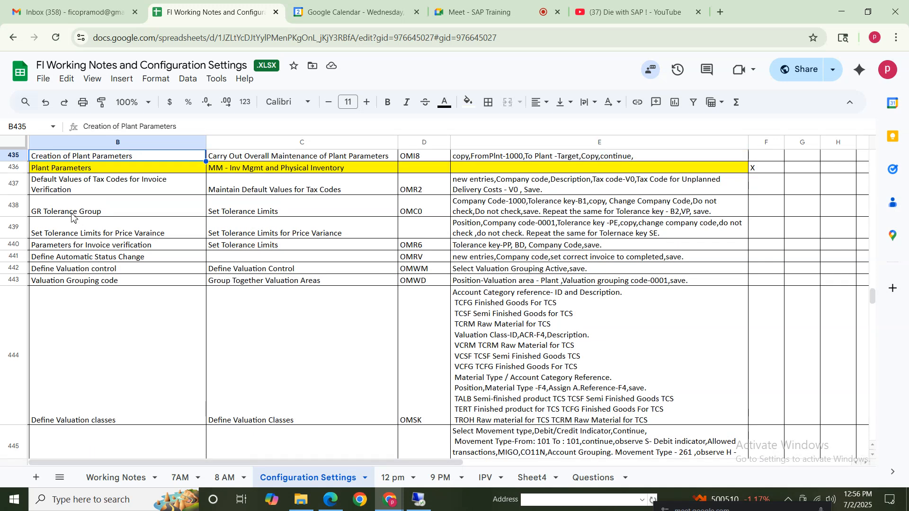
# Read the row on default values of tax codes for invoice verification, including its transaction code and instructions
pyautogui.click(62, 188)
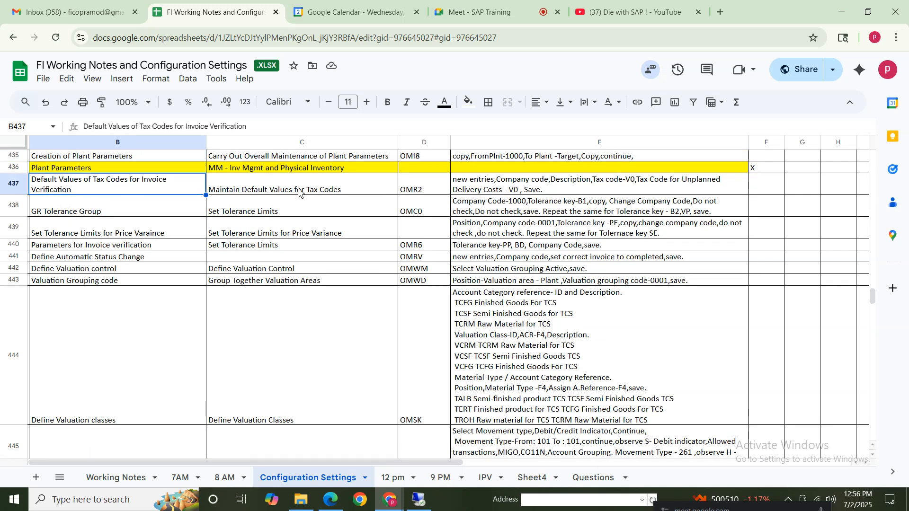
pyautogui.click(344, 189)
pyautogui.click(443, 189)
pyautogui.click(500, 194)
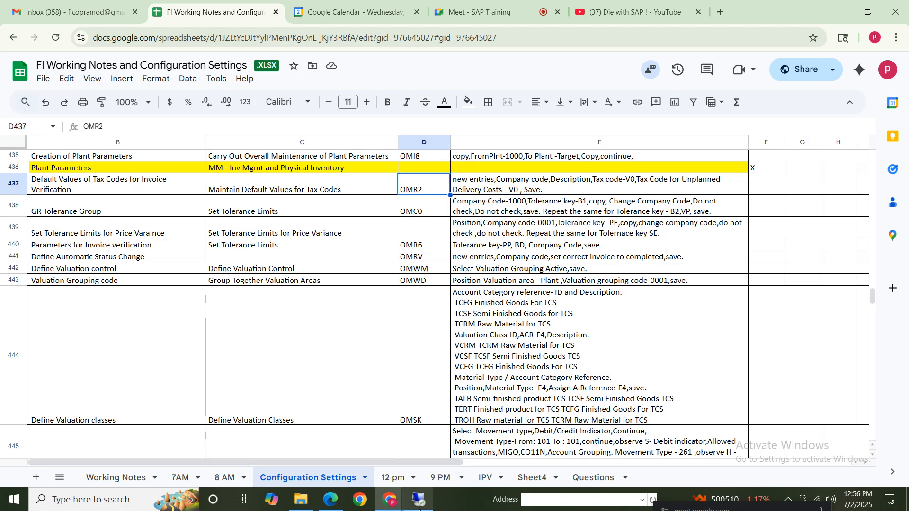
# Switch to SAP and open the tax defaults for invoice verification with transaction OMR2
pyautogui.click(419, 500)
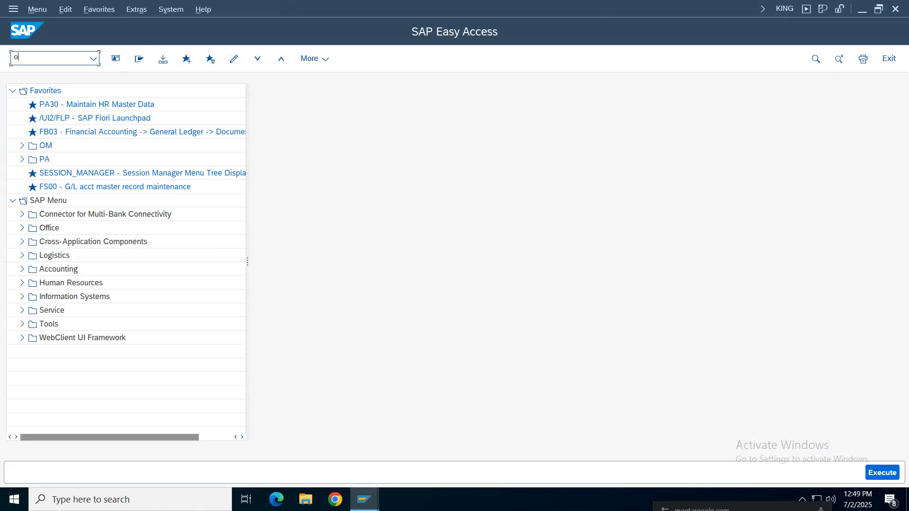
pyautogui.write('omr2')
pyautogui.press('Return')
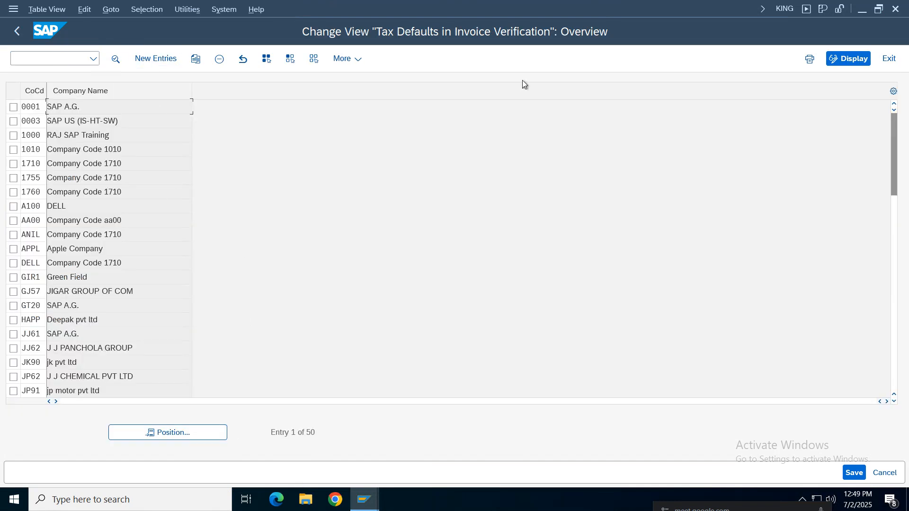
# Check the OMR2 instructions in cell E437 of the notes spreadsheet and return to SAP
pyautogui.click(572, 8)
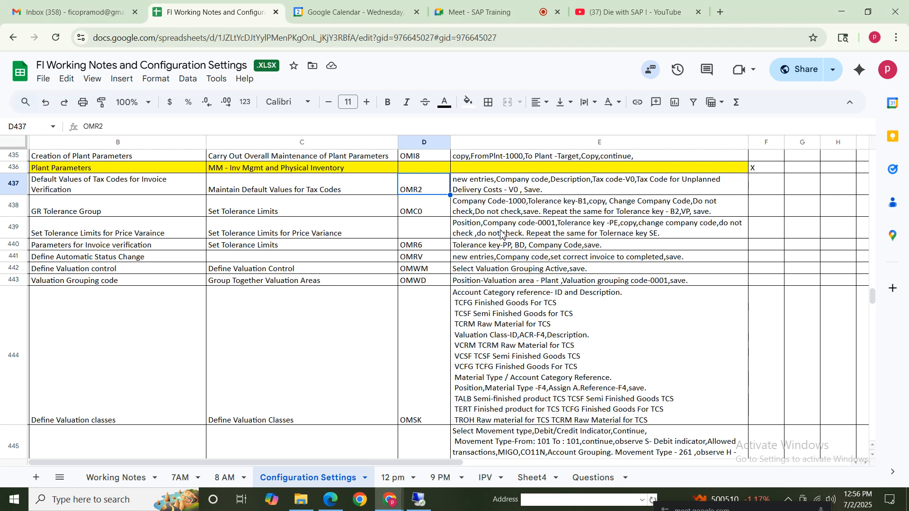
pyautogui.click(496, 183)
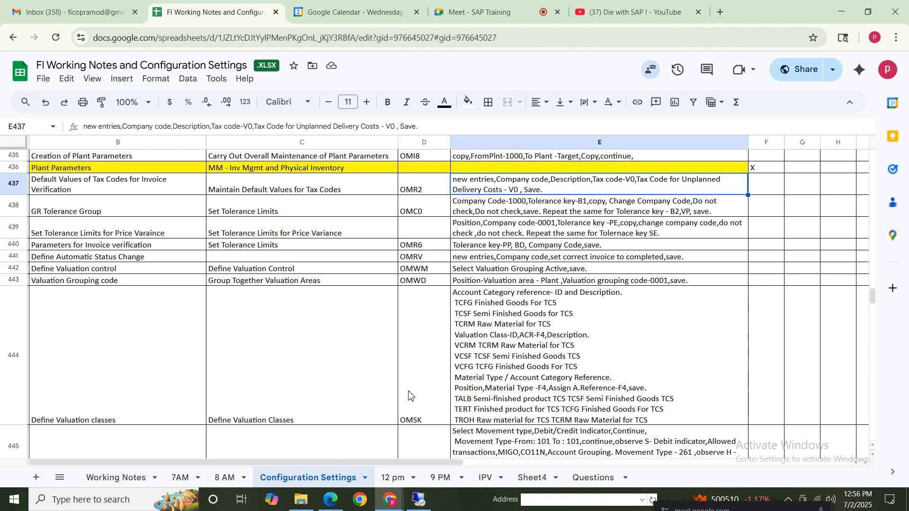
pyautogui.click(415, 503)
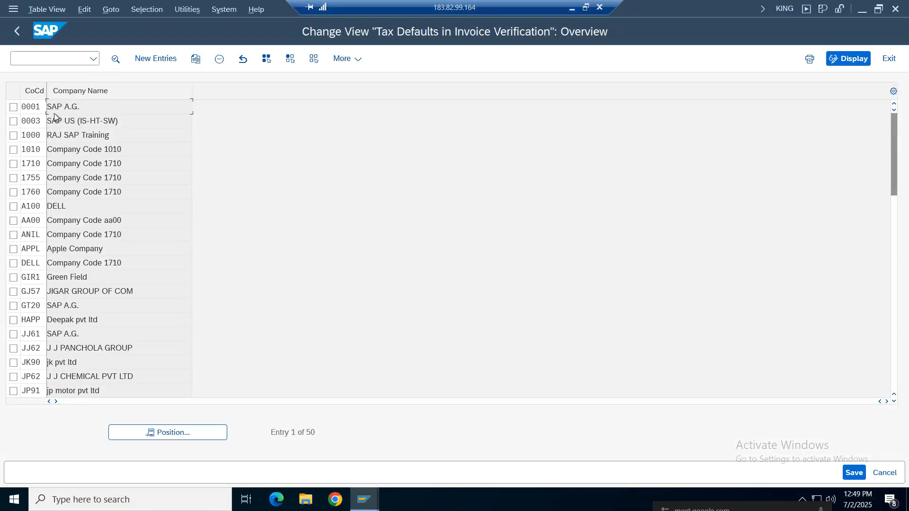
# Create a new tax defaults entry for company code NIKE with domestic tax code V0
pyautogui.click(127, 60)
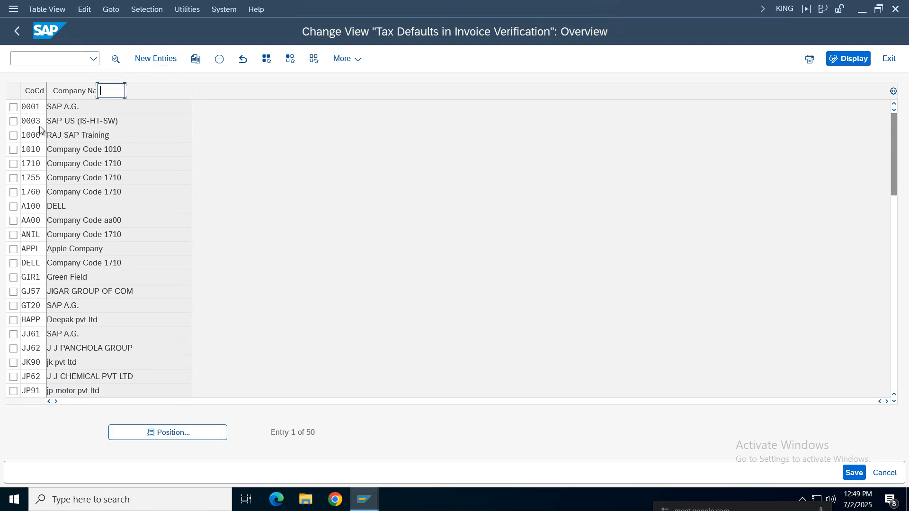
pyautogui.write('nike')
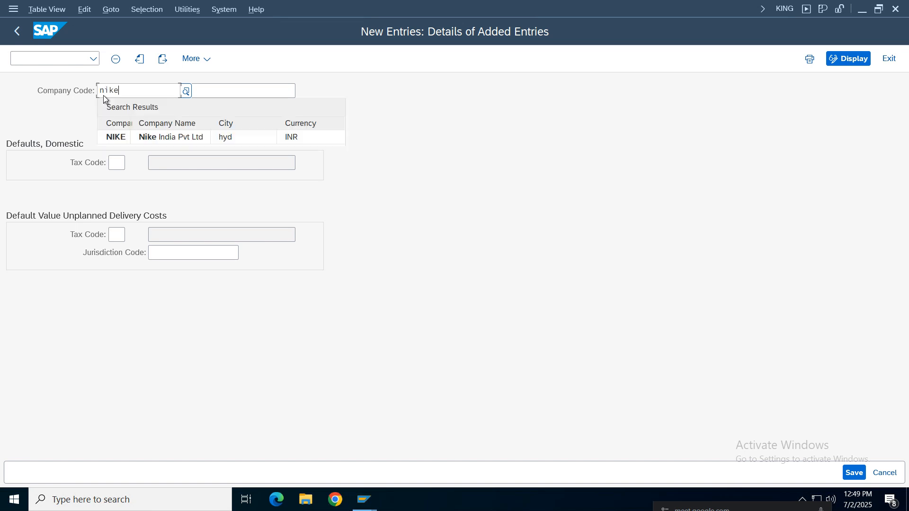
pyautogui.press('Tab')
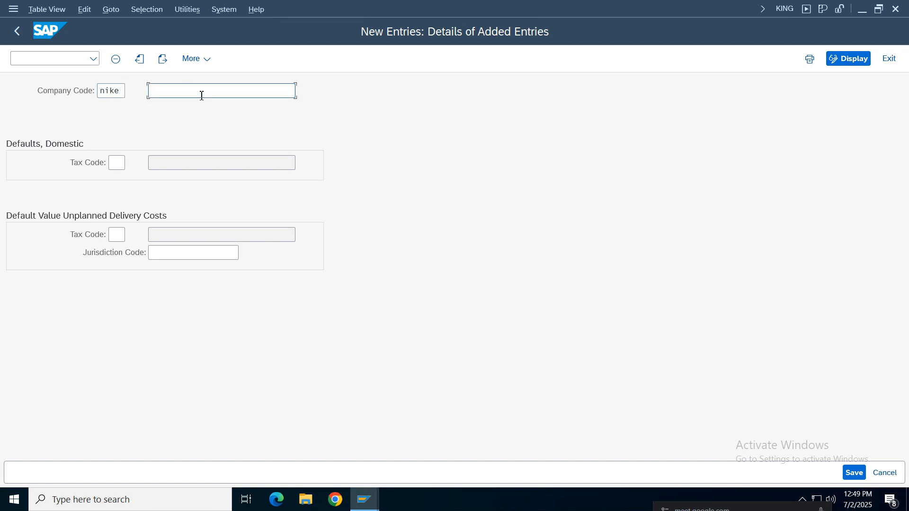
pyautogui.click(118, 163)
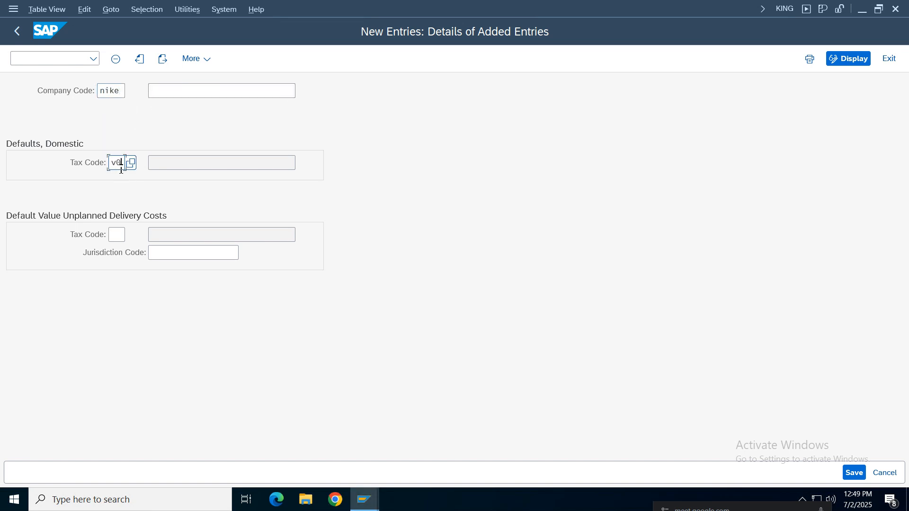
pyautogui.write('v0')
pyautogui.press('Return')
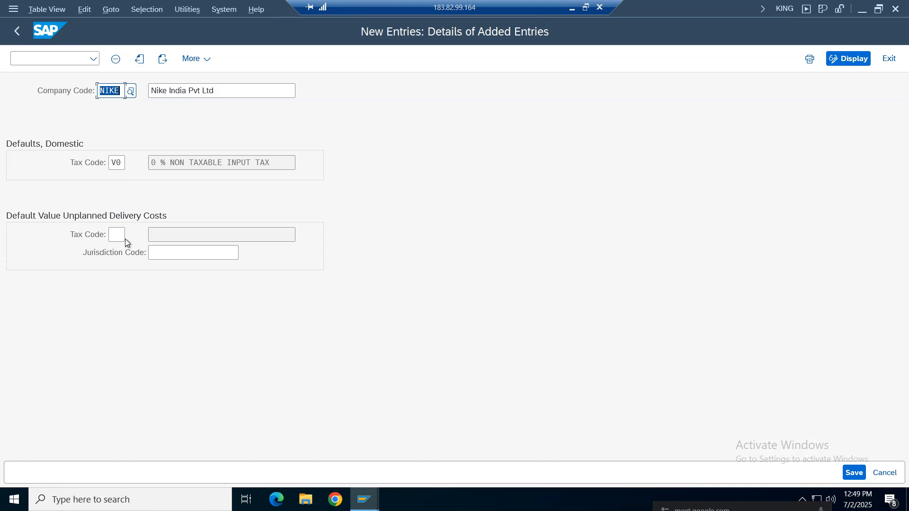
# Set the tax code for unplanned delivery costs to V0 and open the NIKE entry's company description for editing
pyautogui.click(120, 235)
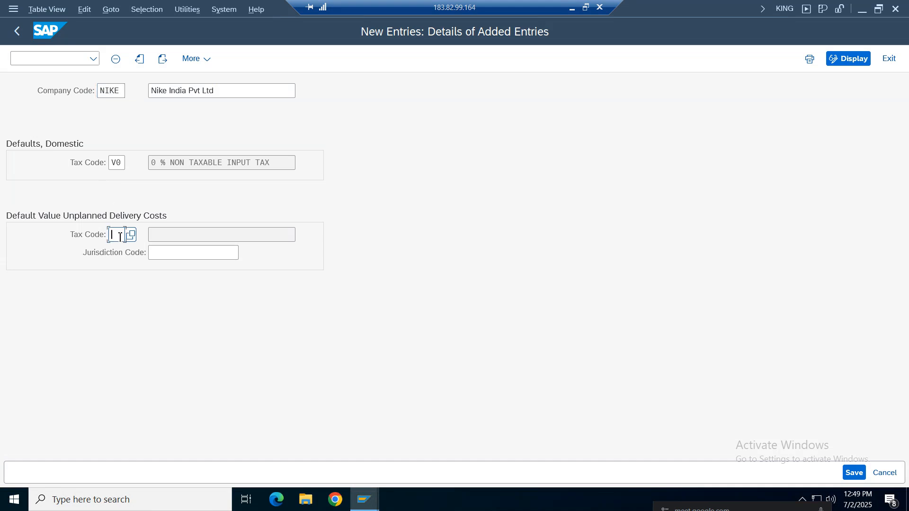
pyautogui.write('V')
pyautogui.press('Return')
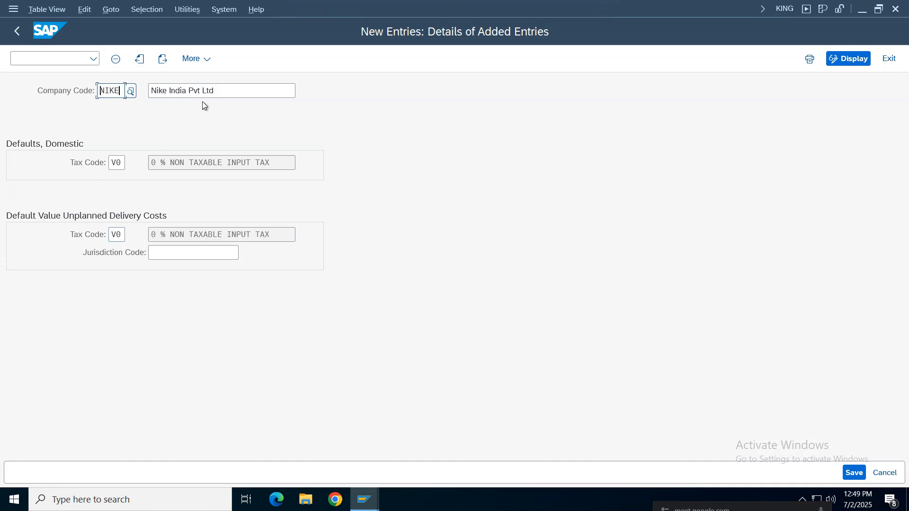
pyautogui.click(236, 97)
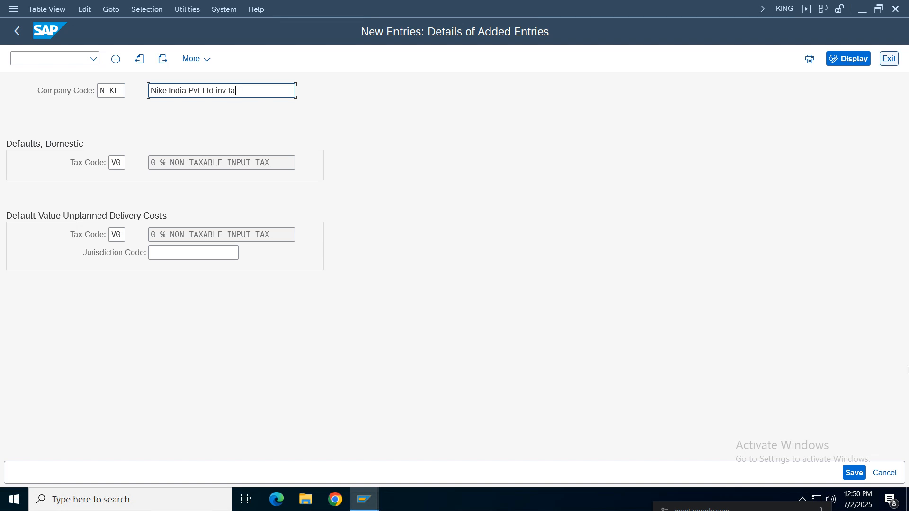
# Save the NIKE tax defaults entry under the Nike Group customizing request and return to SAP Easy Access
pyautogui.click(854, 473)
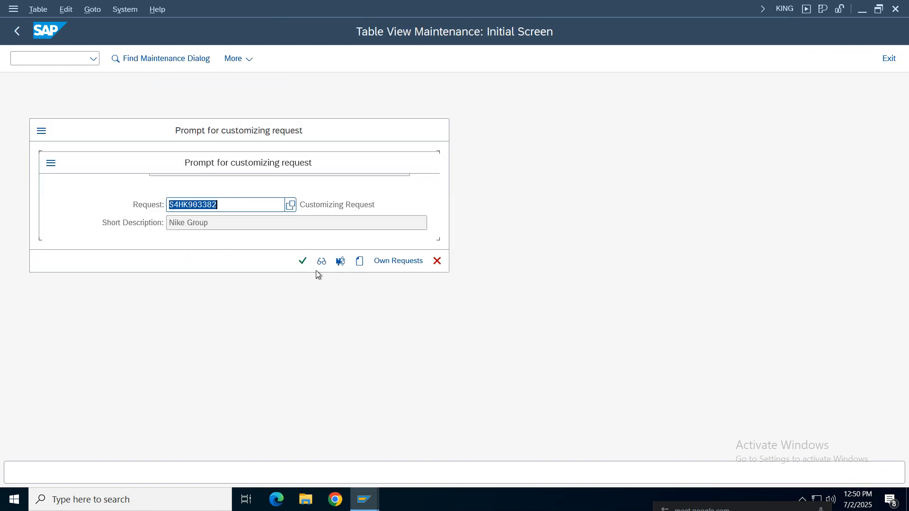
pyautogui.click(302, 262)
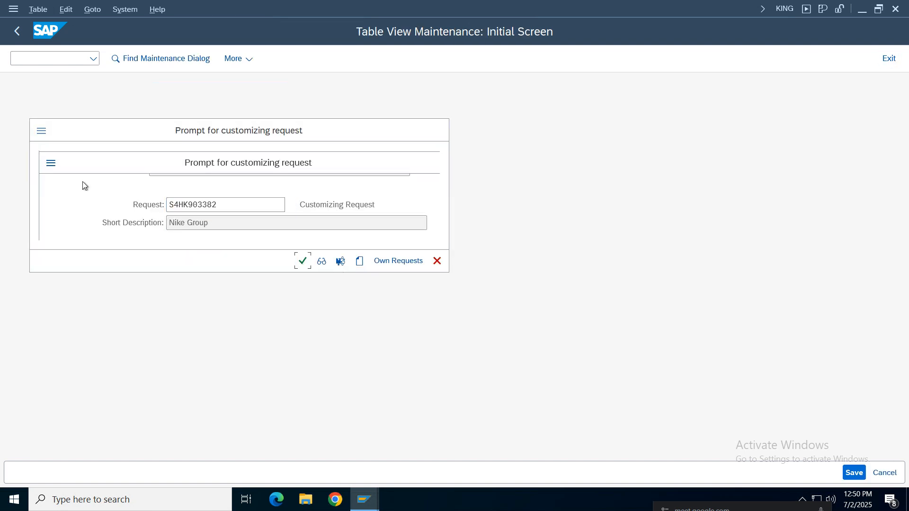
pyautogui.click(17, 31)
pyautogui.click(17, 31)
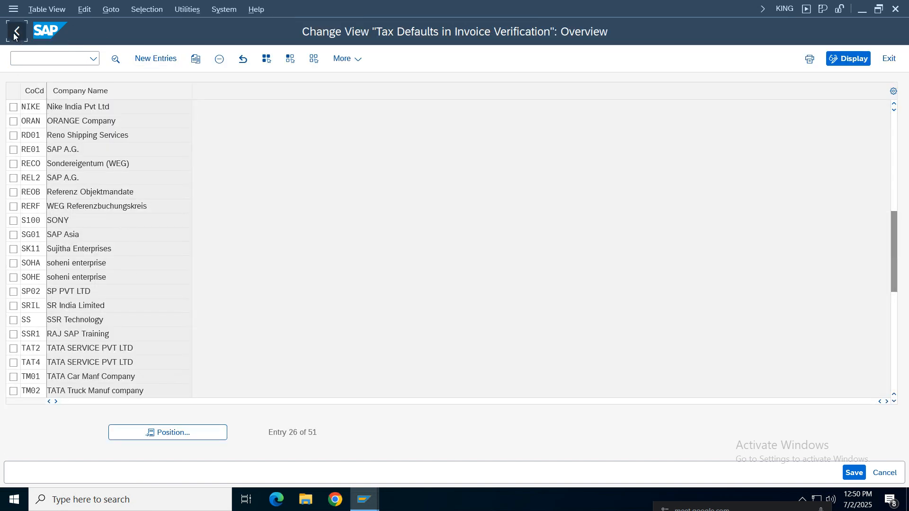
# Switch to the notes spreadsheet and review the GR Tolerance Group row 438, including its transaction code and instructions
pyautogui.moveTo(515, 4)
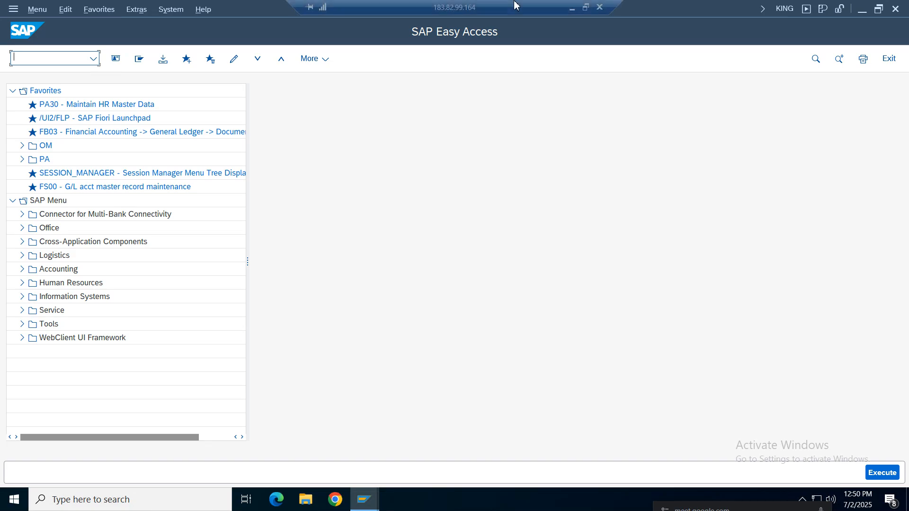
pyautogui.click(571, 8)
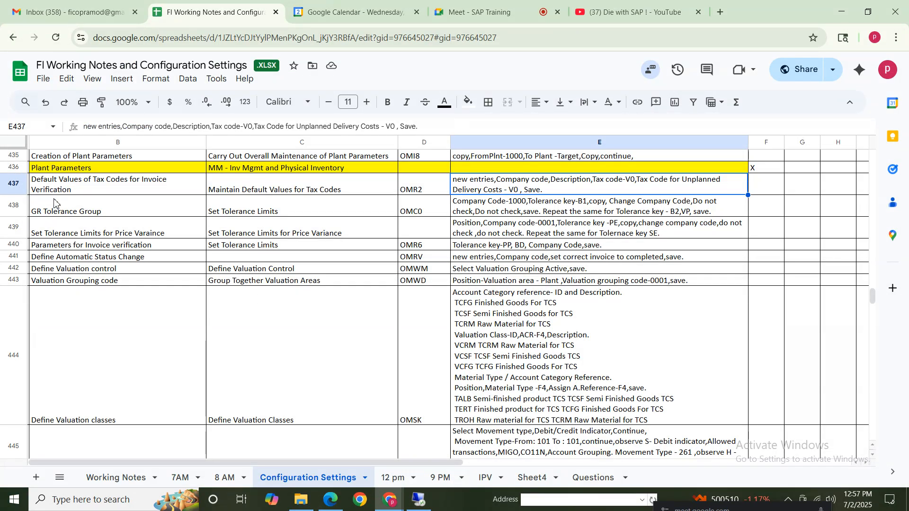
pyautogui.click(19, 187)
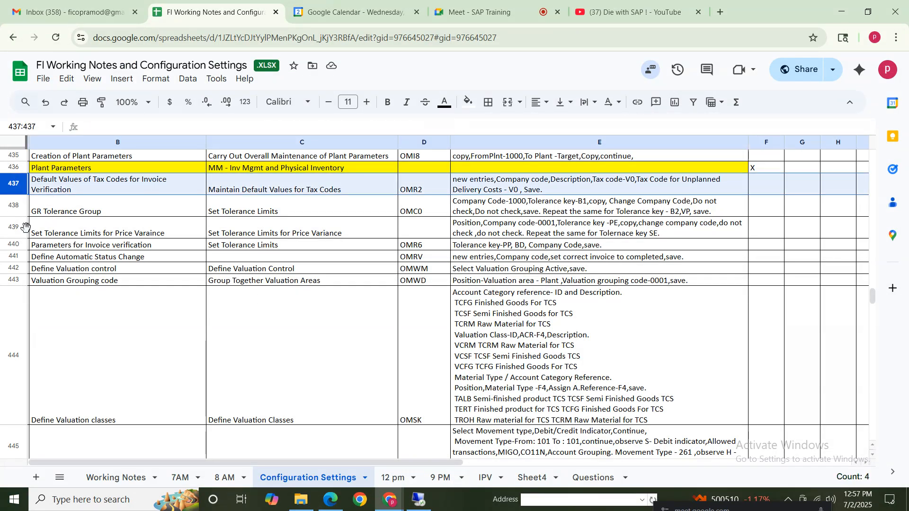
pyautogui.click(57, 210)
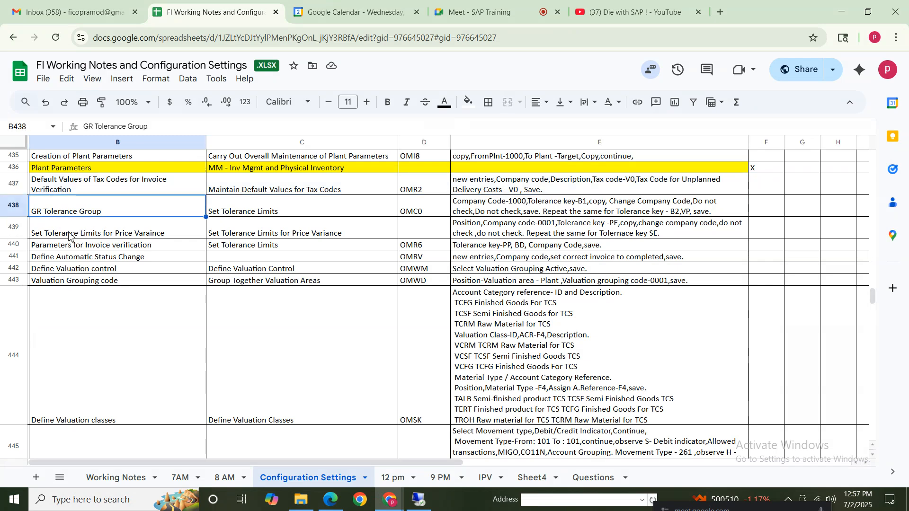
pyautogui.click(338, 213)
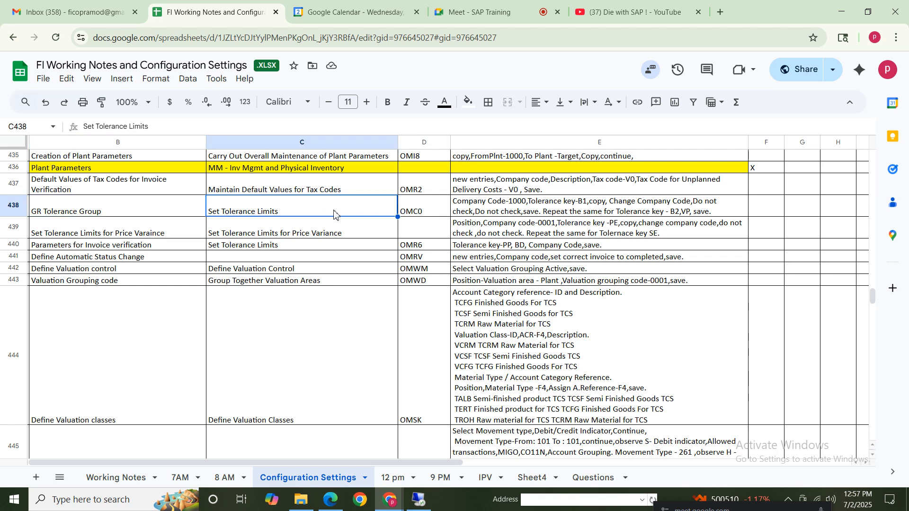
pyautogui.click(525, 211)
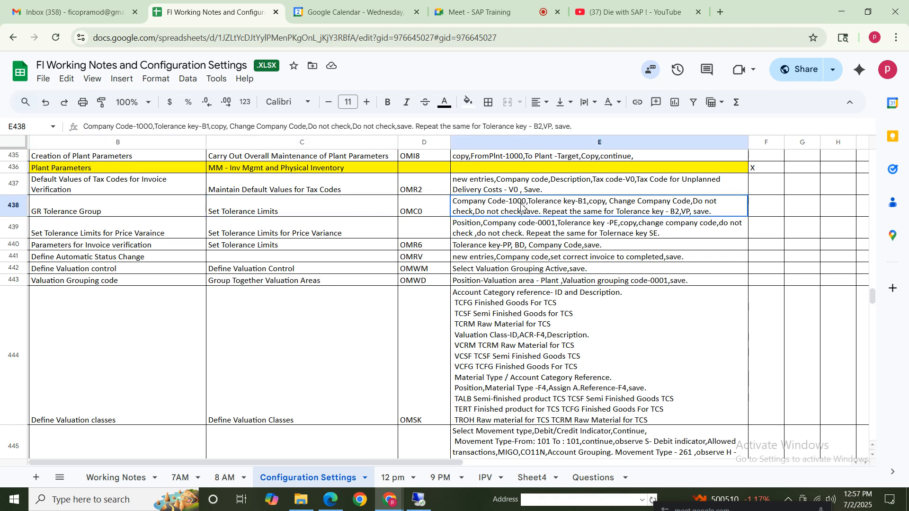
pyautogui.click(396, 212)
pyautogui.click(422, 213)
# Switch to SAP and open the goods receipt tolerance limits with transaction OMC0
pyautogui.click(418, 499)
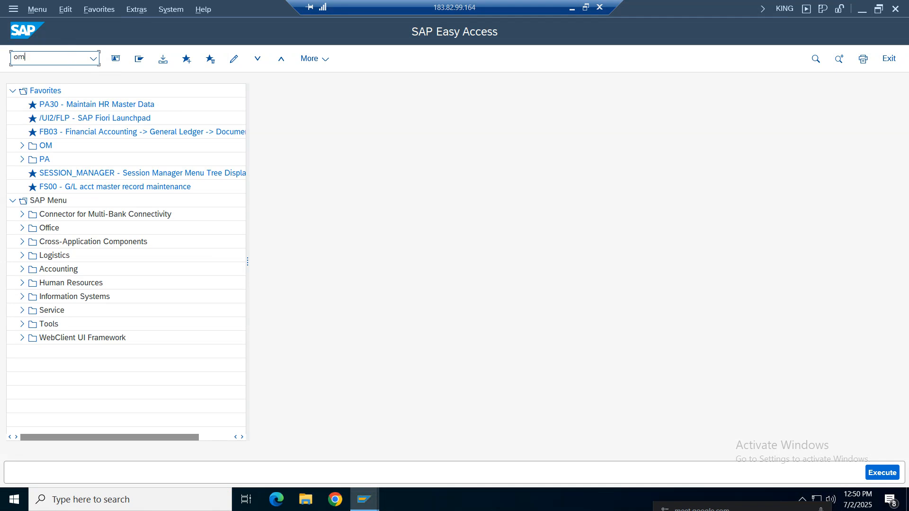
pyautogui.write('omc0')
pyautogui.press('Return')
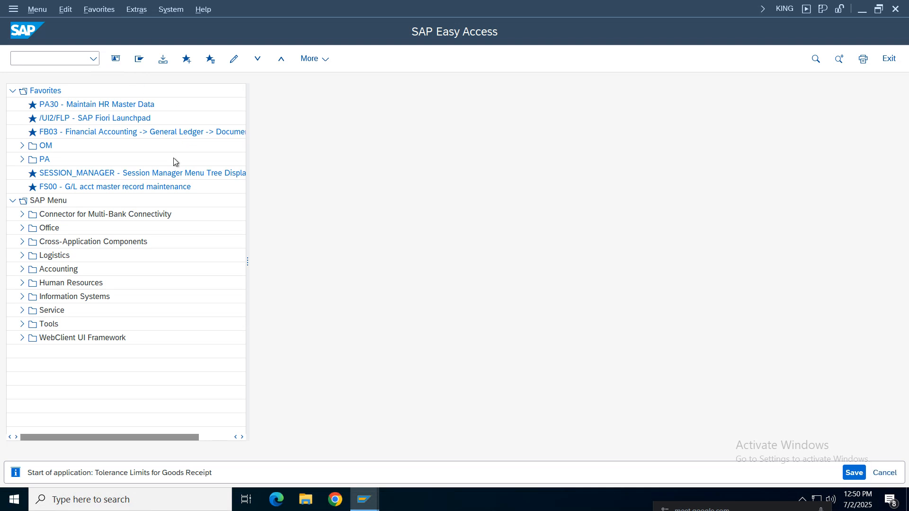
pyautogui.click(137, 59)
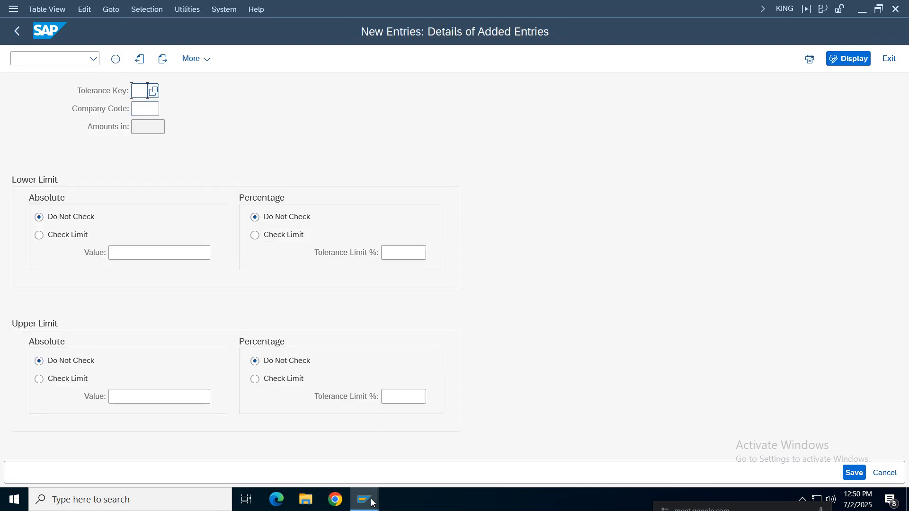
pyautogui.press('Return')
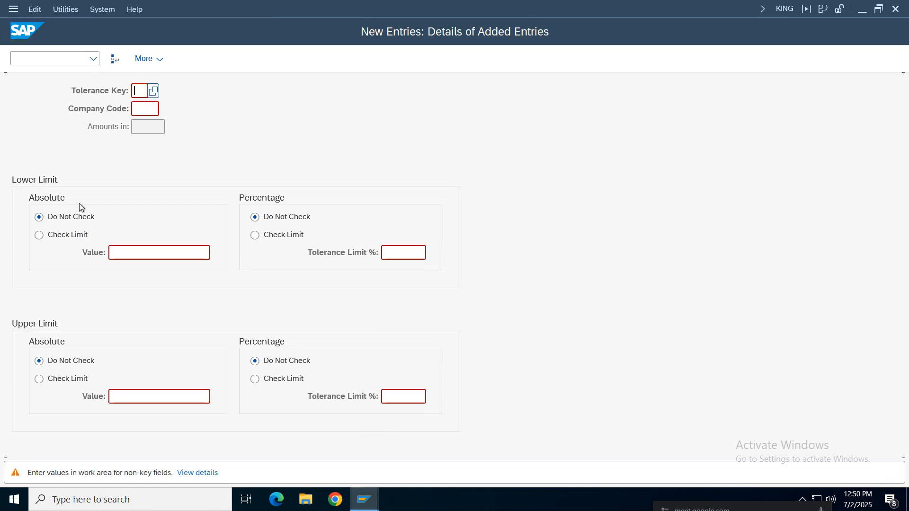
pyautogui.press('F12')
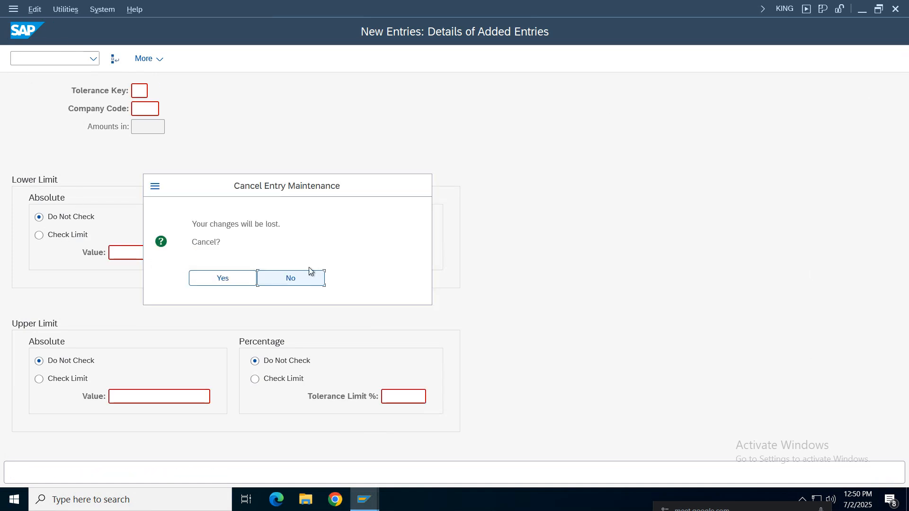
pyautogui.click(235, 277)
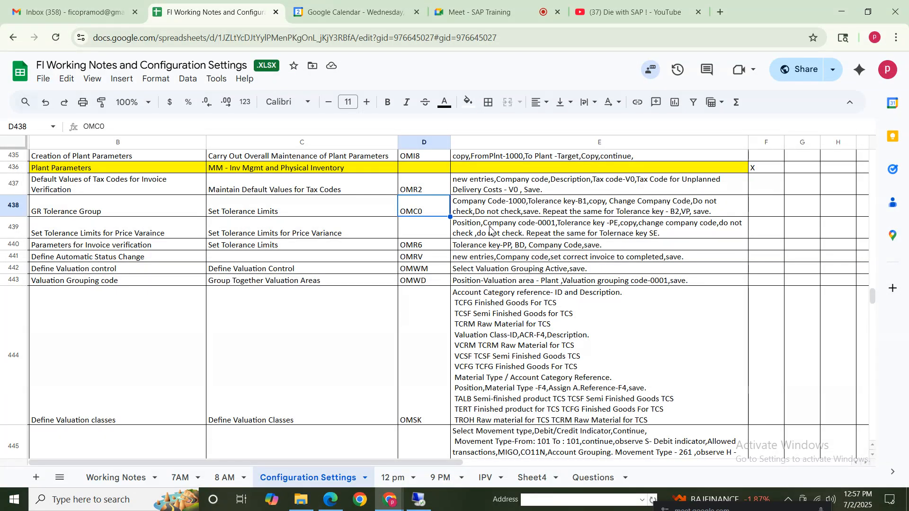
# Recheck the instructions in cell E438 of the notes, return to SAP and start copying company code 0001's tolerance entries B1, B2 and VP
pyautogui.click(490, 209)
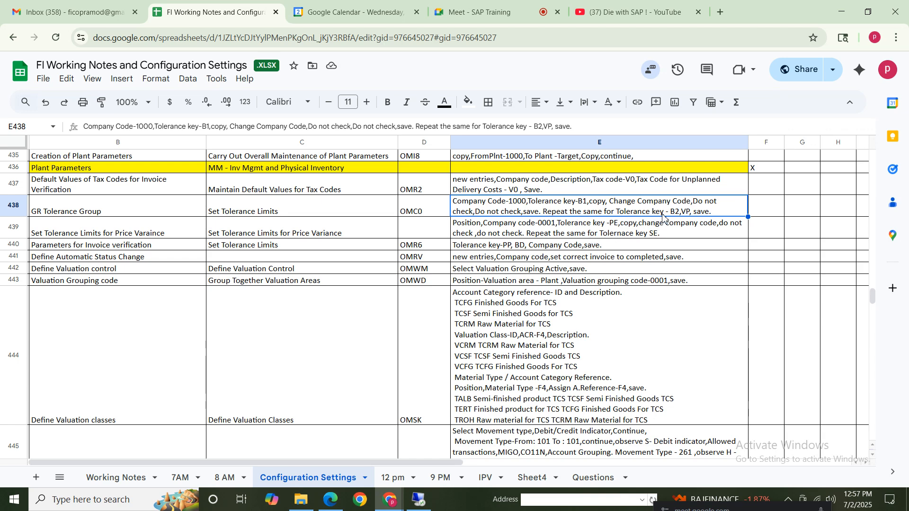
pyautogui.click(419, 500)
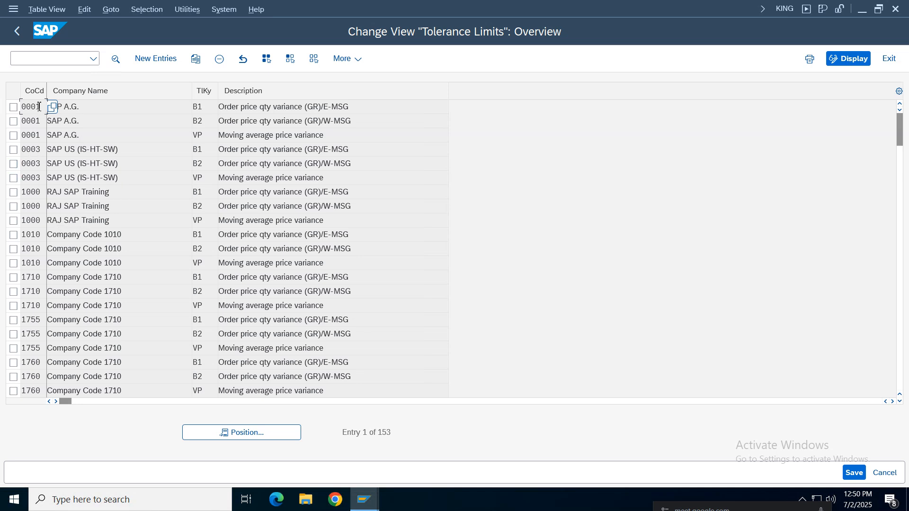
pyautogui.click(14, 108)
pyautogui.click(14, 122)
pyautogui.click(13, 136)
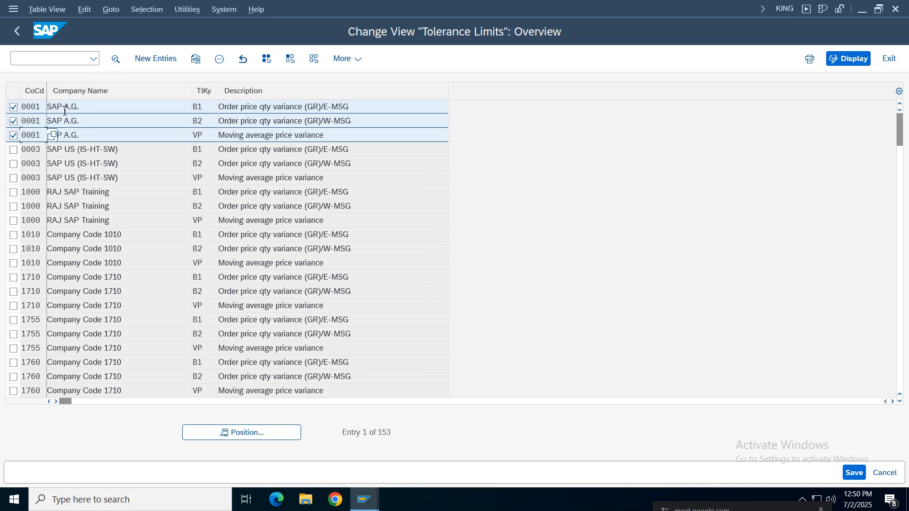
pyautogui.click(90, 136)
pyautogui.click(200, 64)
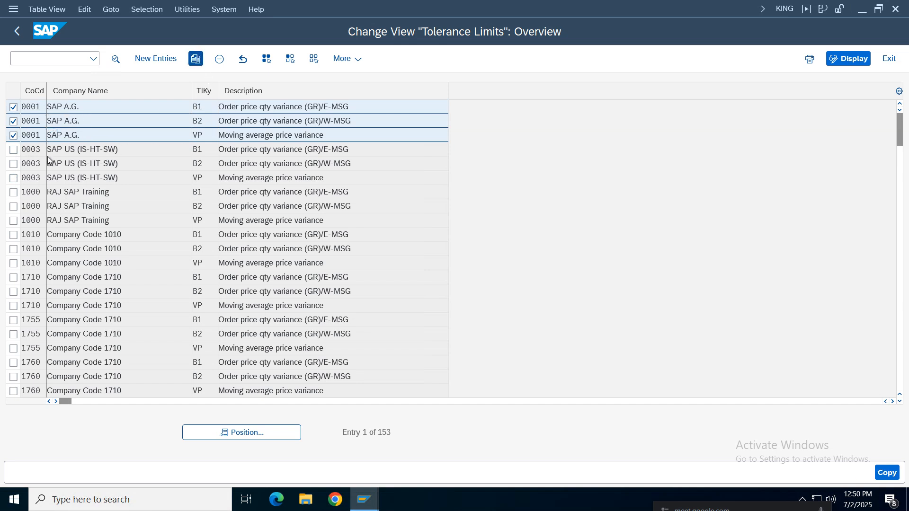
# Copy tolerance key B1 to company code NIKE with the lower and upper percentage limits set to Do Not Check
pyautogui.click(156, 114)
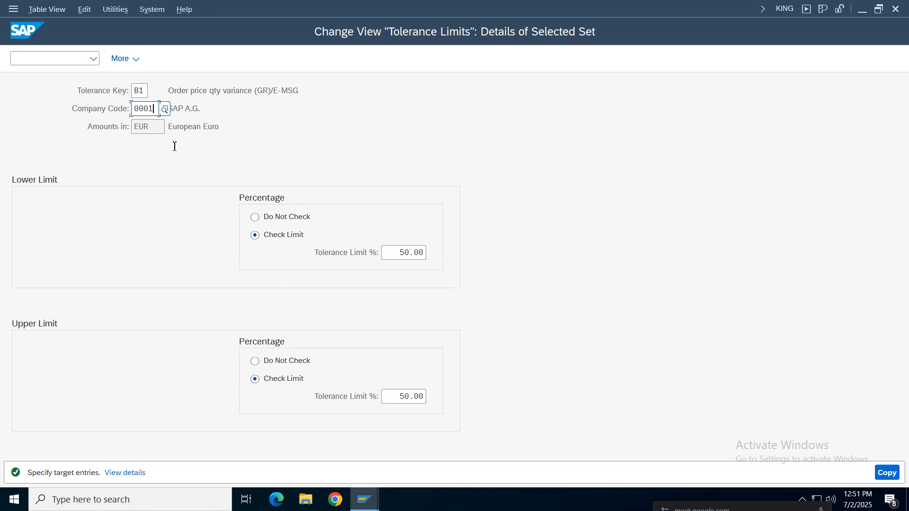
pyautogui.press('BackSpace')
pyautogui.press('BackSpace')
pyautogui.press('BackSpace')
pyautogui.press('BackSpace')
pyautogui.write('nike')
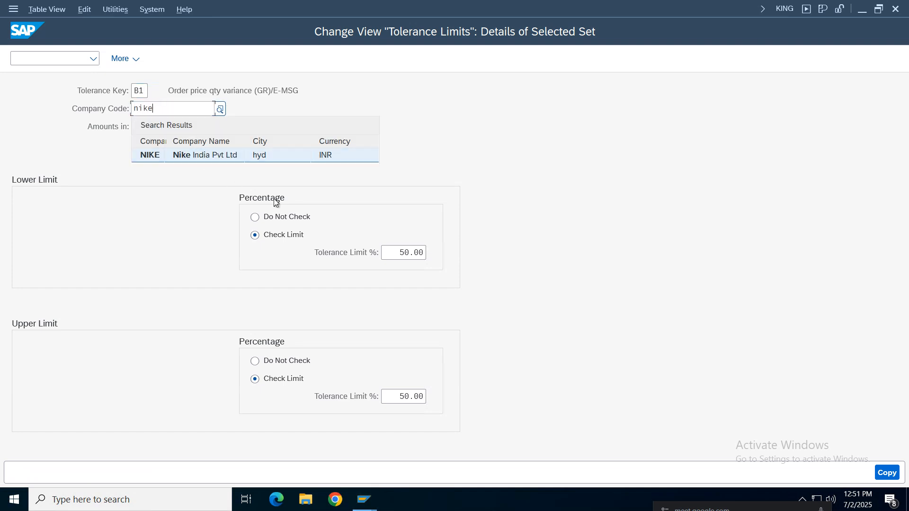
pyautogui.click(289, 217)
pyautogui.click(283, 362)
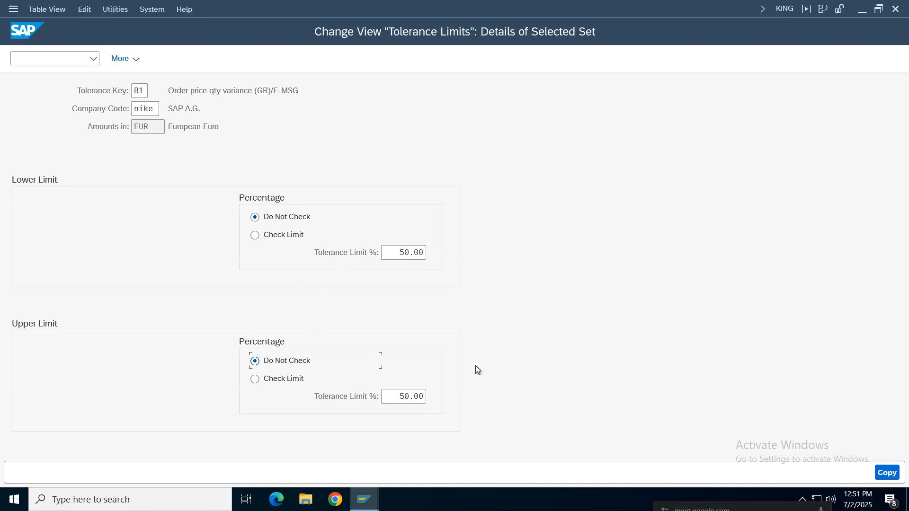
pyautogui.click(893, 473)
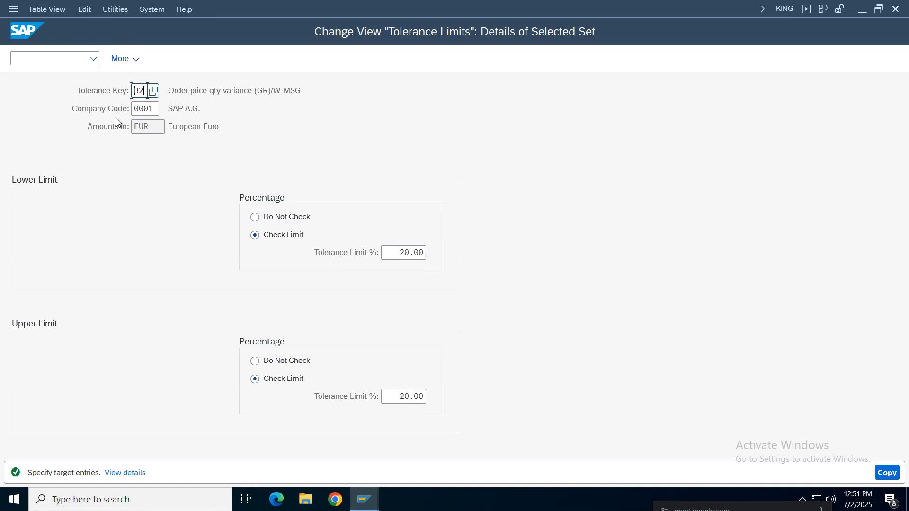
# Copy tolerance key B2 to company code NIKE with both percentage limits set to Do Not Check
pyautogui.click(284, 218)
pyautogui.click(156, 109)
pyautogui.press('BackSpace')
pyautogui.press('BackSpace')
pyautogui.press('BackSpace')
pyautogui.press('BackSpace')
pyautogui.write('P140')
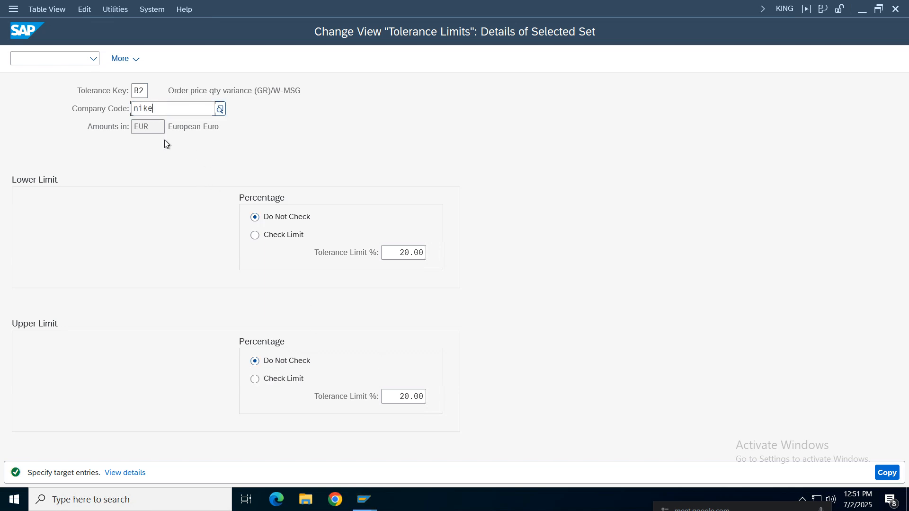
pyautogui.press('Return')
# Copy tolerance key VP to company code NIKE with the upper percentage limit set to Do Not Check
pyautogui.click(159, 109)
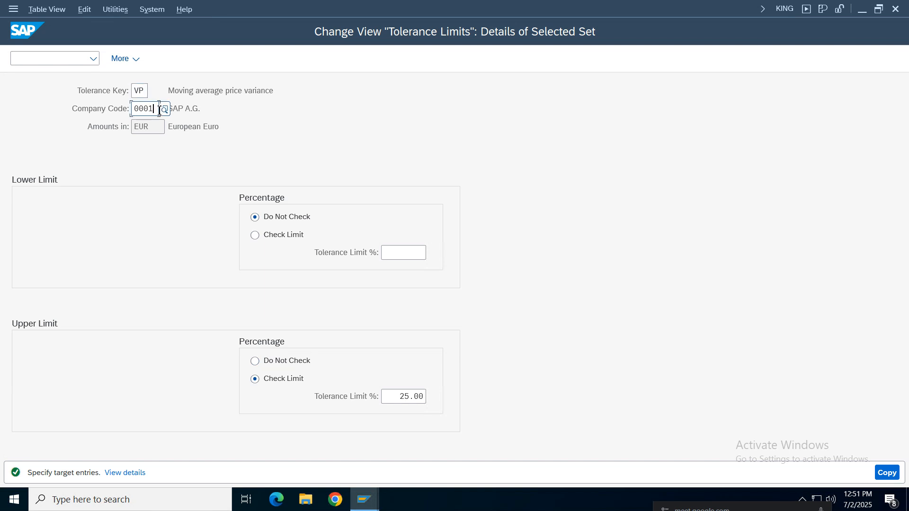
pyautogui.press('BackSpace')
pyautogui.press('BackSpace')
pyautogui.press('BackSpace')
pyautogui.press('BackSpace')
pyautogui.write('nike')
pyautogui.click(289, 362)
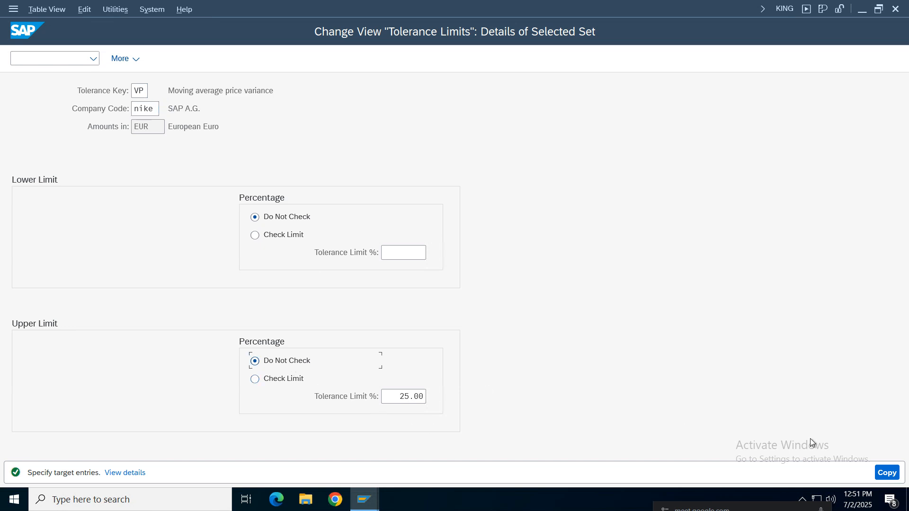
pyautogui.click(876, 470)
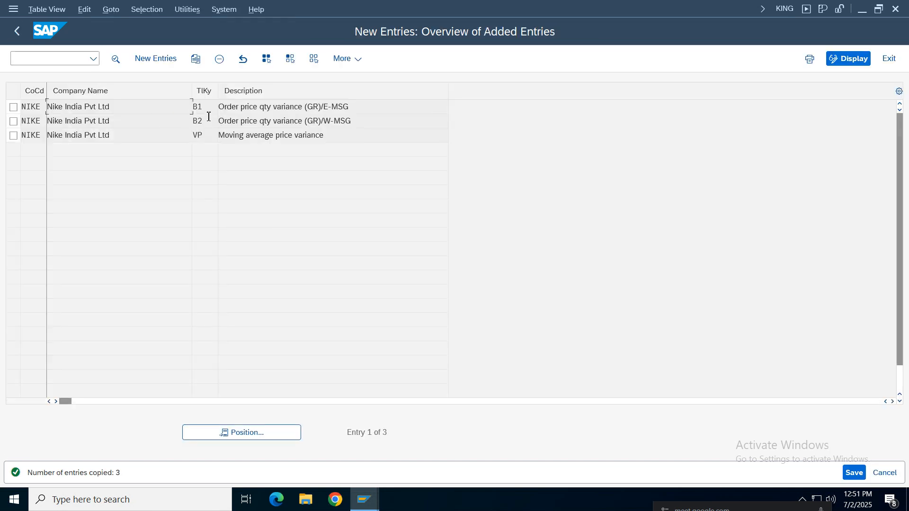
# Review the details of the copied NIKE tolerance entries from B1 through VP
pyautogui.click(204, 109)
pyautogui.click(202, 121)
pyautogui.click(202, 131)
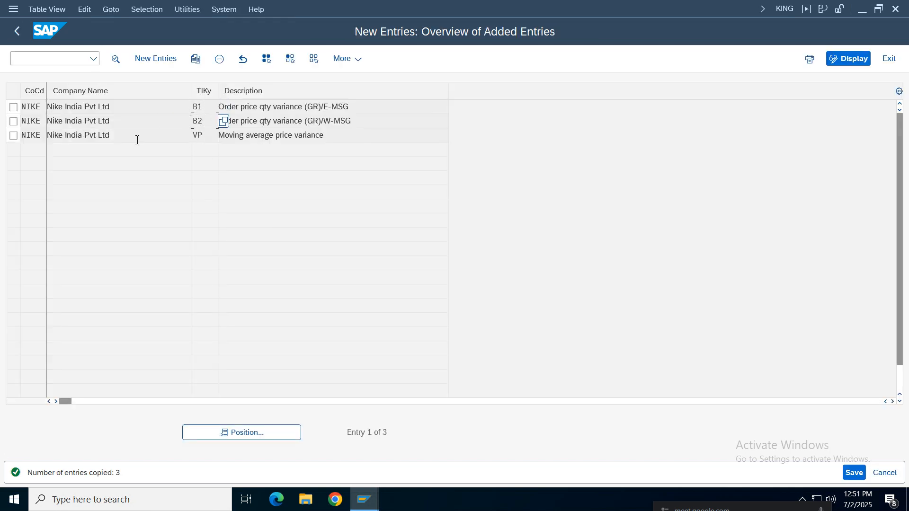
pyautogui.doubleClick(264, 108)
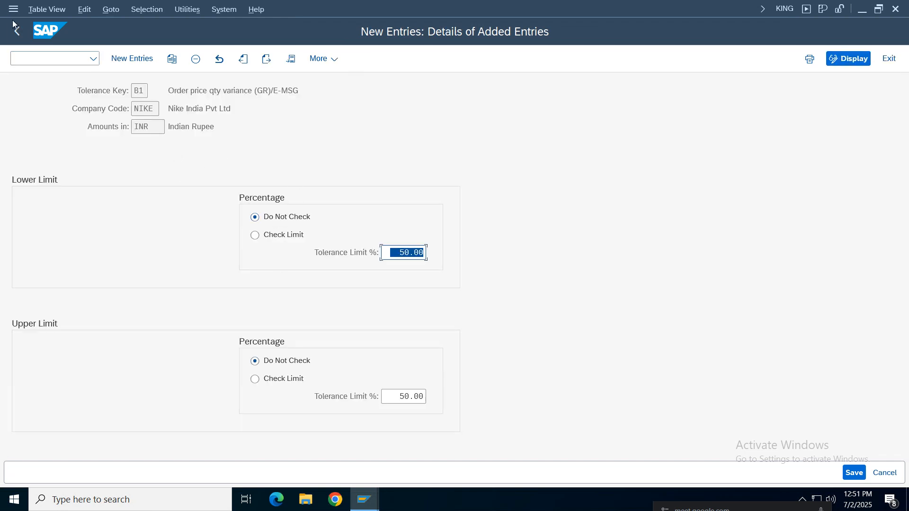
pyautogui.click(264, 60)
pyautogui.click(264, 60)
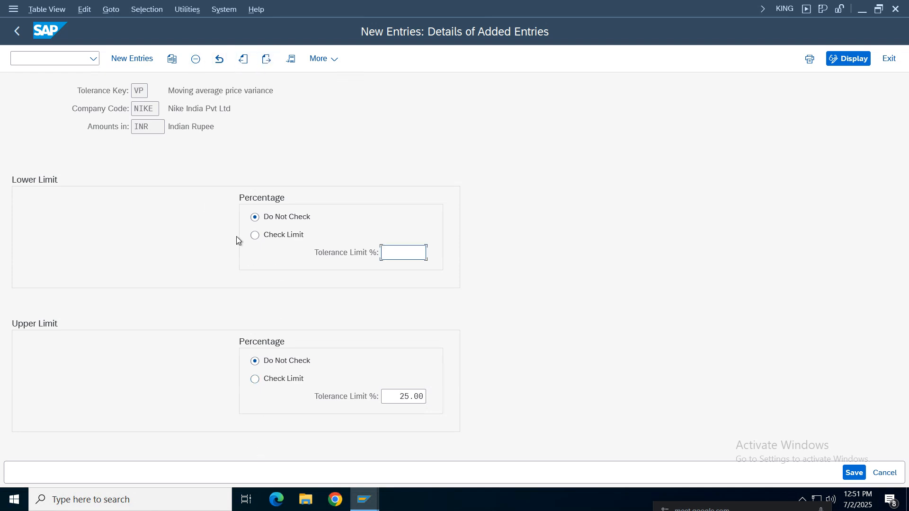
# Save the NIKE tolerance limits under the Nike Group customizing request and return to SAP Easy Access
pyautogui.click(854, 472)
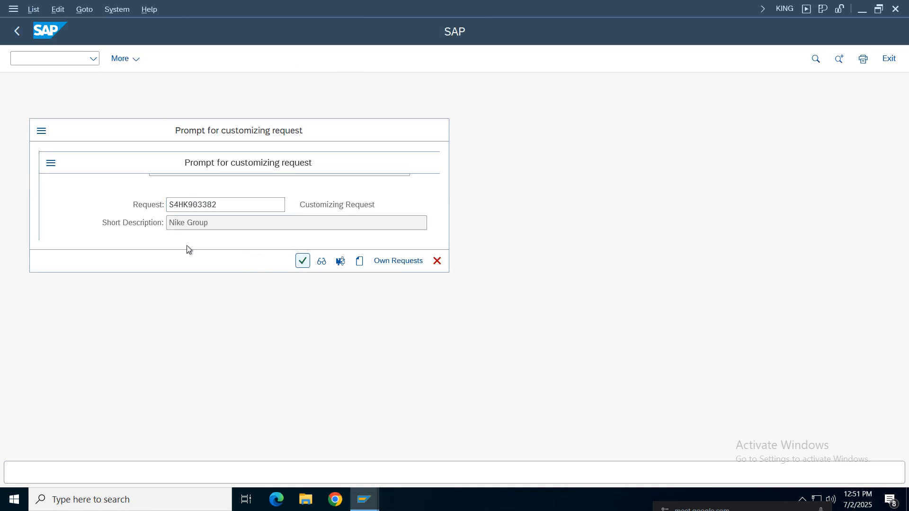
pyautogui.press('Return')
pyautogui.click(17, 31)
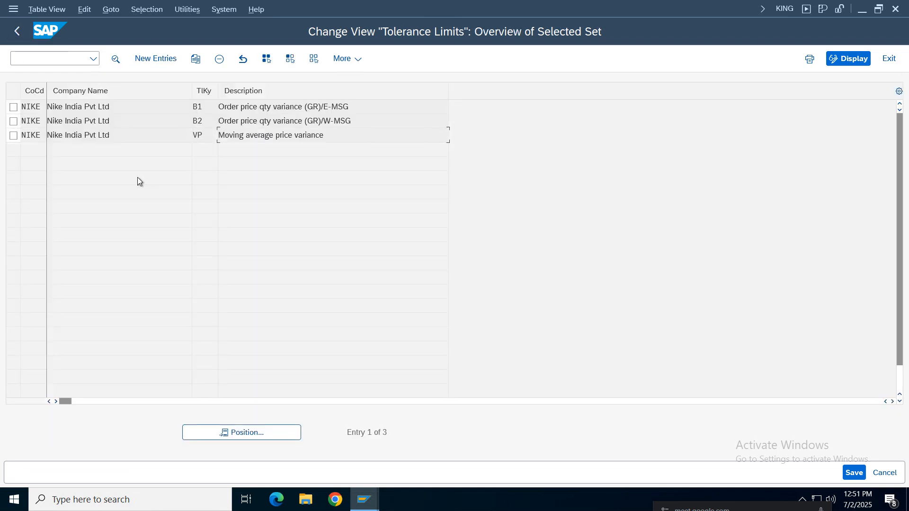
pyautogui.click(201, 106)
pyautogui.click(269, 108)
pyautogui.click(247, 135)
pyautogui.click(17, 30)
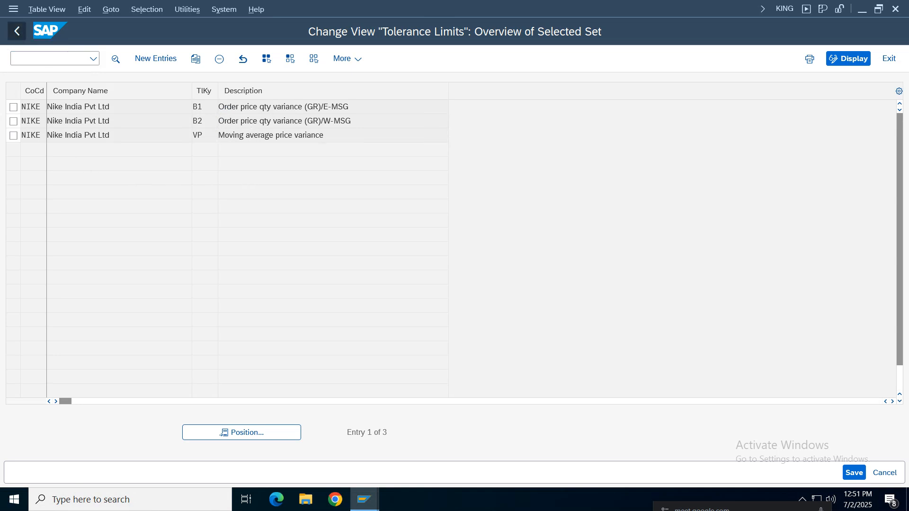
pyautogui.click(16, 31)
# Bring up the Display IMG session, then switch to the notes spreadsheet and locate the price variance tolerance limits in cell B439
pyautogui.moveTo(365, 499)
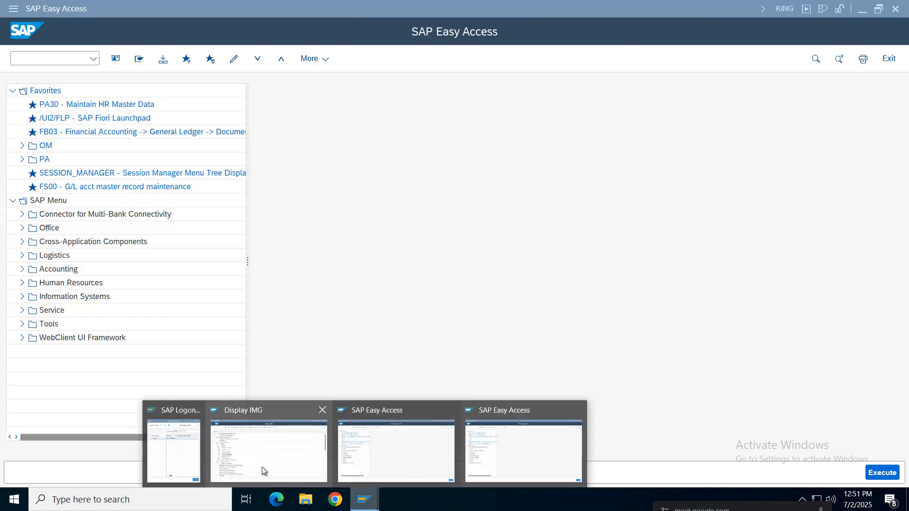
pyautogui.click(226, 402)
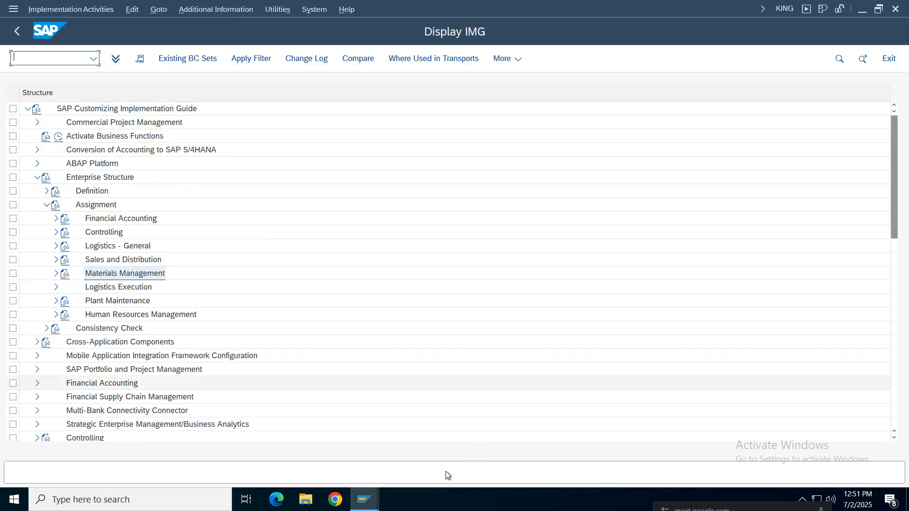
pyautogui.click(577, 6)
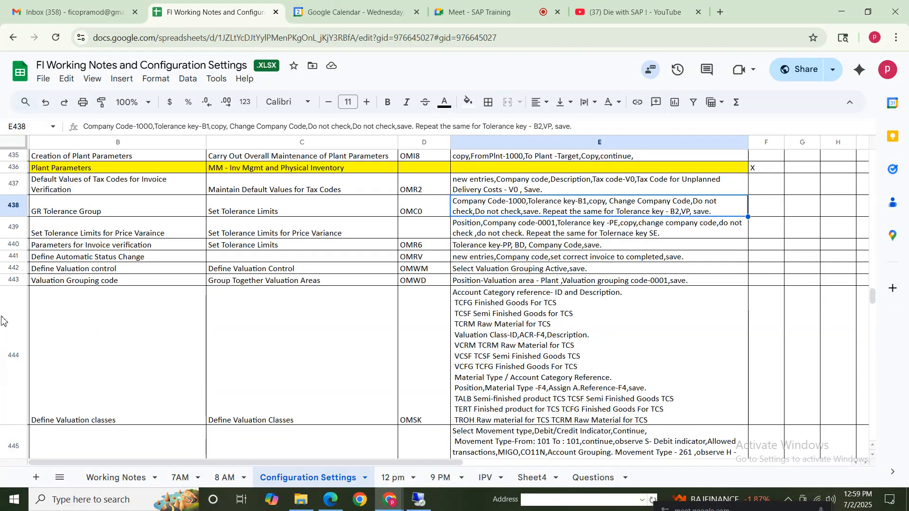
pyautogui.click(56, 229)
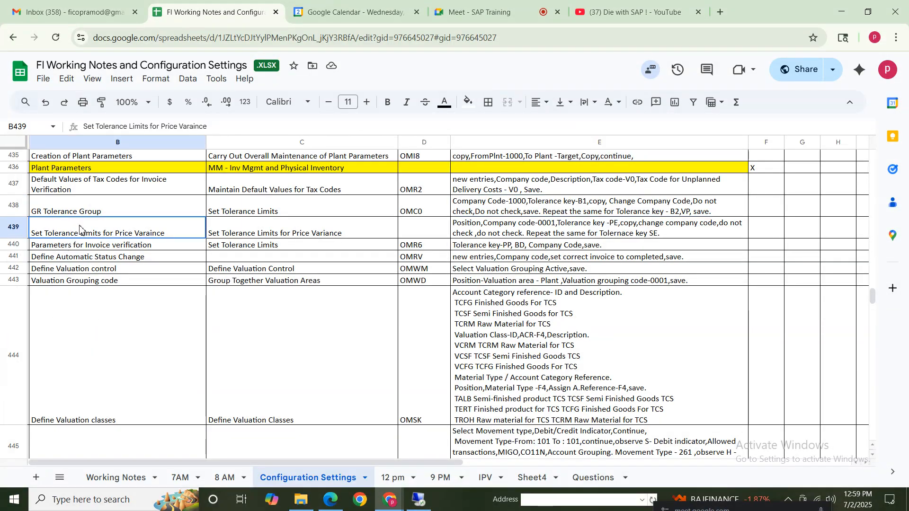
# Examine the price variance tolerance notes in row 439, including the instructions for tolerance keys PE and SE
pyautogui.moveTo(264, 232); pyautogui.dragTo(549, 237)
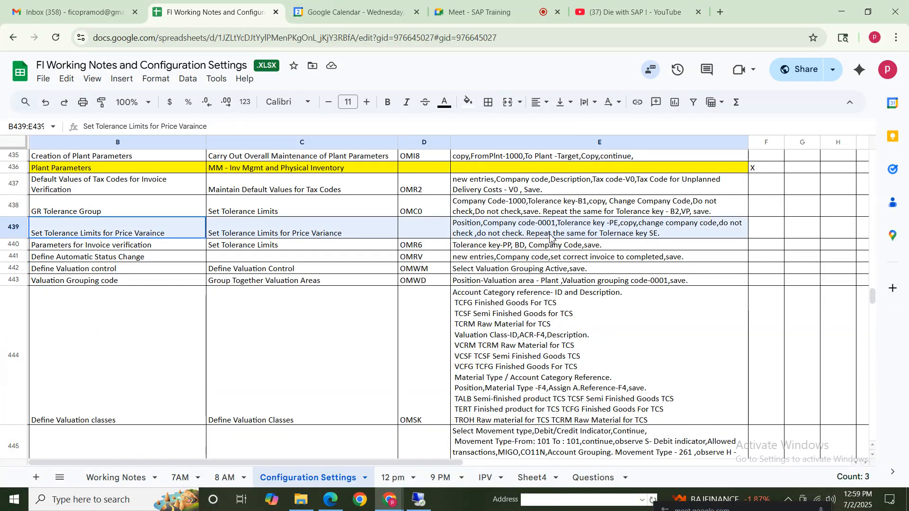
pyautogui.moveTo(92, 209); pyautogui.dragTo(575, 209)
pyautogui.click(105, 228)
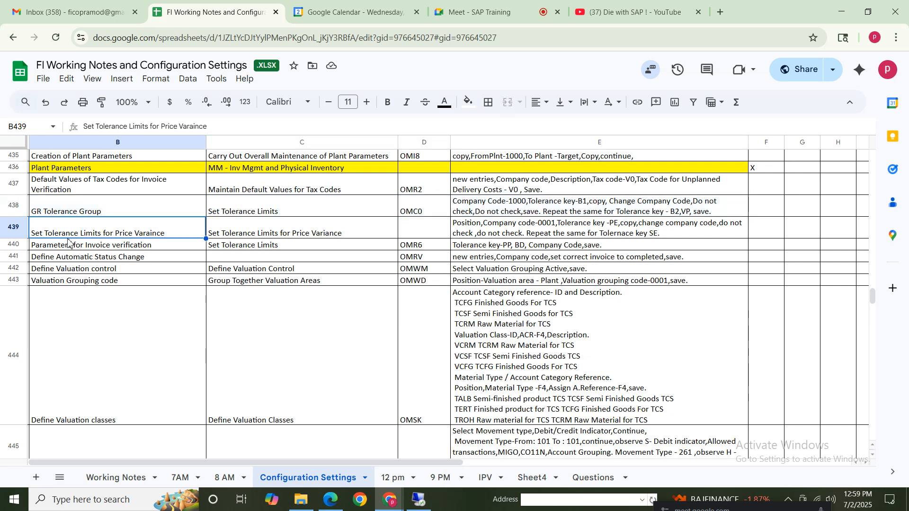
pyautogui.click(322, 235)
pyautogui.click(541, 234)
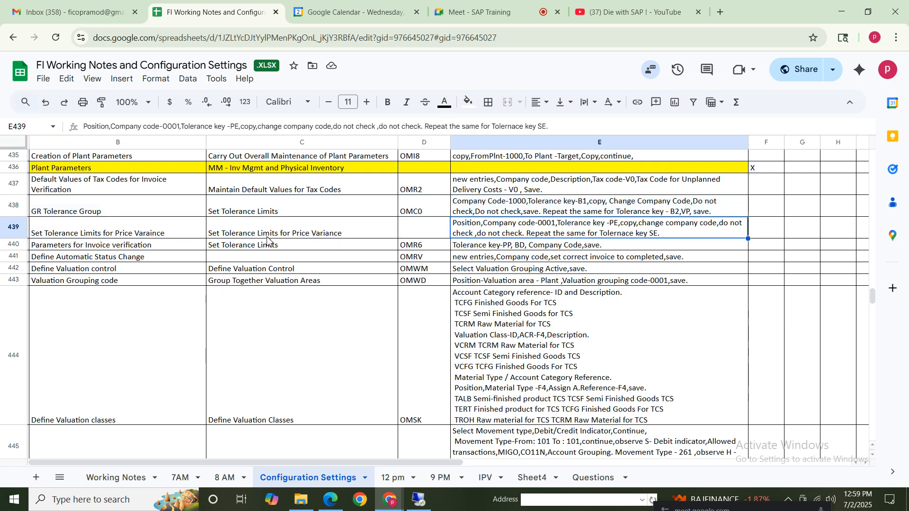
pyautogui.click(176, 234)
pyautogui.click(603, 235)
pyautogui.click(434, 229)
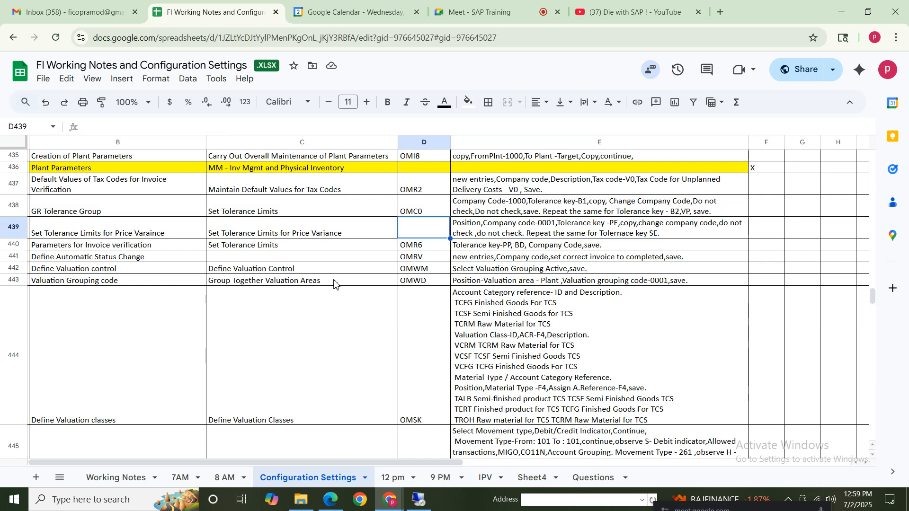
pyautogui.click(620, 235)
pyautogui.click(136, 231)
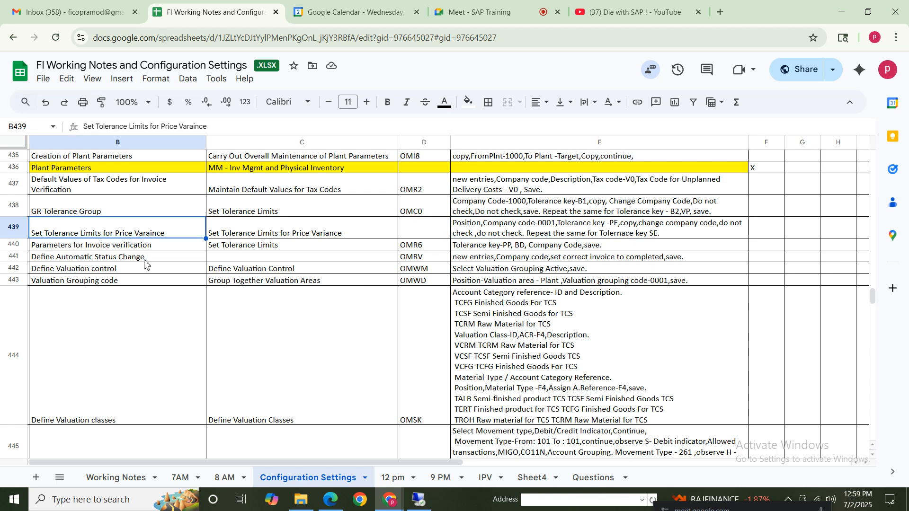
pyautogui.click(436, 232)
# Highlight the price variance tolerance note in cells B439 through E439 with a yellow fill
pyautogui.click(47, 226)
pyautogui.keyDown('shift'); pyautogui.click(680, 231); pyautogui.keyUp('shift')
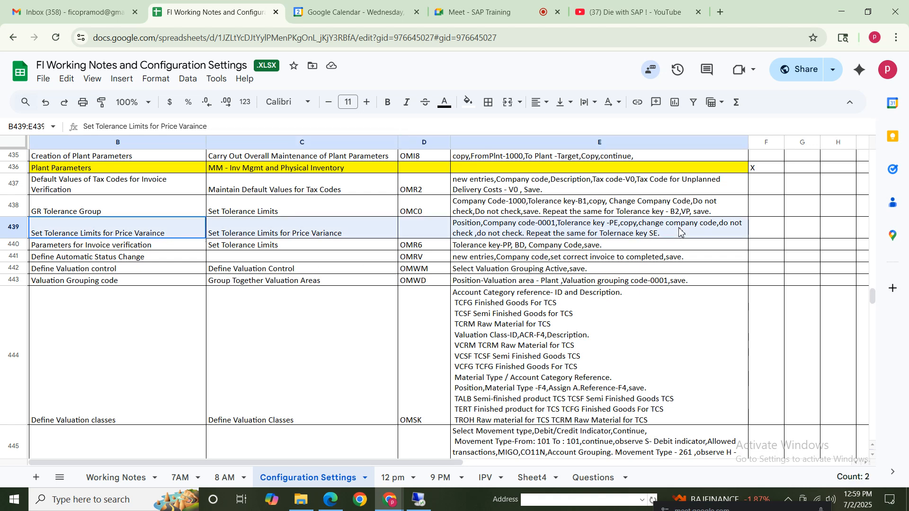
pyautogui.click(469, 102)
pyautogui.click(510, 157)
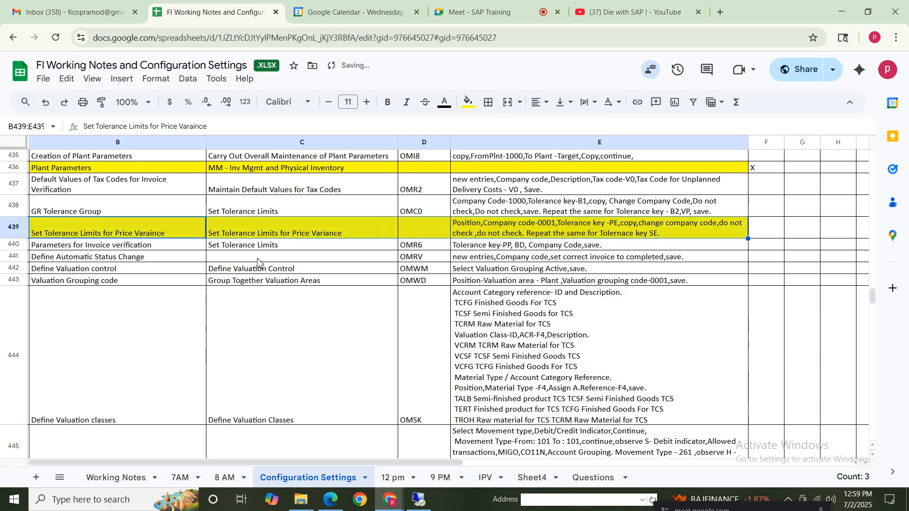
pyautogui.click(119, 307)
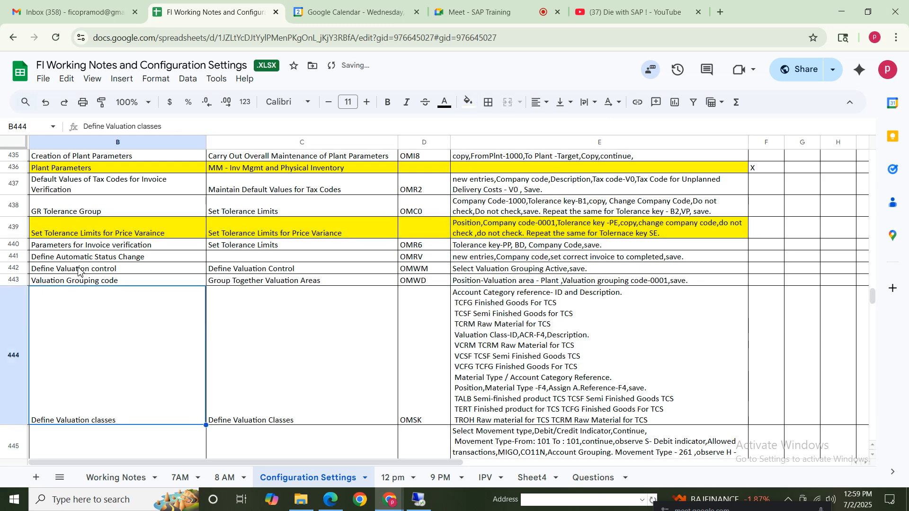
pyautogui.click(15, 170)
pyautogui.click(10, 228)
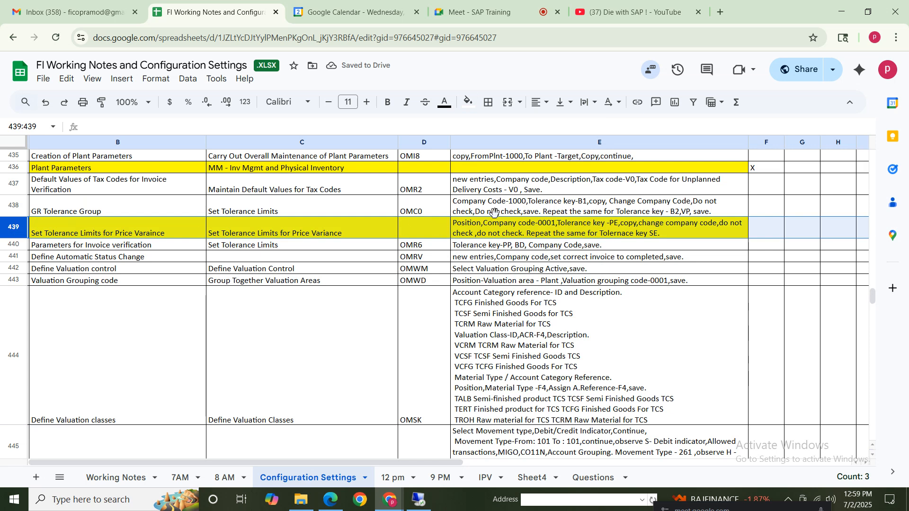
# Check the invoice verification parameters in row 440 of the notes and open transaction OMR6 in SAP
pyautogui.click(93, 250)
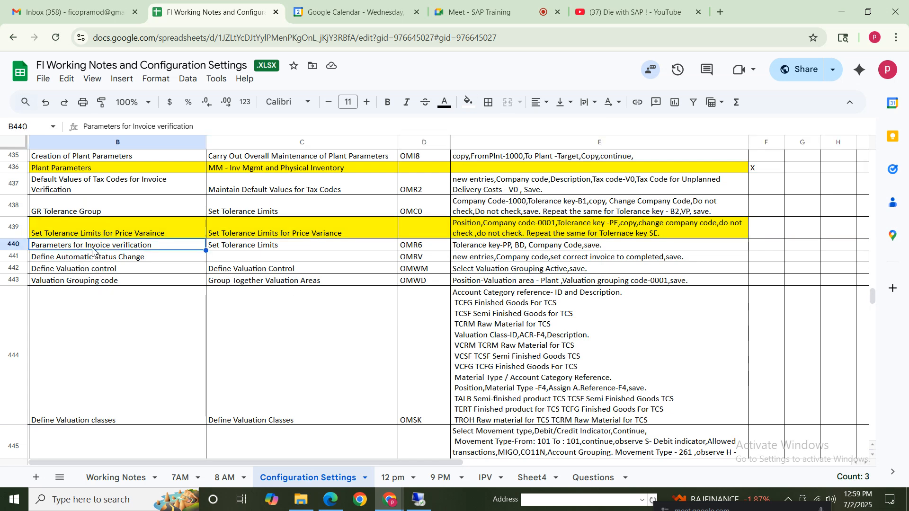
pyautogui.click(285, 247)
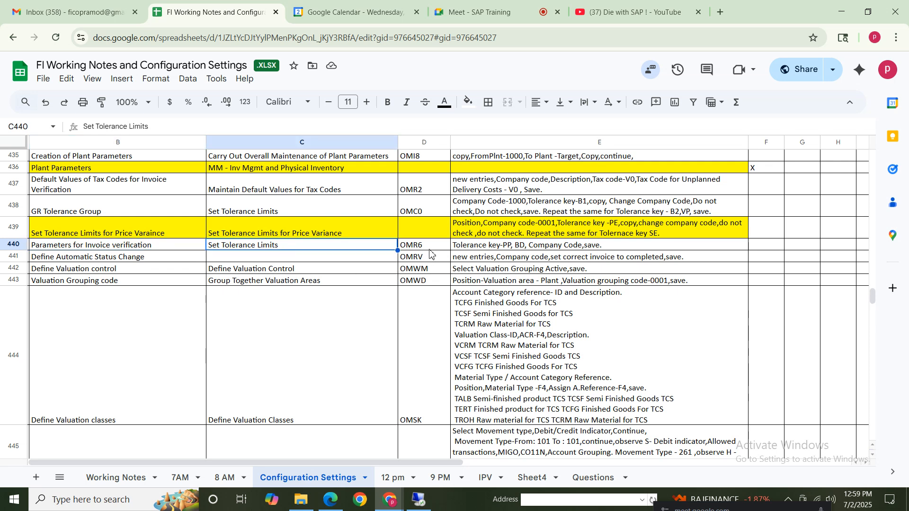
pyautogui.press('Tab')
pyautogui.press('Tab')
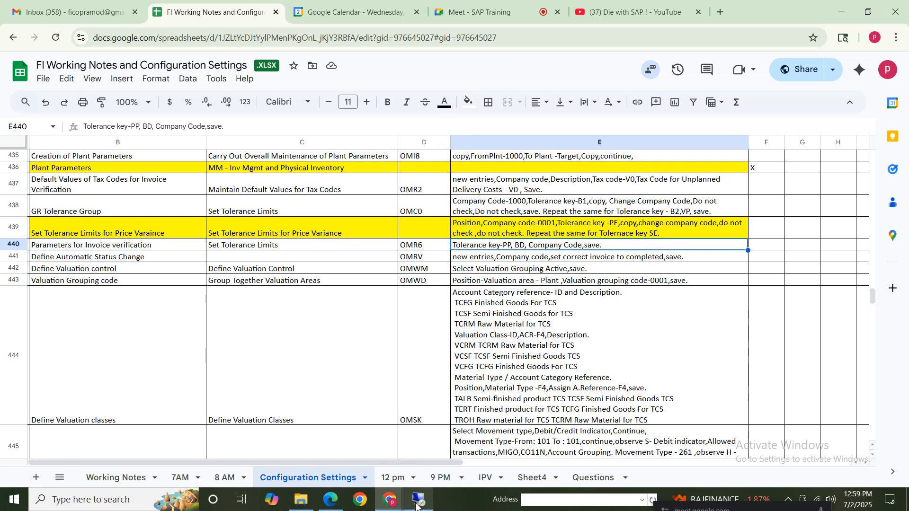
pyautogui.click(416, 506)
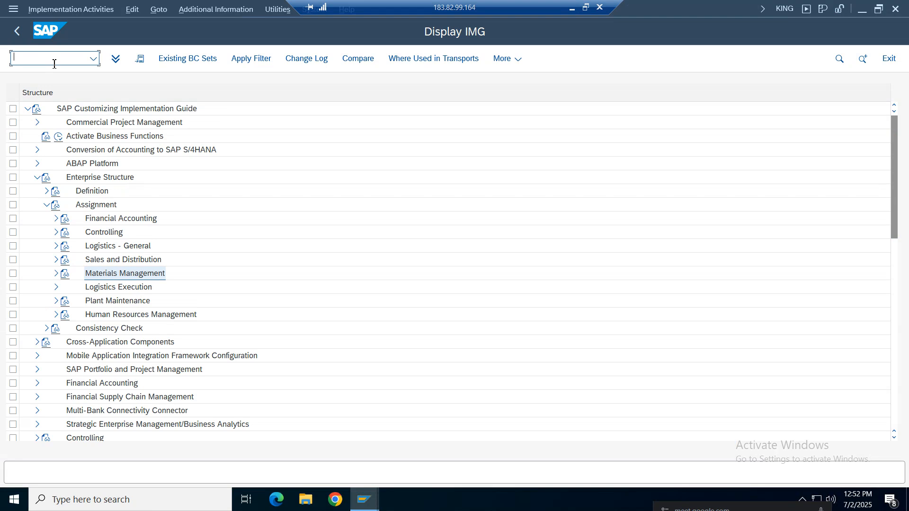
pyautogui.write('/oom')
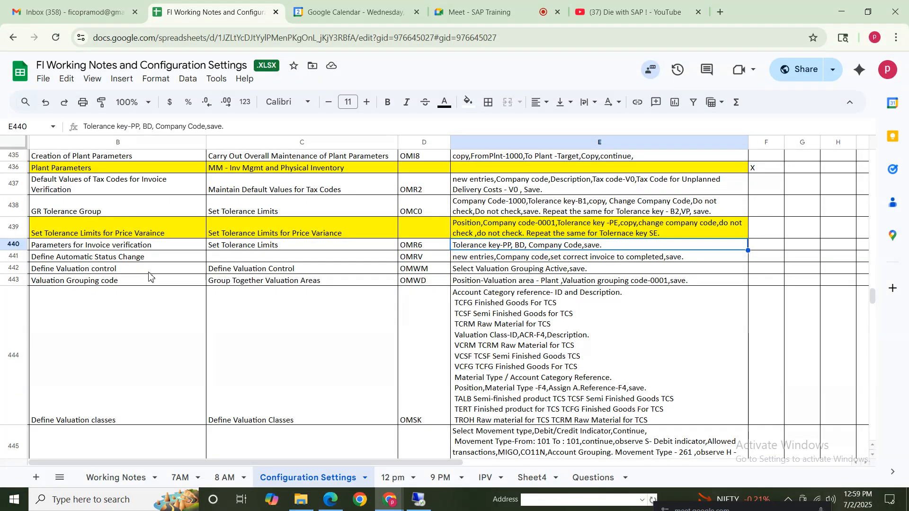
pyautogui.click(418, 246)
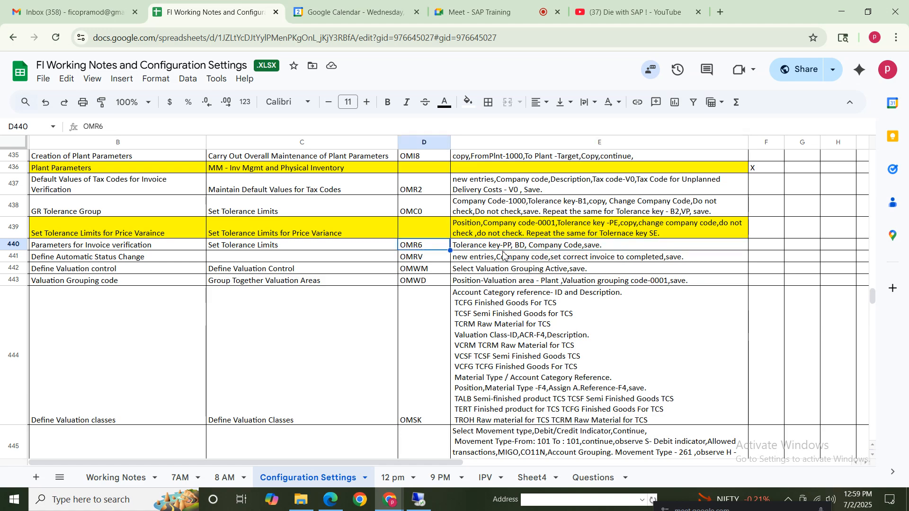
pyautogui.click(517, 246)
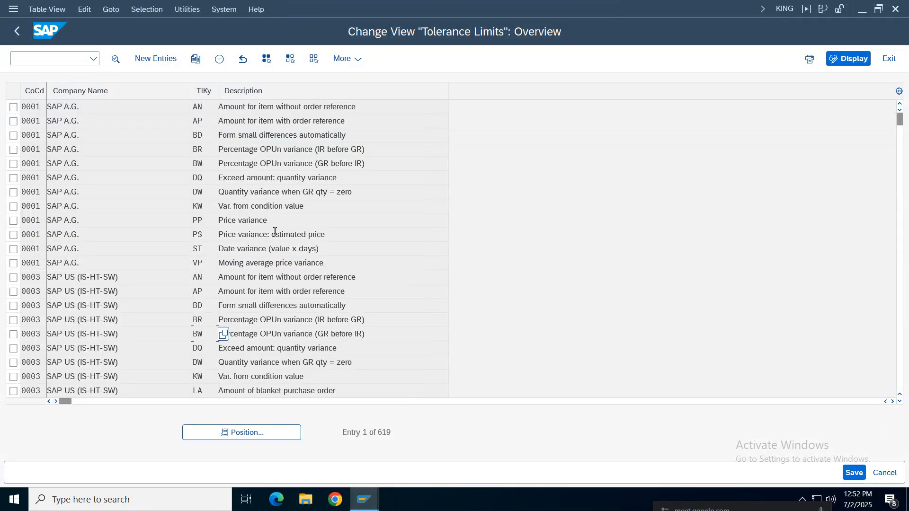
# Select tolerance keys BD and PP of company code 0001 and start copying both entries
pyautogui.moveTo(273, 220); pyautogui.dragTo(226, 221)
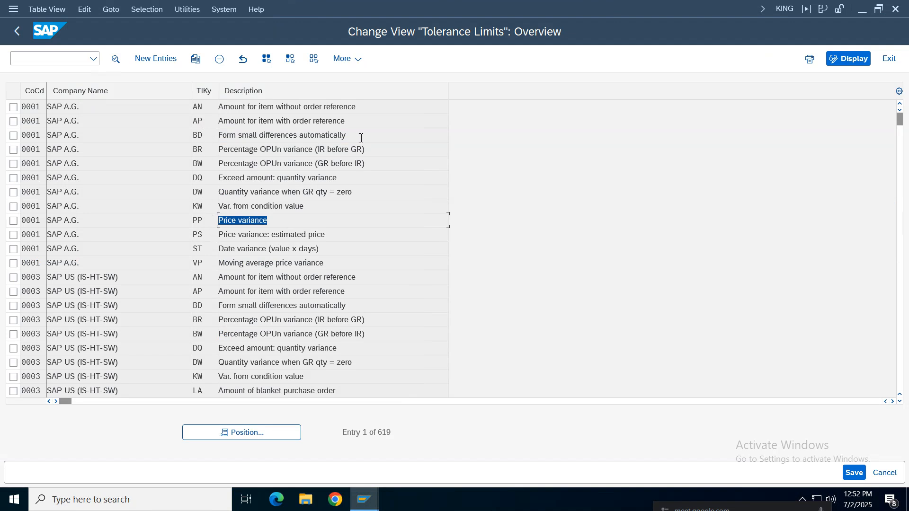
pyautogui.moveTo(361, 137); pyautogui.dragTo(175, 138)
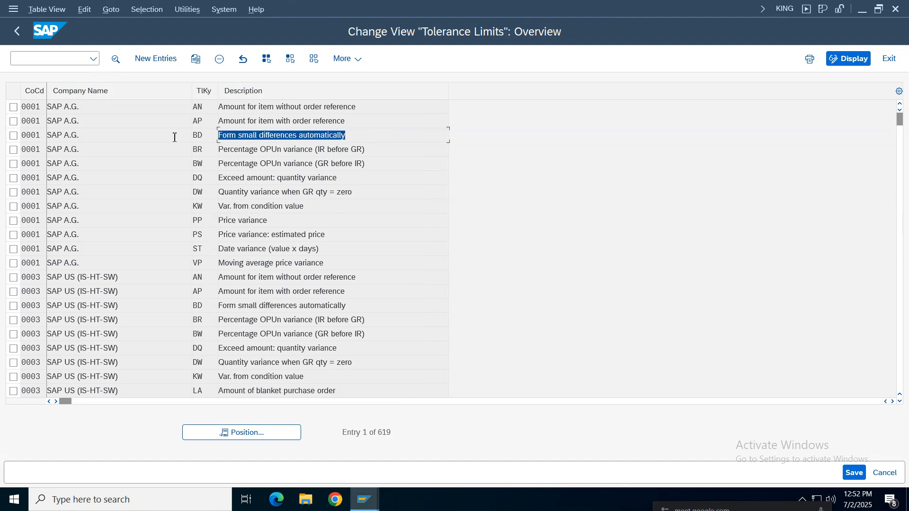
pyautogui.click(13, 135)
pyautogui.click(237, 223)
pyautogui.click(14, 221)
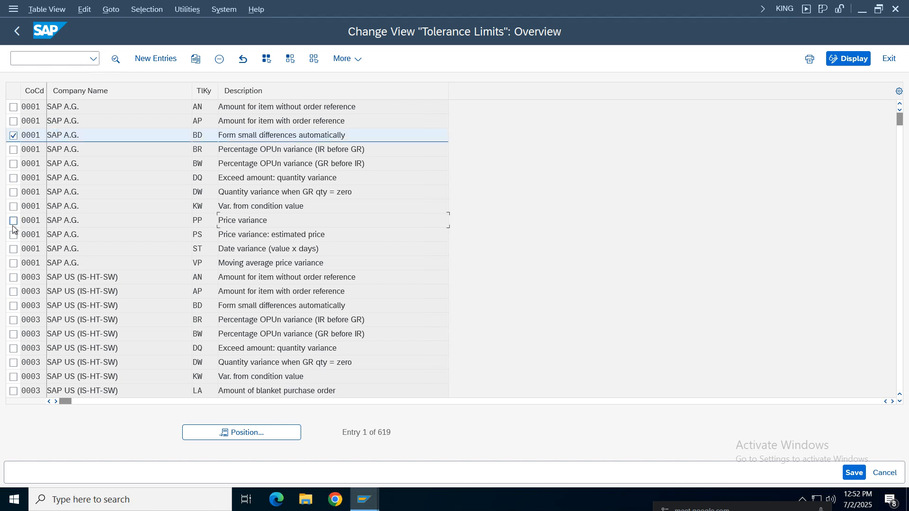
pyautogui.click(196, 58)
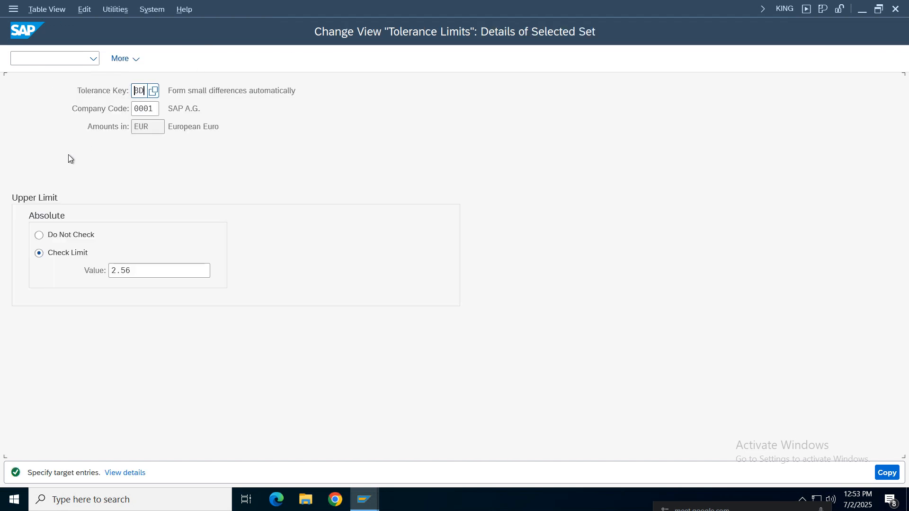
# Assign the copied tolerance key BD to company code NIKE with the absolute upper limit set to Do Not Check
pyautogui.click(158, 114)
pyautogui.press('BackSpace')
pyautogui.press('BackSpace')
pyautogui.press('BackSpace')
pyautogui.press('BackSpace')
pyautogui.write('nike')
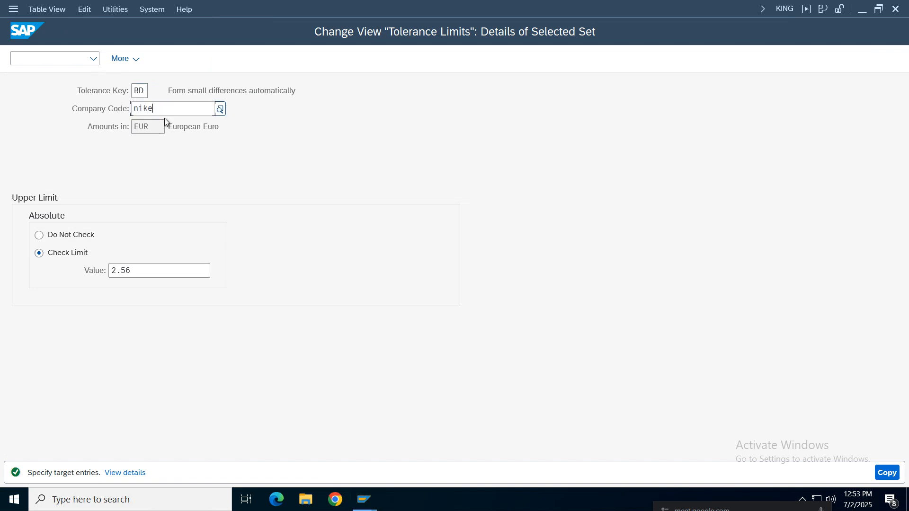
pyautogui.click(147, 227)
pyautogui.press('Return')
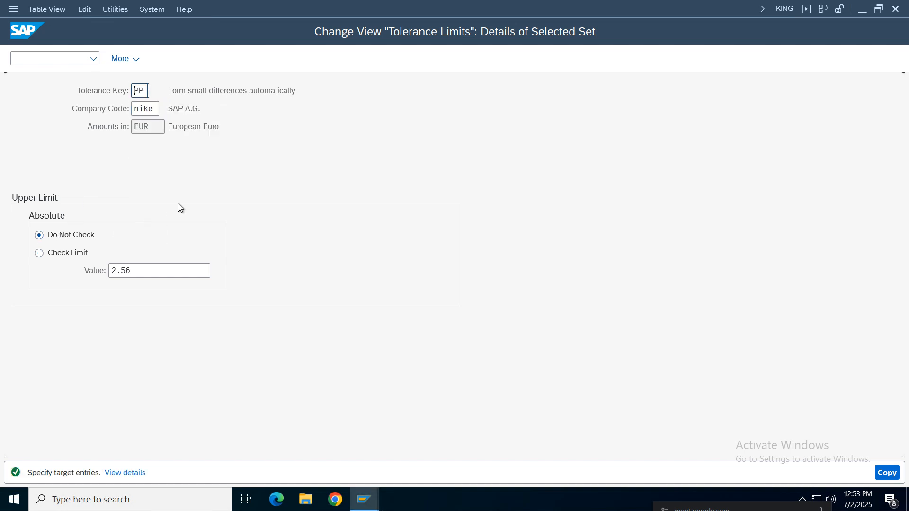
# Copy tolerance key PP to company code NIKE with both lower limits and the absolute upper limit set to Do Not Check
pyautogui.click(157, 117)
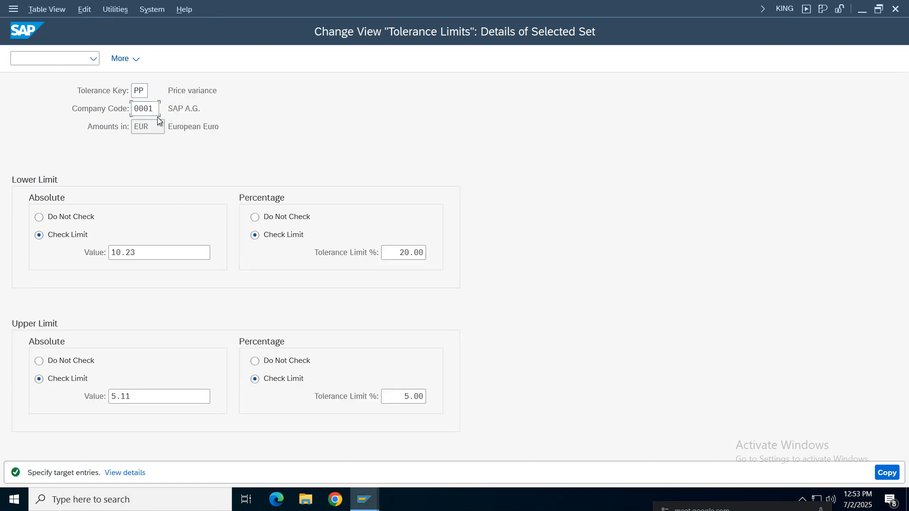
pyautogui.press('BackSpace')
pyautogui.press('BackSpace')
pyautogui.press('BackSpace')
pyautogui.press('BackSpace')
pyautogui.write('nike')
pyautogui.click(71, 217)
pyautogui.click(256, 217)
pyautogui.click(70, 362)
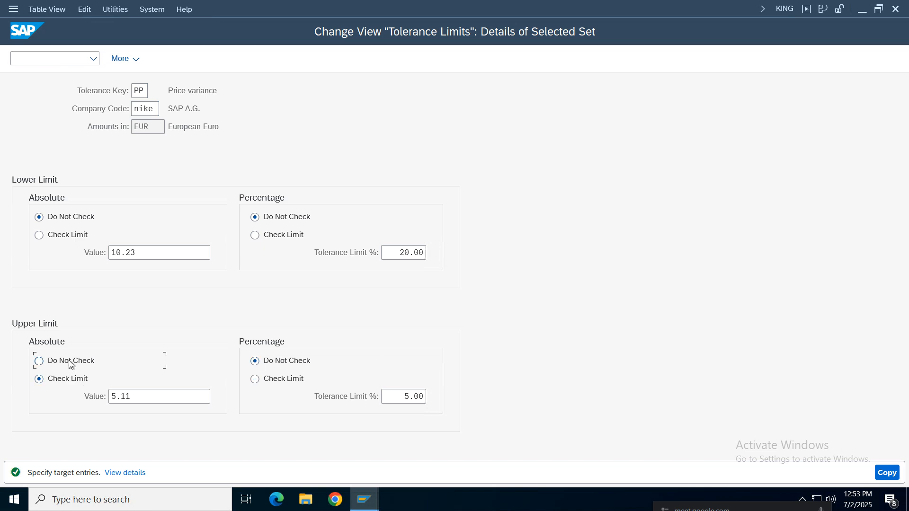
pyautogui.click(878, 472)
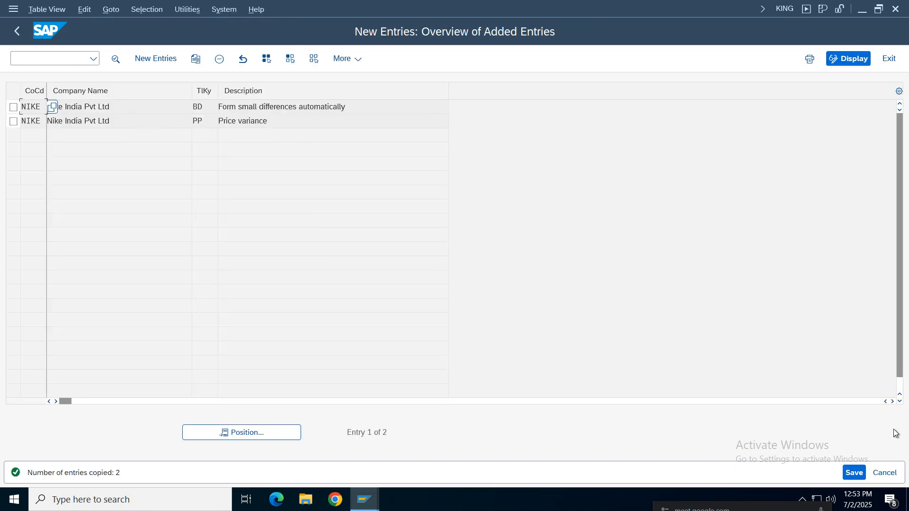
# Save the NIKE tolerance limits under the Nike Group customizing request and return to the tolerance limits overview
pyautogui.click(858, 473)
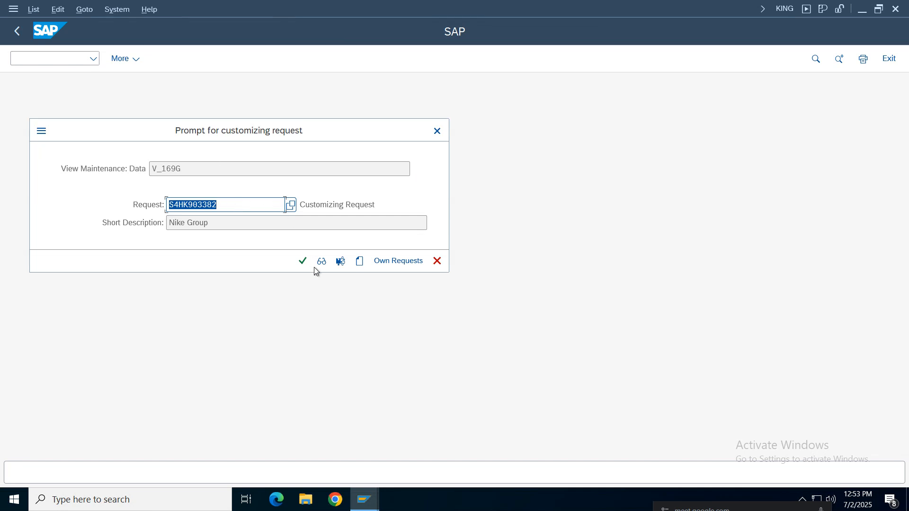
pyautogui.click(303, 261)
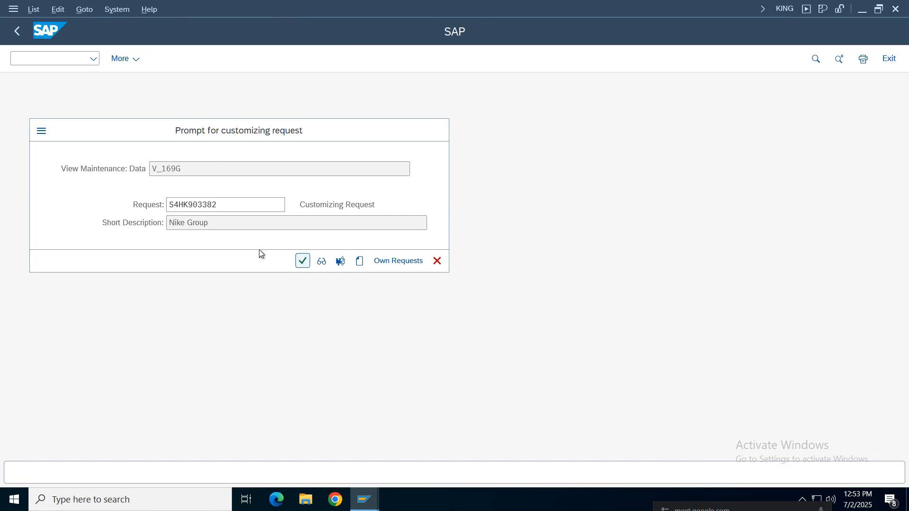
pyautogui.click(15, 36)
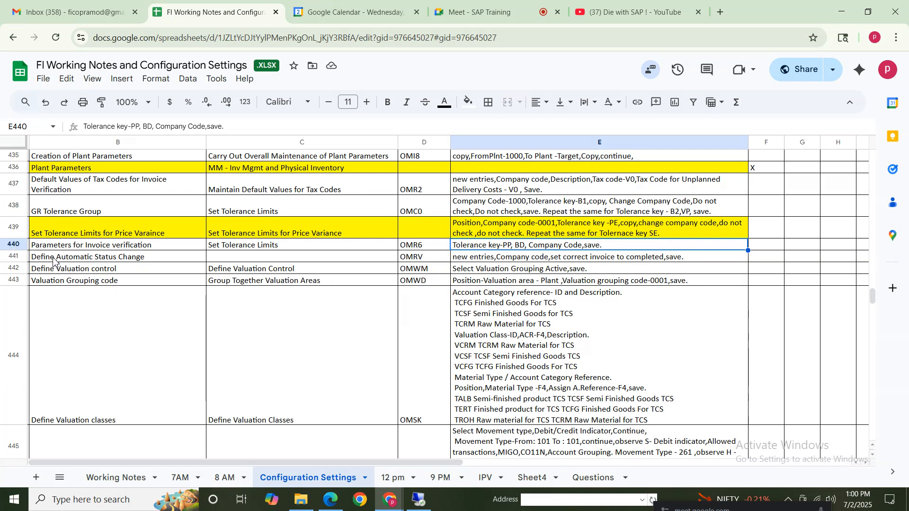
# Check the automatic status change notes in row 441 and open transaction OMRV in SAP
pyautogui.click(55, 259)
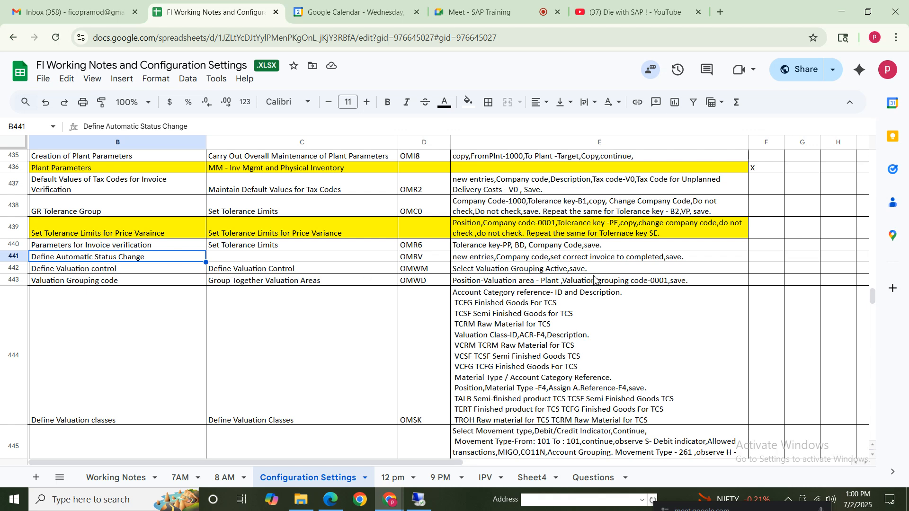
pyautogui.click(484, 257)
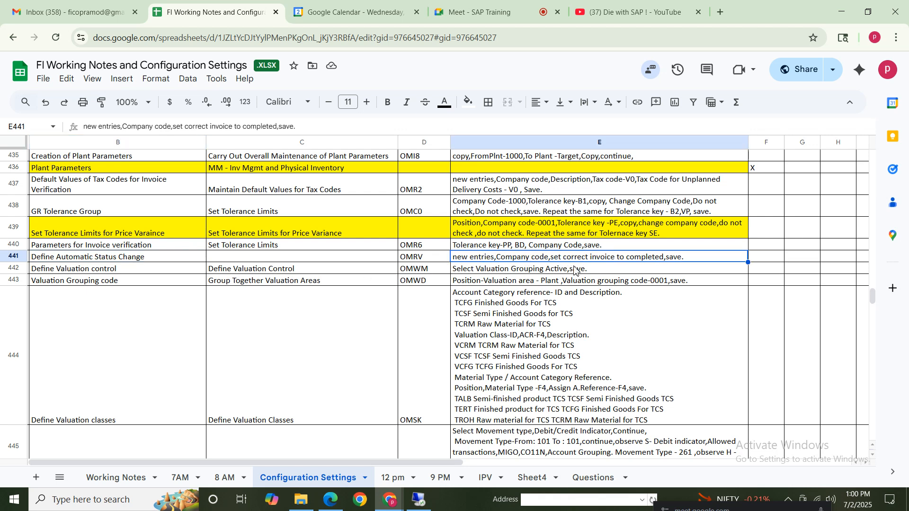
pyautogui.click(420, 261)
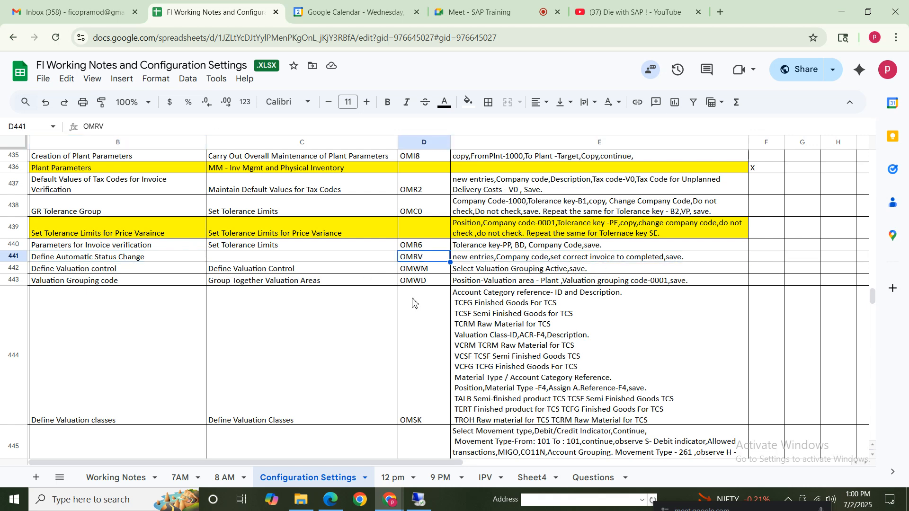
pyautogui.click(420, 501)
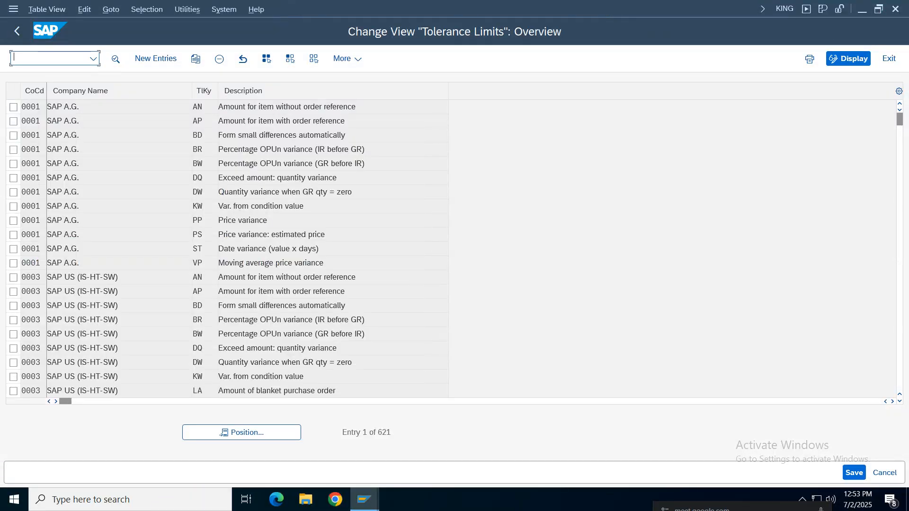
pyautogui.write('/oom')
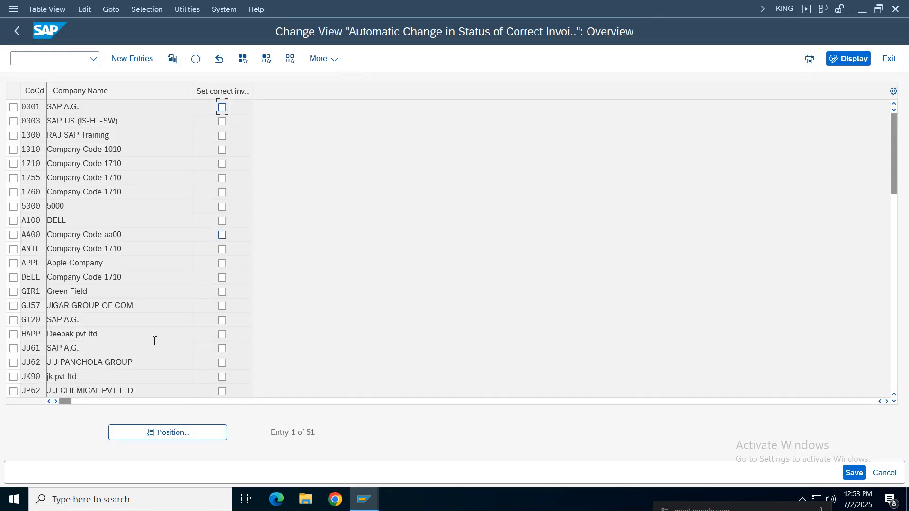
# Look for company code NIKE in the list of automatic status changes for correct invoices
pyautogui.click(183, 424)
pyautogui.write('nike')
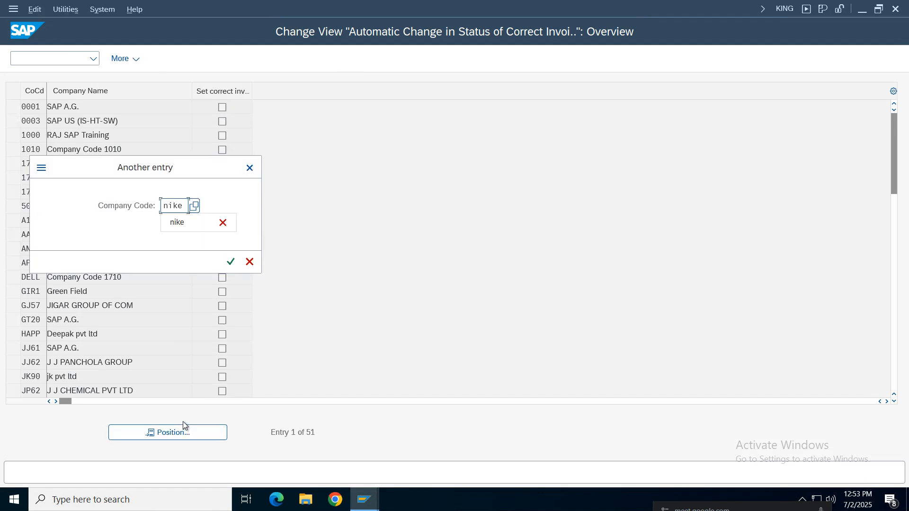
pyautogui.press('Return')
pyautogui.press('Return')
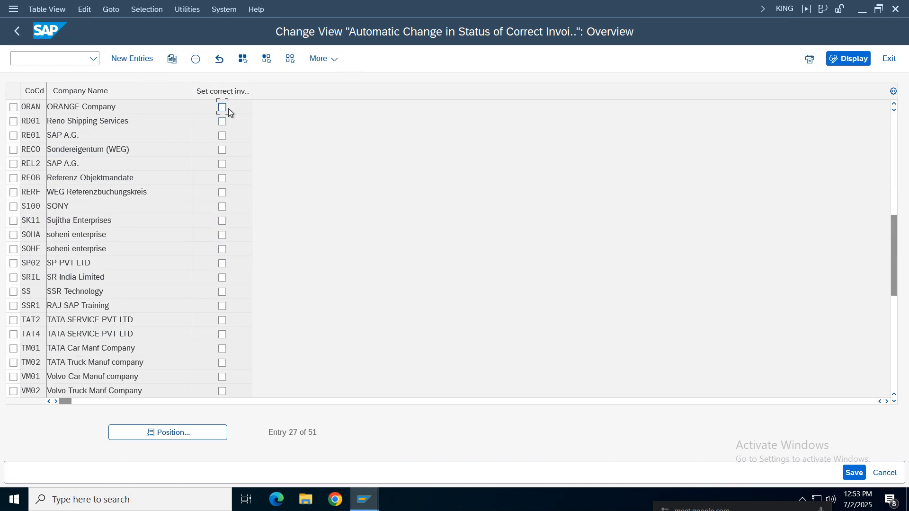
# Position the automatic status change list at company code NIKE to check for an existing entry
pyautogui.click(163, 433)
pyautogui.write('nike')
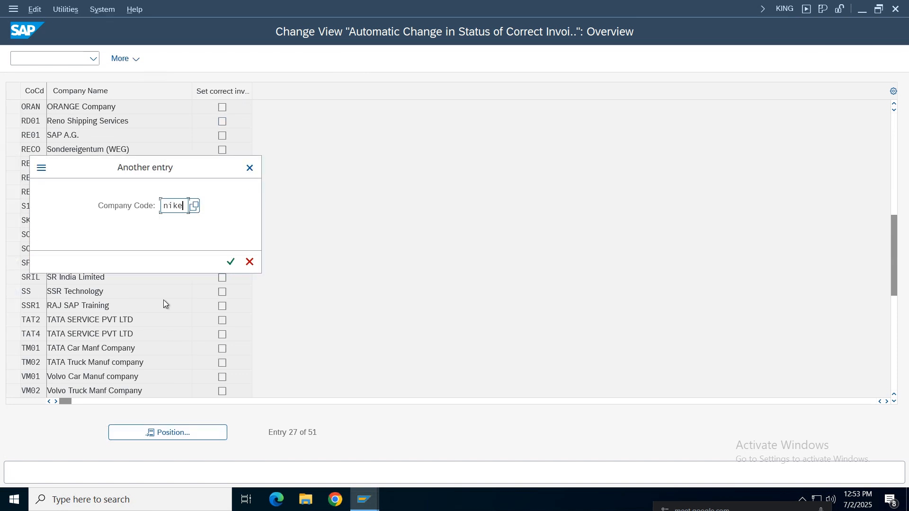
pyautogui.press('Return')
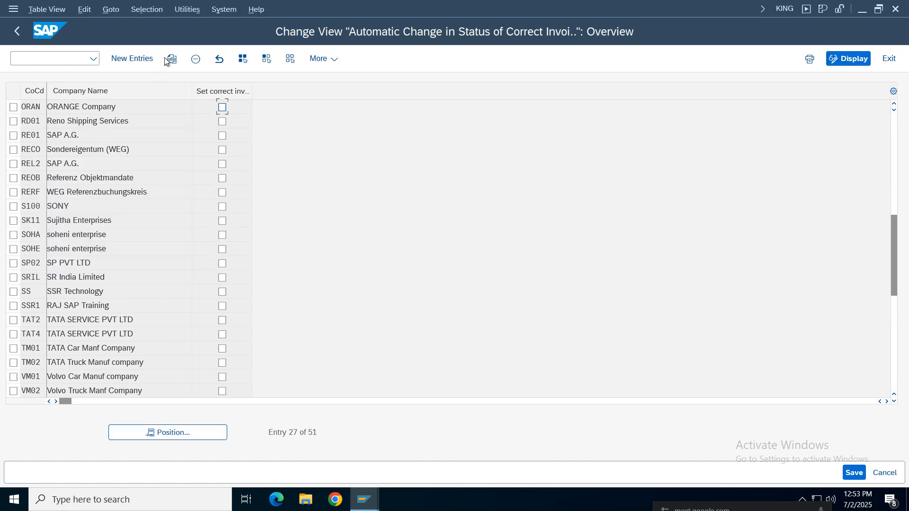
# Add an entry for company code NIKE with correct invoices set to completed and save it under the Nike Group customizing request
pyautogui.press('F5')
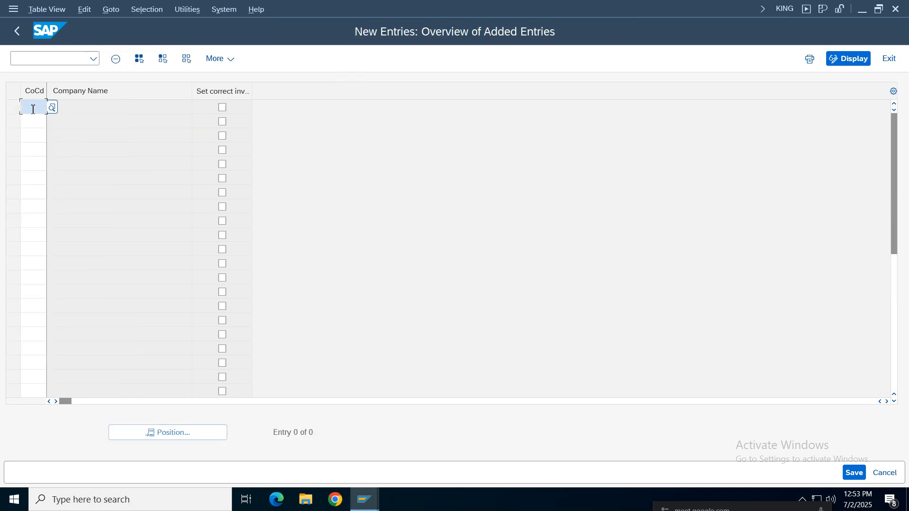
pyautogui.write('nike')
pyautogui.press('Tab')
pyautogui.click(226, 111)
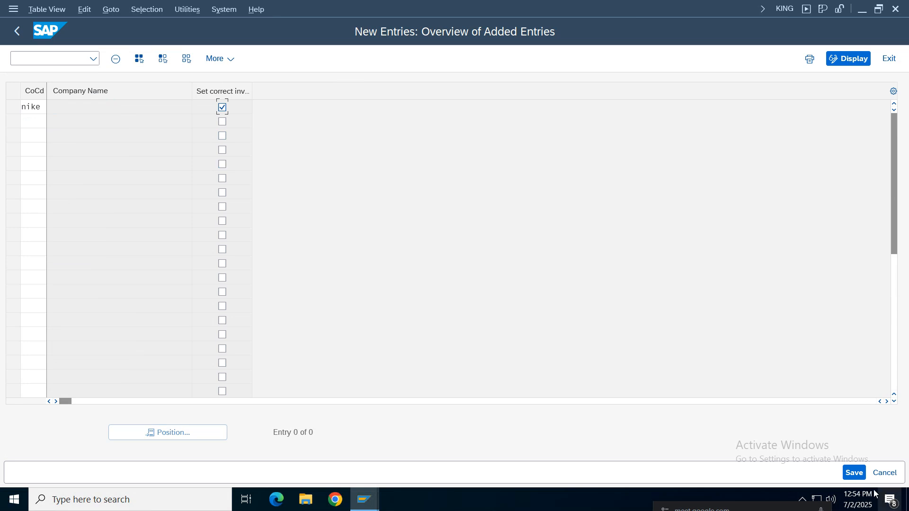
pyautogui.click(302, 260)
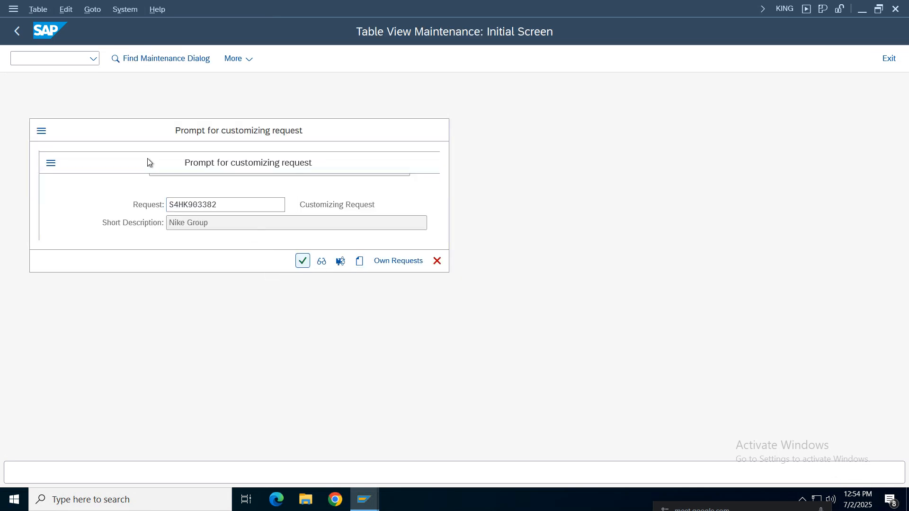
pyautogui.click(18, 31)
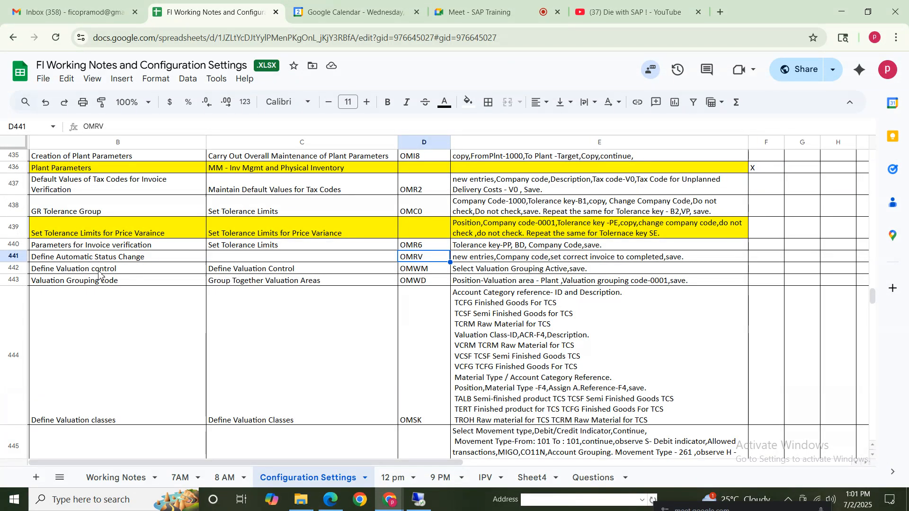
# Review the spreadsheet notes for automatic status change in row 441 and valuation control in row 442
pyautogui.click(107, 261)
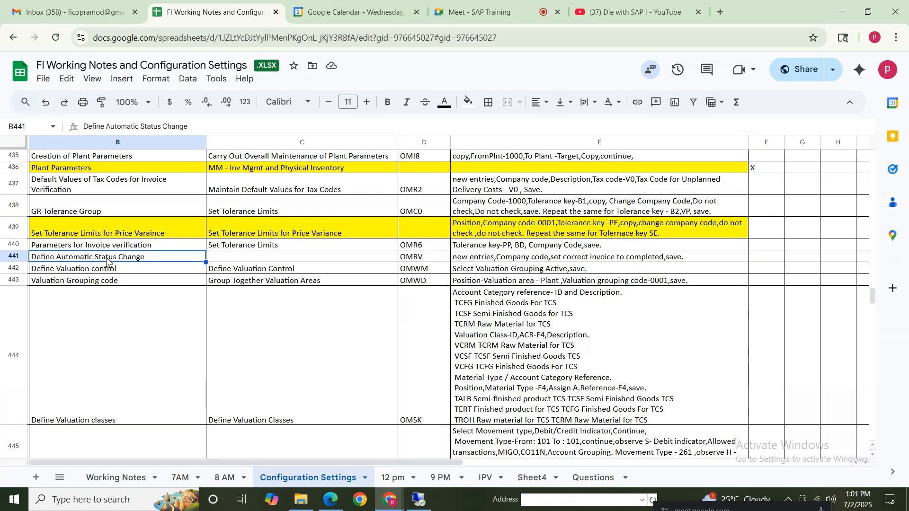
pyautogui.click(518, 261)
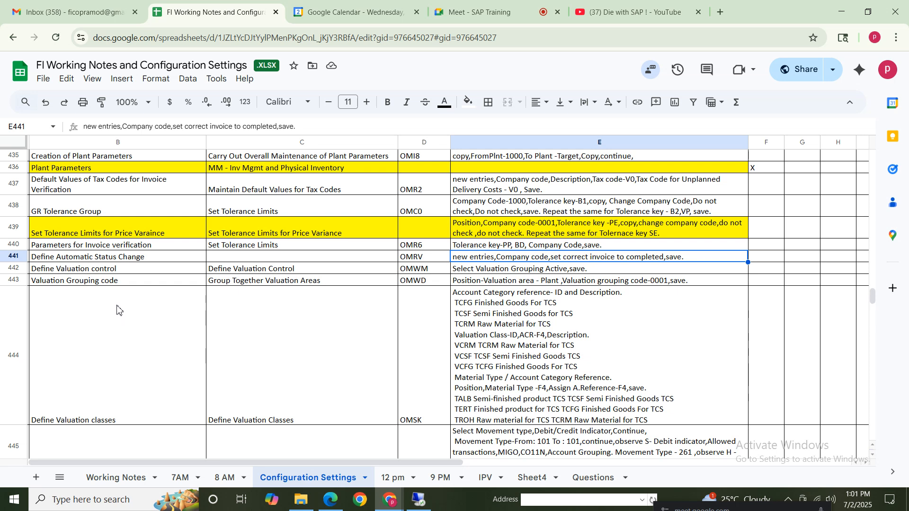
pyautogui.click(77, 272)
pyautogui.click(417, 271)
pyautogui.click(520, 274)
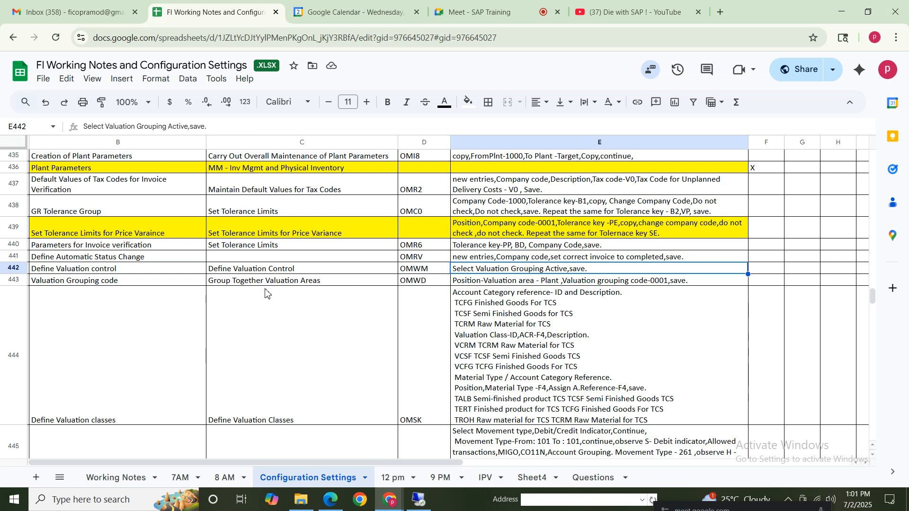
pyautogui.click(104, 270)
pyautogui.click(434, 273)
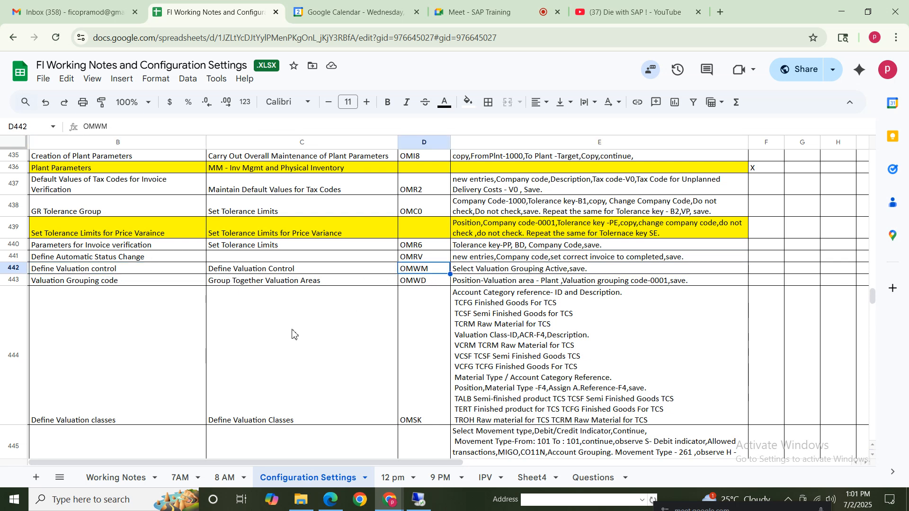
# Open transaction OMWM in SAP and save valuation control with the valuation grouping code active
pyautogui.click(419, 500)
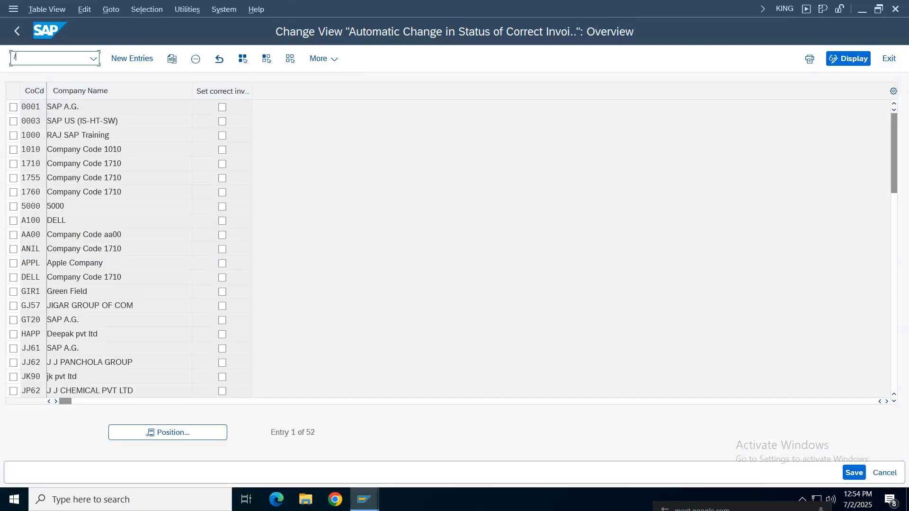
pyautogui.write('/oomwm')
pyautogui.press('Return')
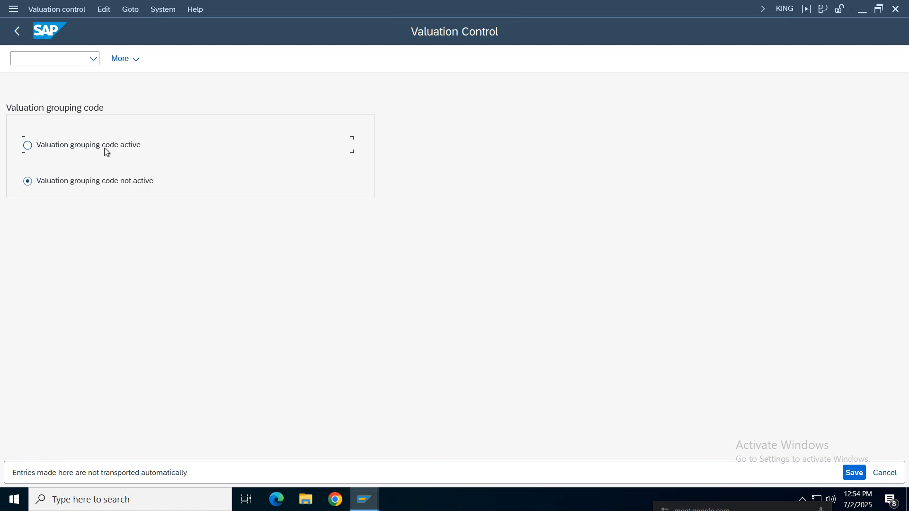
pyautogui.click(856, 473)
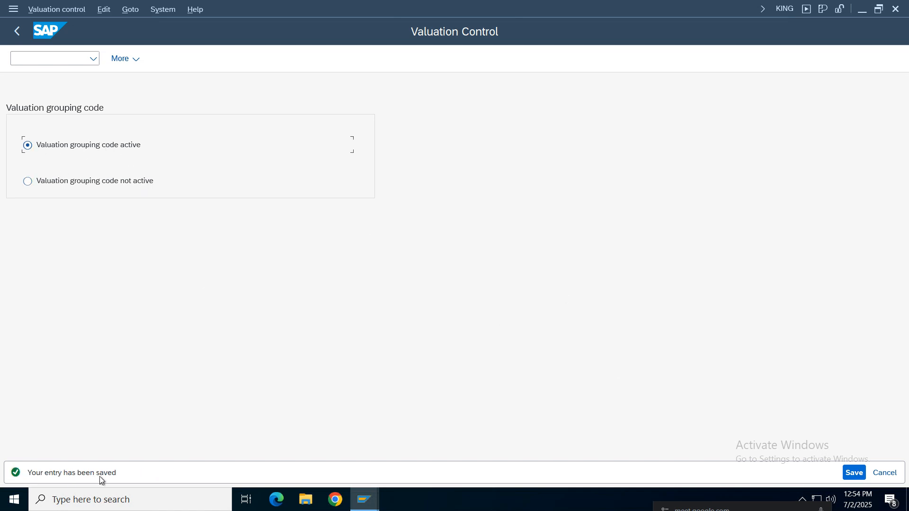
pyautogui.click(17, 32)
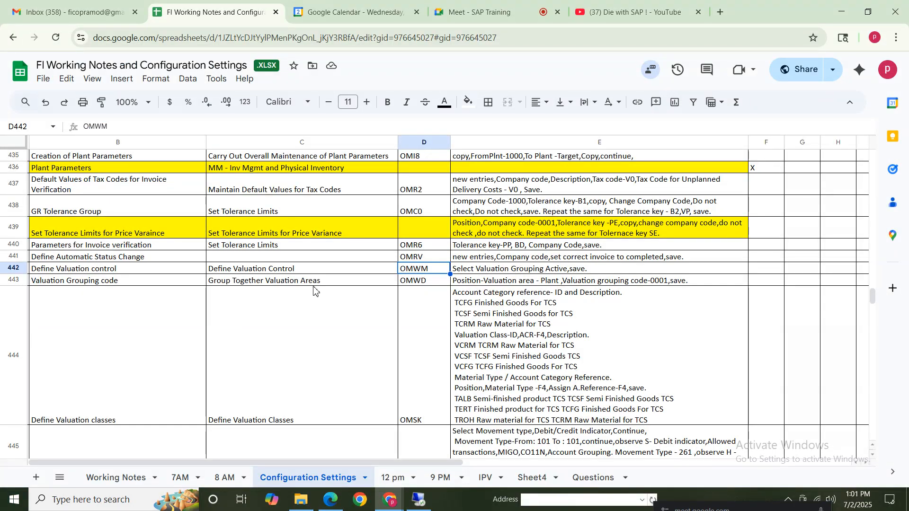
# Recheck the row 442 instruction and reopen transaction OMWM to review the valuation grouping code setting
pyautogui.click(475, 272)
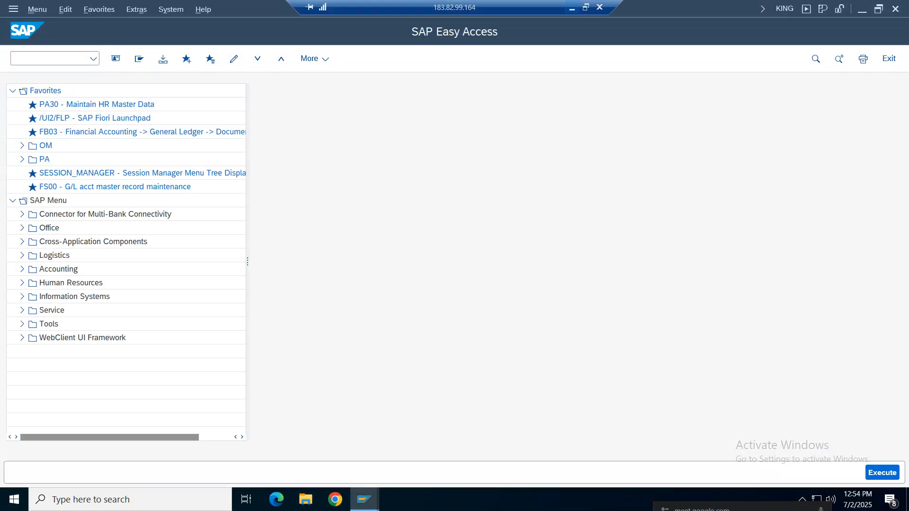
pyautogui.click(78, 57)
pyautogui.click(93, 58)
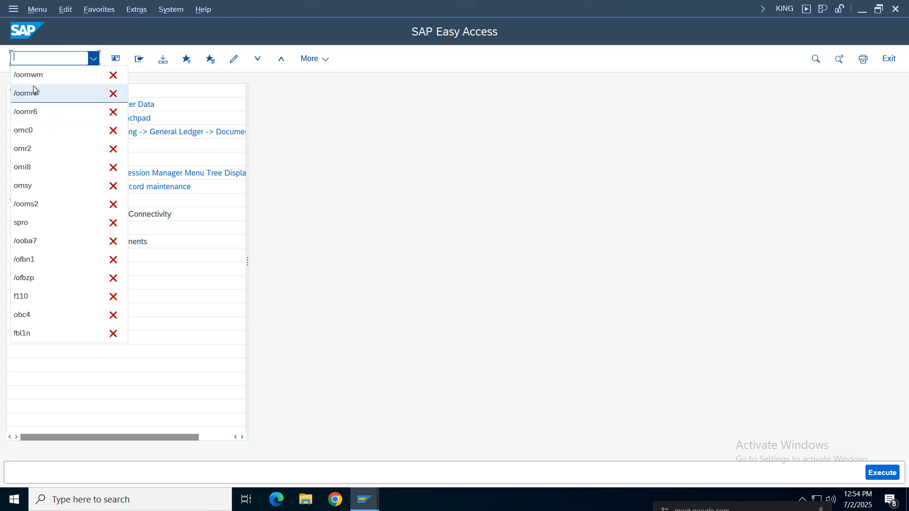
pyautogui.click(35, 78)
pyautogui.press('BackSpace')
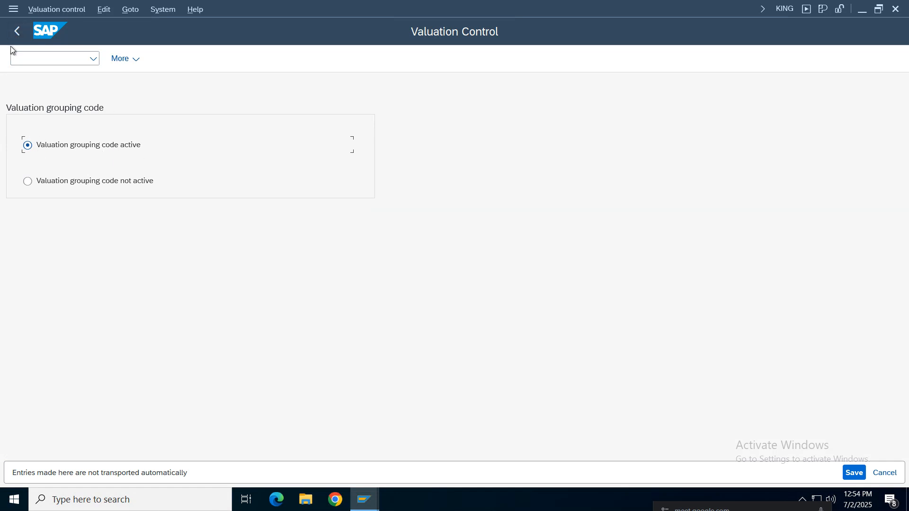
pyautogui.click(17, 31)
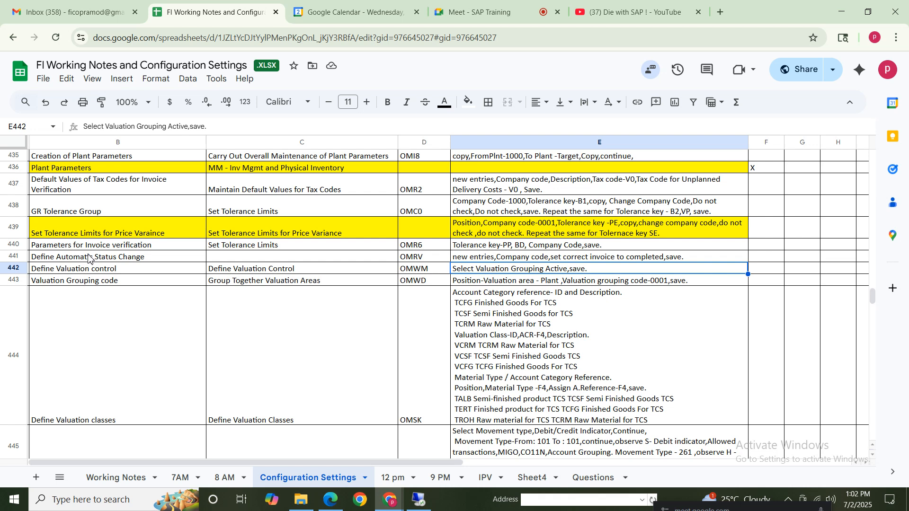
# Review the notes for valuation control in row 442 and the valuation grouping code in row 443
pyautogui.moveTo(108, 271); pyautogui.dragTo(576, 274)
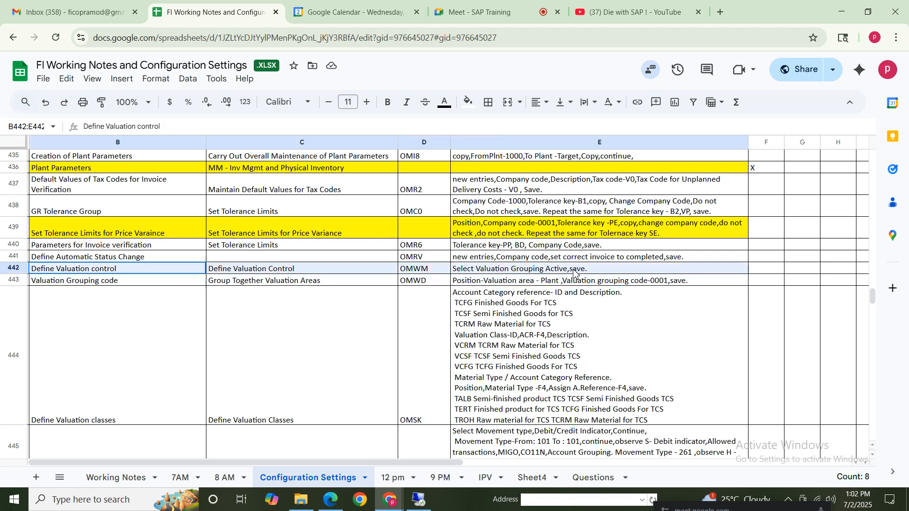
pyautogui.click(70, 282)
pyautogui.moveTo(348, 288); pyautogui.dragTo(351, 283)
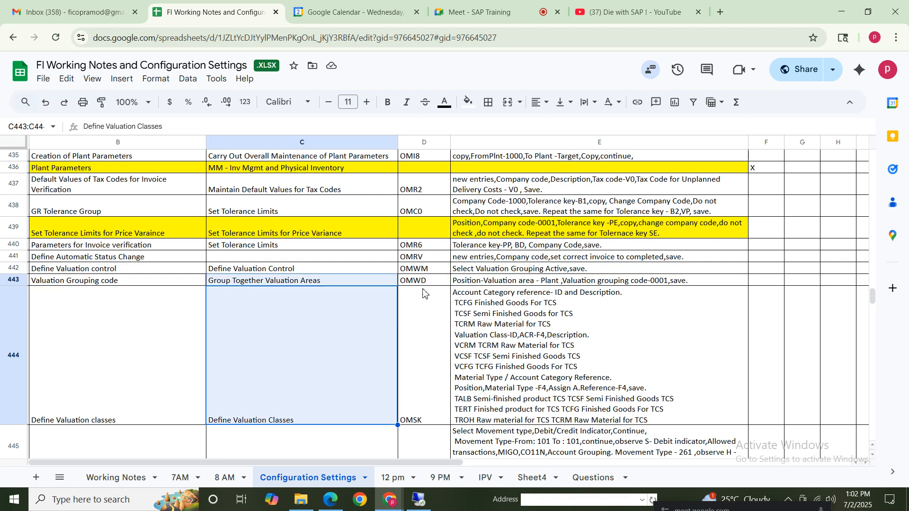
pyautogui.click(422, 283)
# Open transaction OMWB in SAP, page through the valuation area entries, and cancel the dialog
pyautogui.click(419, 499)
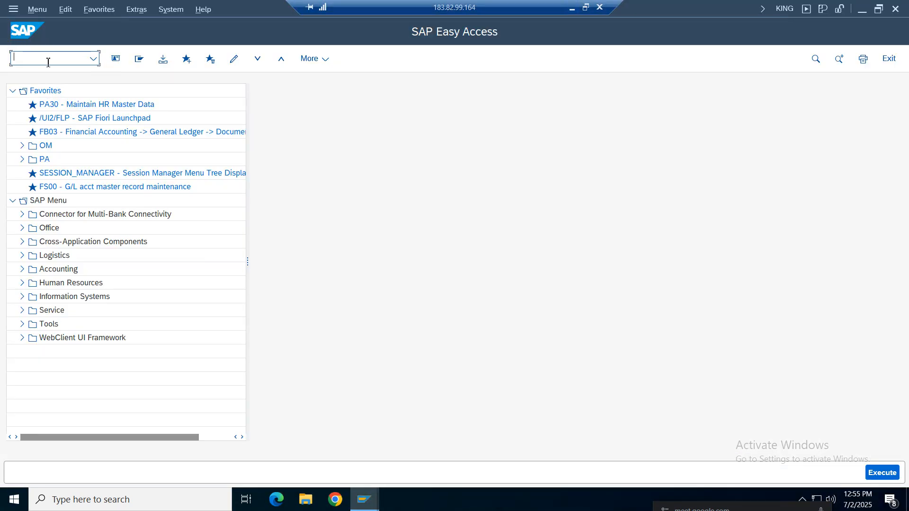
pyautogui.write('omwb')
pyautogui.press('Return')
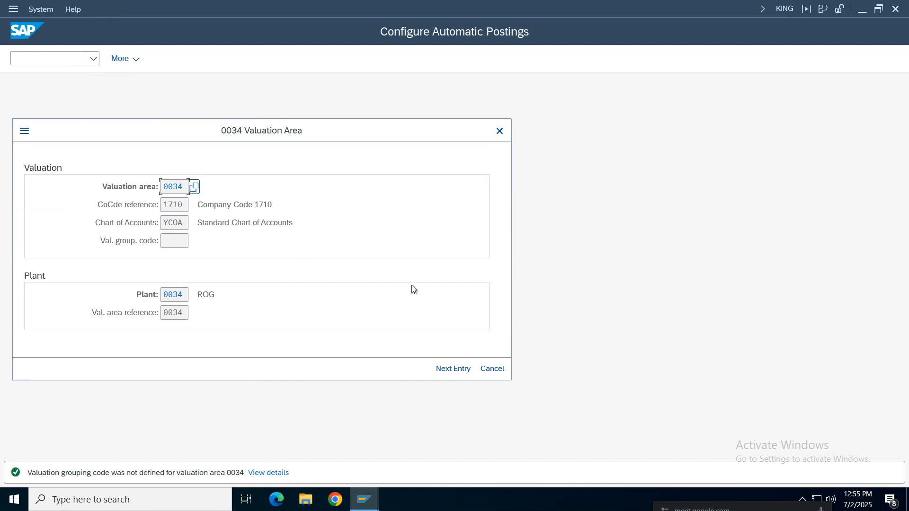
pyautogui.click(447, 370)
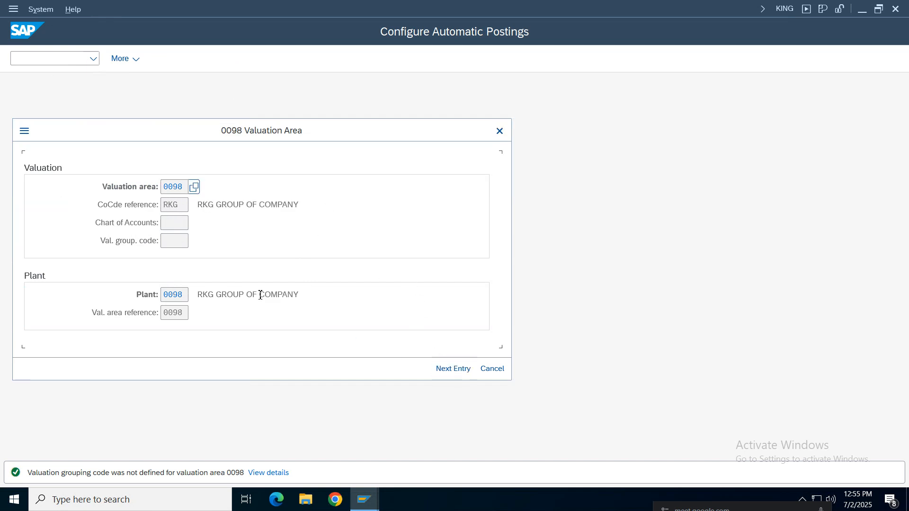
pyautogui.click(464, 372)
pyautogui.click(464, 373)
pyautogui.click(464, 372)
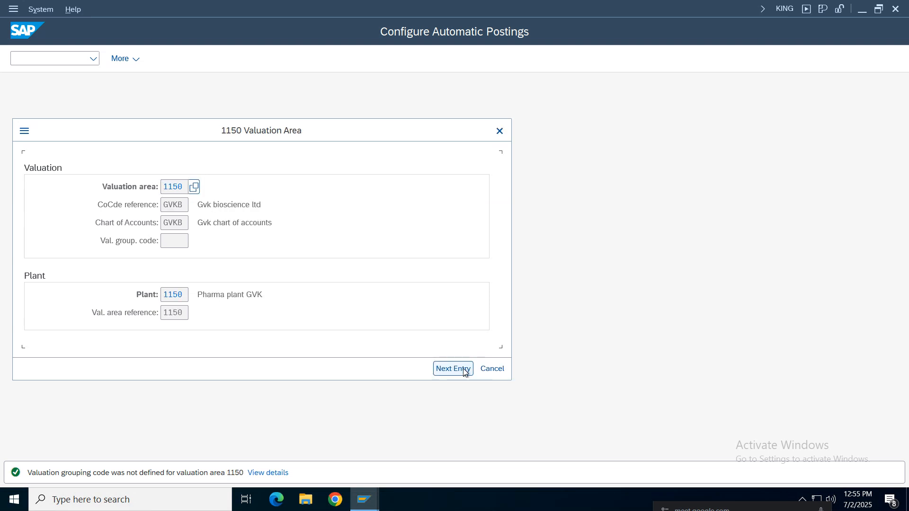
pyautogui.click(465, 373)
pyautogui.click(464, 372)
pyautogui.click(465, 373)
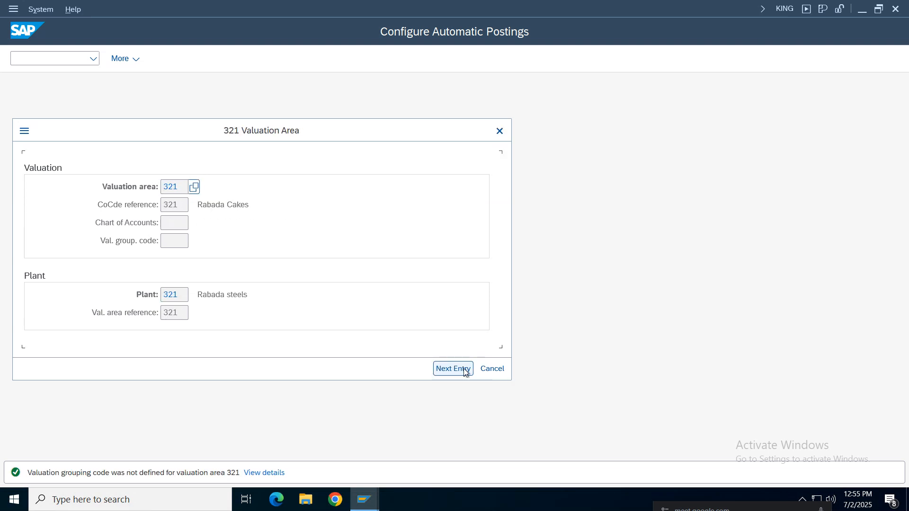
pyautogui.click(465, 373)
pyautogui.click(465, 372)
pyautogui.click(492, 368)
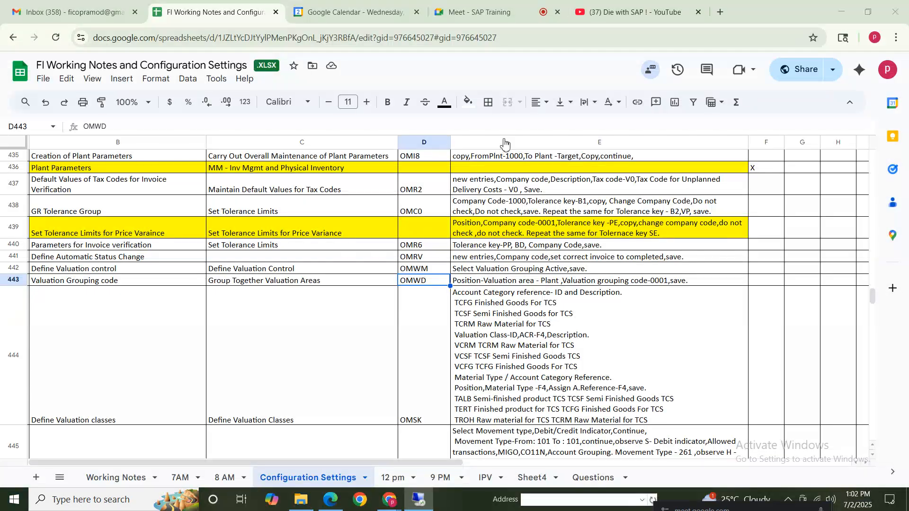
# Check the row 443 instruction, view the account assignment procedures for automatic postings, and return to SAP Easy Access
pyautogui.click(498, 283)
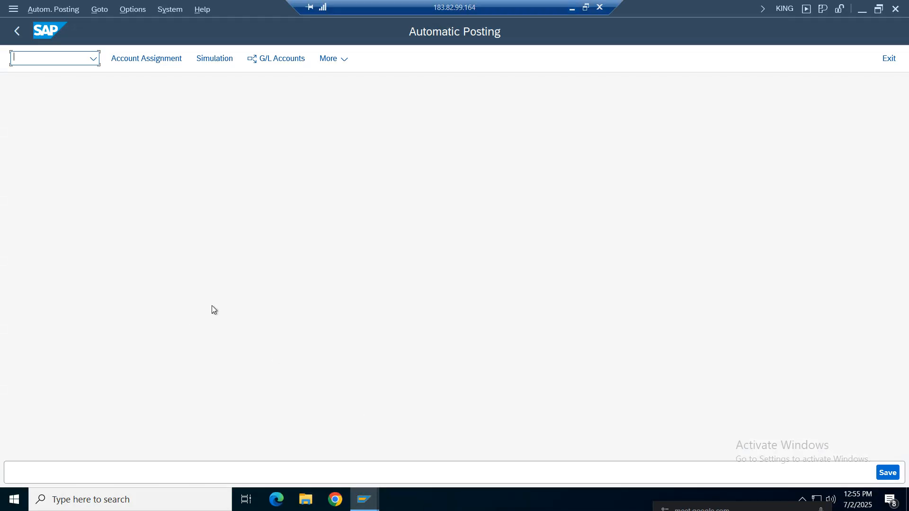
pyautogui.click(66, 10)
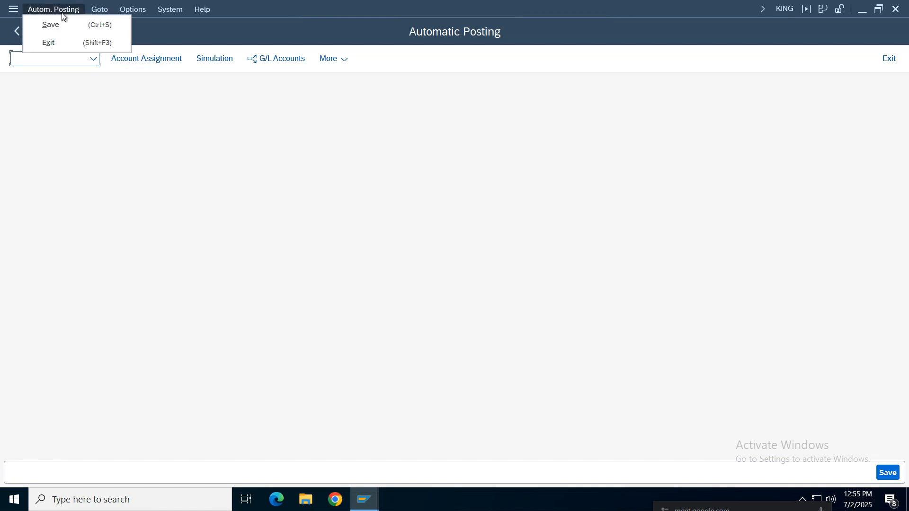
pyautogui.click(138, 123)
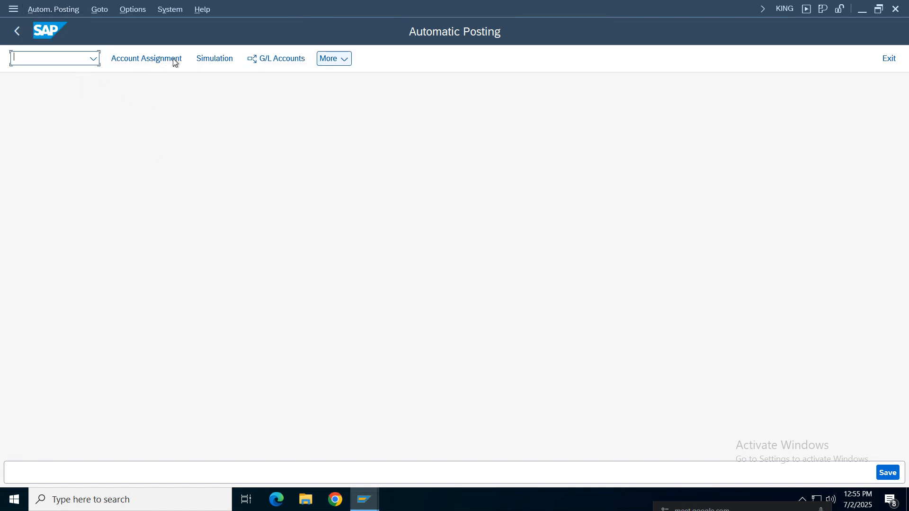
pyautogui.click(163, 58)
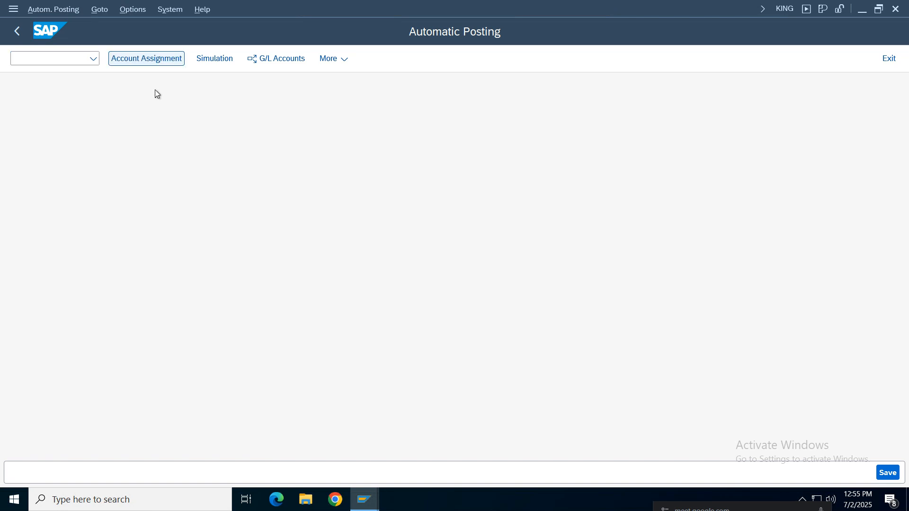
pyautogui.click(18, 27)
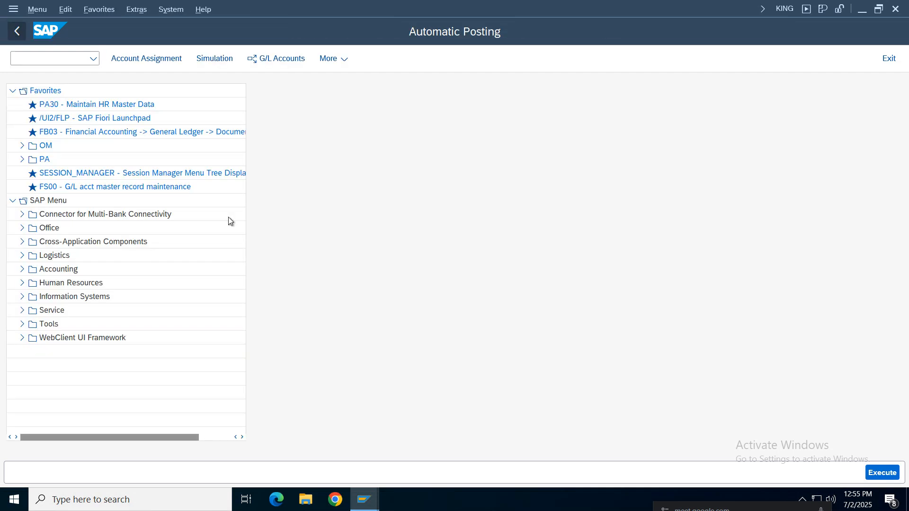
# Check row 443 of the notes for the valuation grouping code transaction and open OMWD in SAP
pyautogui.click(93, 58)
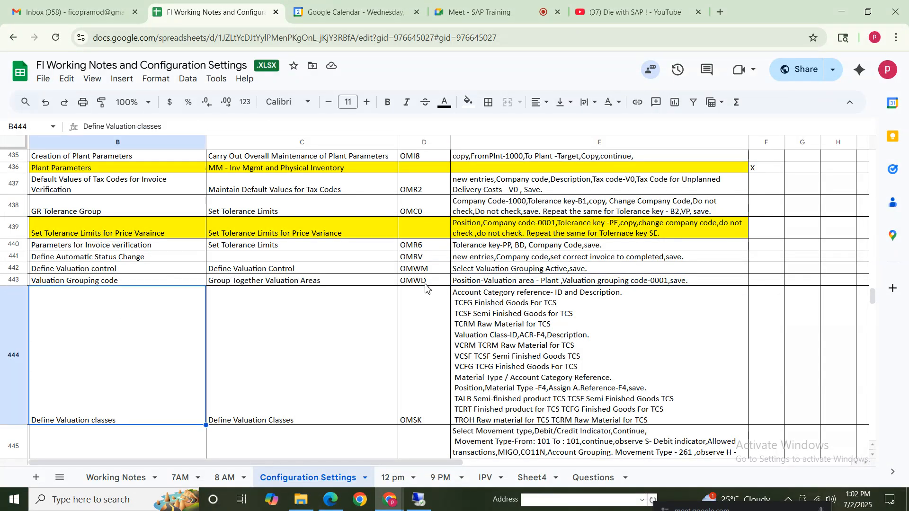
pyautogui.click(99, 281)
pyautogui.click(413, 281)
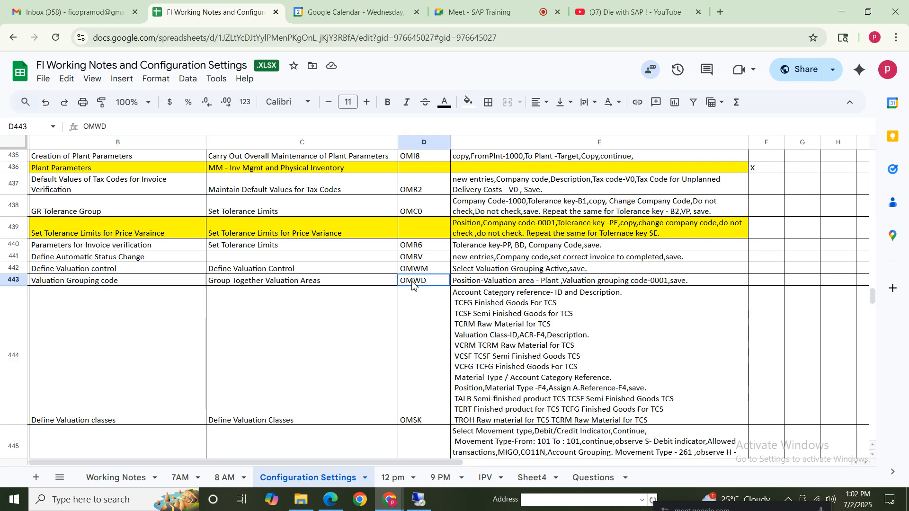
pyautogui.click(425, 506)
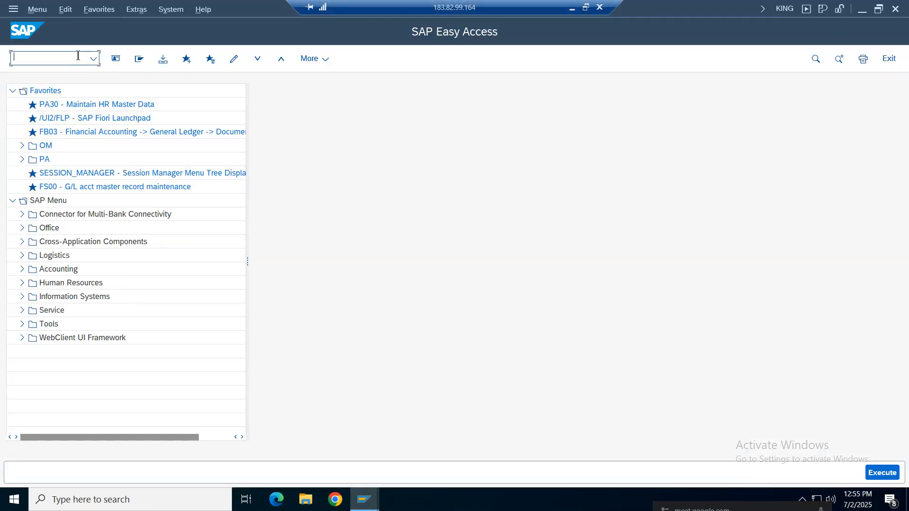
pyautogui.write('omw')
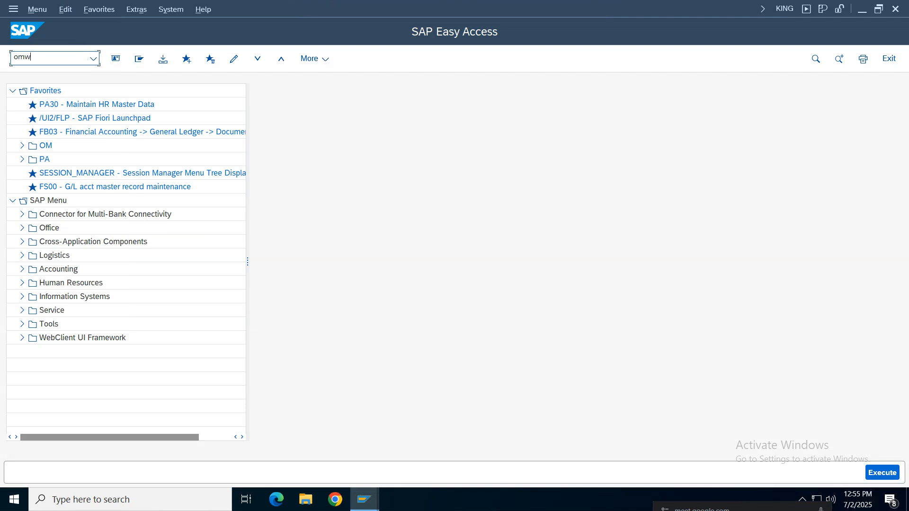
pyautogui.write('d')
pyautogui.press('Return')
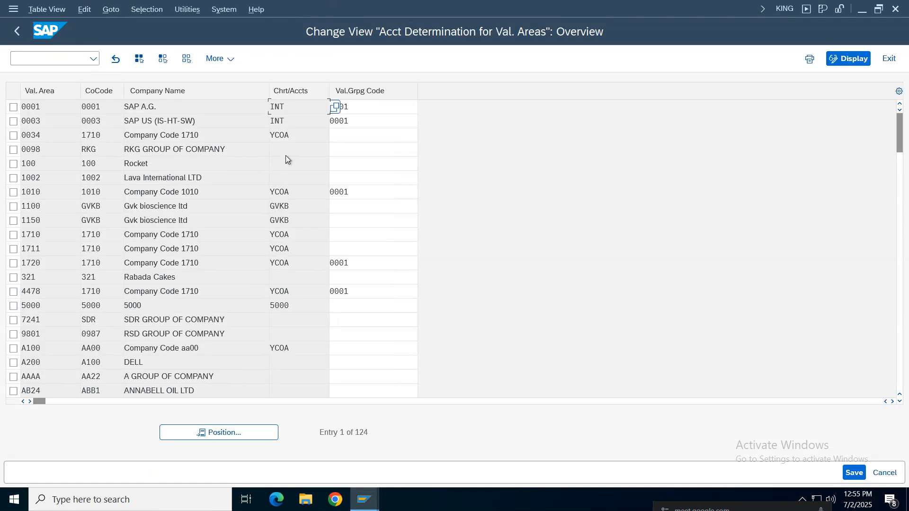
# Position the list on valuation area NIKE, set its valuation grouping code to NIKE and save
pyautogui.click(206, 433)
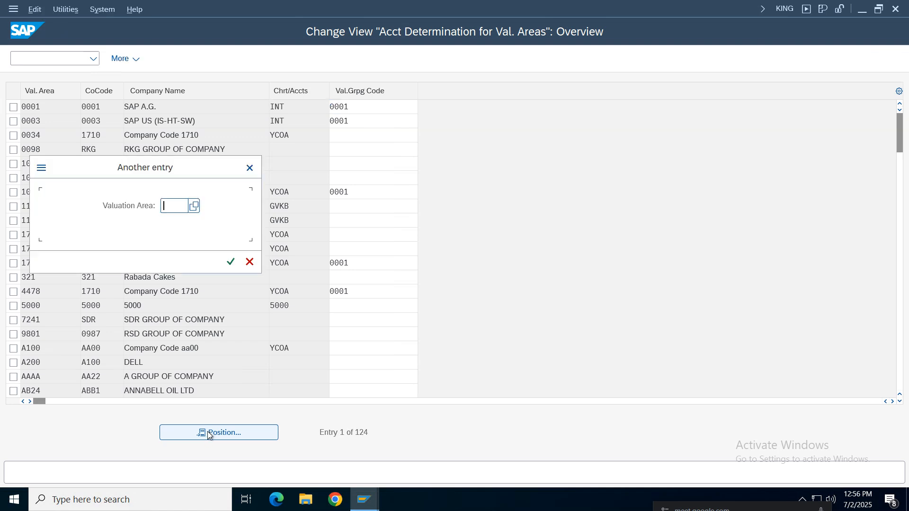
pyautogui.write('nike')
pyautogui.press('Return')
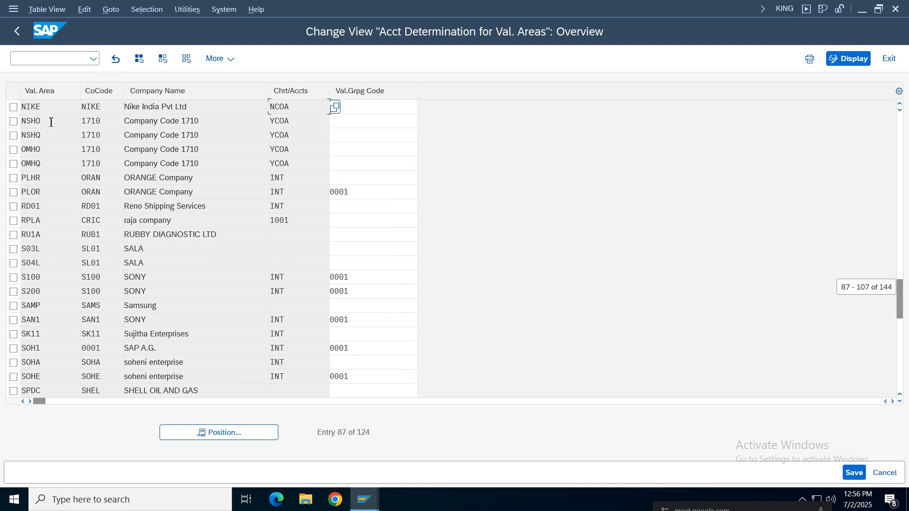
pyautogui.click(14, 107)
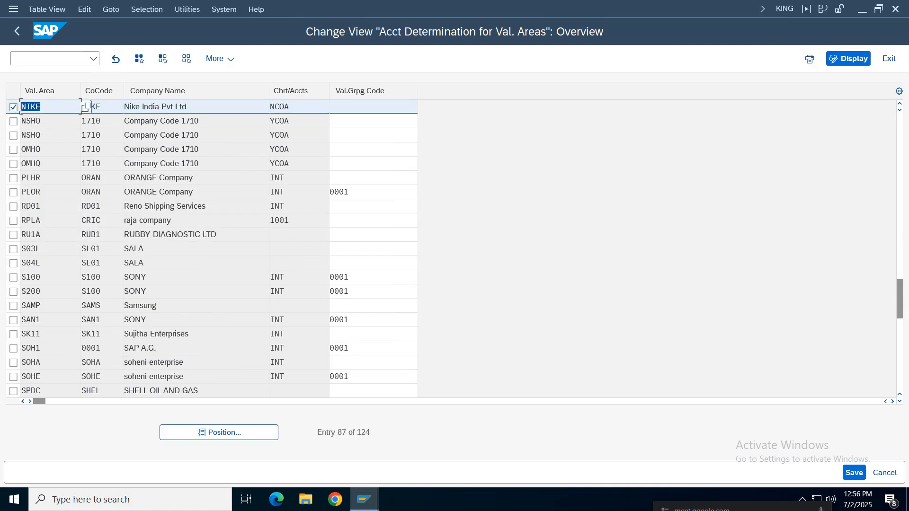
pyautogui.press('Tab')
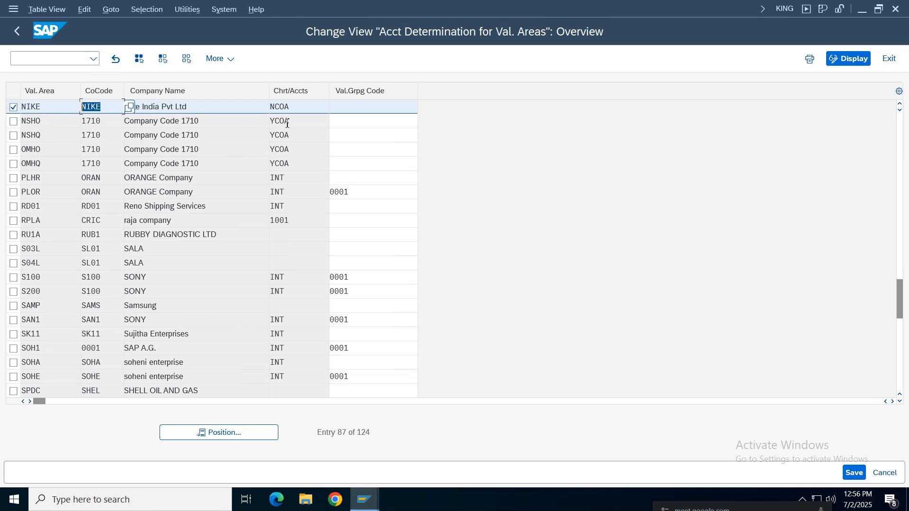
pyautogui.press('Tab')
pyautogui.click(376, 111)
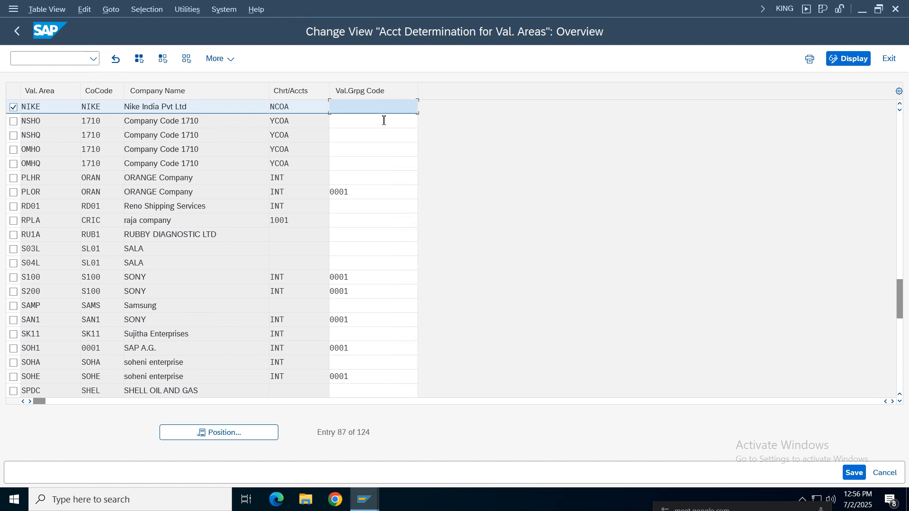
pyautogui.write('nike')
pyautogui.press('Return')
pyautogui.click(854, 473)
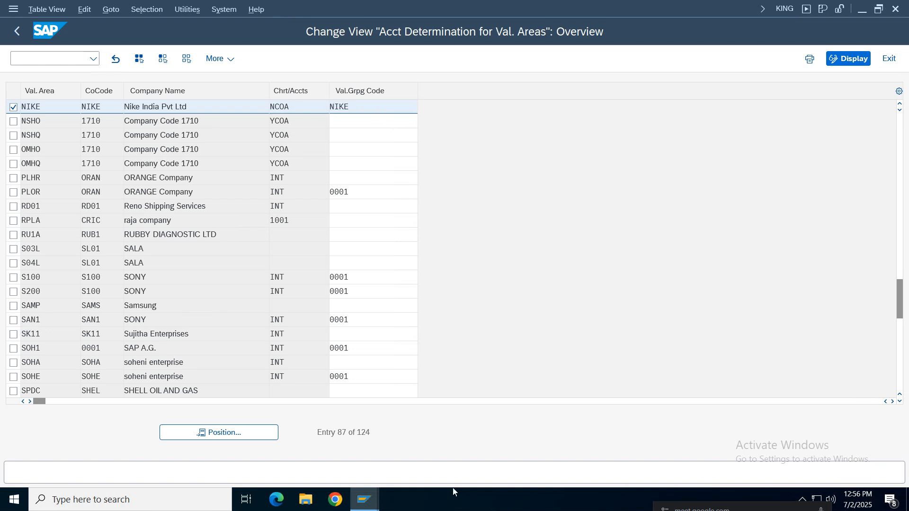
# Recheck the row 443 instruction in the notes for the valuation area and valuation grouping code
pyautogui.click(301, 262)
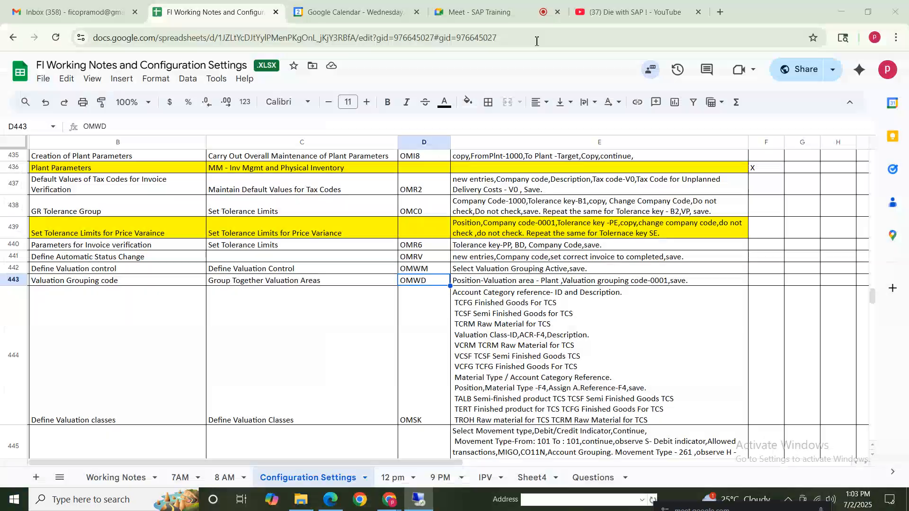
pyautogui.click(632, 283)
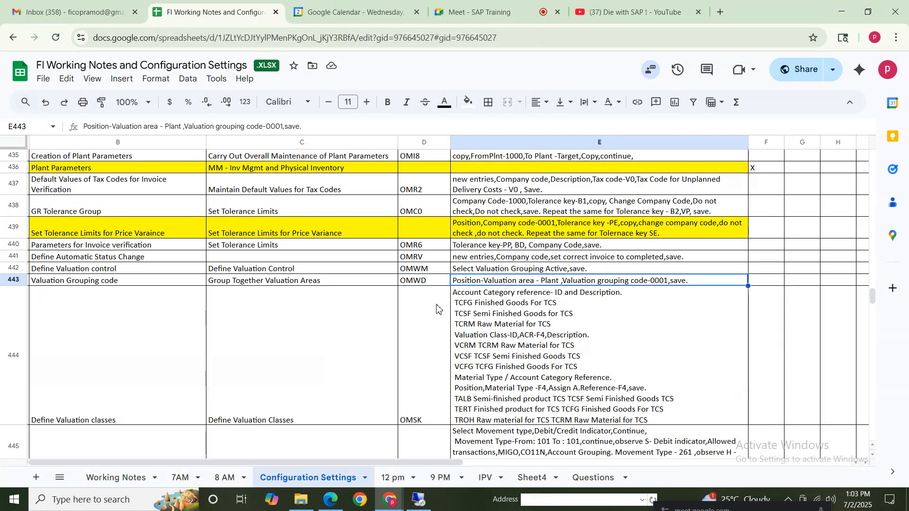
pyautogui.click(60, 283)
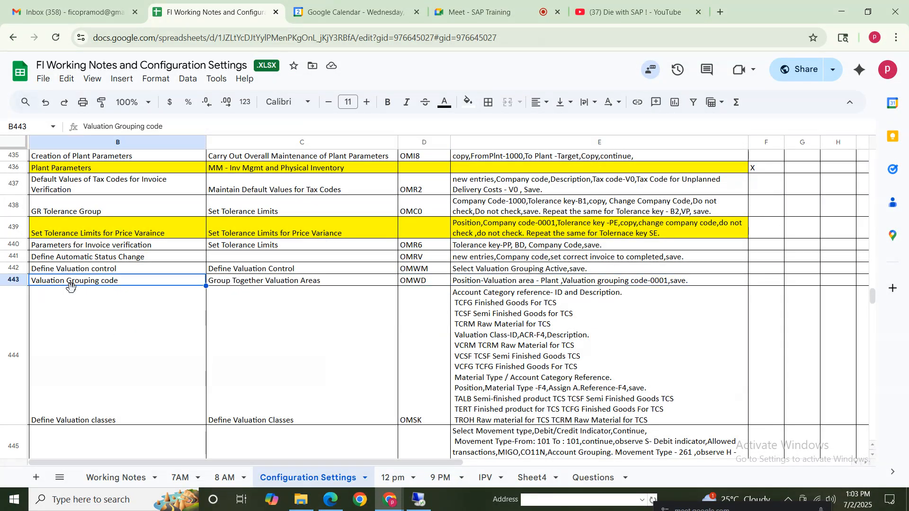
pyautogui.click(320, 283)
pyautogui.click(425, 283)
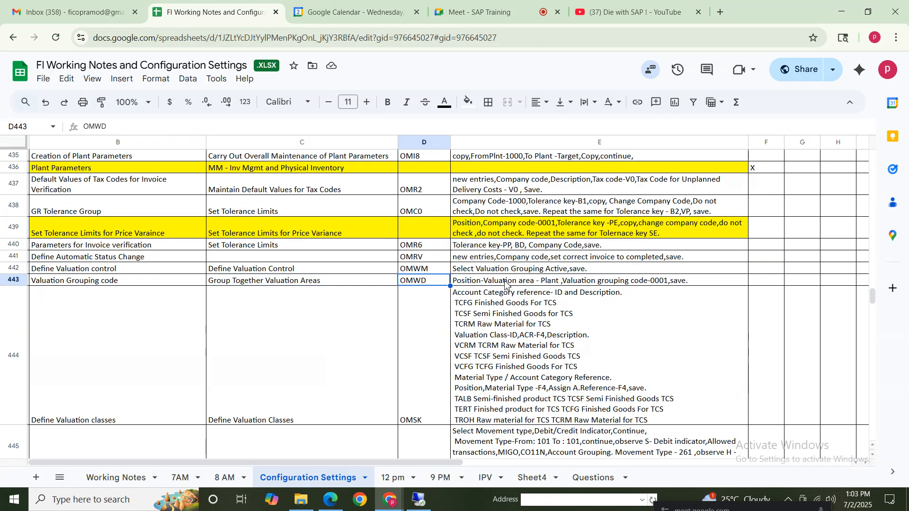
pyautogui.click(507, 283)
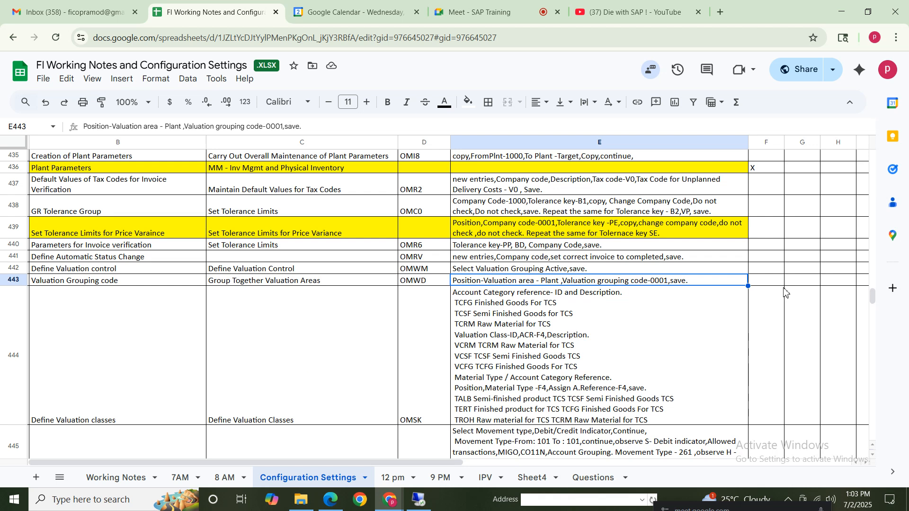
pyautogui.doubleClick(667, 283)
pyautogui.moveTo(667, 283); pyautogui.dragTo(551, 279)
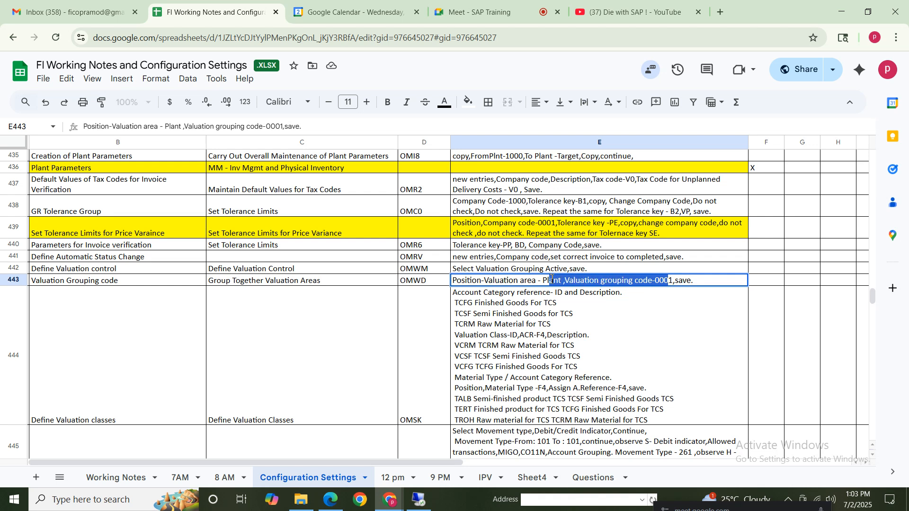
# Switch to SAP, look through the valuation areas' grouping codes, and reposition the list on valuation area NIKE
pyautogui.click(419, 499)
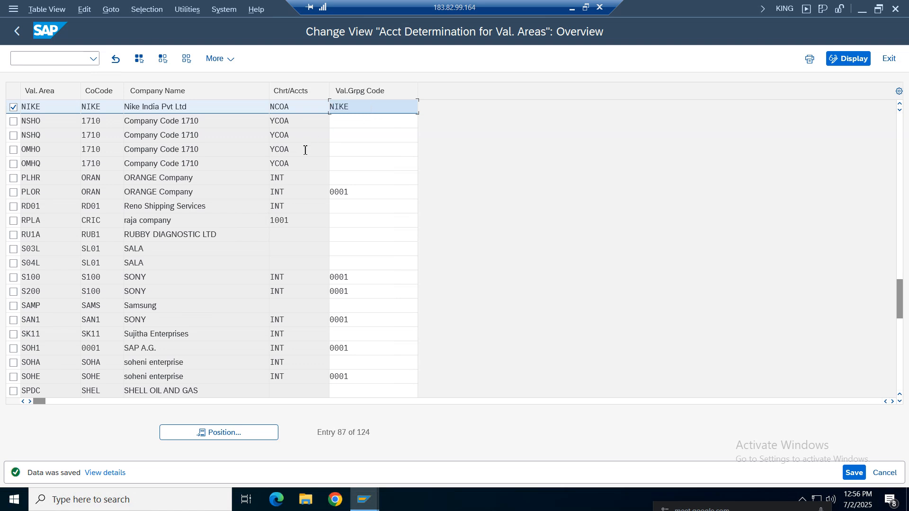
pyautogui.click(359, 289)
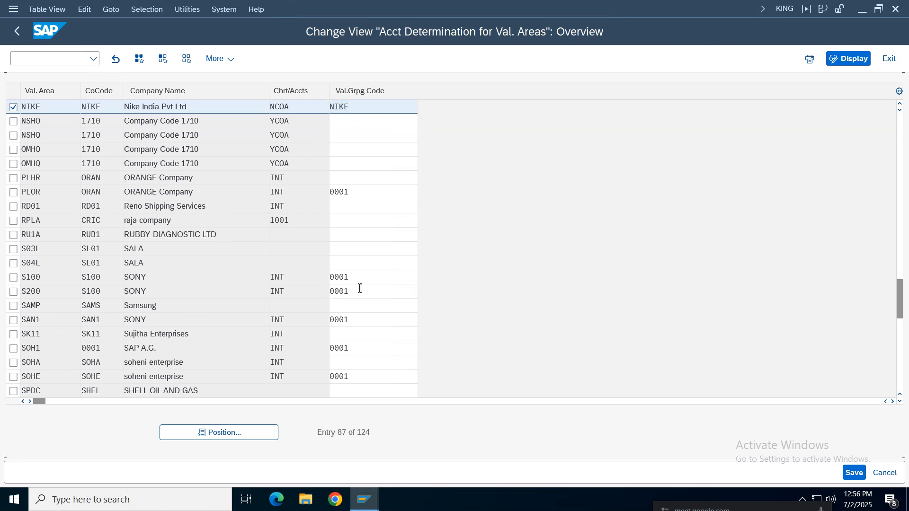
pyautogui.scroll(-7, 360, 287)
pyautogui.scroll(13, 358, 290)
pyautogui.scroll(20, 358, 287)
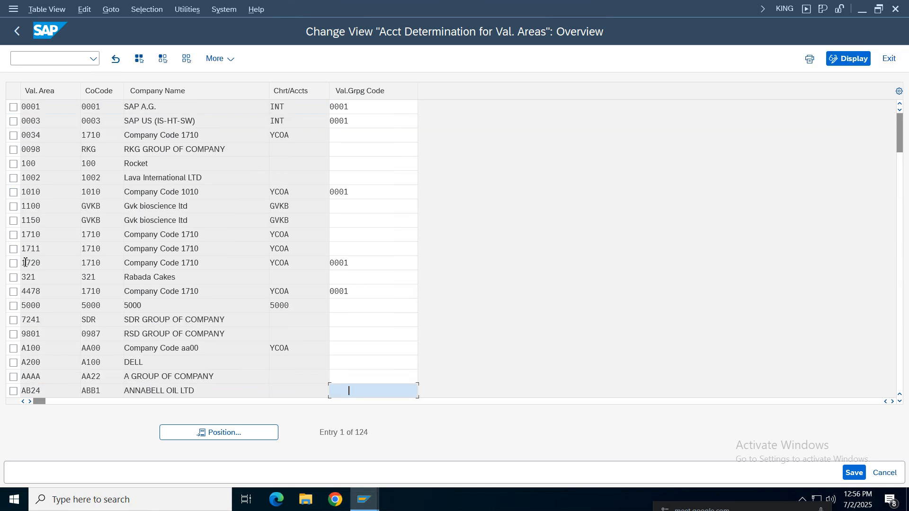
pyautogui.click(271, 434)
pyautogui.write('nike')
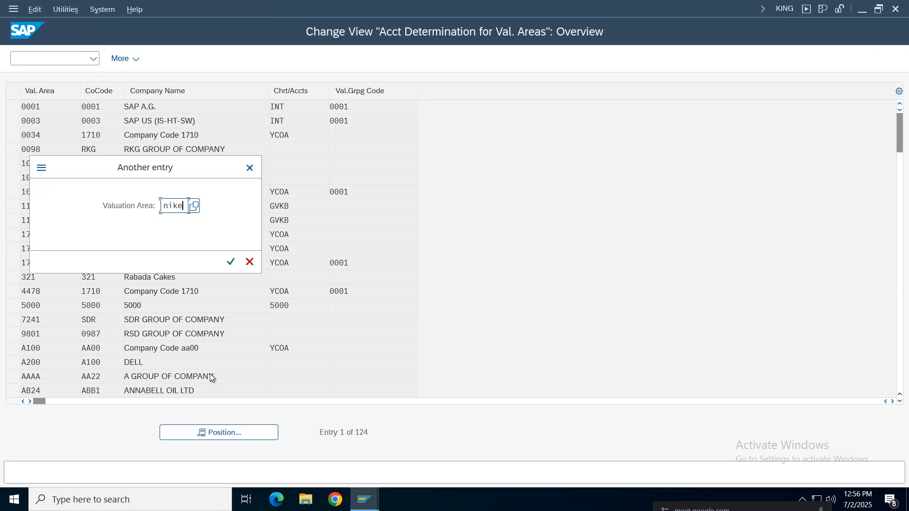
pyautogui.press('Return')
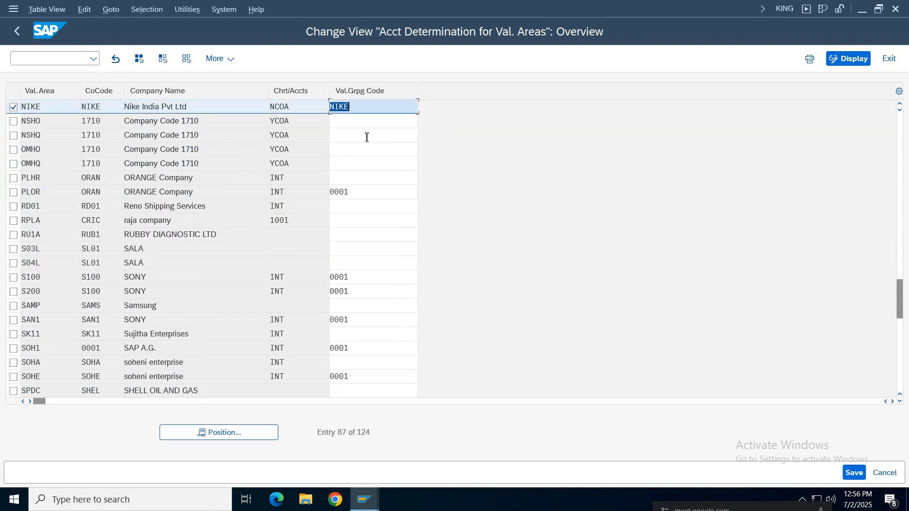
# Set the valuation grouping code of valuation area NIKE to 0001 and save
pyautogui.click(362, 110)
pyautogui.press('BackSpace')
pyautogui.press('BackSpace')
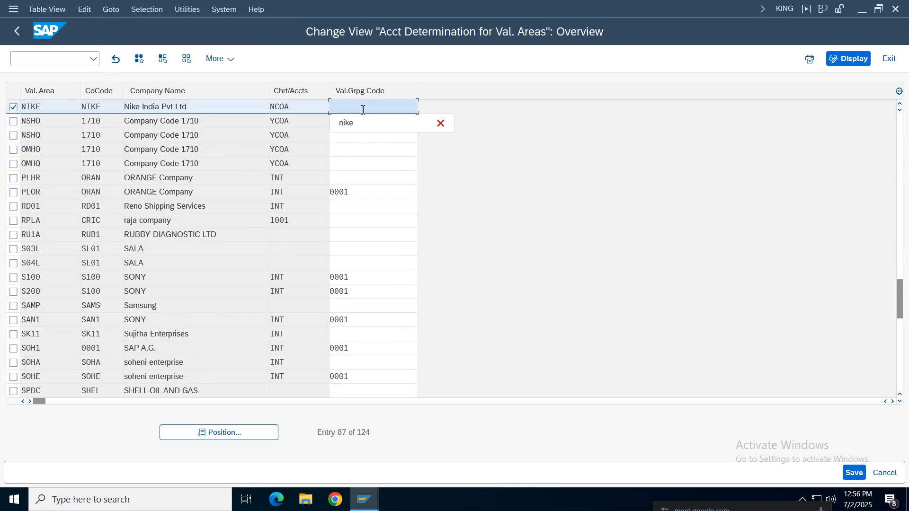
pyautogui.write('0001')
pyautogui.hotkey('ctrl', 's')
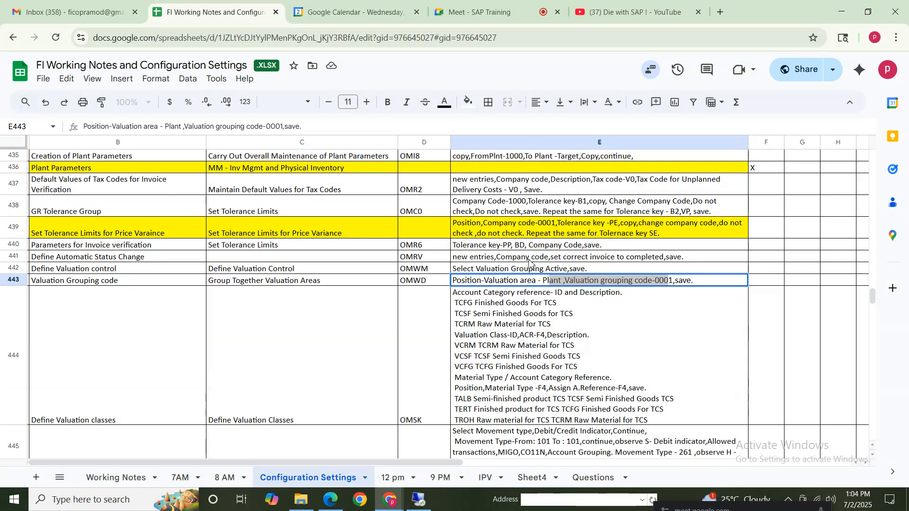
# Compare the entry with the row 443 instruction in the notes and return to SAP Easy Access
pyautogui.moveTo(548, 280); pyautogui.dragTo(651, 308)
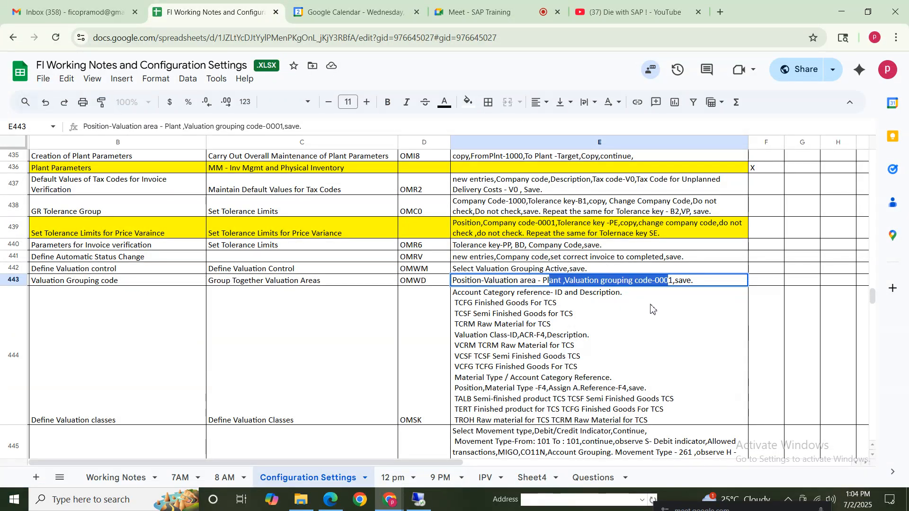
pyautogui.click(679, 280)
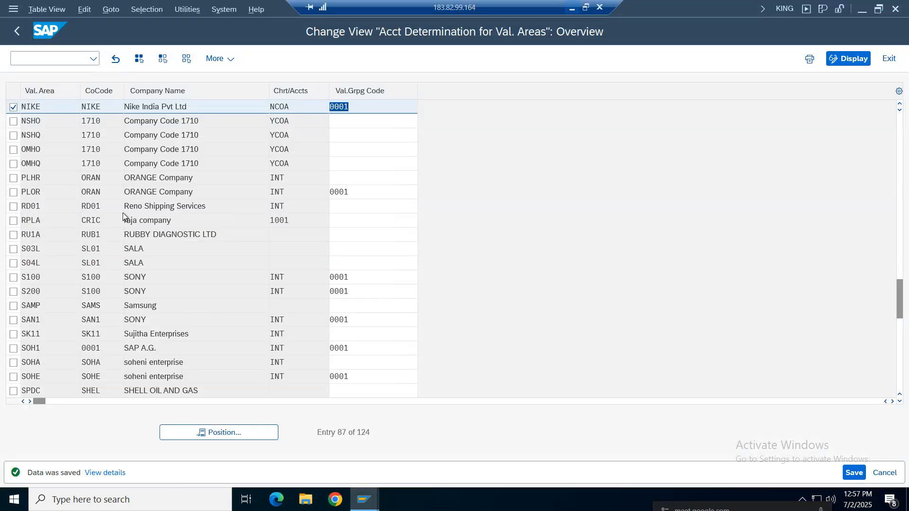
pyautogui.click(19, 32)
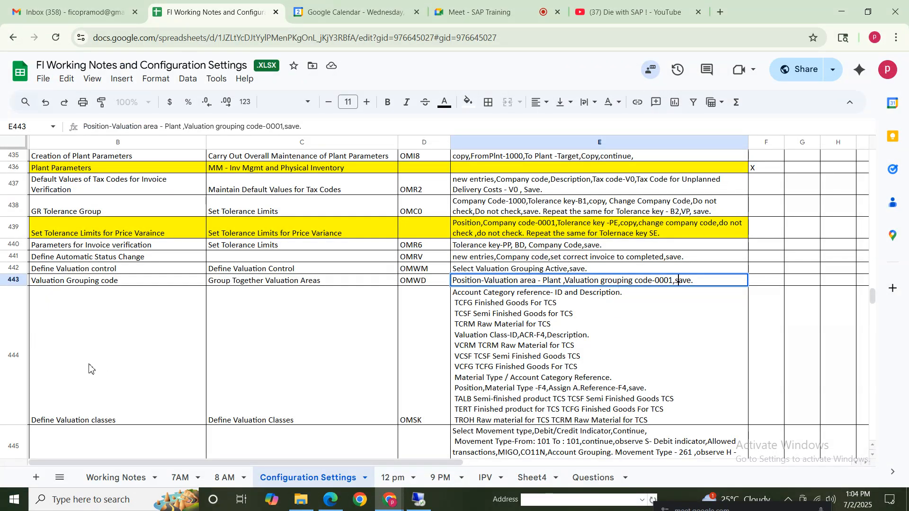
# Review the row 444 notes for defining valuation classes, glancing at the movement type and GL account rows below
pyautogui.moveTo(89, 368); pyautogui.dragTo(594, 362)
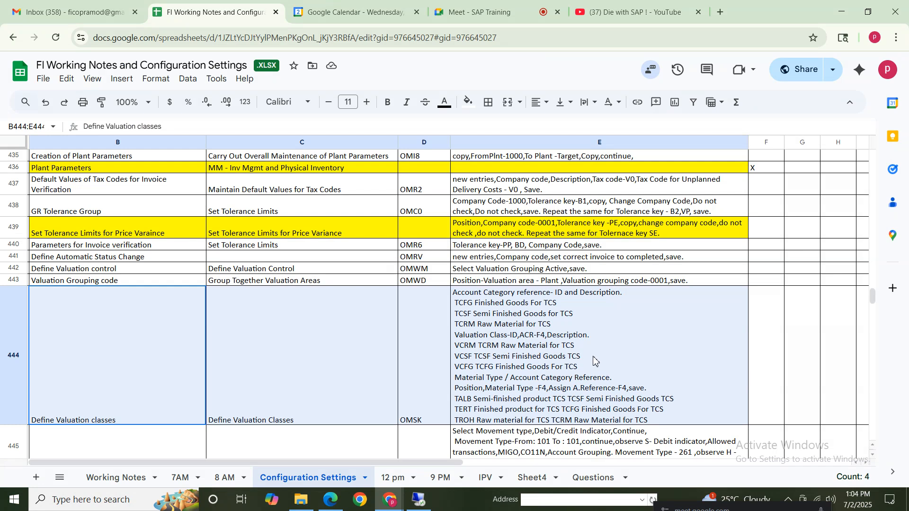
pyautogui.click(107, 381)
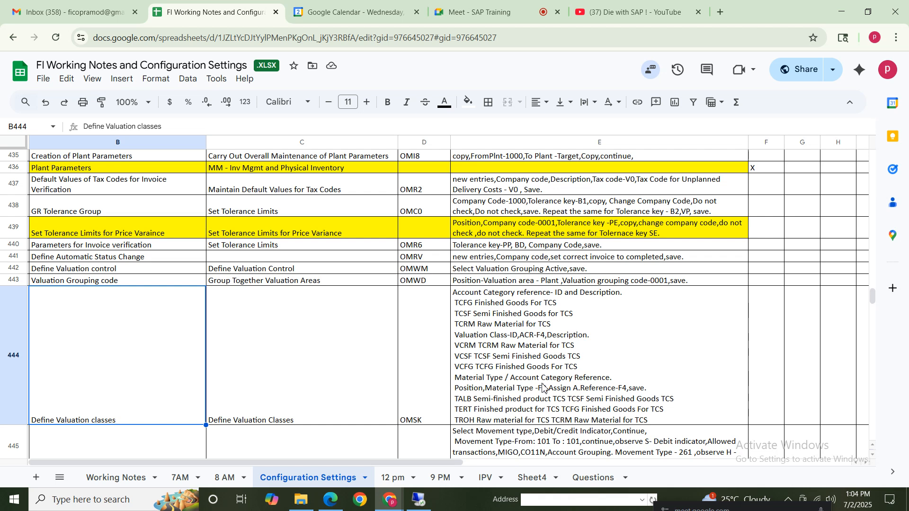
pyautogui.keyDown('shift'); pyautogui.click(594, 354); pyautogui.keyUp('shift')
pyautogui.click(113, 386)
pyautogui.press('Down')
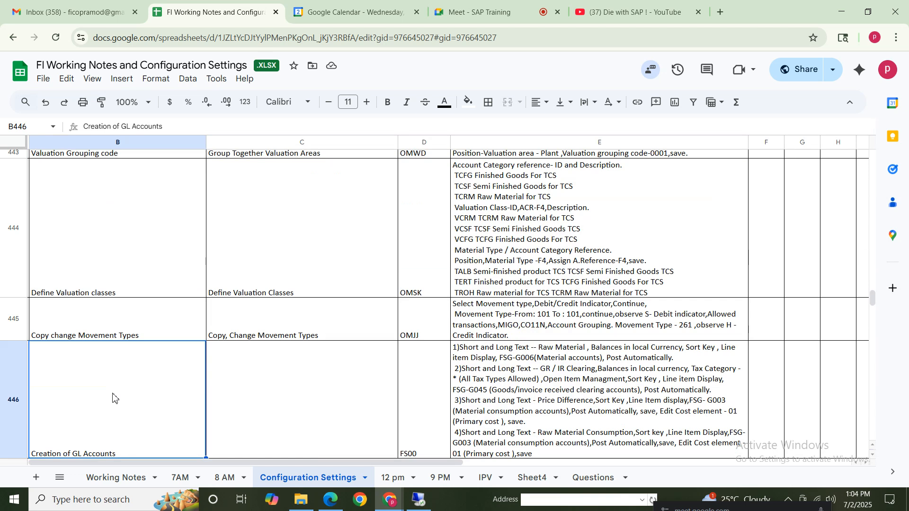
pyautogui.click(113, 189)
pyautogui.click(525, 221)
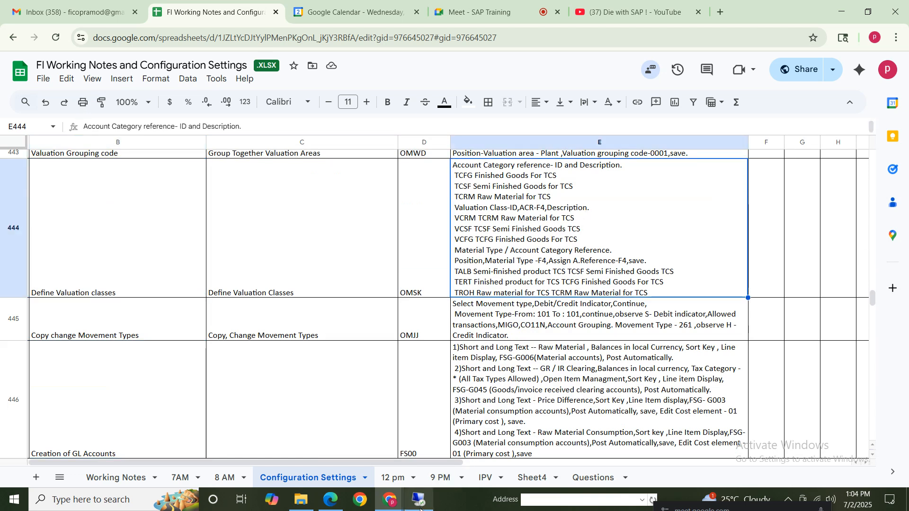
# Look up the valuation classes transaction code in row 444 and open OMSK in SAP
pyautogui.click(416, 269)
pyautogui.click(419, 498)
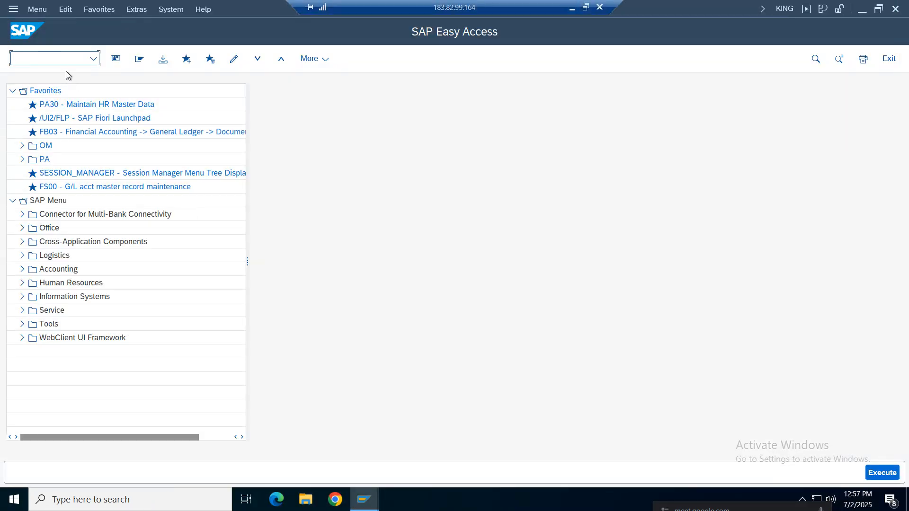
pyautogui.write('omsk')
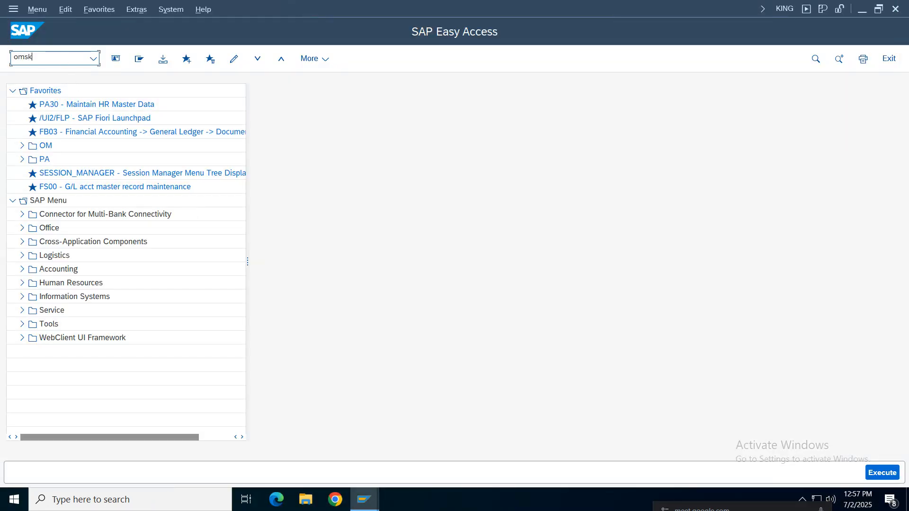
pyautogui.press('Return')
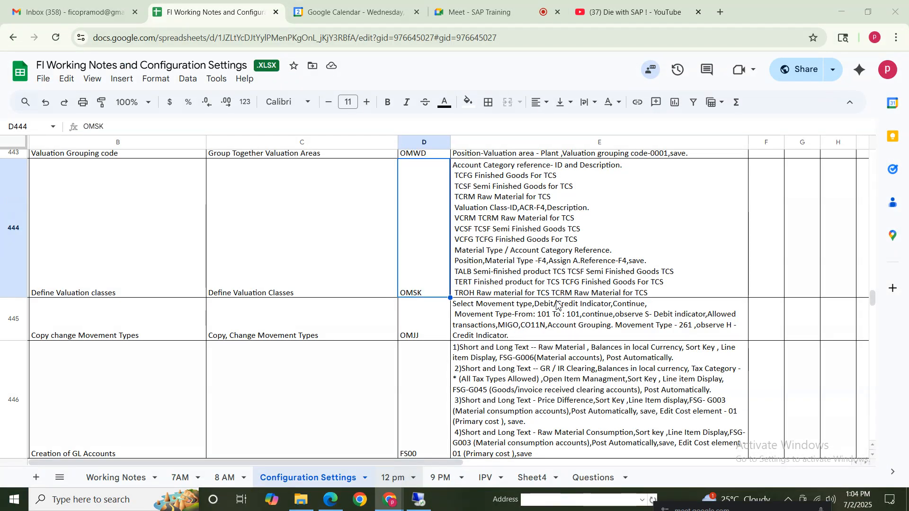
# Make the line "Account Category reference- ID and Description." bold in the row 444 notes
pyautogui.click(473, 179)
pyautogui.doubleClick(474, 179)
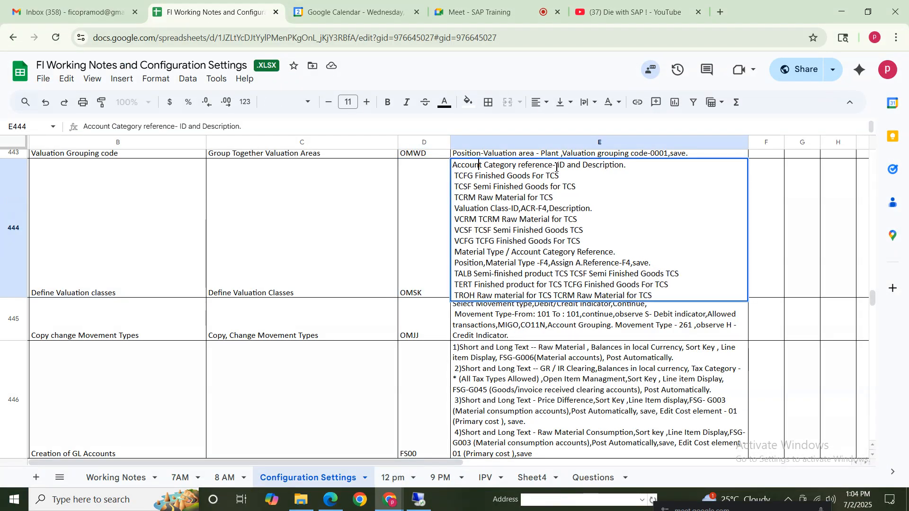
pyautogui.moveTo(557, 166); pyautogui.dragTo(427, 170)
pyautogui.click(633, 166)
pyautogui.moveTo(632, 166); pyautogui.dragTo(420, 162)
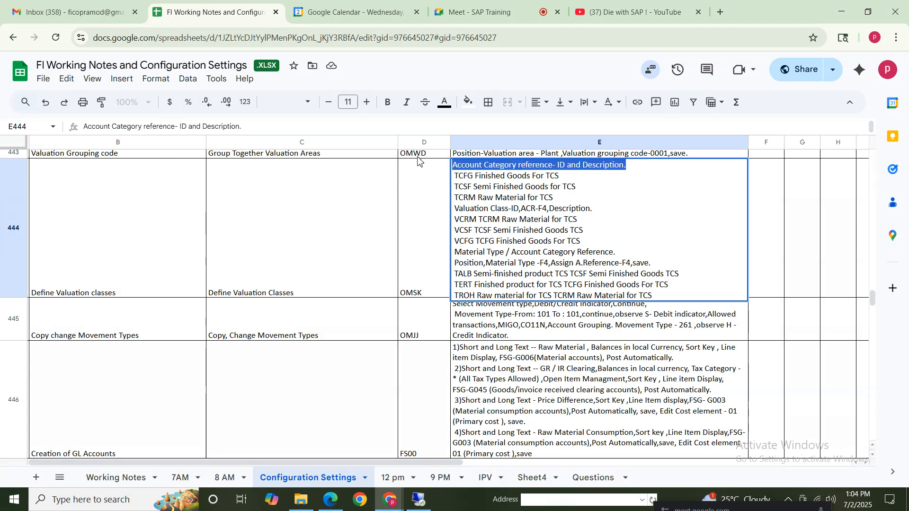
pyautogui.hotkey('ctrl', 'b')
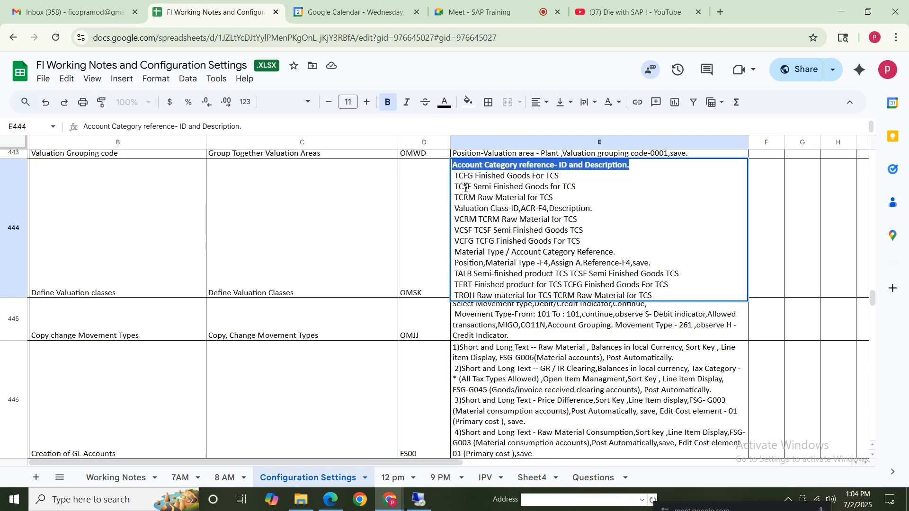
# Make the line "Valuation Class-ID,ACR-F4,Description." bold in the row 444 notes
pyautogui.click(583, 241)
pyautogui.click(428, 233)
pyautogui.click(536, 221)
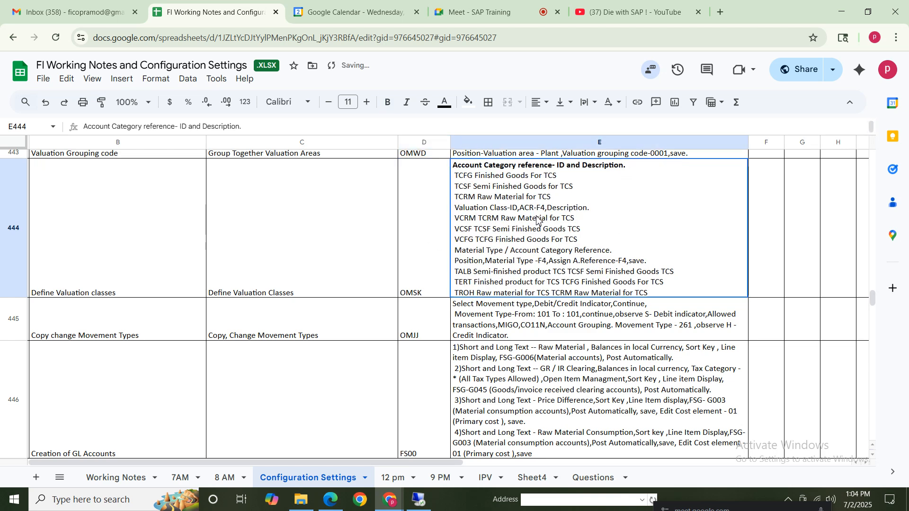
pyautogui.doubleClick(479, 208)
pyautogui.moveTo(605, 209); pyautogui.dragTo(393, 211)
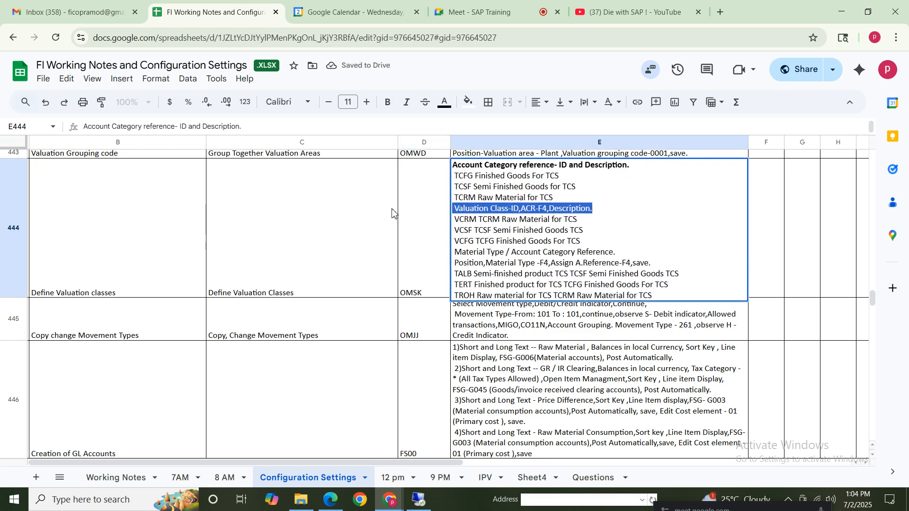
pyautogui.hotkey('ctrl', 'b')
# Make the line "Material Type / Account Category Reference." bold in the row 444 notes and save the sheet
pyautogui.click(513, 253)
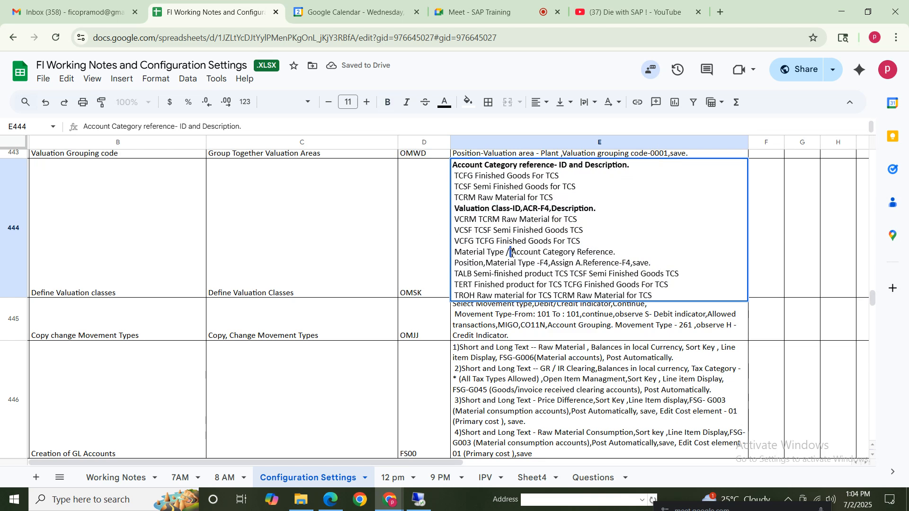
pyautogui.moveTo(617, 253); pyautogui.dragTo(400, 257)
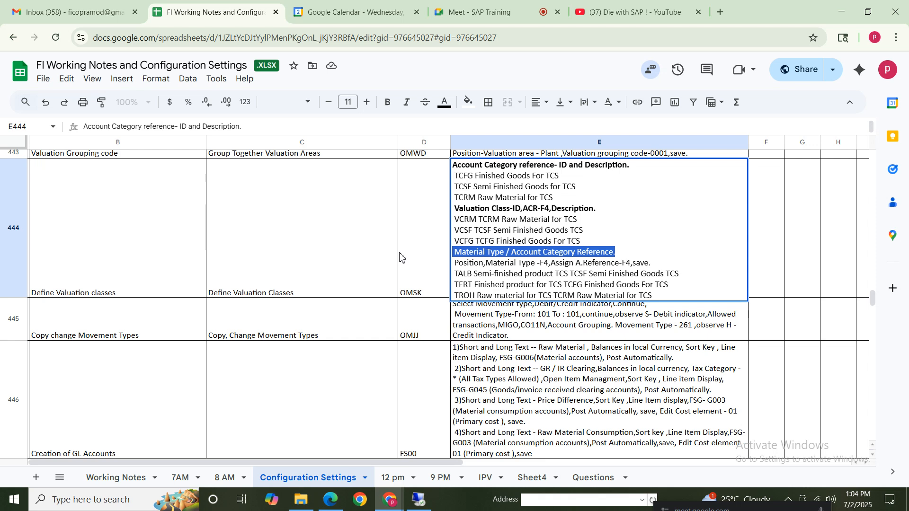
pyautogui.write('SPRO- Enterprise structure--definition - material mgmt')
pyautogui.hotkey('ctrl', 'z')
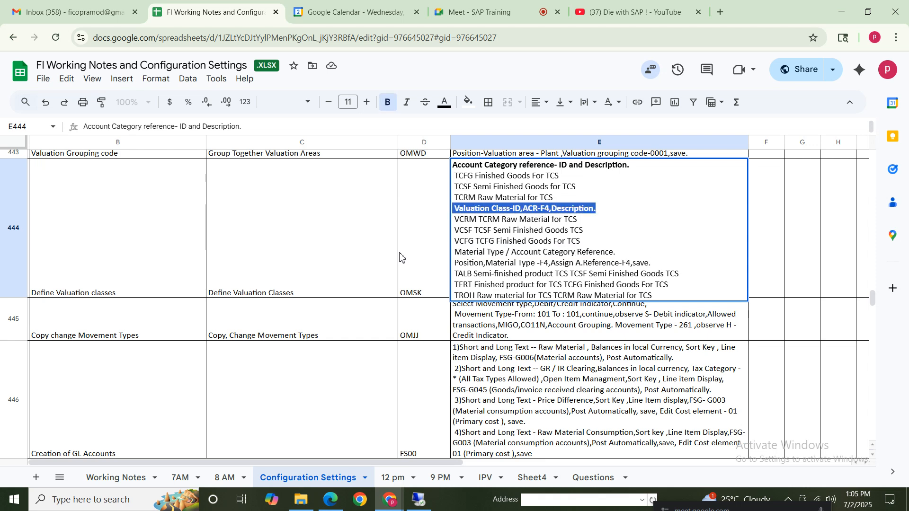
pyautogui.click(657, 265)
pyautogui.moveTo(632, 256); pyautogui.dragTo(343, 253)
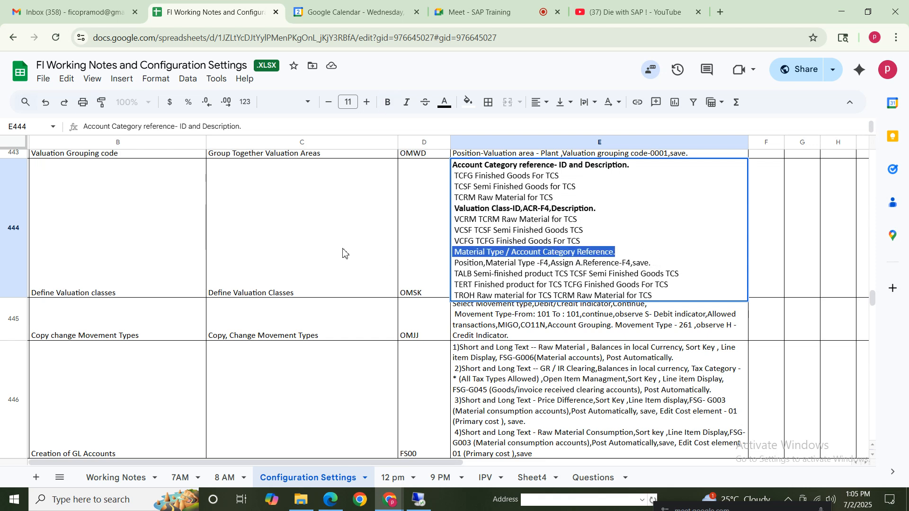
pyautogui.hotkey('ctrl', 'b')
pyautogui.click(543, 270)
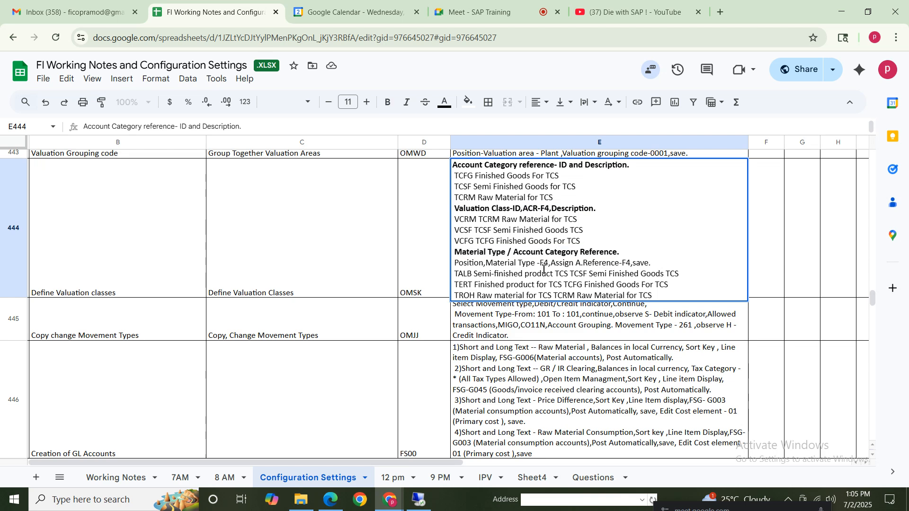
pyautogui.hotkey('ctrl', 's')
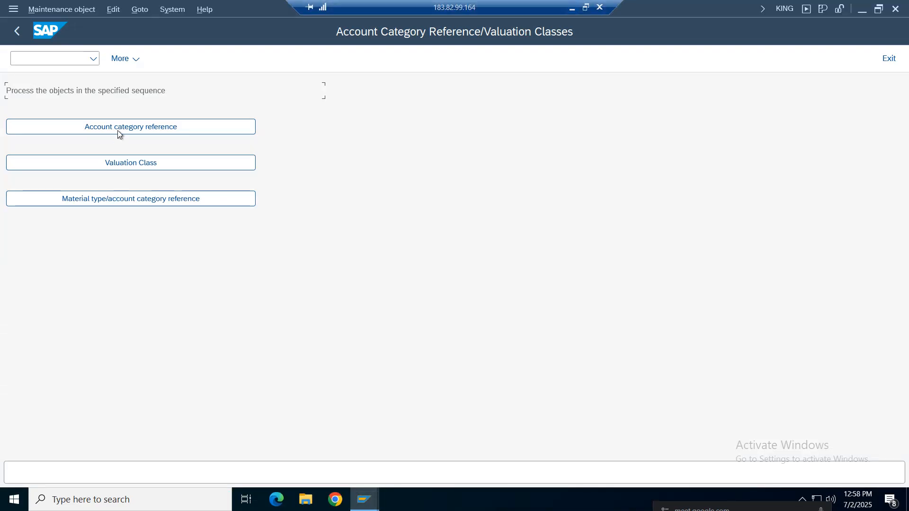
# In SAP, create account category reference NIKE described as "nike acr" and save it to the Nike Group customizing request
pyautogui.click(117, 130)
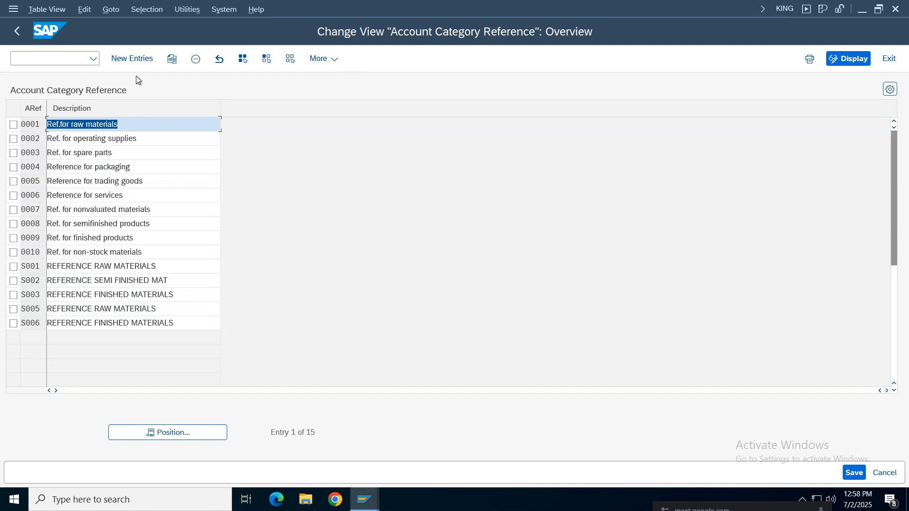
pyautogui.click(135, 62)
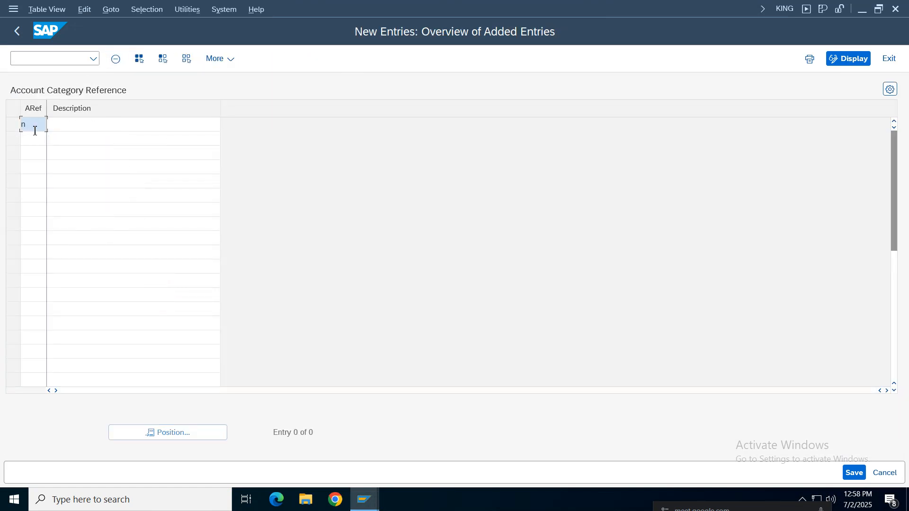
pyautogui.press('Tab')
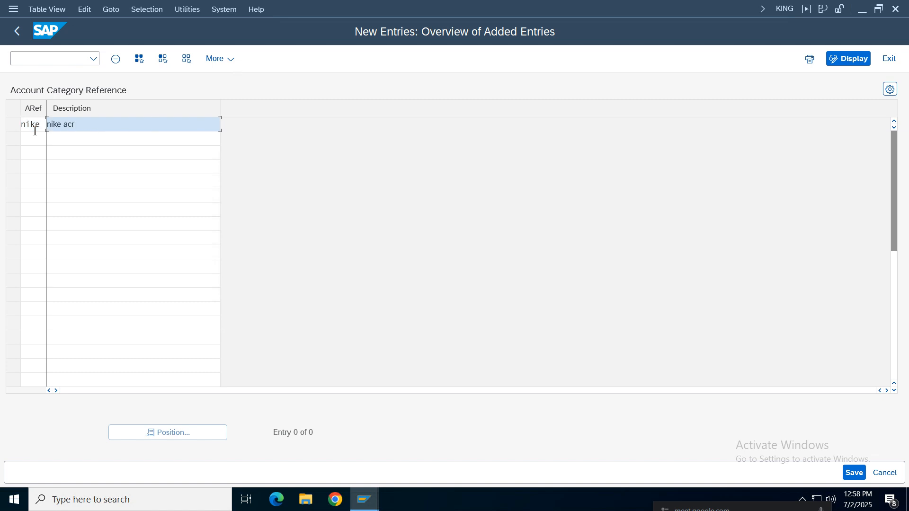
pyautogui.press('Return')
pyautogui.hotkey('ctrl', 's')
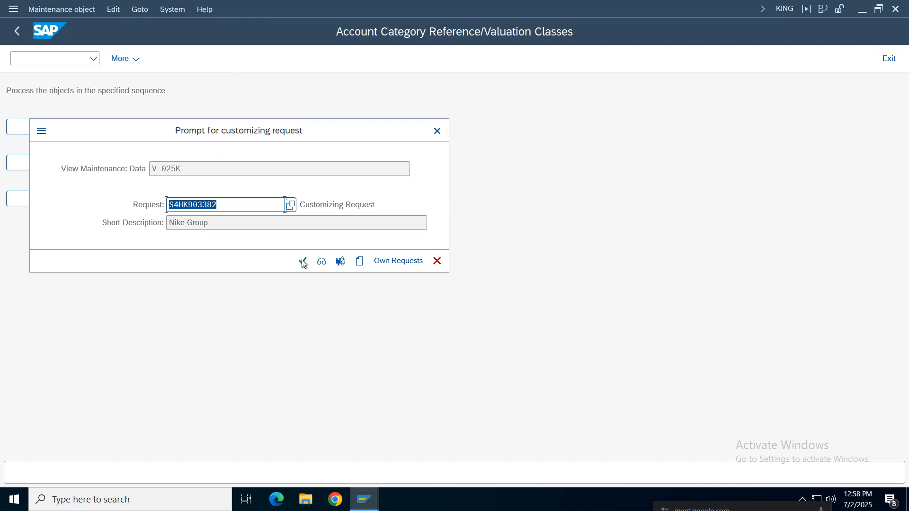
pyautogui.click(303, 262)
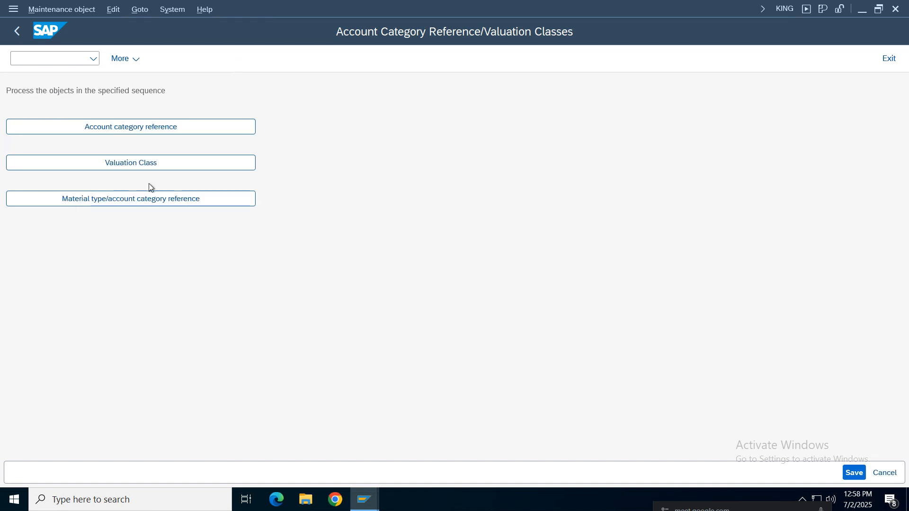
pyautogui.click(17, 33)
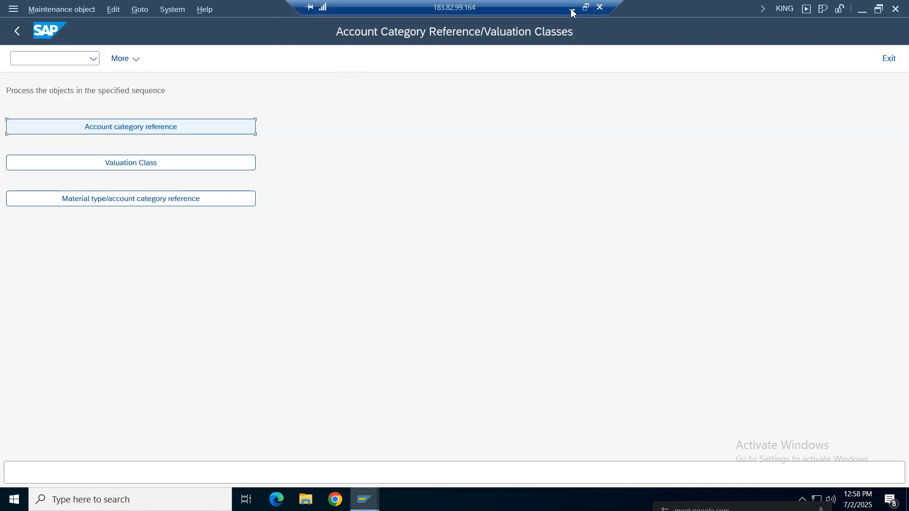
# Check the valuation class notes, and start a new valuation class NIRM in SAP with account category reference NIKE
pyautogui.click(572, 8)
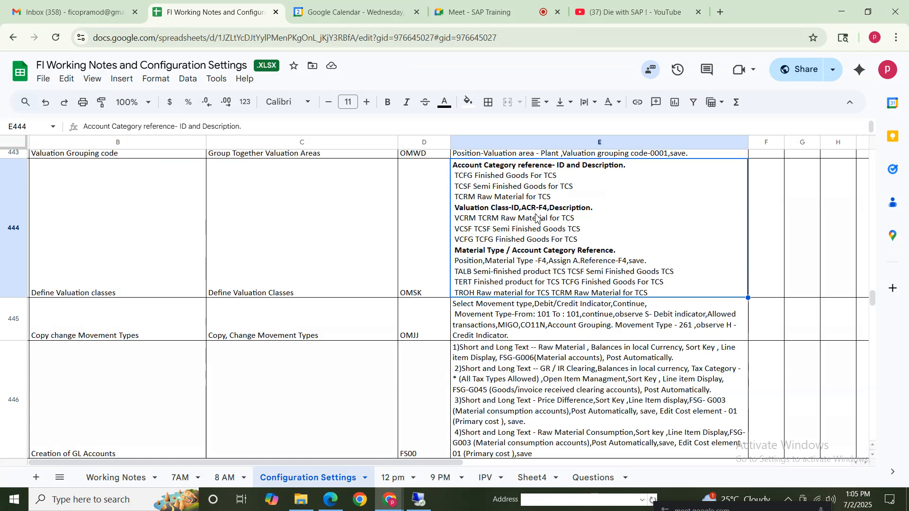
pyautogui.click(419, 499)
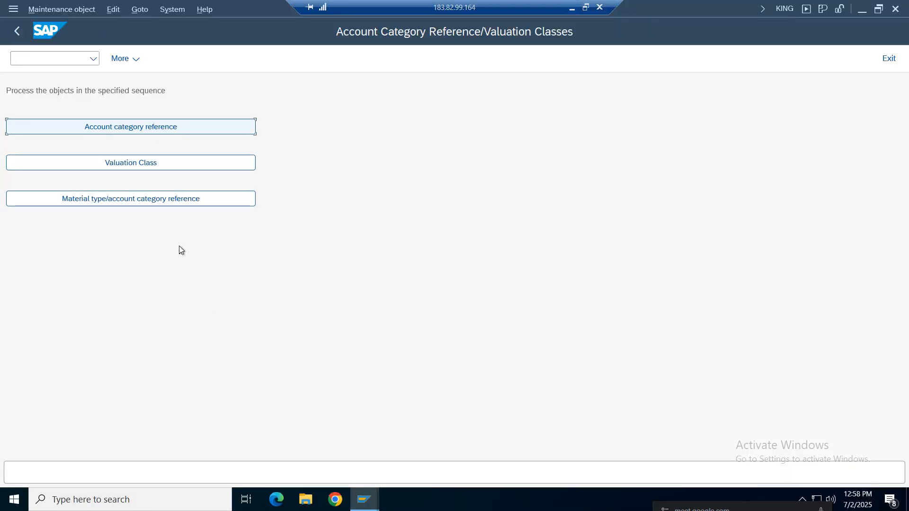
pyautogui.click(133, 162)
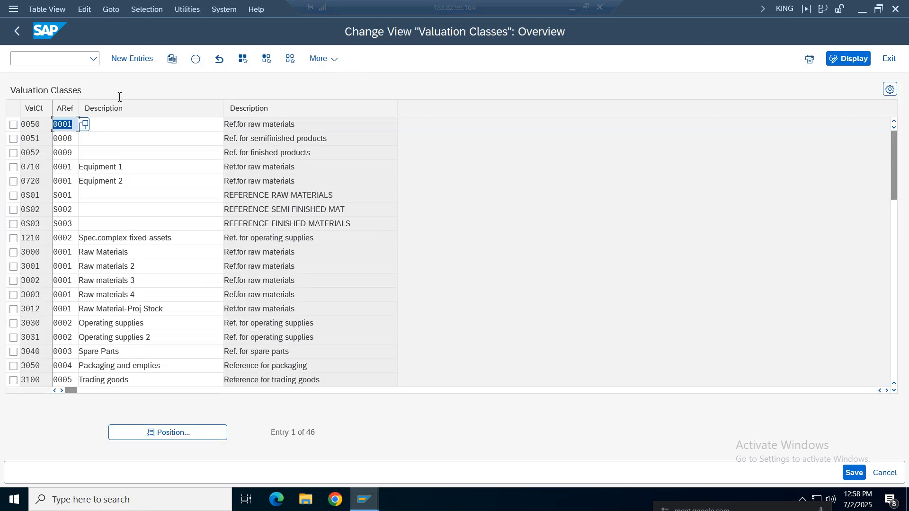
pyautogui.click(124, 62)
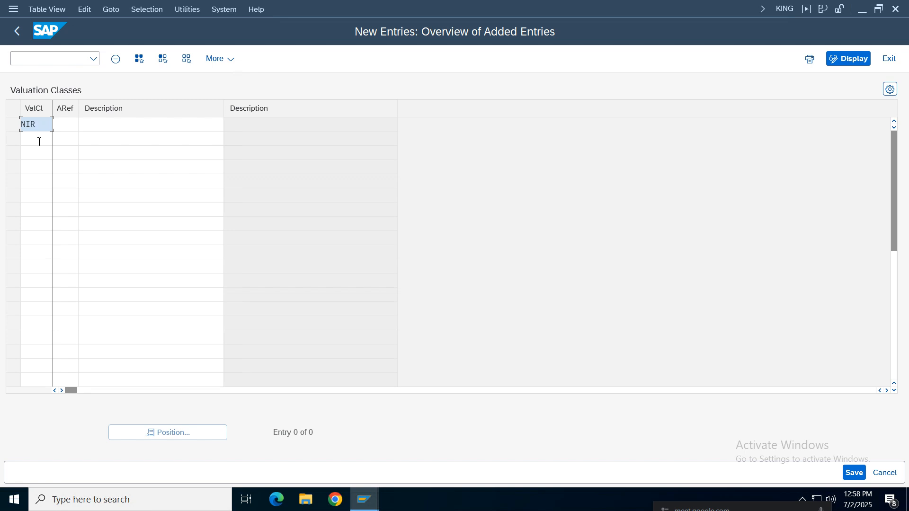
pyautogui.press('Tab')
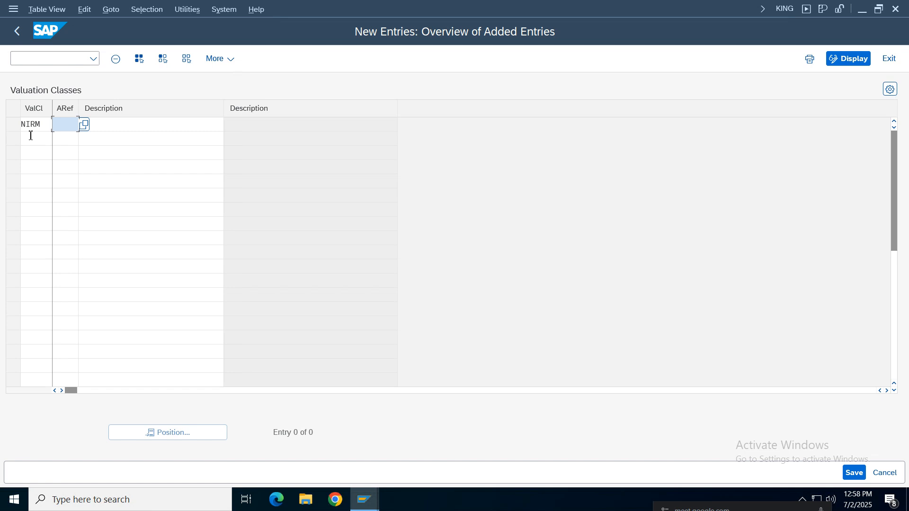
pyautogui.click(85, 125)
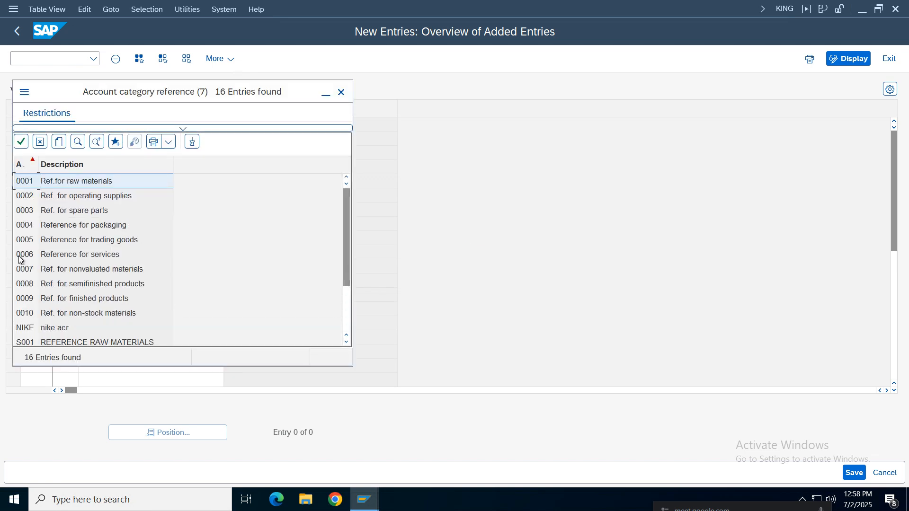
pyautogui.click(60, 269)
pyautogui.doubleClick(63, 328)
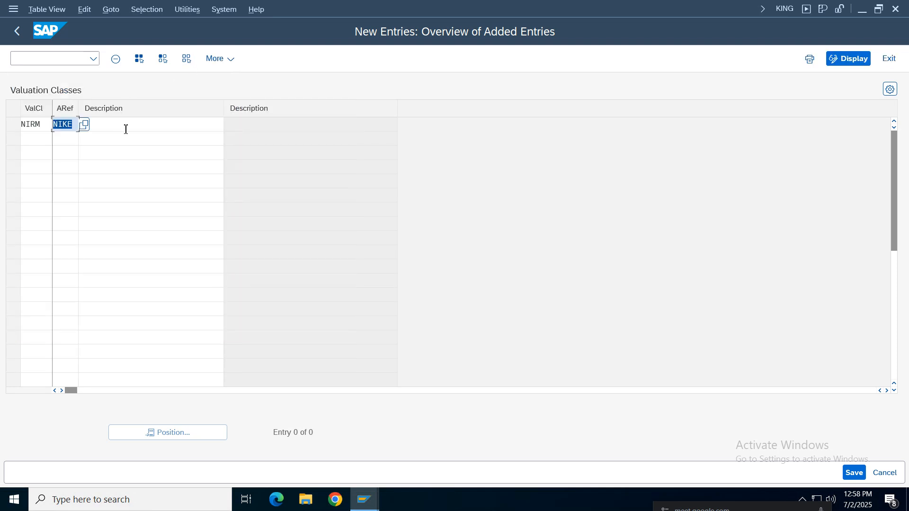
# Describe valuation class NIRM as "Nike raw materials", save it to the customizing request and return to the OMSK overview
pyautogui.click(131, 123)
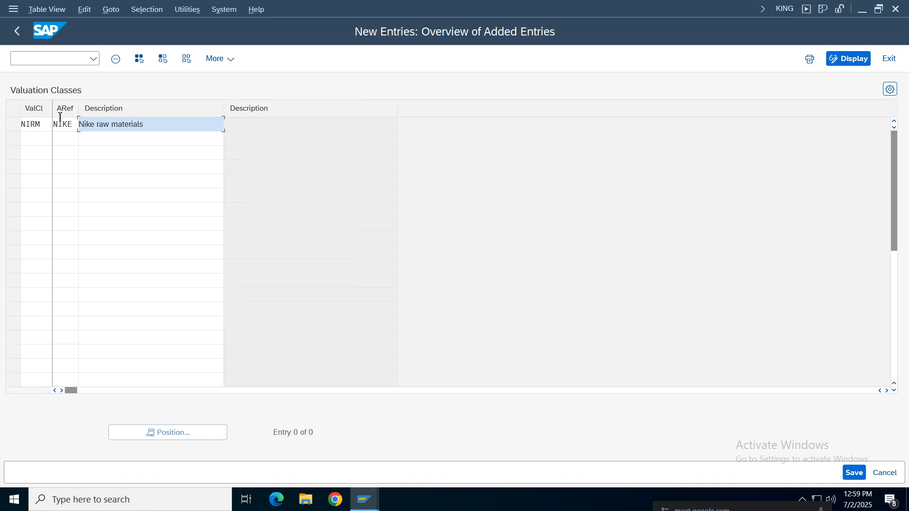
pyautogui.moveTo(36, 126); pyautogui.dragTo(45, 125)
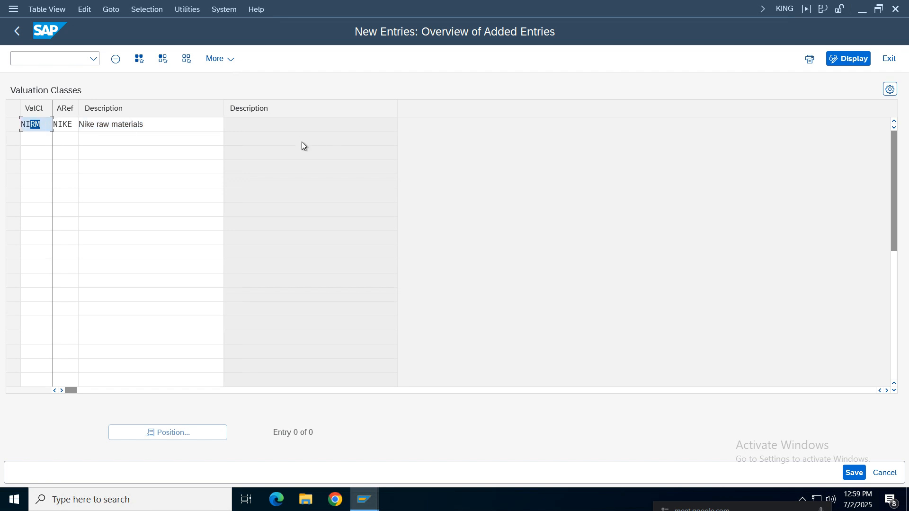
pyautogui.press('Return')
pyautogui.click(262, 128)
pyautogui.click(855, 472)
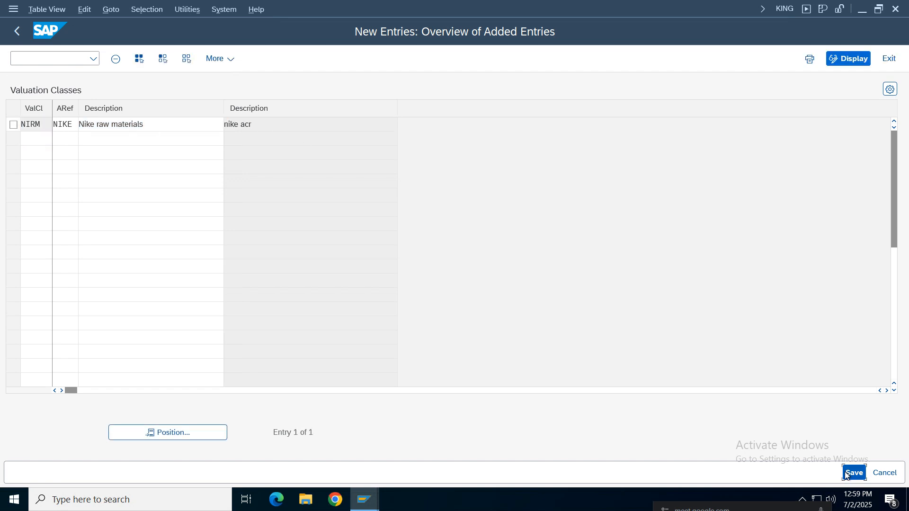
pyautogui.click(301, 260)
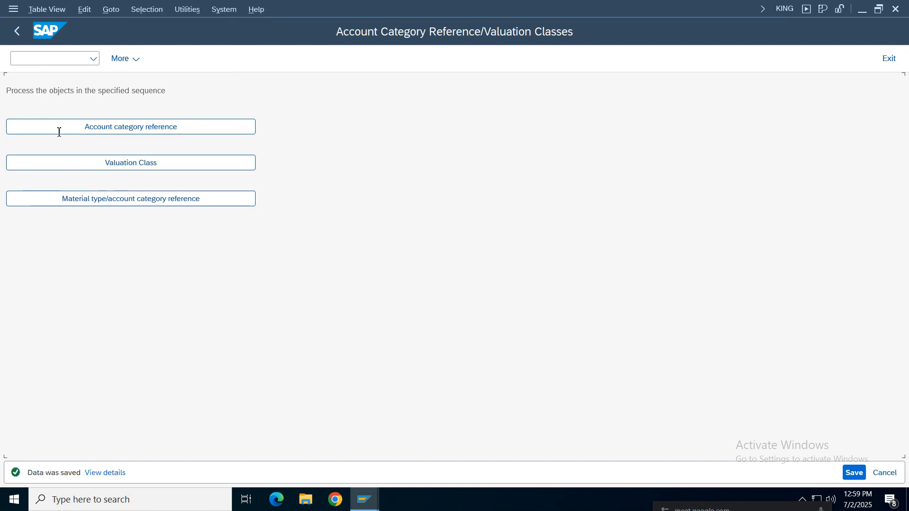
pyautogui.click(17, 32)
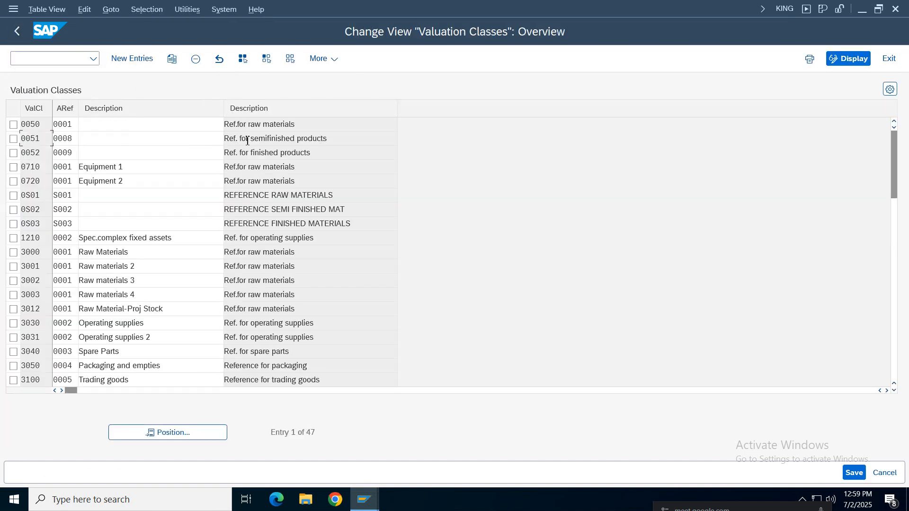
pyautogui.click(17, 31)
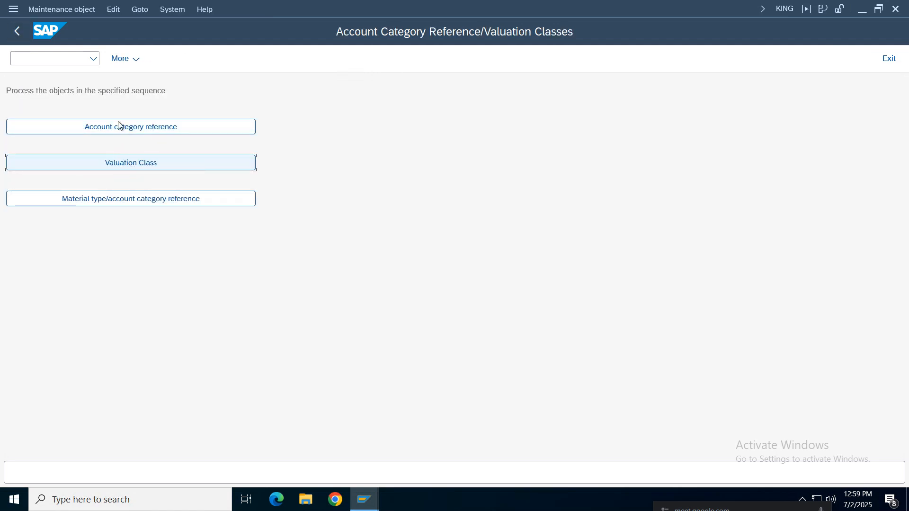
# Open the material type/account category reference assignments and position the list at material type NIRA
pyautogui.click(128, 202)
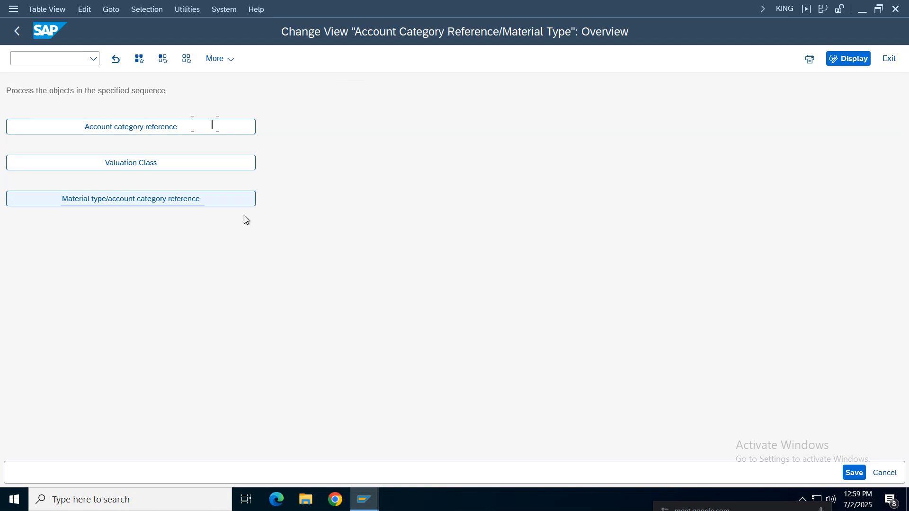
pyautogui.click(156, 432)
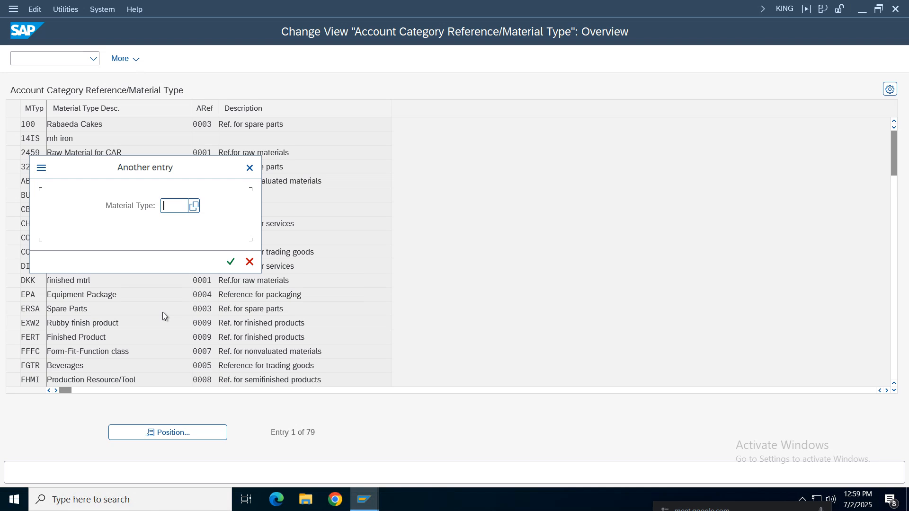
pyautogui.write('nira')
pyautogui.press('Return')
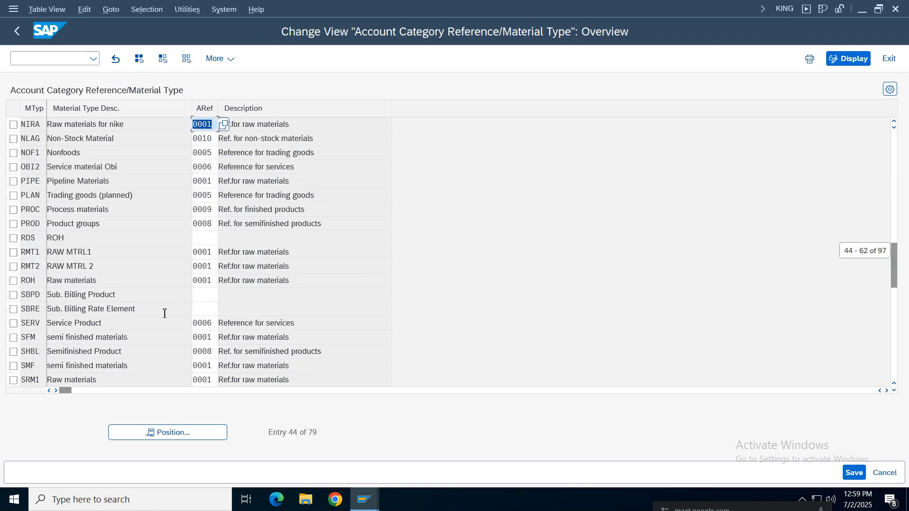
# Assign account category reference NIKE to material type NIRA (Raw materials for nike)
pyautogui.moveTo(42, 126); pyautogui.dragTo(21, 126)
pyautogui.moveTo(146, 125); pyautogui.dragTo(47, 125)
pyautogui.click(38, 125)
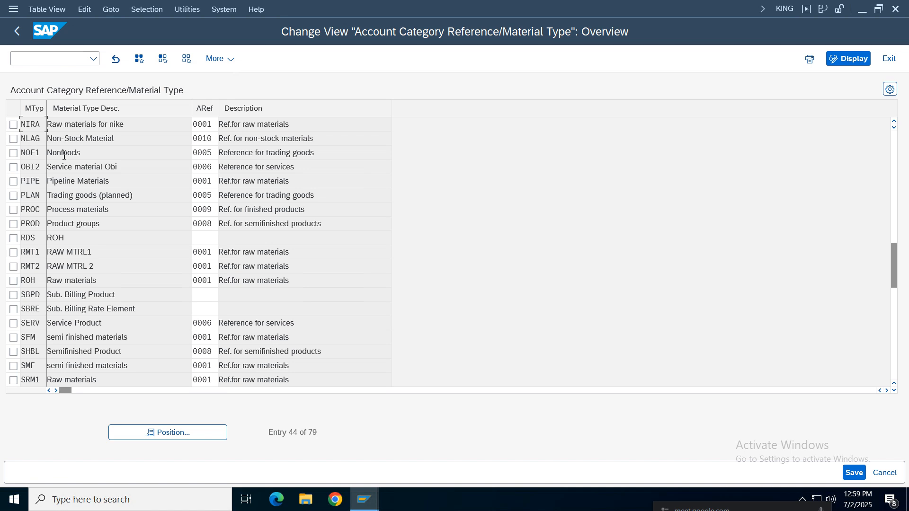
pyautogui.click(151, 124)
pyautogui.doubleClick(210, 129)
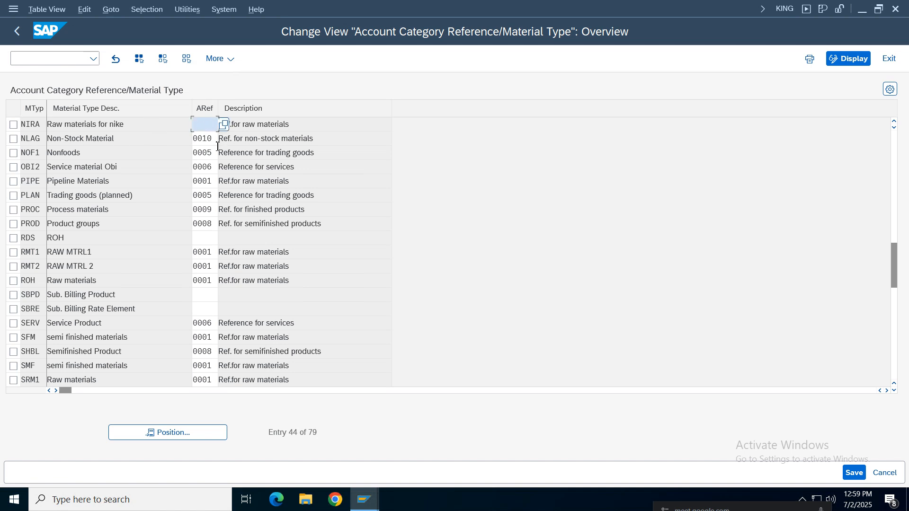
pyautogui.press('Return')
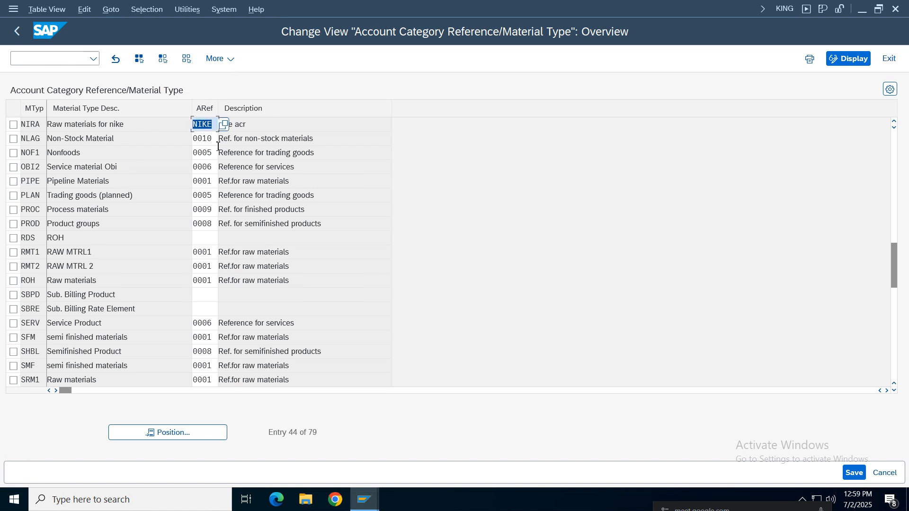
pyautogui.click(263, 126)
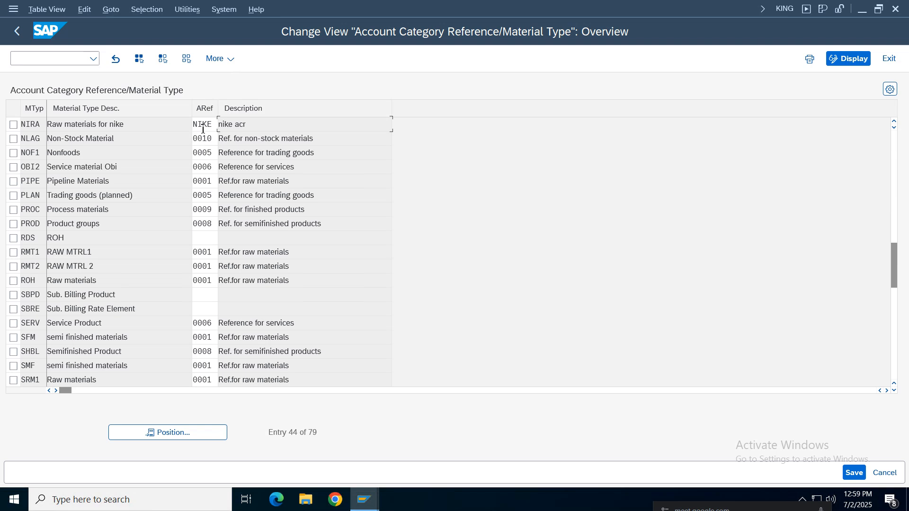
# Select the NIRA entry, save its assignment and return to the account category reference/valuation classes overview
pyautogui.moveTo(203, 128); pyautogui.dragTo(29, 124)
pyautogui.click(32, 126)
pyautogui.moveTo(140, 124); pyautogui.dragTo(16, 129)
pyautogui.click(13, 125)
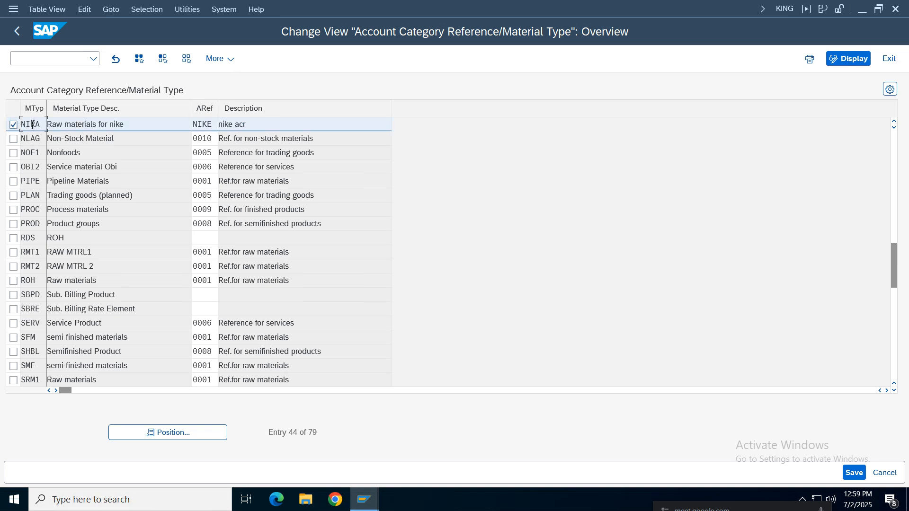
pyautogui.click(854, 473)
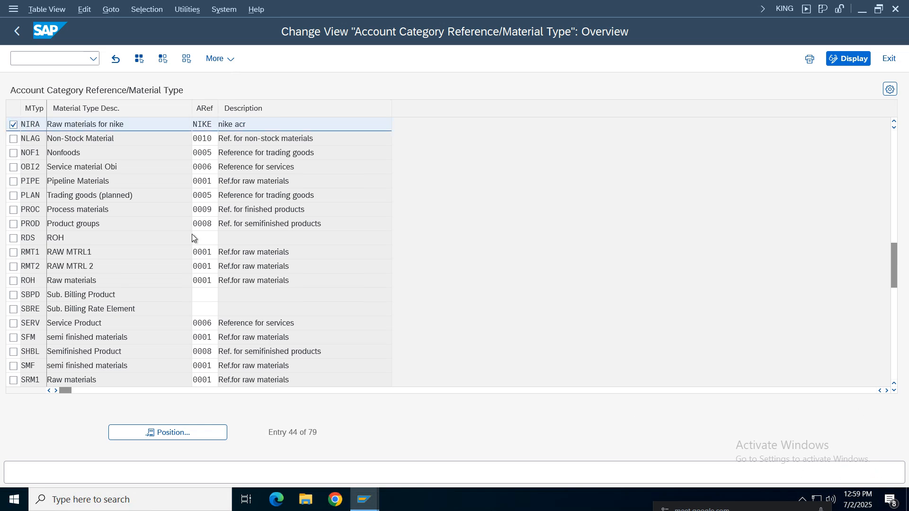
pyautogui.press('Return')
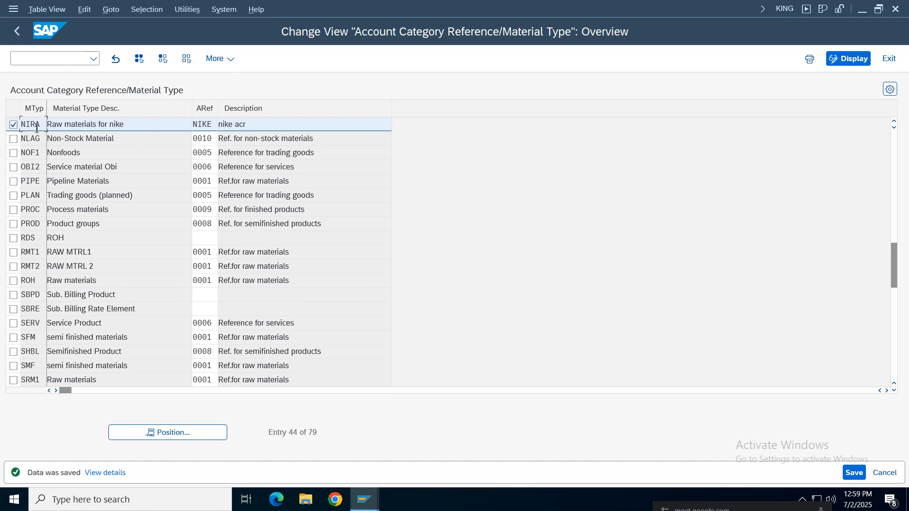
pyautogui.click(201, 125)
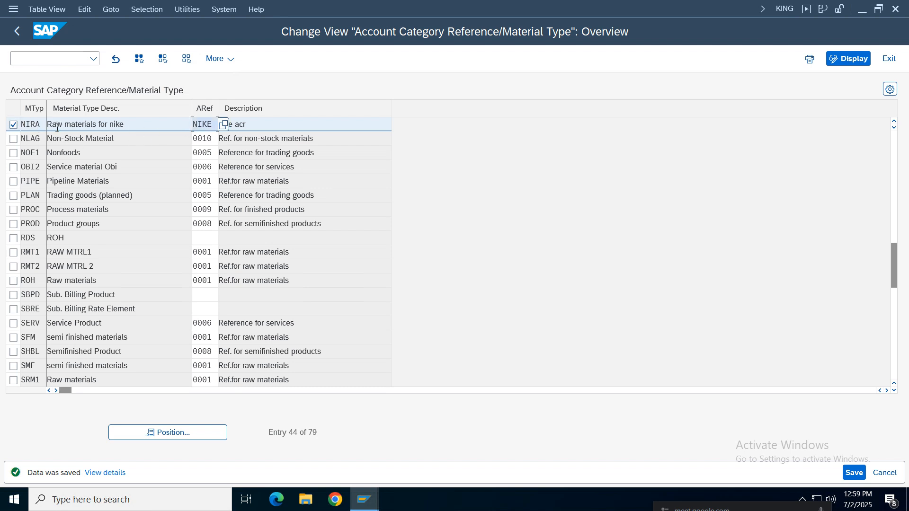
pyautogui.click(30, 126)
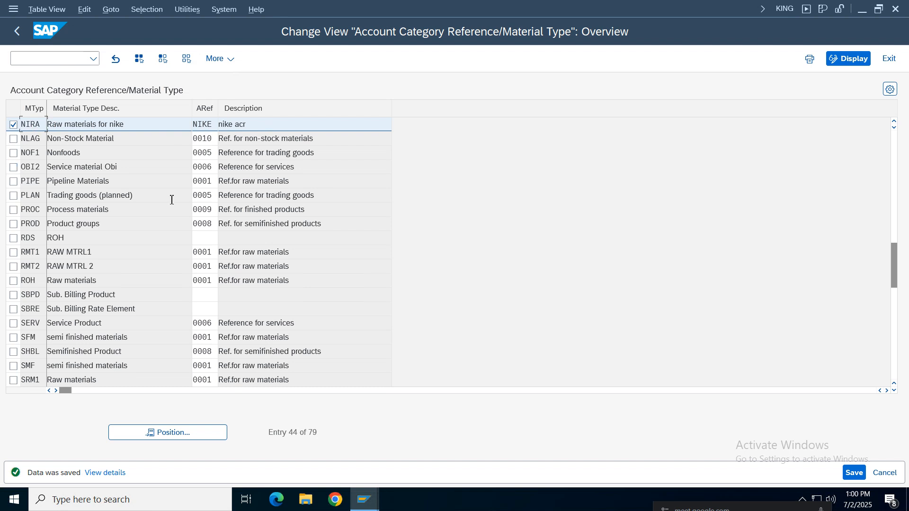
pyautogui.click(19, 33)
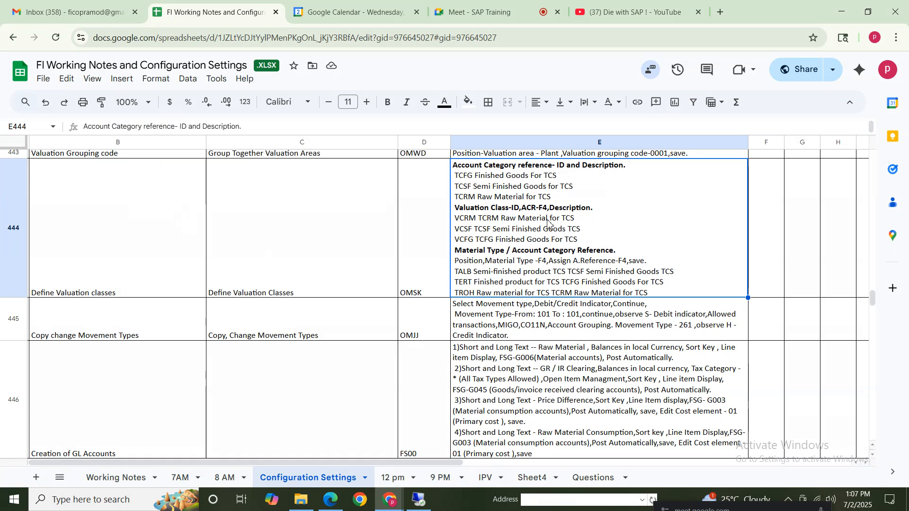
# Examine the spreadsheet notes on defining valuation classes (OMSK) and on copying and changing movement types (OMJJ)
pyautogui.doubleClick(523, 211)
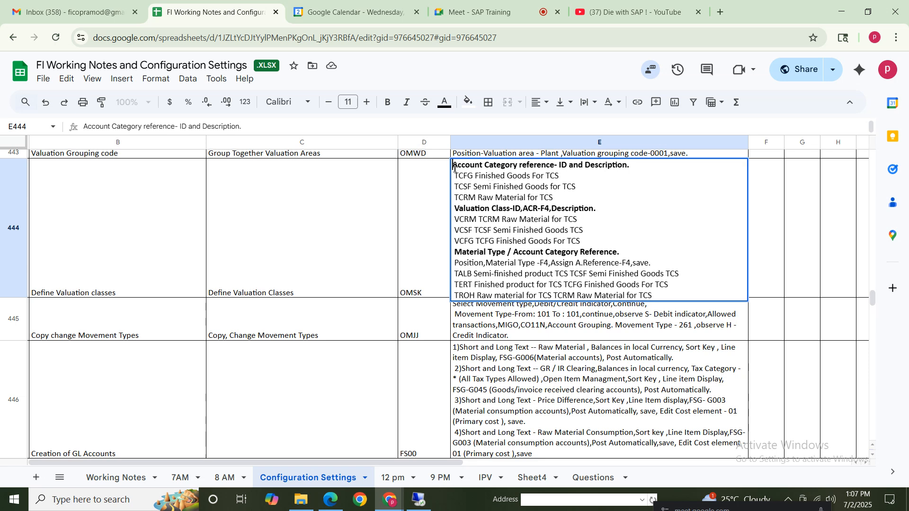
pyautogui.moveTo(453, 166); pyautogui.dragTo(584, 174)
pyautogui.moveTo(455, 209); pyautogui.dragTo(596, 209)
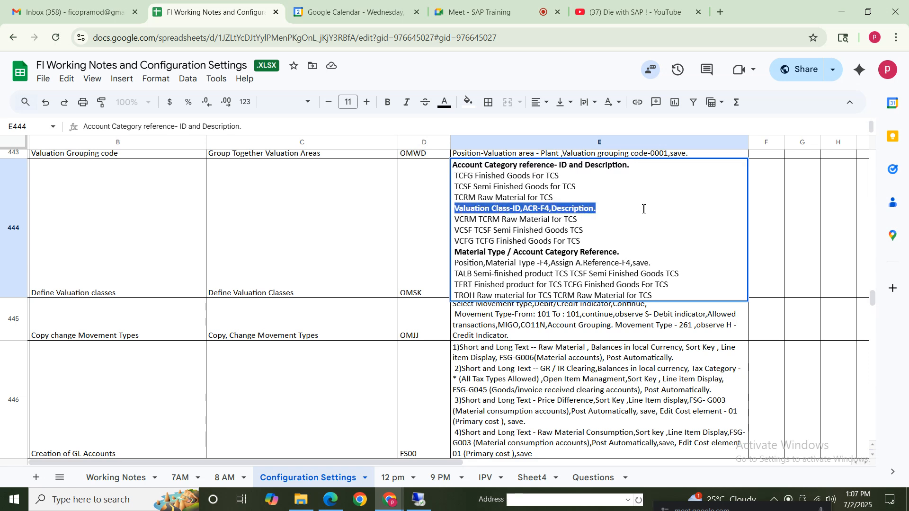
pyautogui.click(478, 253)
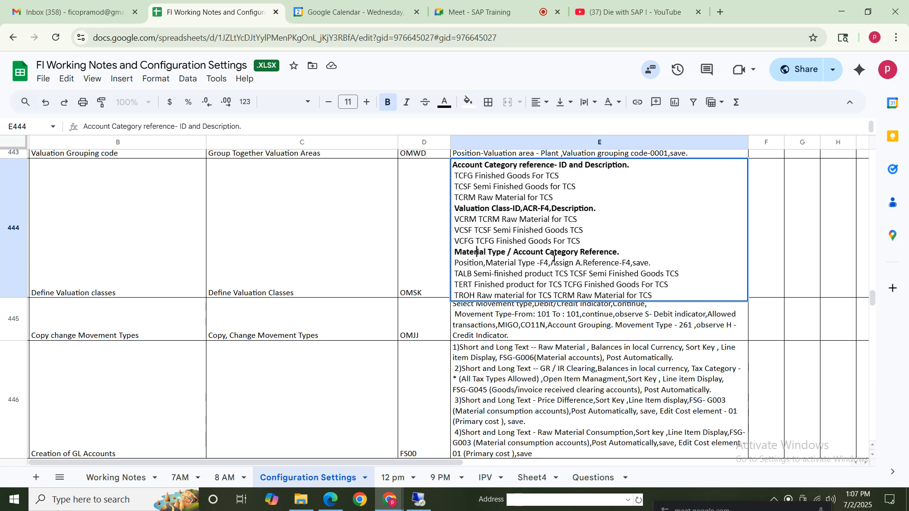
pyautogui.click(602, 253)
pyautogui.moveTo(659, 256); pyautogui.dragTo(356, 242)
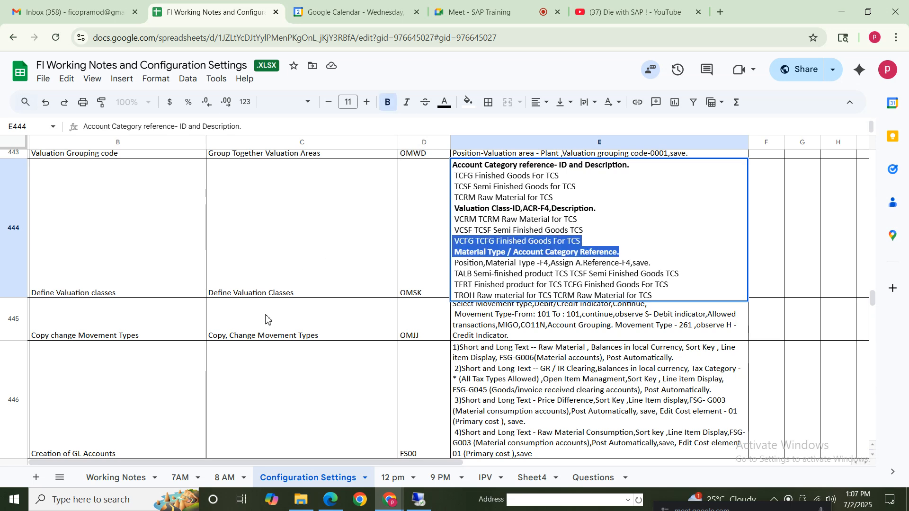
pyautogui.moveTo(107, 259); pyautogui.dragTo(607, 246)
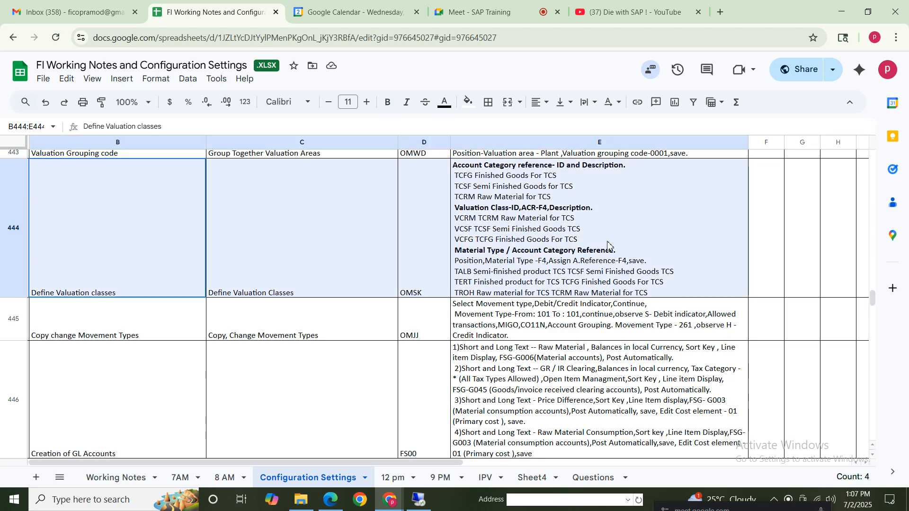
pyautogui.click(113, 337)
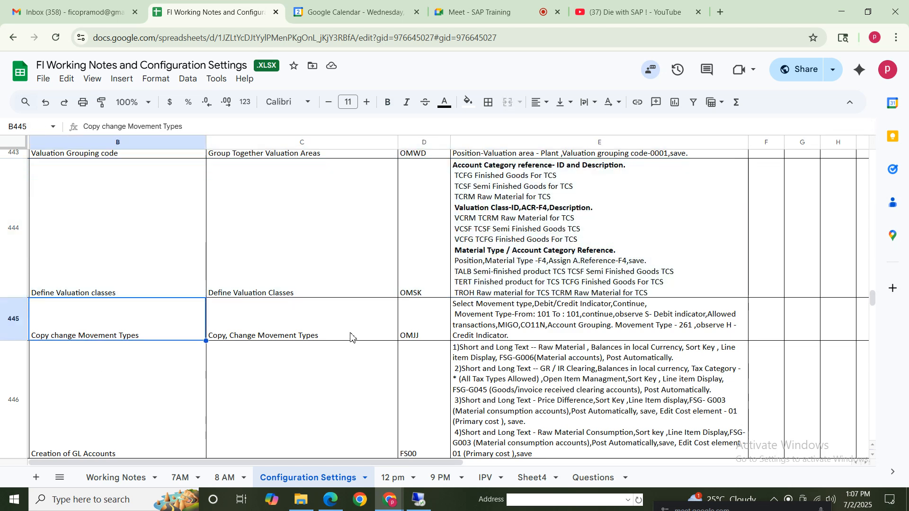
pyautogui.click(351, 335)
pyautogui.click(523, 313)
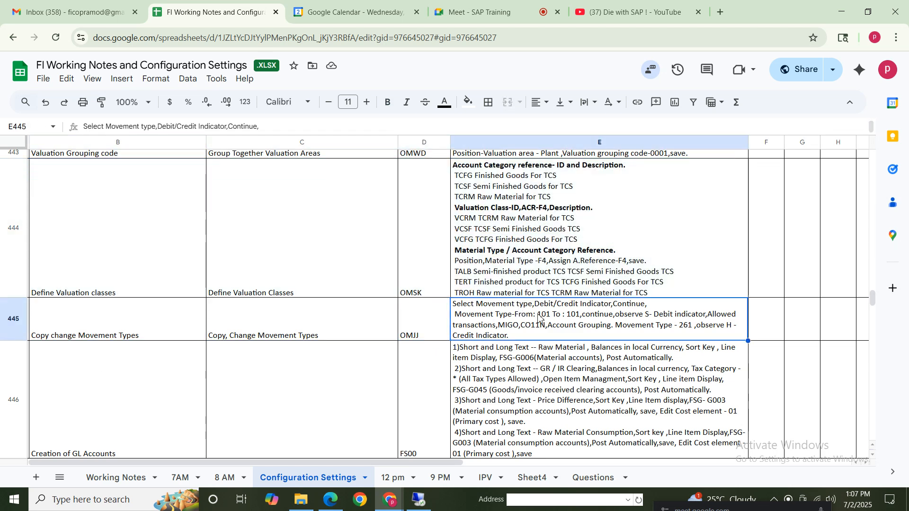
# Switch to SAP and try to open transaction OMJJ in a new session with /oomjj
pyautogui.click(419, 500)
pyautogui.click(70, 62)
pyautogui.write('/')
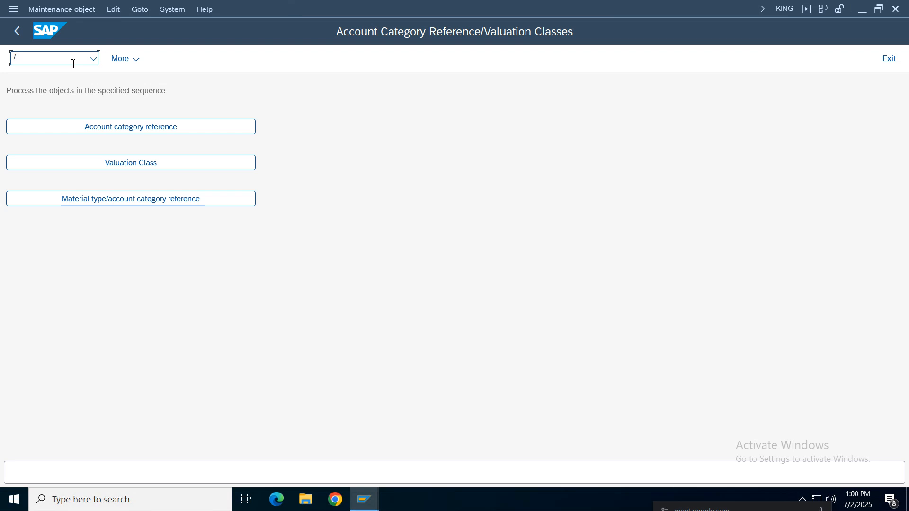
pyautogui.write('oomjj')
pyautogui.press('Return')
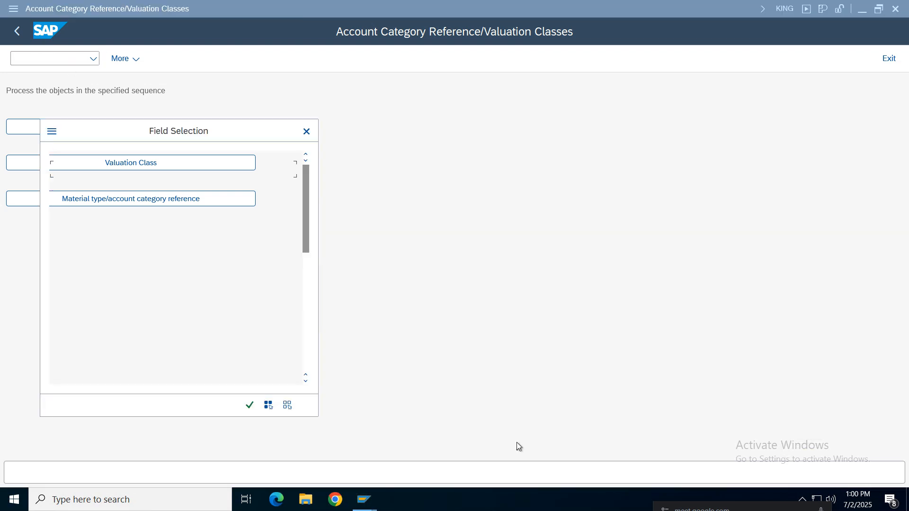
# Close the surplus SAP sessions, keeping the Account Category Reference/Valuation Classes session open
pyautogui.moveTo(364, 501)
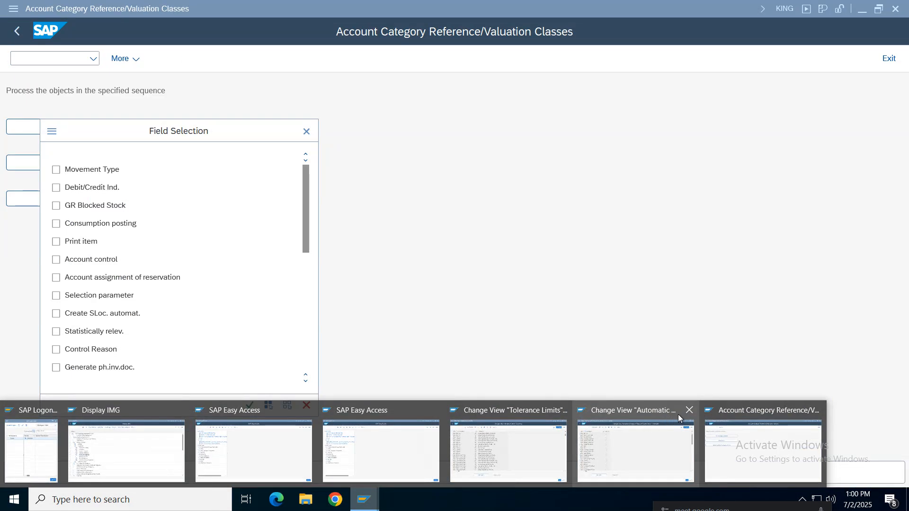
pyautogui.click(689, 410)
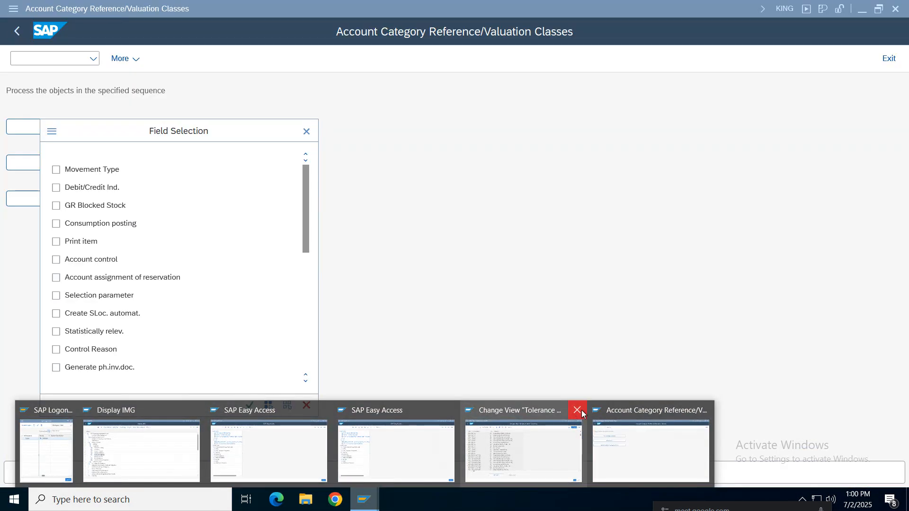
pyautogui.click(577, 410)
pyautogui.click(513, 410)
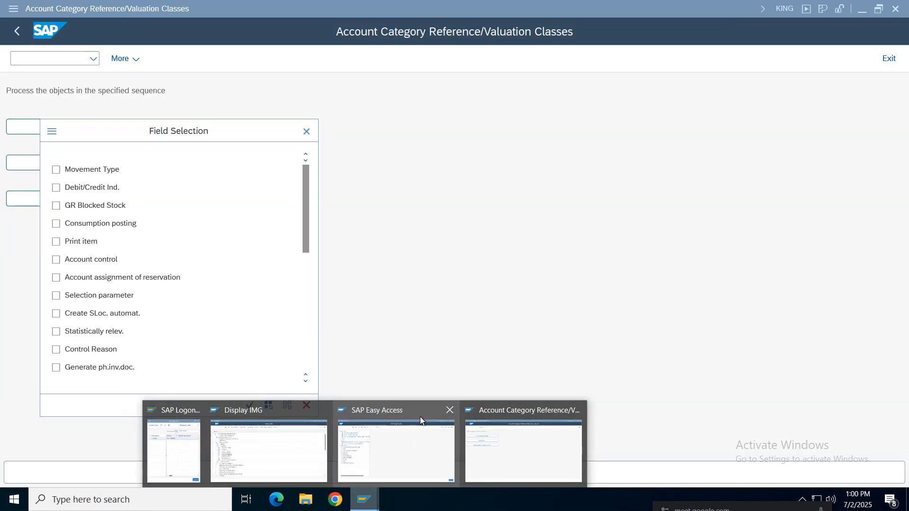
pyautogui.click(450, 410)
pyautogui.click(508, 451)
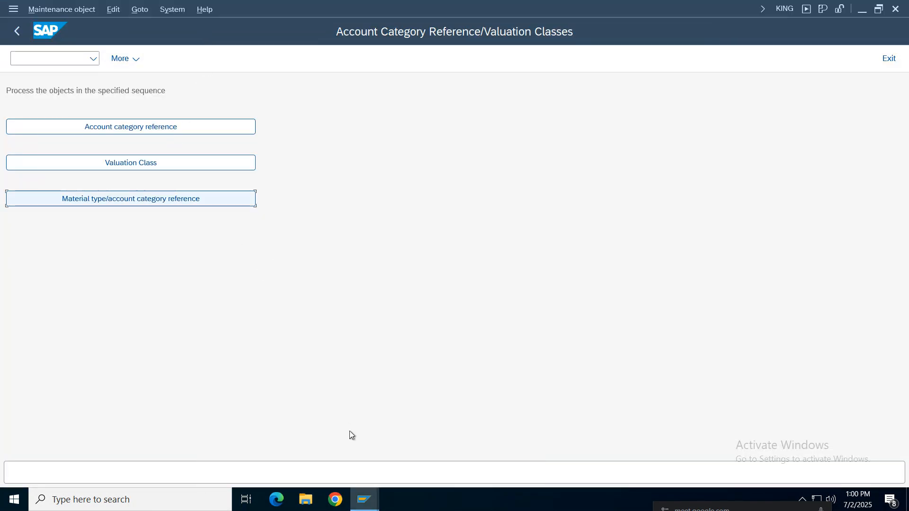
# Recheck the transaction code in the notes, leave the valuation classes overview in SAP and run /oomjj from SAP Easy Access
pyautogui.moveTo(529, 3)
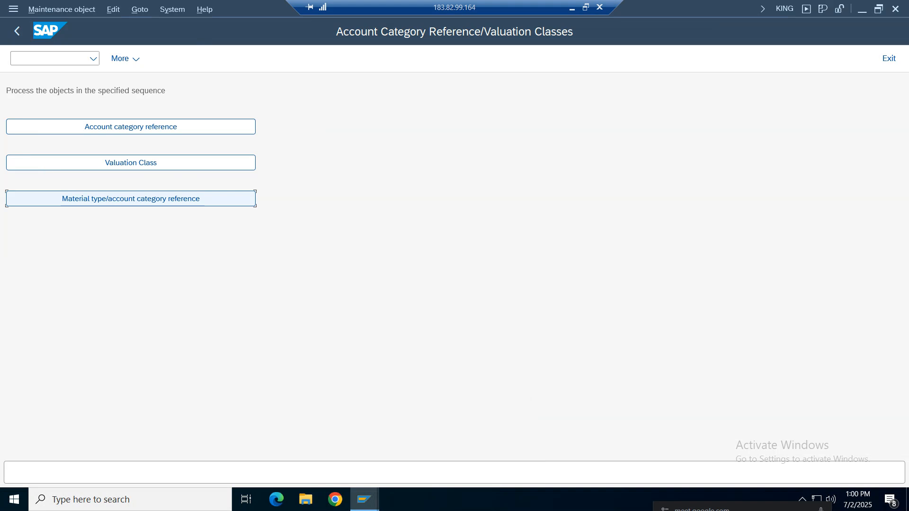
pyautogui.click(572, 8)
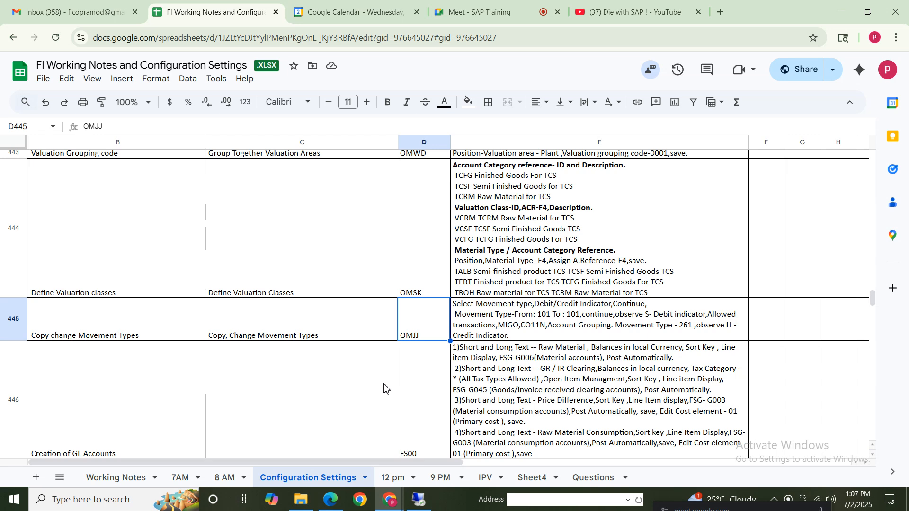
pyautogui.click(418, 499)
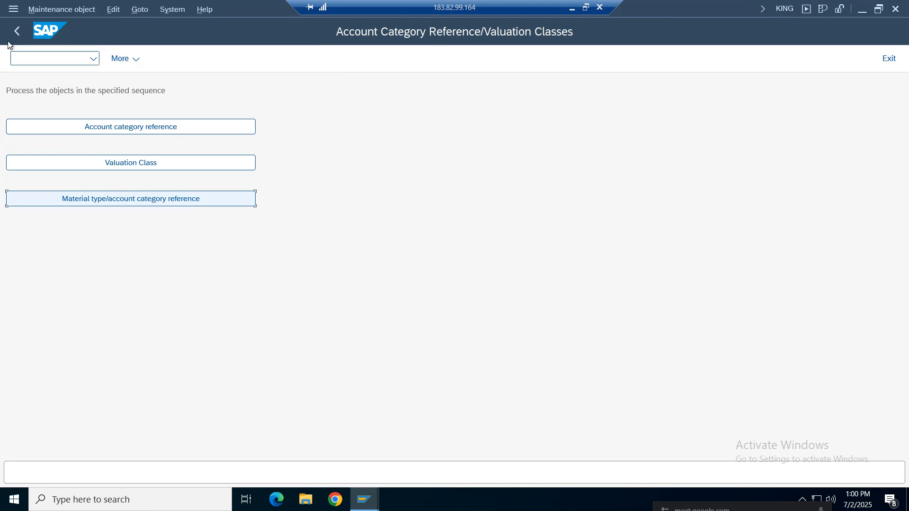
pyautogui.click(16, 32)
pyautogui.click(95, 60)
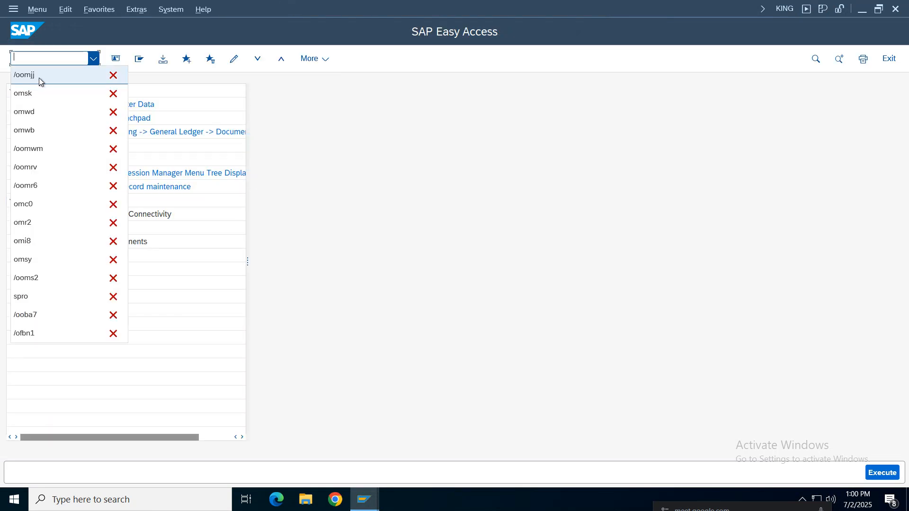
pyautogui.click(39, 77)
pyautogui.click(40, 60)
pyautogui.press('Return')
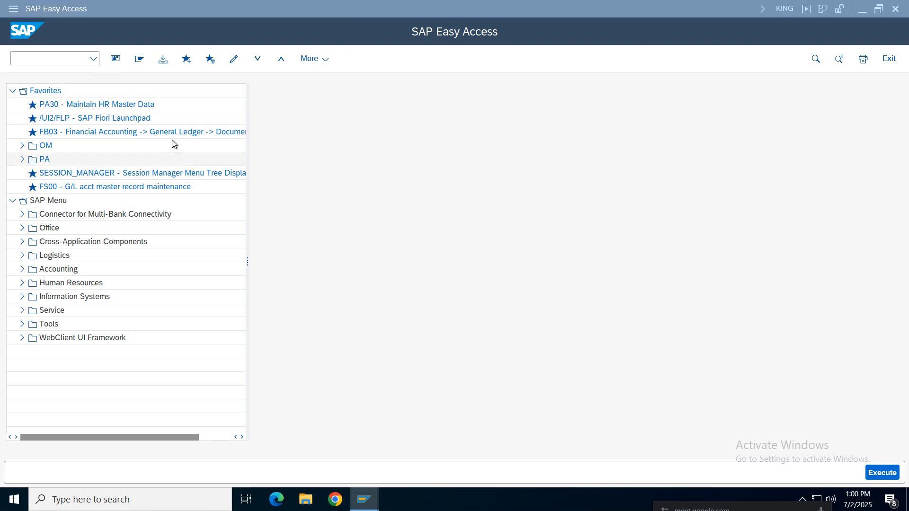
pyautogui.moveTo(156, 133); pyautogui.dragTo(158, 118)
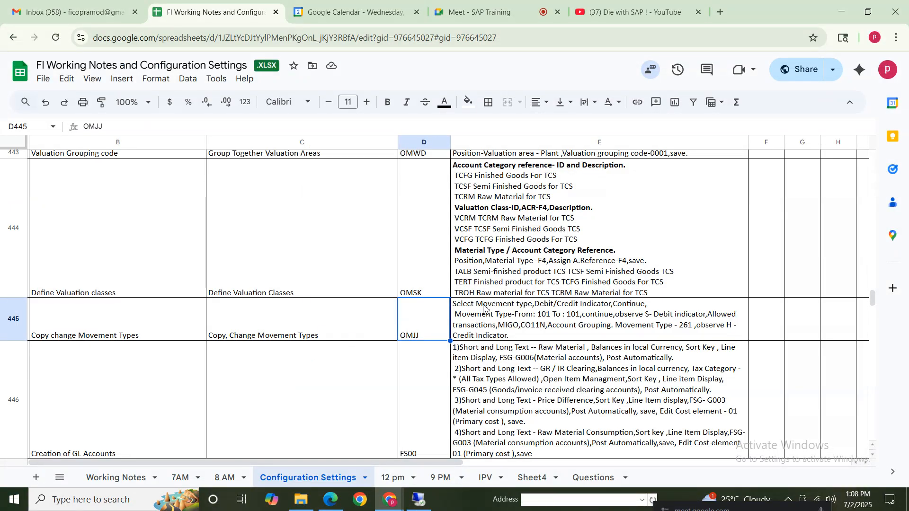
# Check the OMJJ instructions in the spreadsheet, and confirm Movement Type as the only selected field in SAP's Field Selection
pyautogui.click(483, 307)
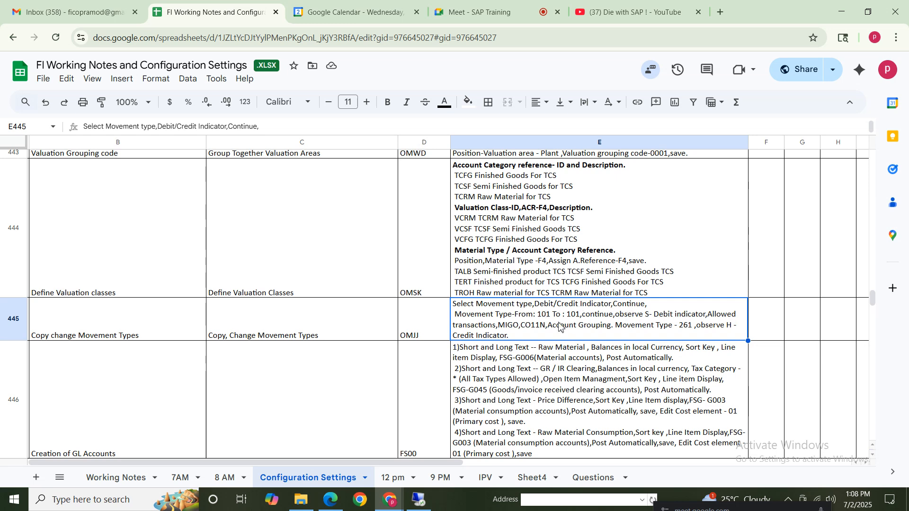
pyautogui.doubleClick(664, 315)
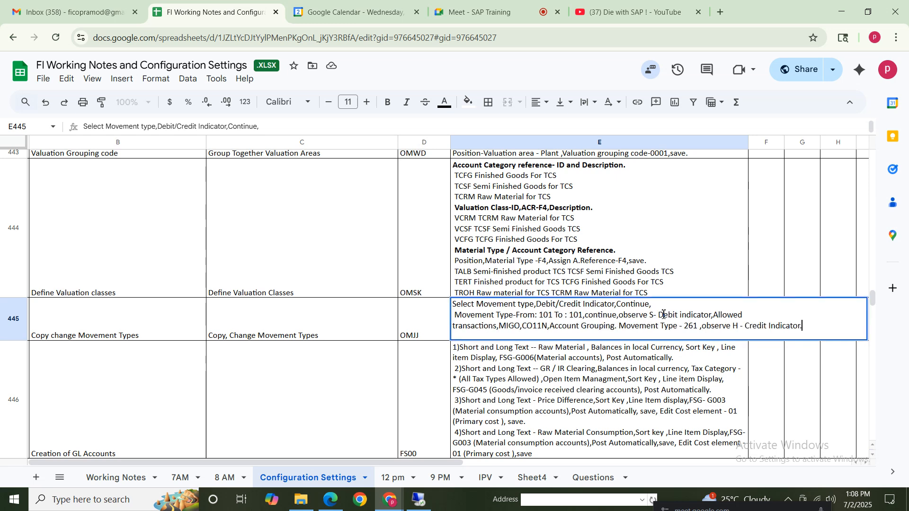
pyautogui.keyDown('shift'); pyautogui.click(608, 315); pyautogui.keyUp('shift')
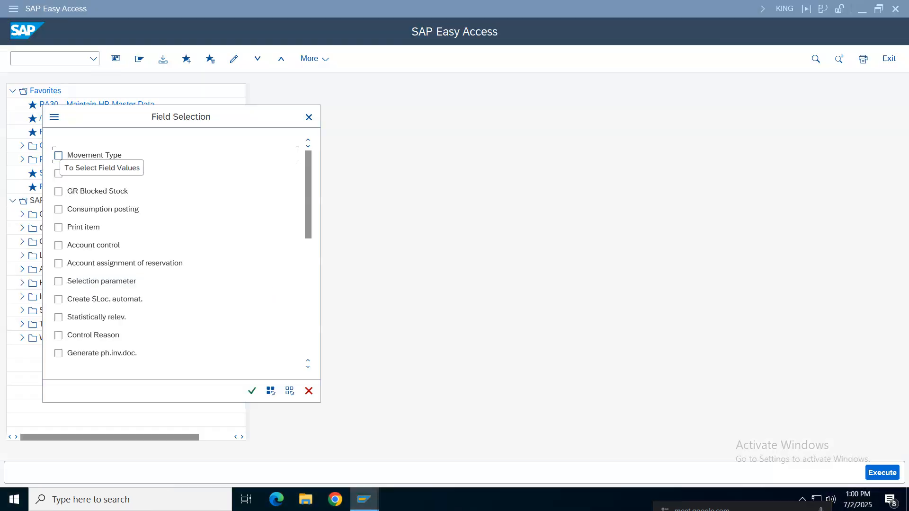
pyautogui.click(59, 155)
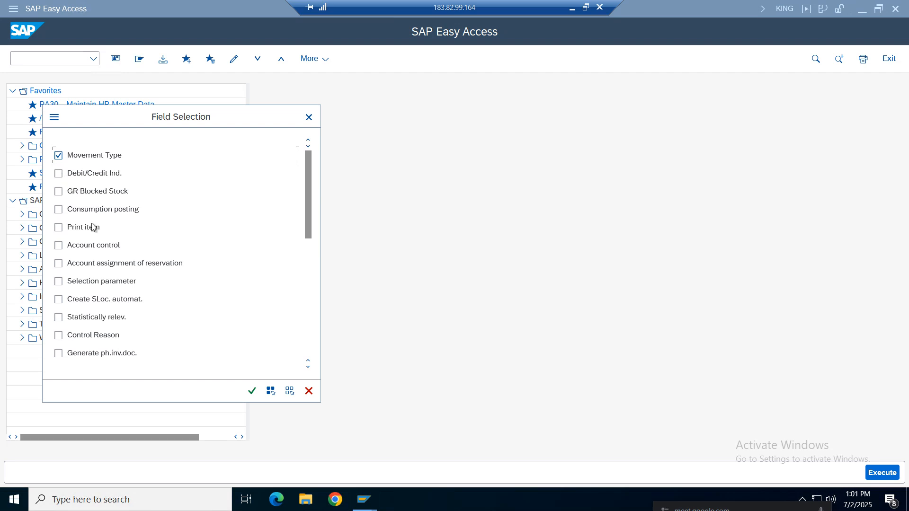
pyautogui.click(253, 392)
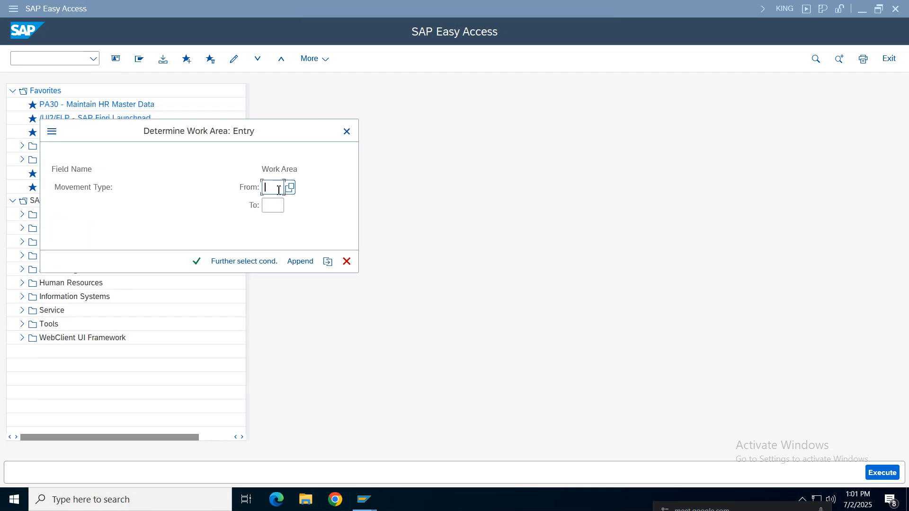
# Set the movement type work area from 101 to 101, check the value list for GR goods receipt, and open the entry
pyautogui.click(278, 205)
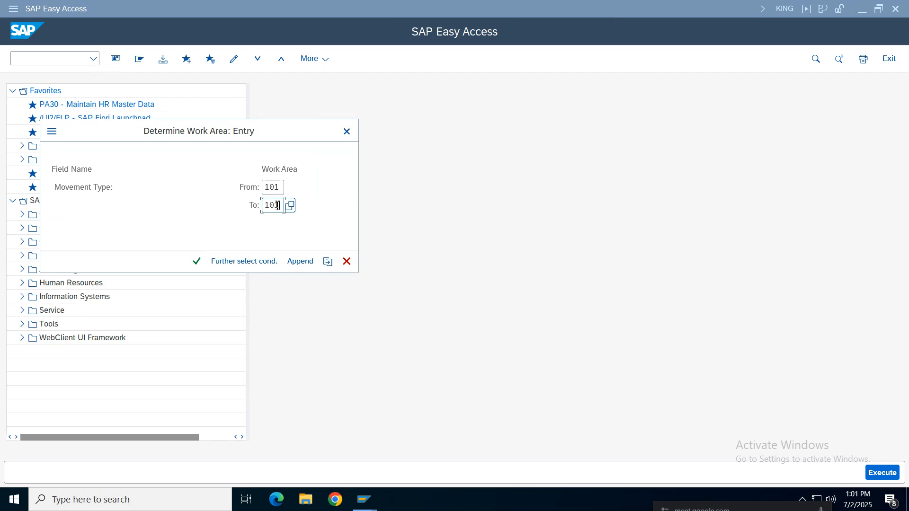
pyautogui.press('Return')
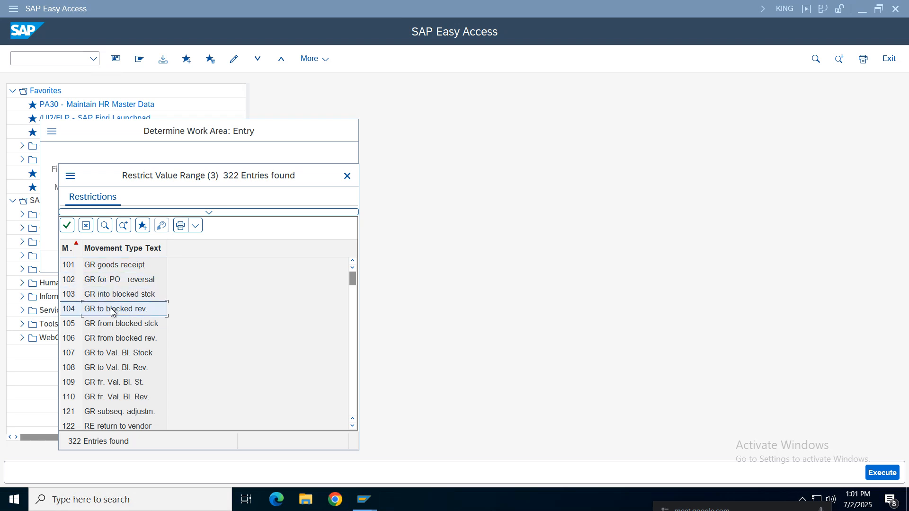
pyautogui.doubleClick(94, 271)
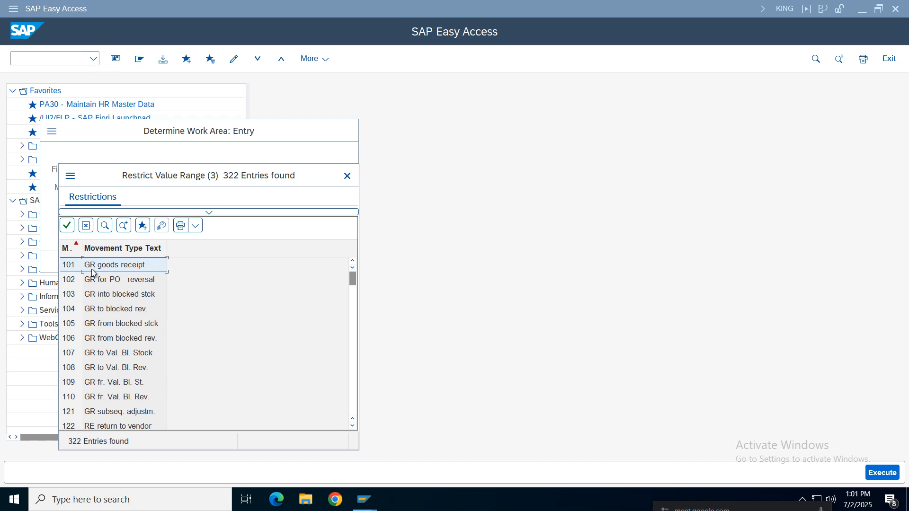
pyautogui.click(195, 264)
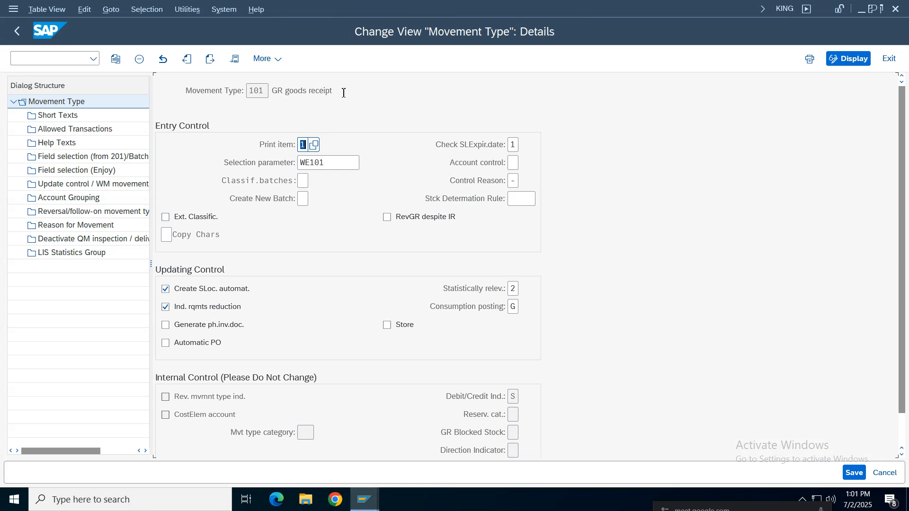
# Review the GR goods receipt details, including the selection parameter and control settings, and view the movement type's Short Texts
pyautogui.moveTo(343, 92); pyautogui.dragTo(244, 90)
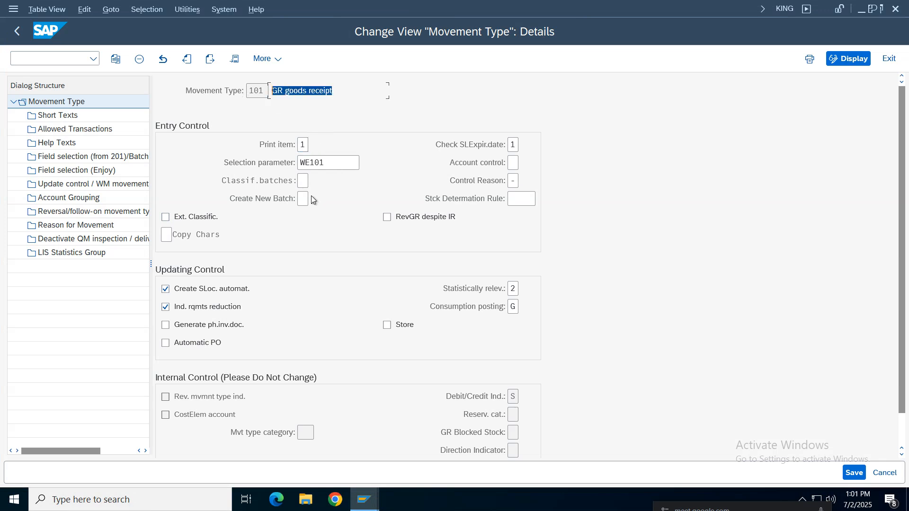
pyautogui.click(312, 164)
pyautogui.moveTo(310, 164); pyautogui.dragTo(299, 164)
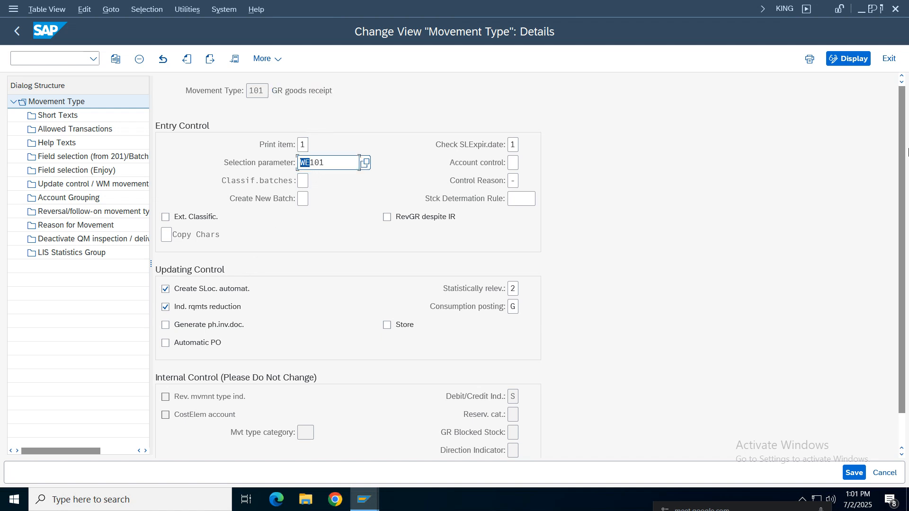
pyautogui.moveTo(907, 152); pyautogui.dragTo(907, 208)
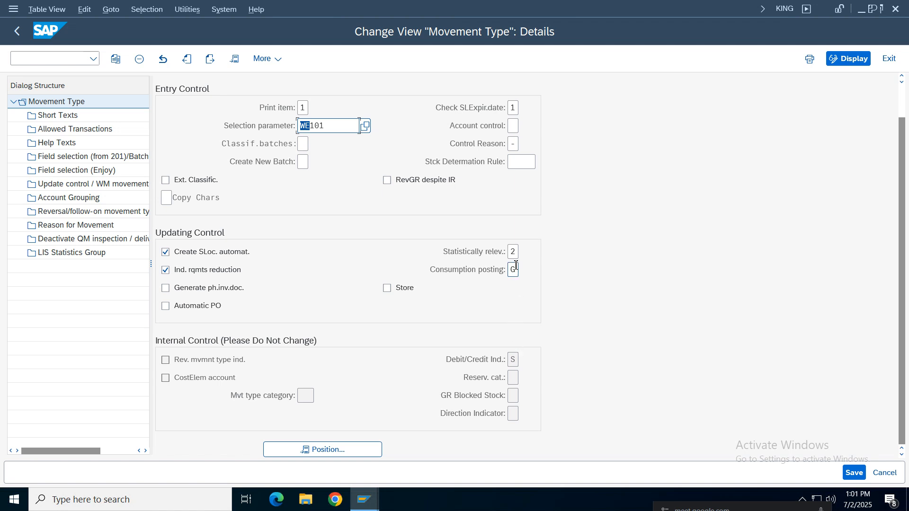
pyautogui.doubleClick(53, 115)
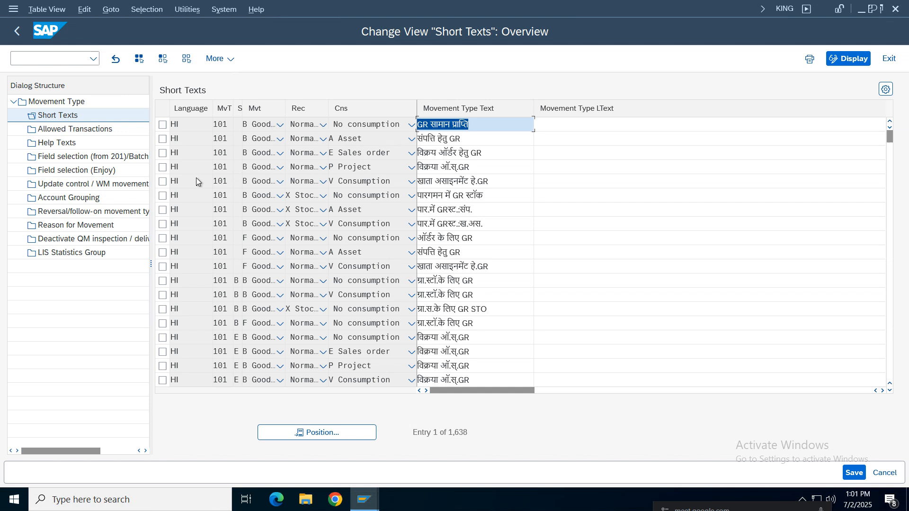
# Open Allowed Transactions for movement type 101 and position the list at transaction code MIGO
pyautogui.doubleClick(54, 133)
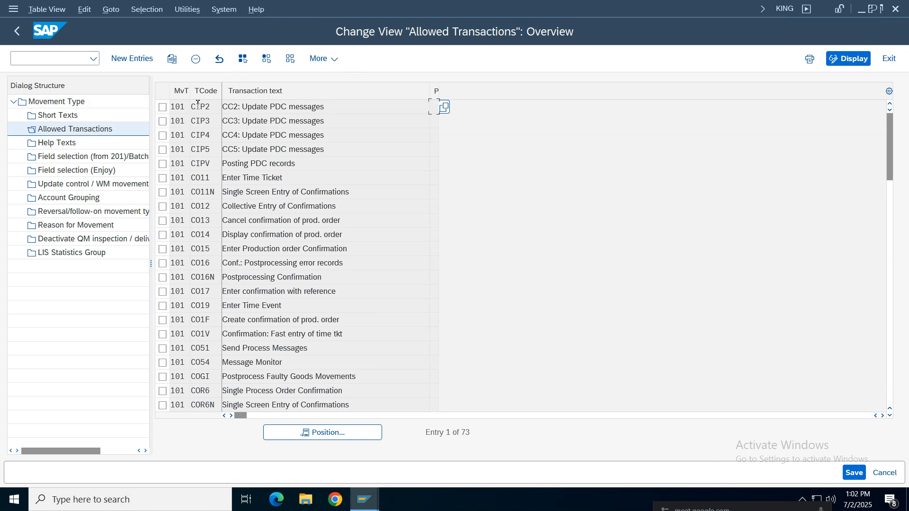
pyautogui.click(331, 433)
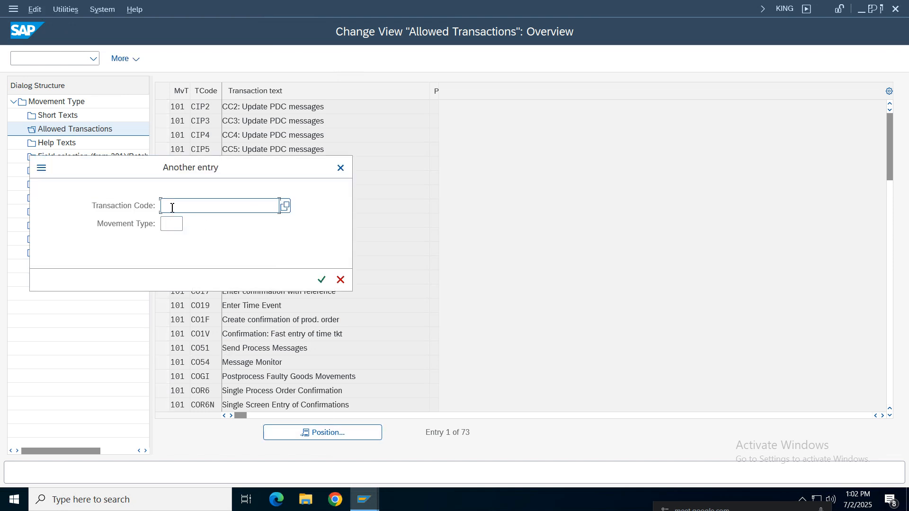
pyautogui.write('migo')
pyautogui.press('Return')
pyautogui.press('Tab')
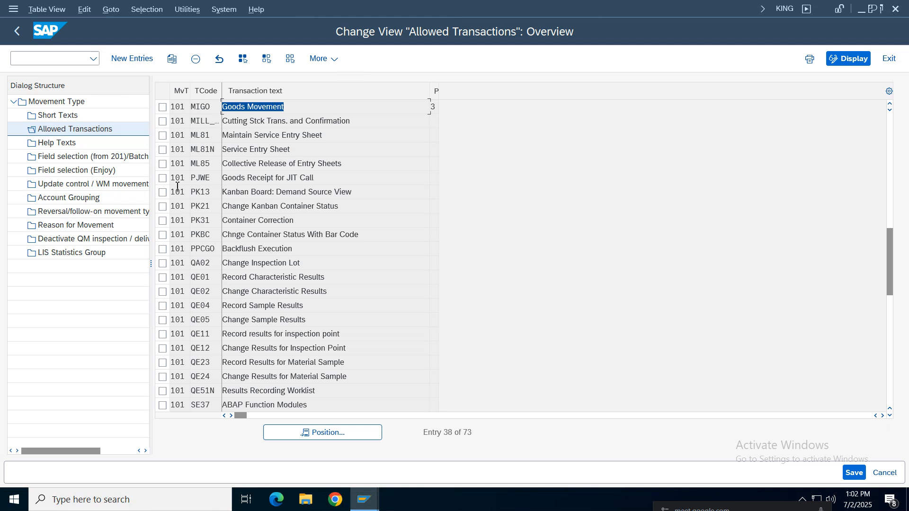
# Close the allowed transactions and details of movement type 101, returning to the SAP Easy Access screen
pyautogui.click(17, 32)
pyautogui.click(17, 31)
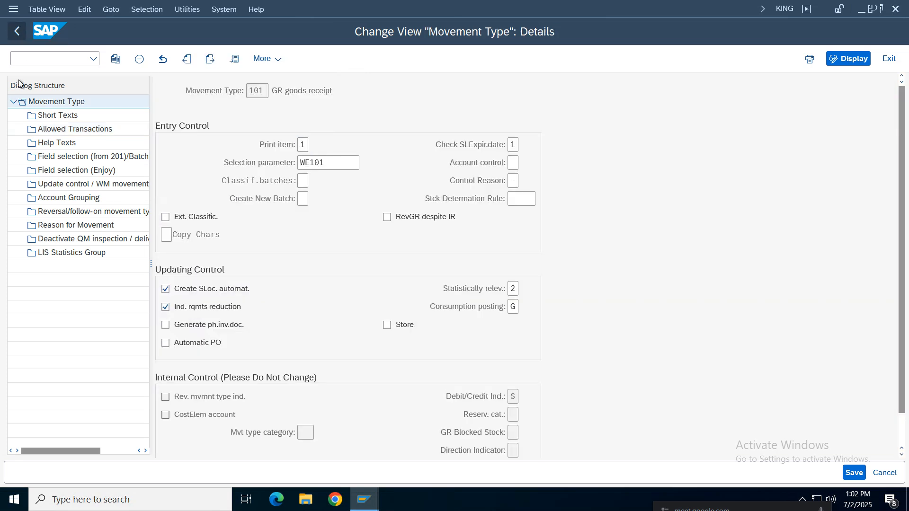
pyautogui.click(18, 31)
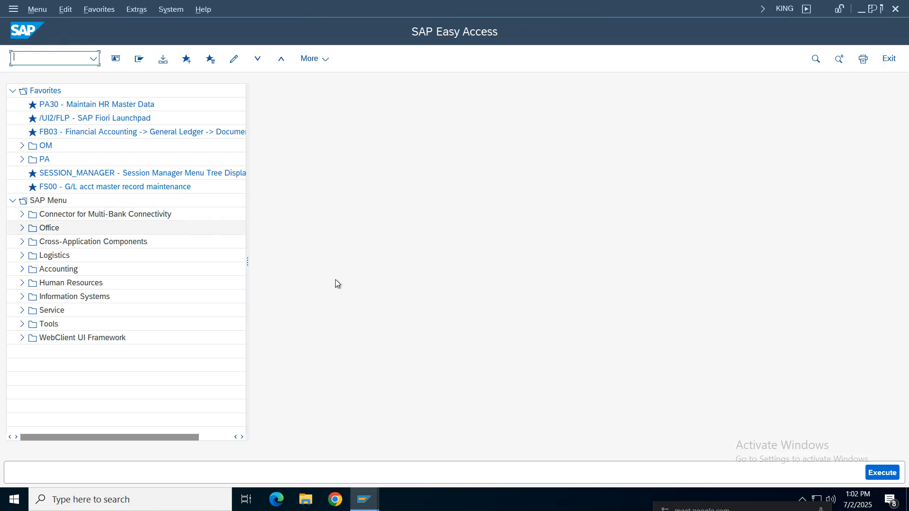
# Switch to the spreadsheet and read the notes for Creation of GL Accounts (FS00) and Assignment of Accounts for Automatic Postings (OBYC)
pyautogui.moveTo(363, 499)
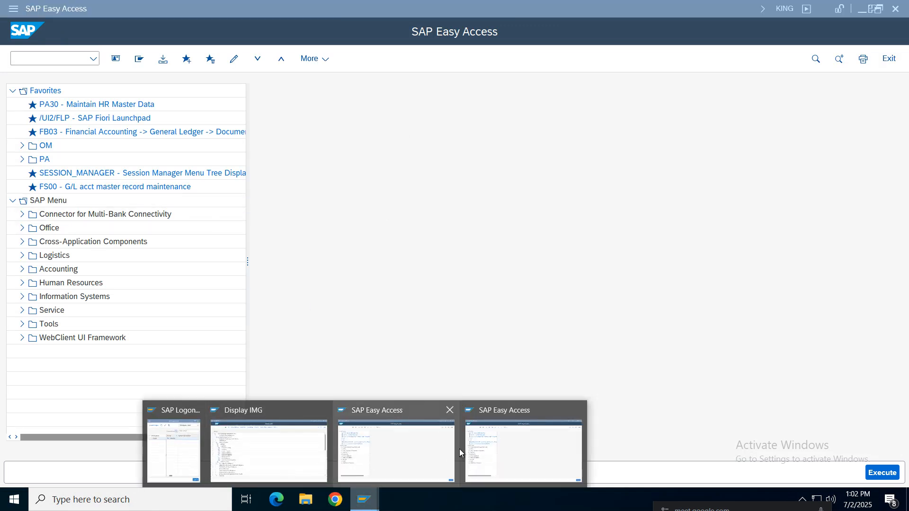
pyautogui.moveTo(576, 13)
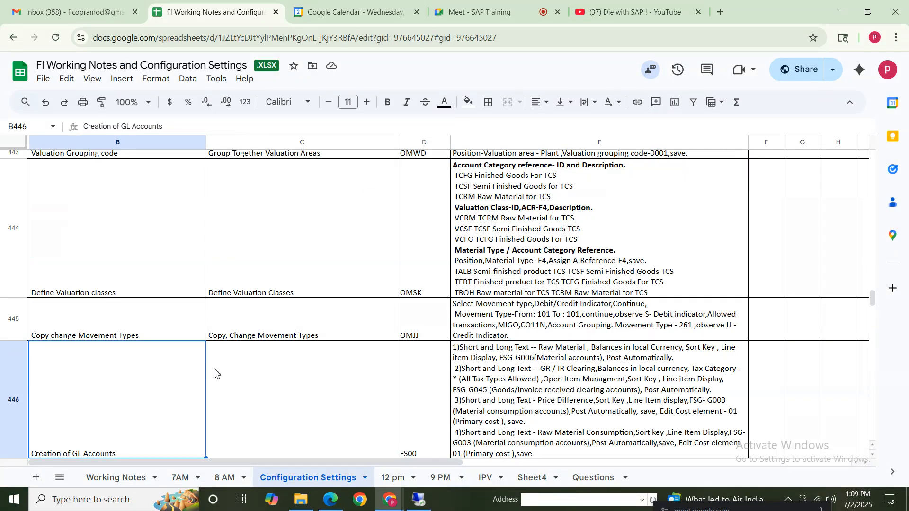
pyautogui.moveTo(94, 326); pyautogui.dragTo(651, 329)
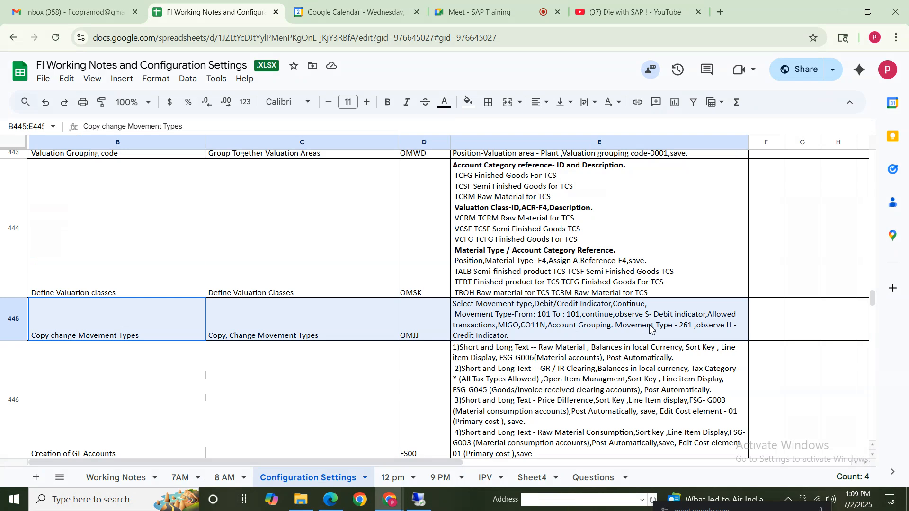
pyautogui.click(201, 440)
pyautogui.scroll(-3, 875, 462)
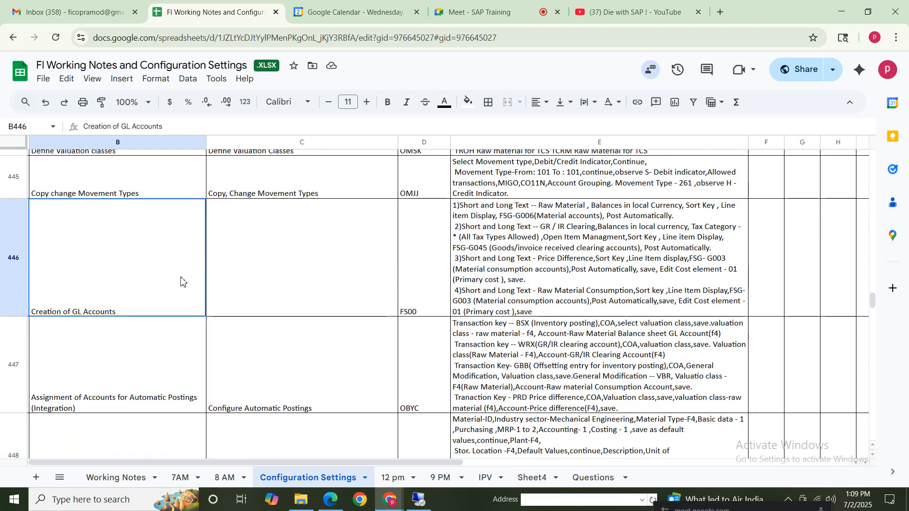
pyautogui.moveTo(182, 284); pyautogui.dragTo(654, 370)
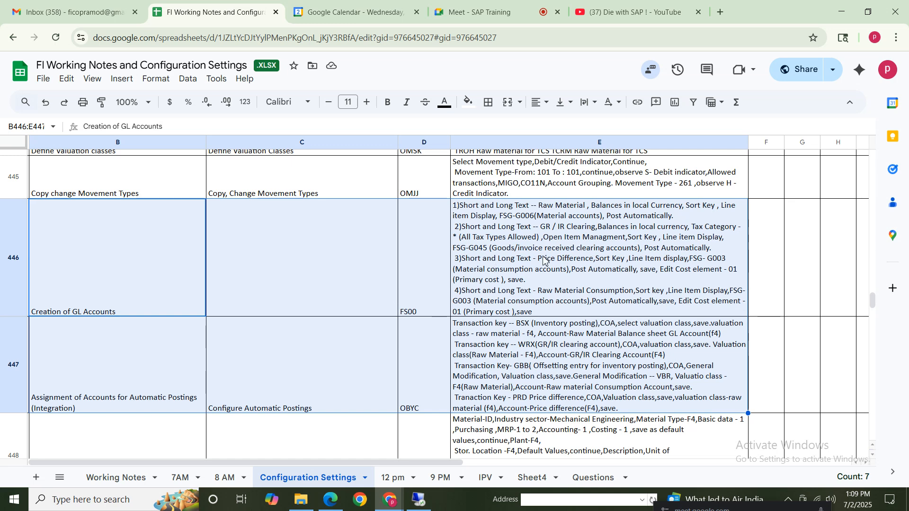
pyautogui.moveTo(103, 383); pyautogui.dragTo(650, 389)
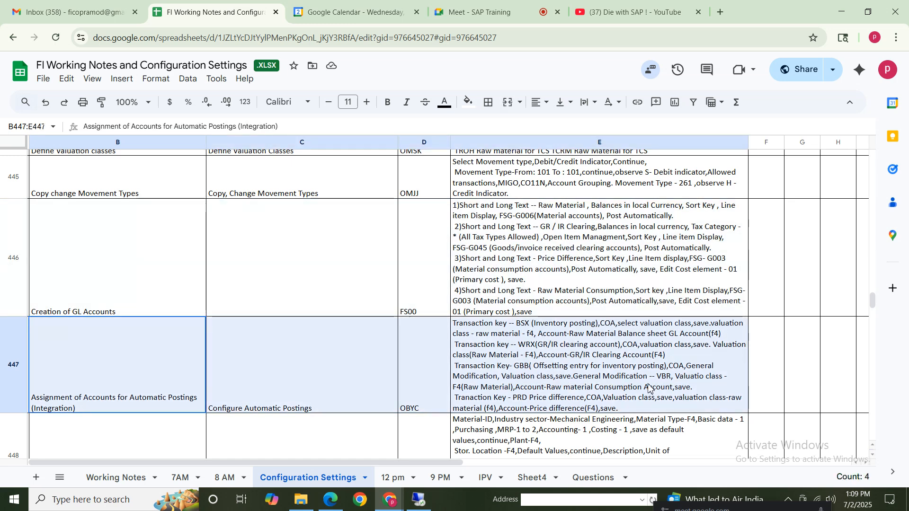
pyautogui.moveTo(151, 293); pyautogui.dragTo(161, 353)
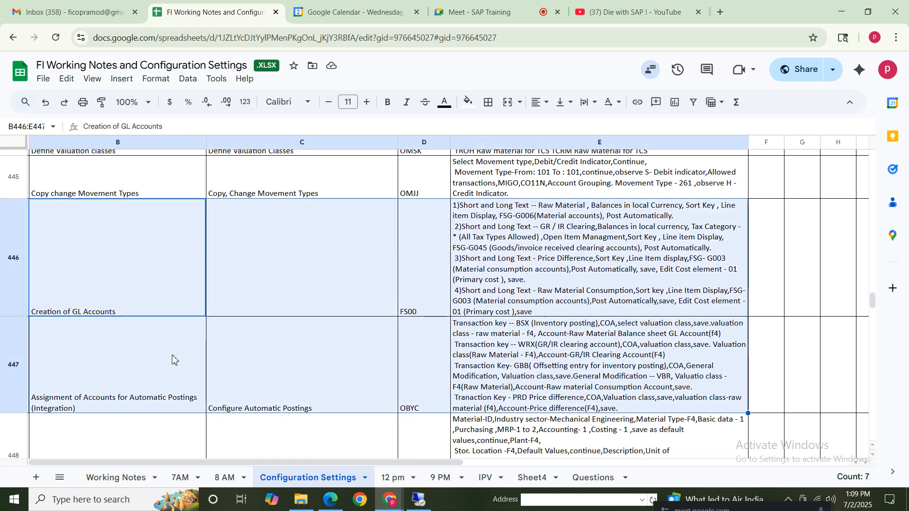
pyautogui.click(118, 289)
pyautogui.click(115, 351)
pyautogui.click(142, 303)
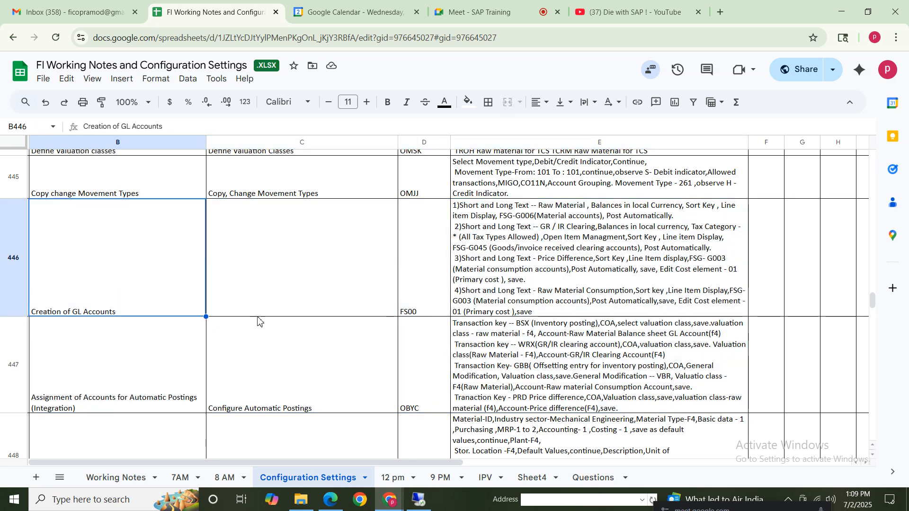
pyautogui.click(420, 303)
# Switch back to SAP and open transaction FS00 to edit G/L accounts centrally
pyautogui.click(419, 500)
pyautogui.click(58, 62)
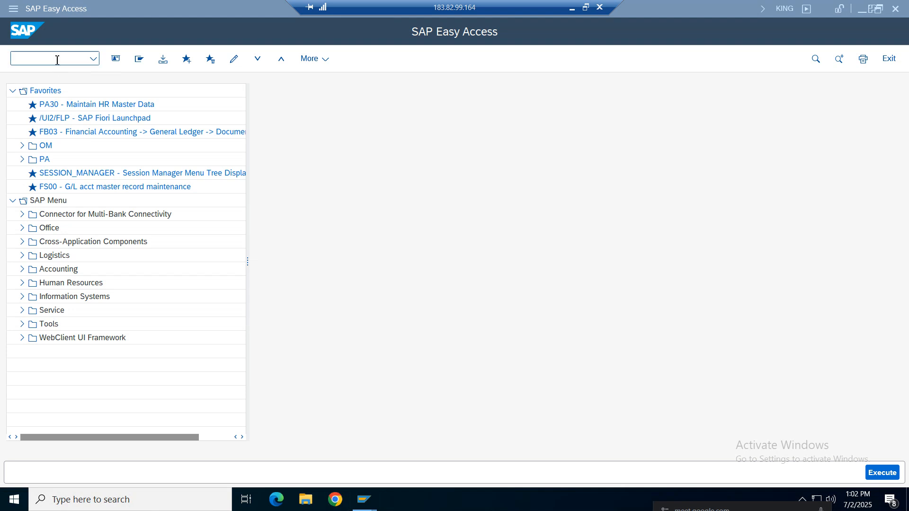
pyautogui.write('fs00')
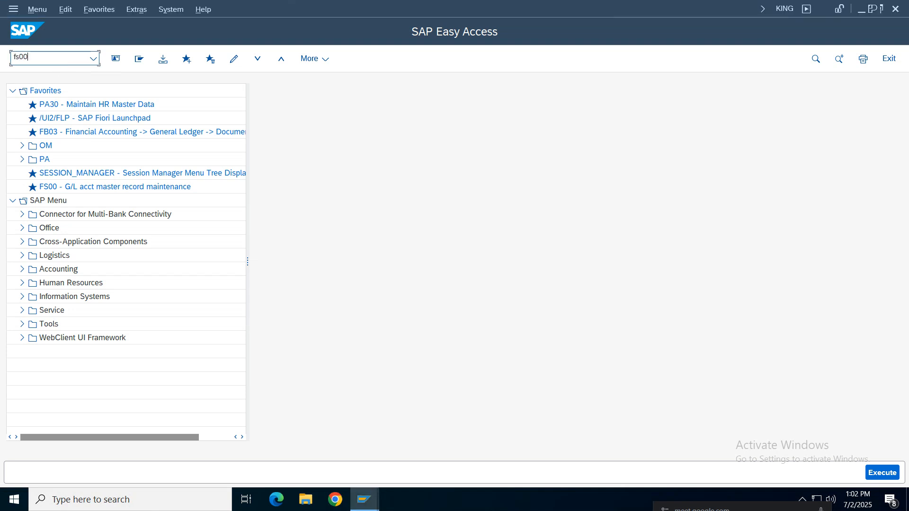
pyautogui.press('Return')
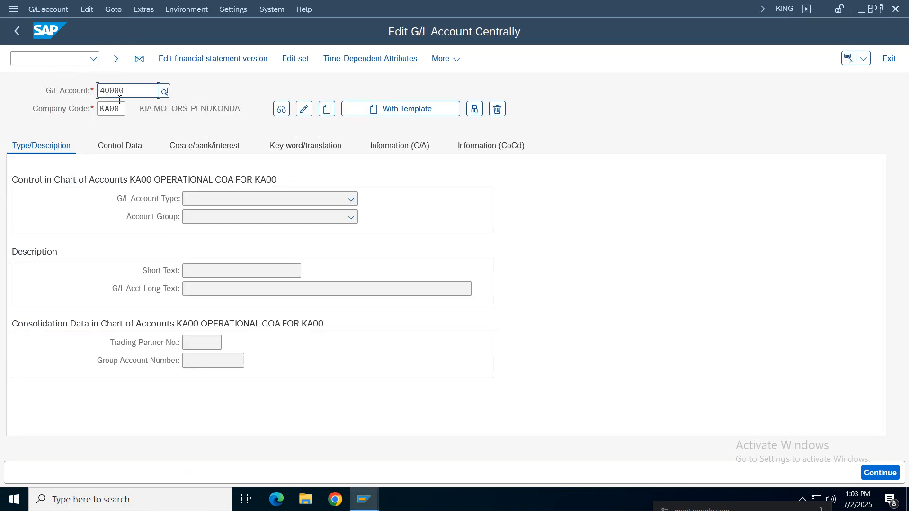
pyautogui.doubleClick(120, 97)
# Set the G/L account transaction to display accounts in the navigation tree, and restart FS00 to apply the setting
pyautogui.click(234, 10)
pyautogui.click(249, 59)
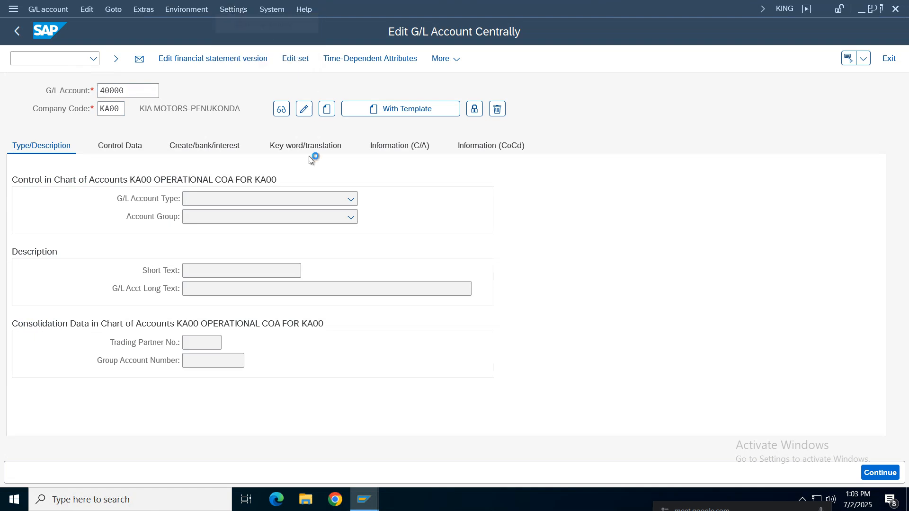
pyautogui.click(397, 208)
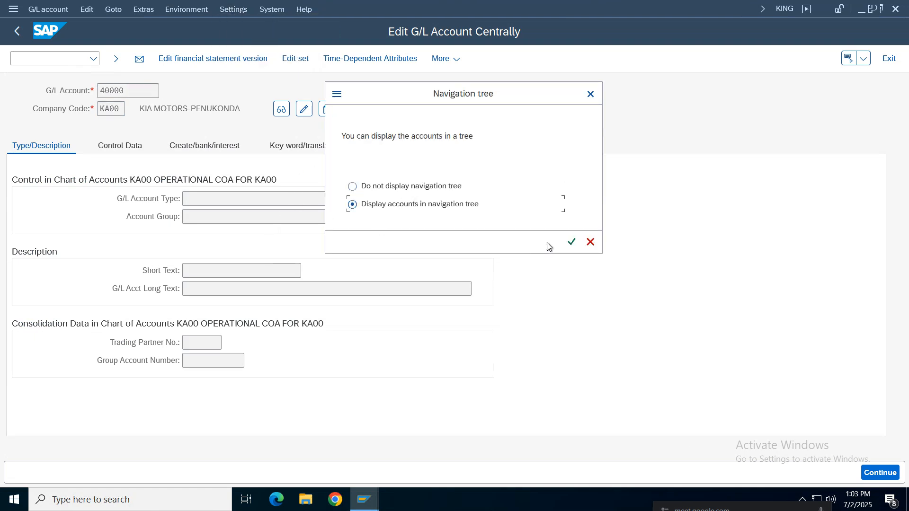
pyautogui.click(572, 242)
pyautogui.click(401, 466)
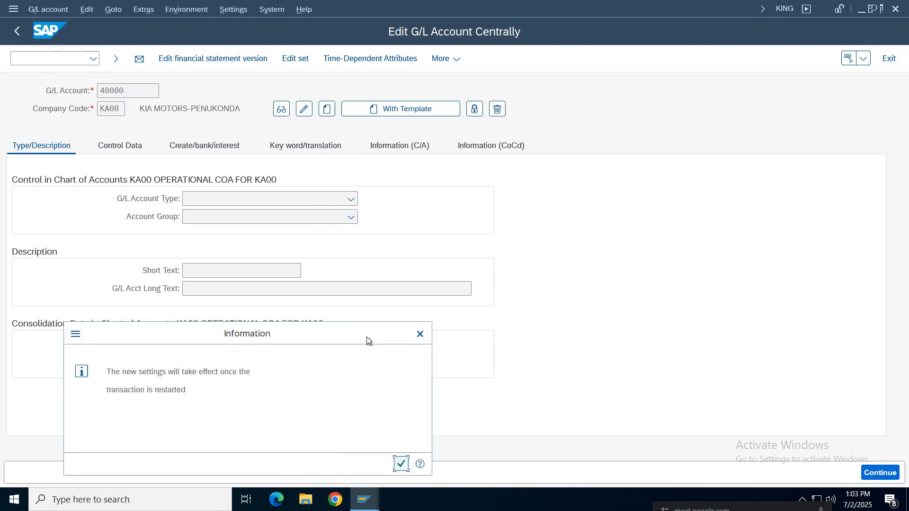
pyautogui.click(401, 466)
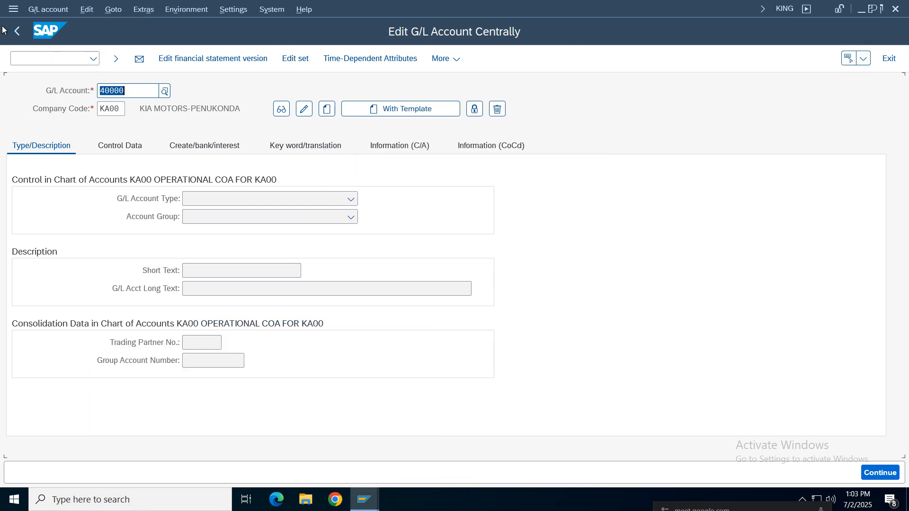
pyautogui.click(17, 31)
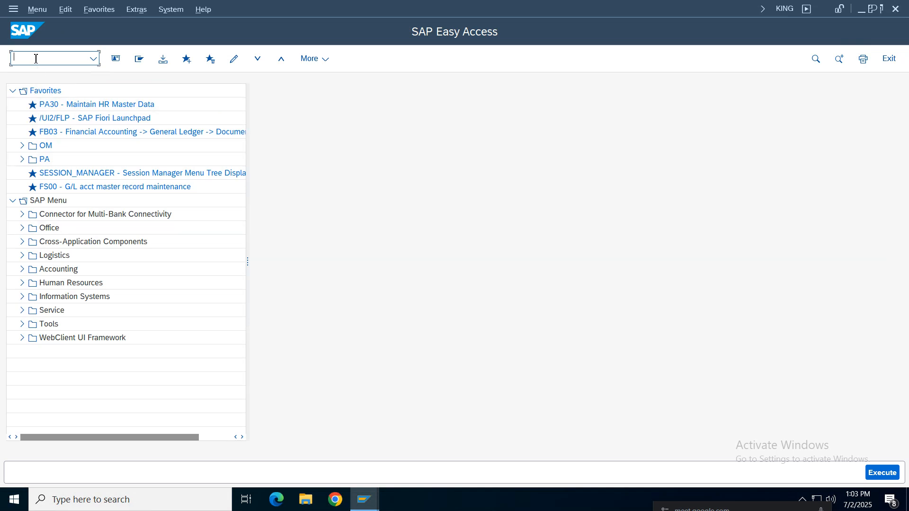
pyautogui.press('Return')
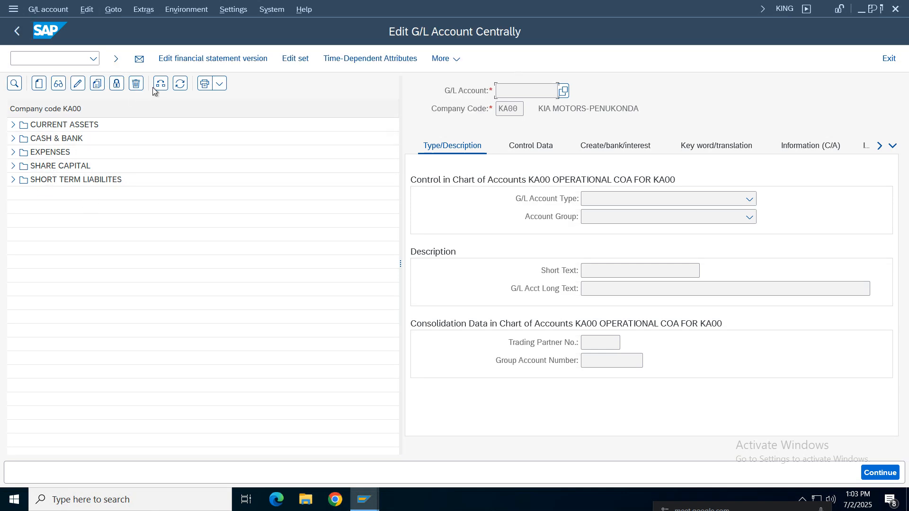
# Change the account tree's company code to NIKE and expand the Assets 1000 - 1999 group
pyautogui.click(160, 84)
pyautogui.click(161, 83)
pyautogui.write('NIKE')
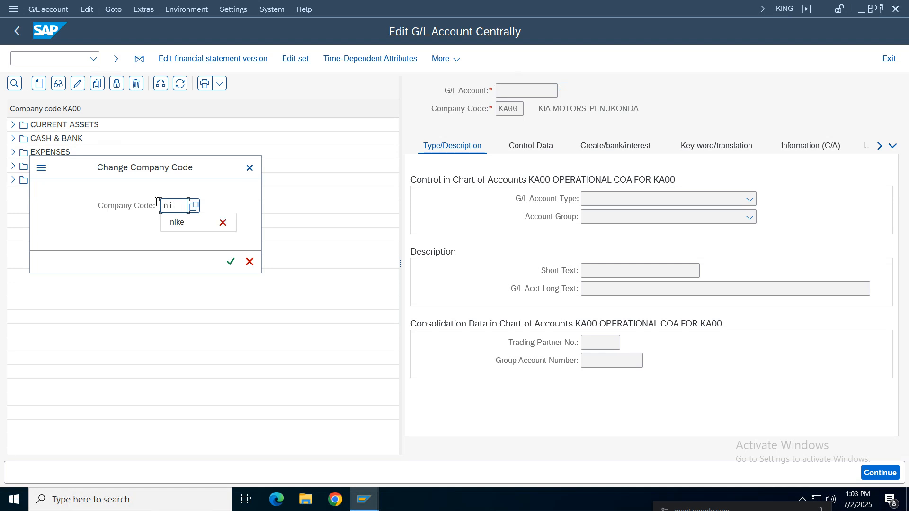
pyautogui.press('Return')
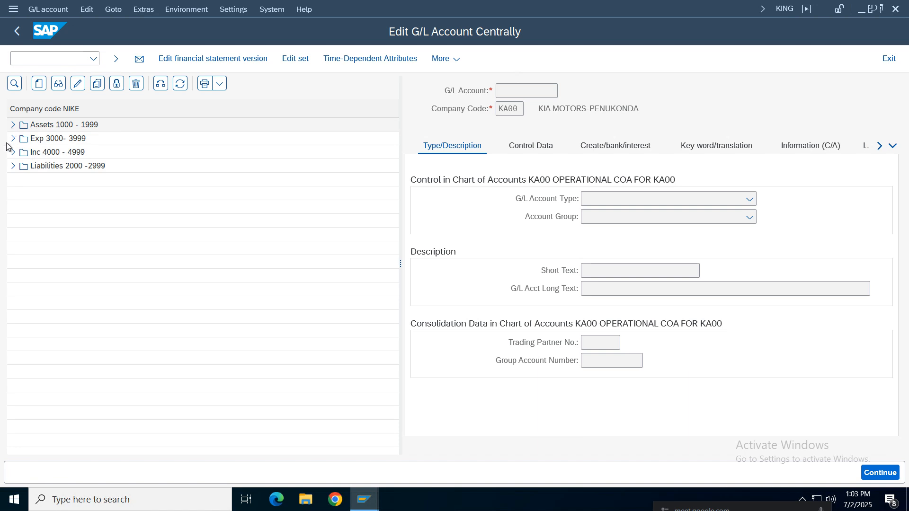
pyautogui.click(13, 124)
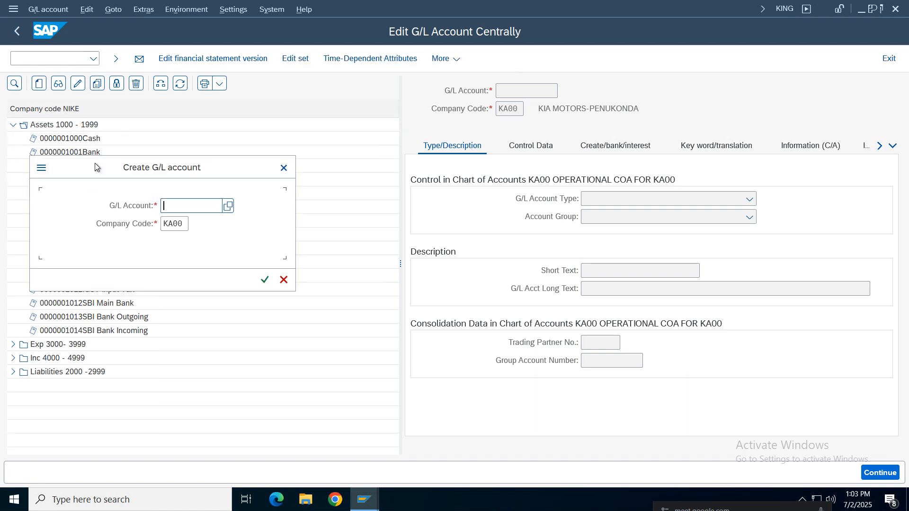
pyautogui.moveTo(94, 164); pyautogui.dragTo(258, 172)
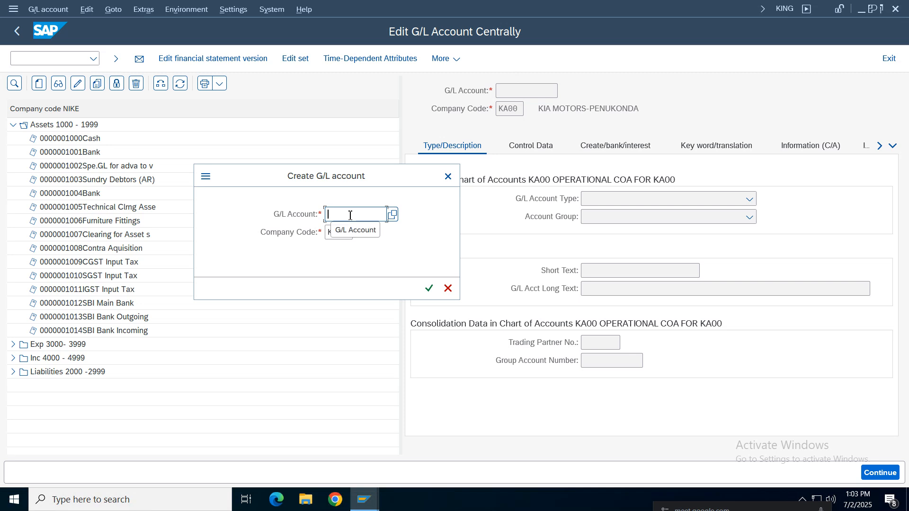
pyautogui.write('10')
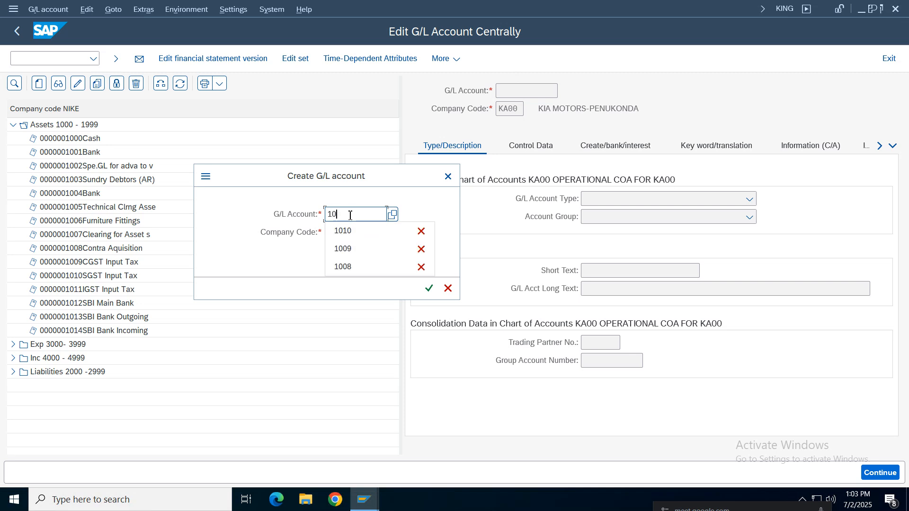
pyautogui.write('15')
pyautogui.click(428, 289)
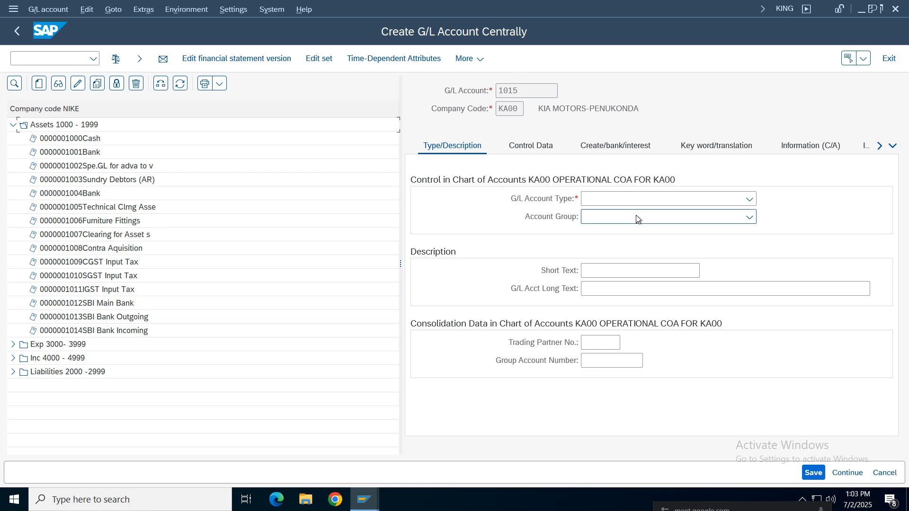
pyautogui.click(750, 199)
pyautogui.click(622, 288)
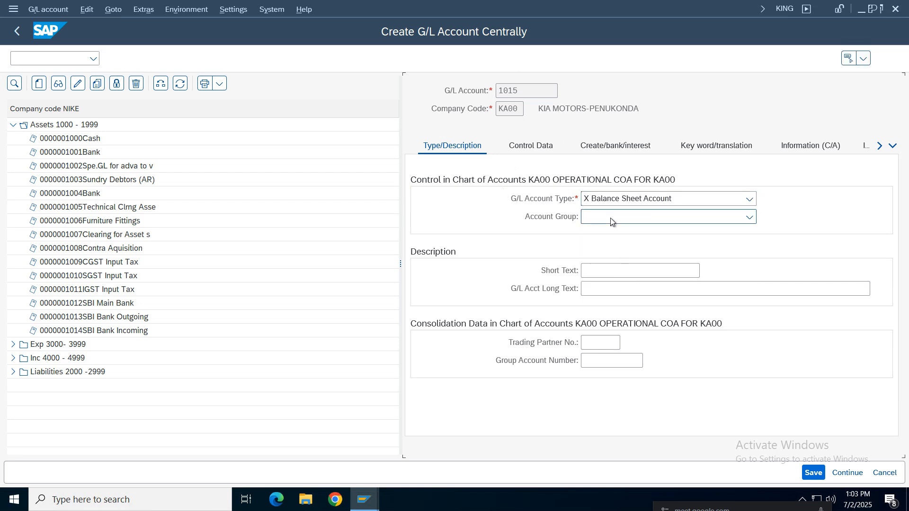
pyautogui.click(610, 217)
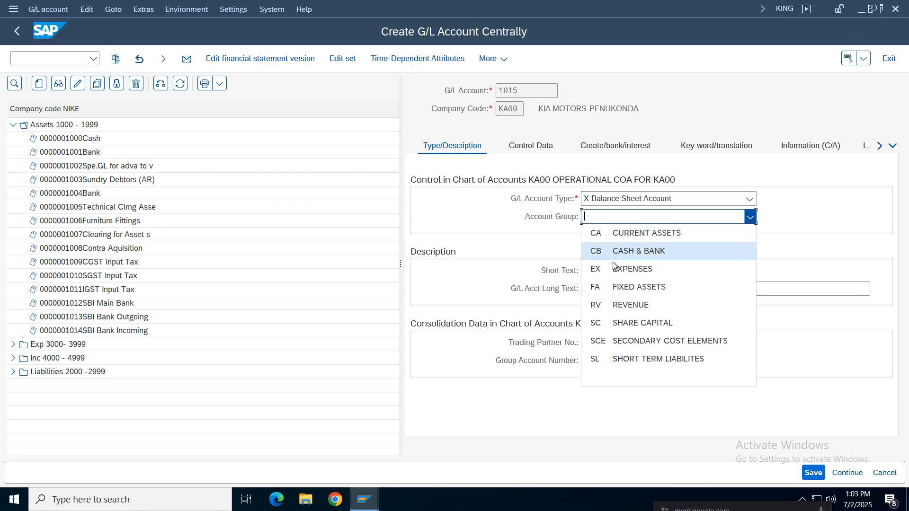
pyautogui.click(461, 215)
pyautogui.moveTo(518, 109); pyautogui.dragTo(468, 110)
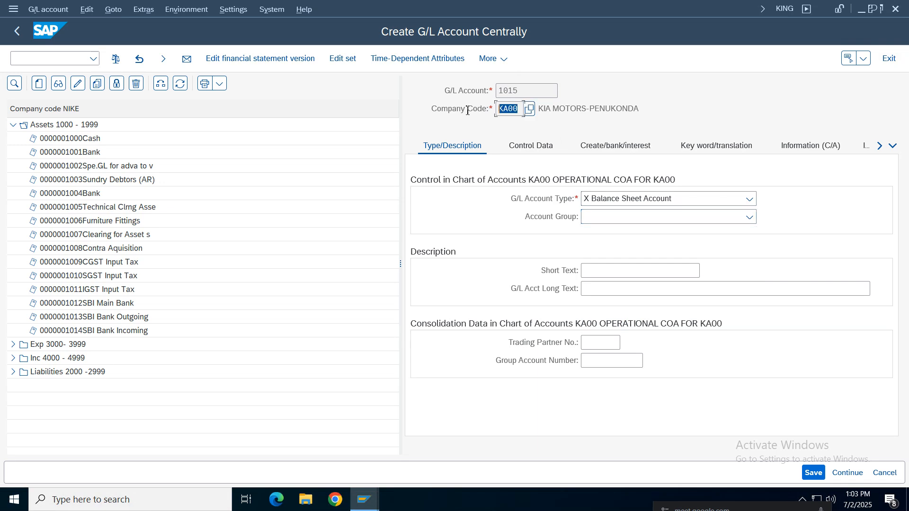
pyautogui.click(889, 58)
pyautogui.click(284, 279)
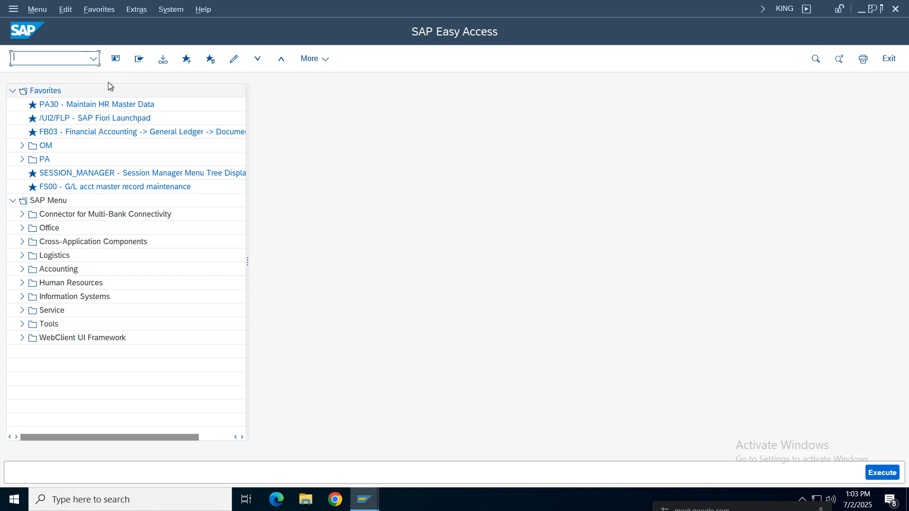
# Reopen transaction FS00 from the SAP Easy Access screen
pyautogui.click(93, 59)
pyautogui.click(21, 75)
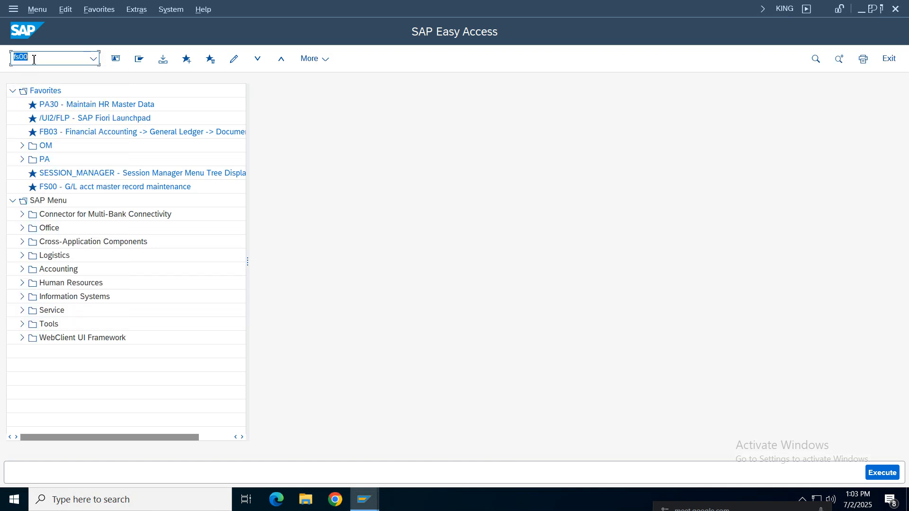
pyautogui.press('Return')
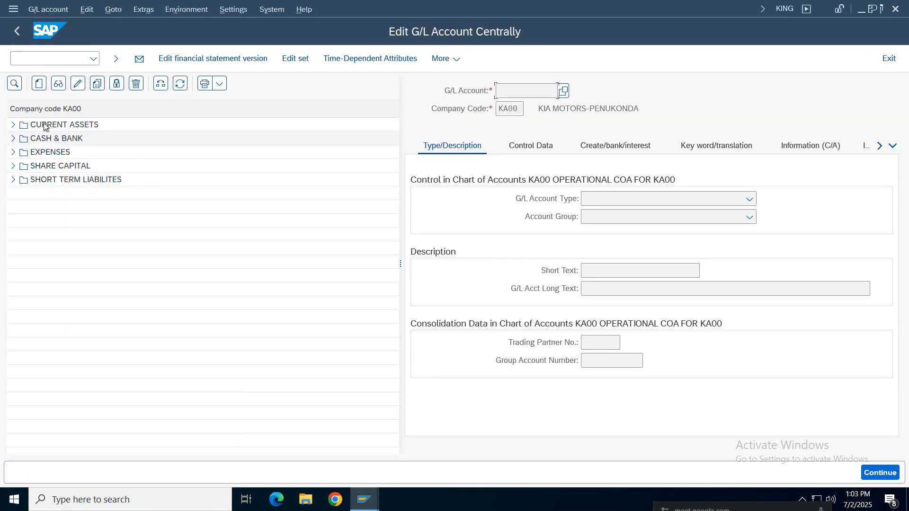
# Switch the account tree to company code NIKE and select the SBI Bank Incoming account under Assets 1000 - 1999
pyautogui.click(161, 83)
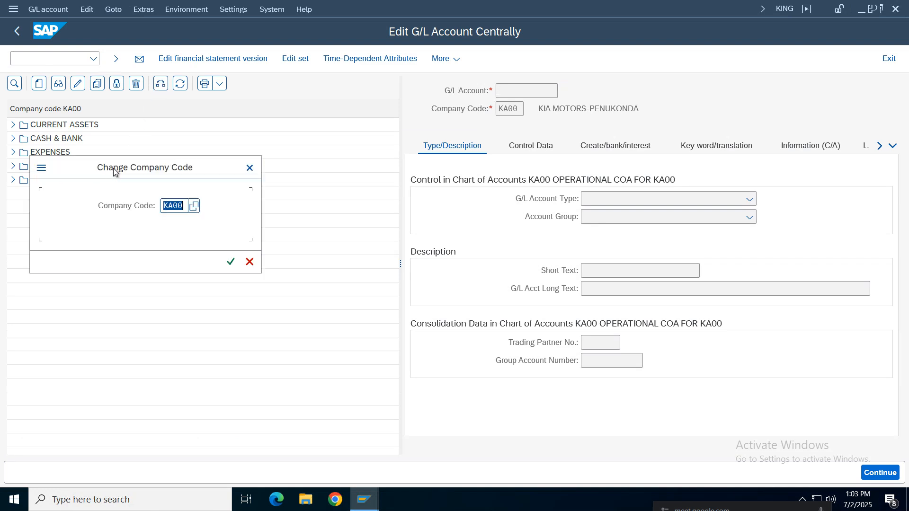
pyautogui.write('NIKE')
pyautogui.press('Return')
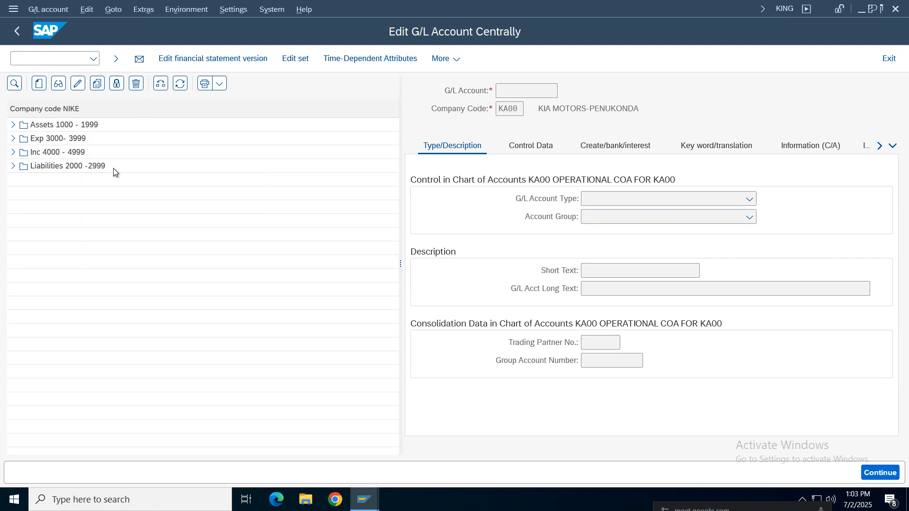
pyautogui.click(13, 124)
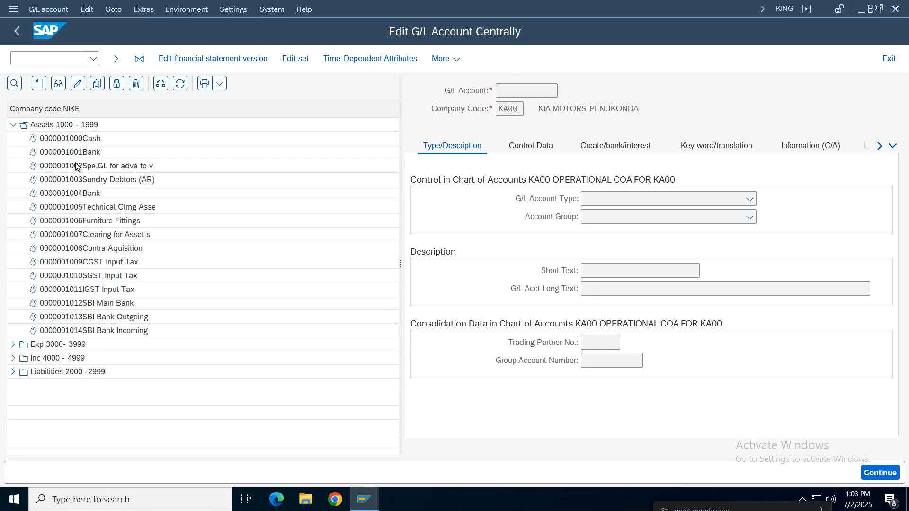
pyautogui.click(73, 330)
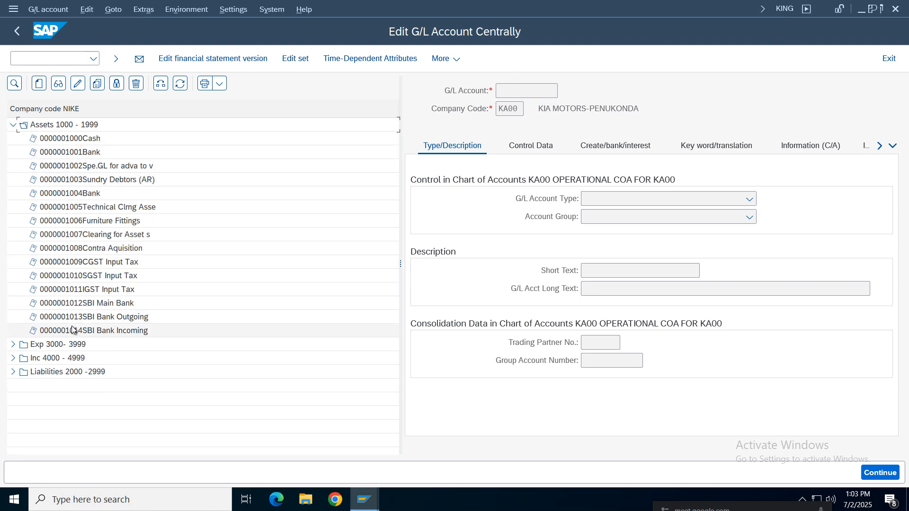
# Start creating G/L account 1015 in company code NIKE
pyautogui.click(39, 84)
pyautogui.click(187, 228)
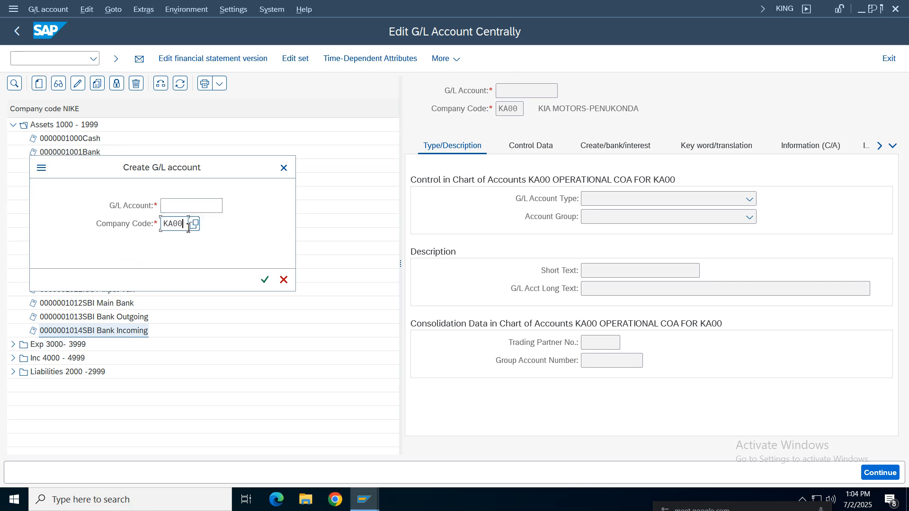
pyautogui.press('BackSpace')
pyautogui.press('BackSpace')
pyautogui.press('BackSpace')
pyautogui.press('BackSpace')
pyautogui.write('nik')
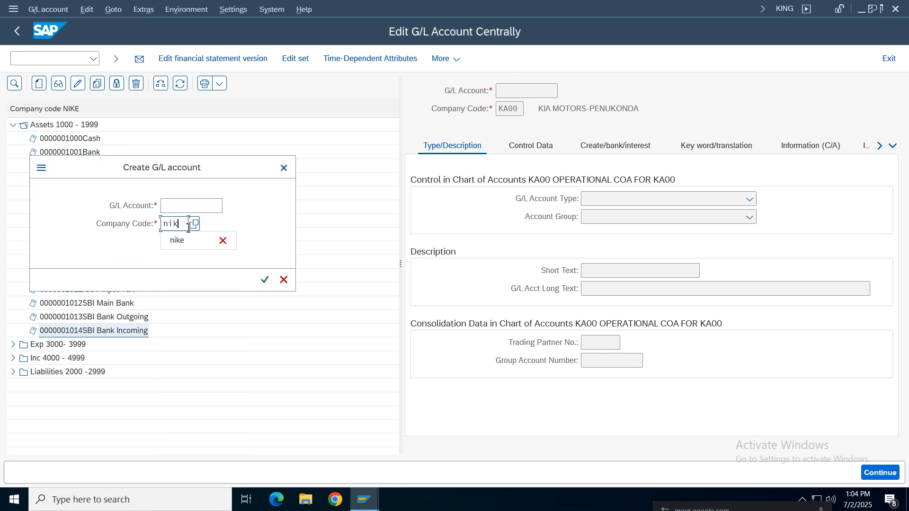
pyautogui.write('e')
pyautogui.click(193, 207)
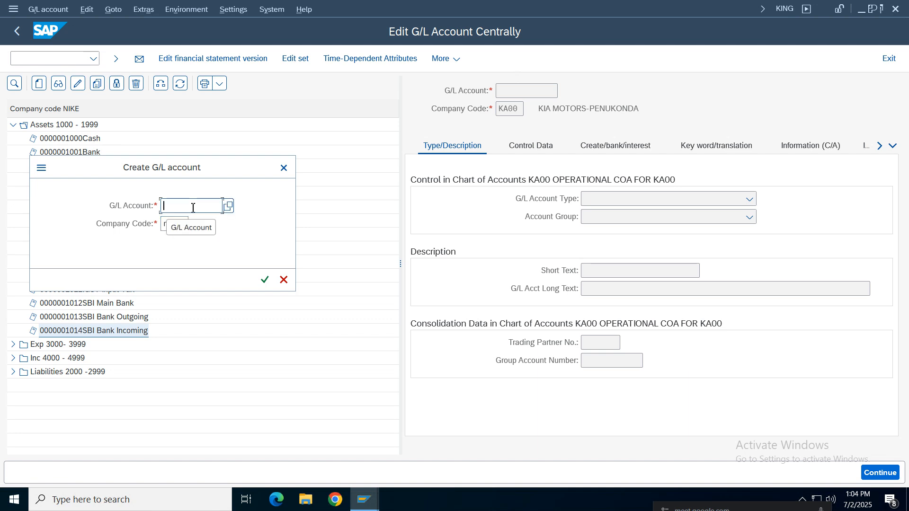
pyautogui.write('1015')
pyautogui.press('Return')
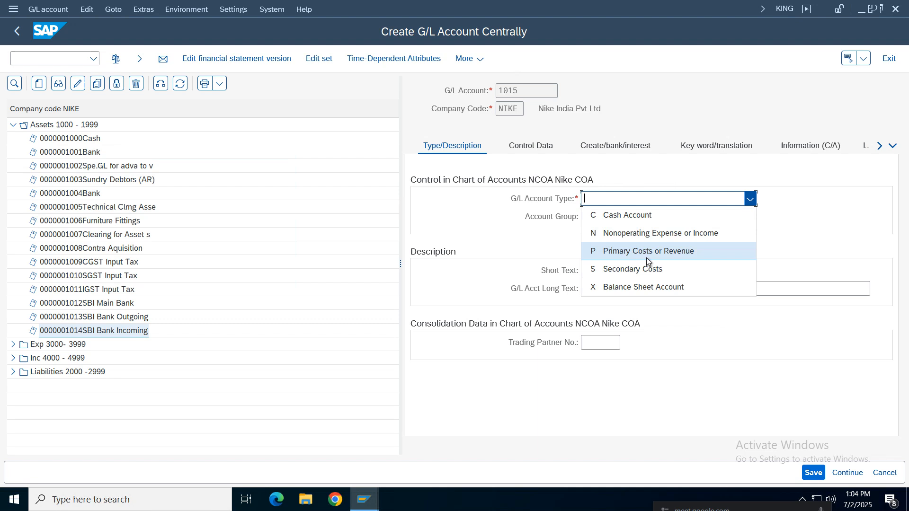
# Classify account 1015 as a Balance Sheet Account in account group Assets 1000 - 1999
pyautogui.click(630, 287)
pyautogui.click(617, 217)
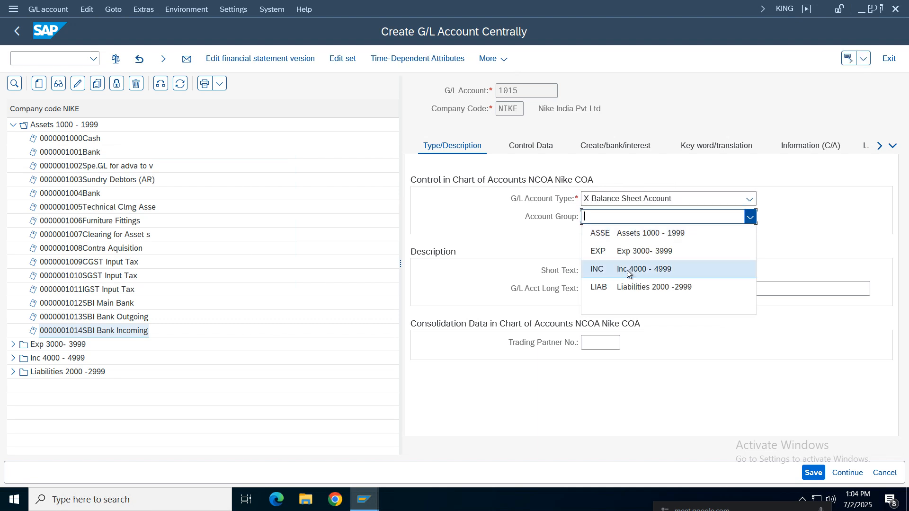
pyautogui.click(631, 234)
# Enter "Inventory (RawMat)" as both the short text and the long text of the account
pyautogui.click(613, 270)
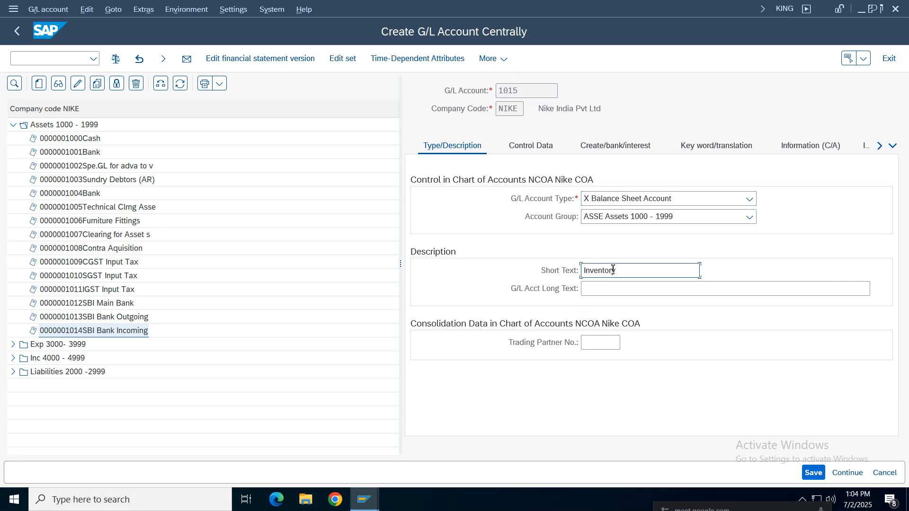
pyautogui.press('Tab')
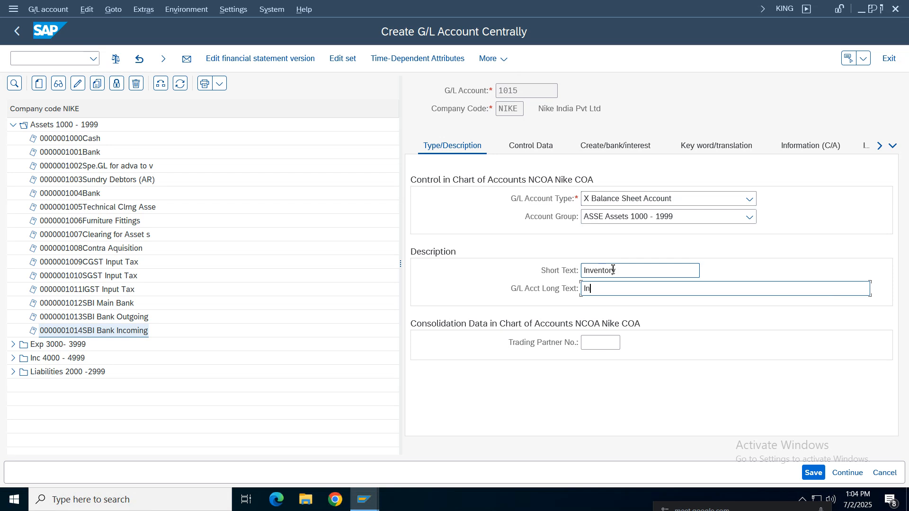
pyautogui.click(635, 275)
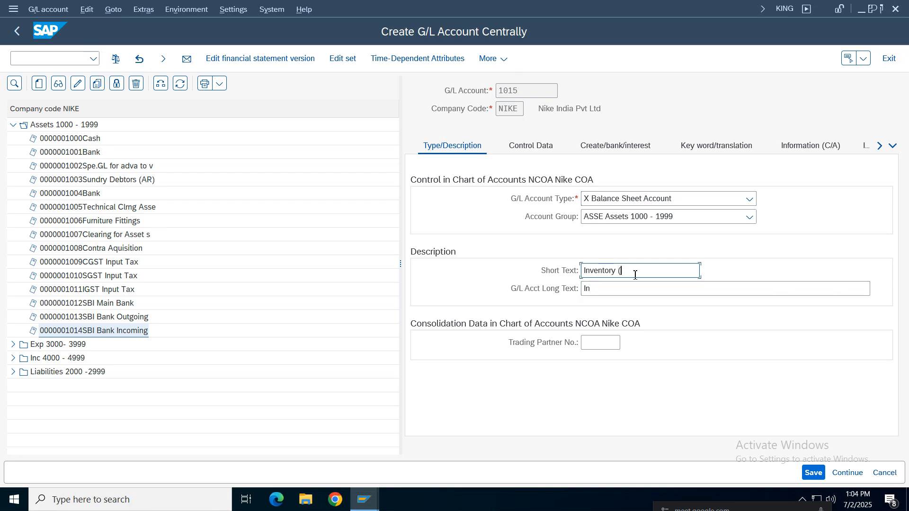
pyautogui.write('(RawMat')
pyautogui.moveTo(656, 272); pyautogui.dragTo(491, 269)
pyautogui.hotkey('ctrl', 'c')
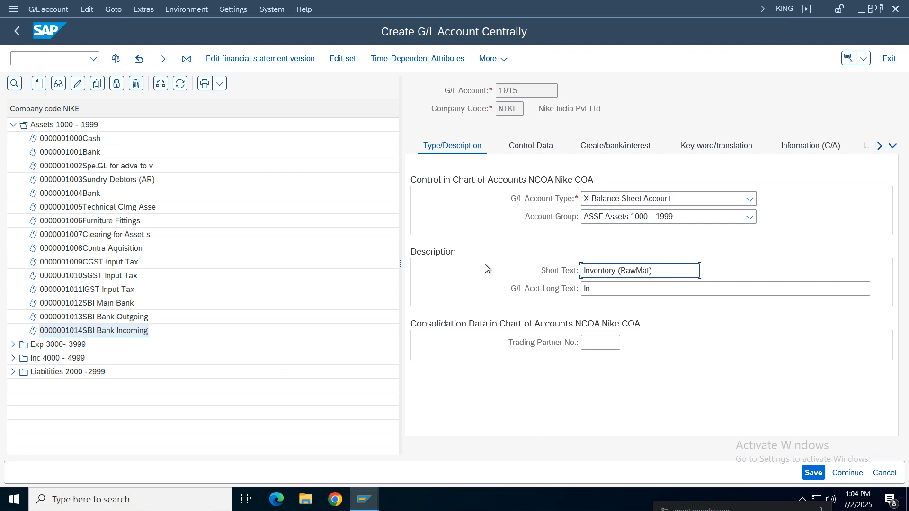
pyautogui.click(627, 291)
pyautogui.press('BackSpace')
pyautogui.press('BackSpace')
pyautogui.hotkey('ctrl', 'v')
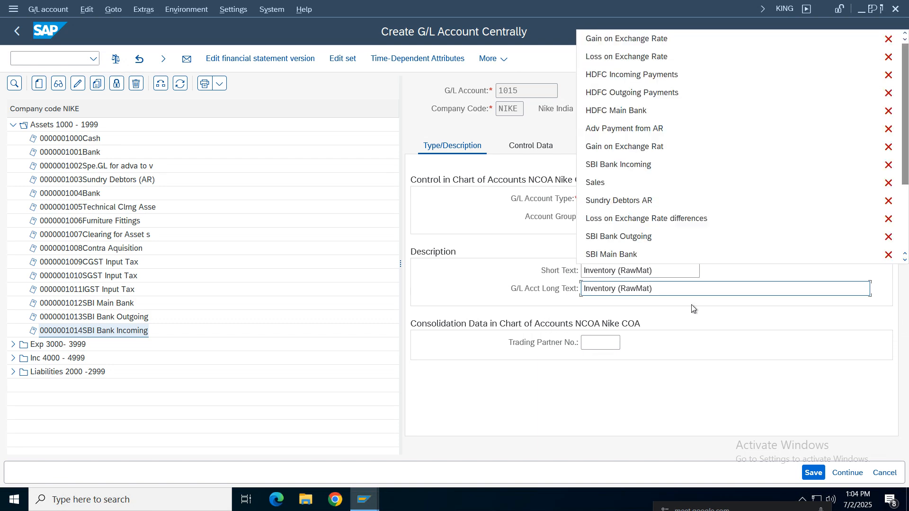
# In the account's control data, allow balances in local currency only and choose sort key 010, Purchase order no
pyautogui.click(531, 146)
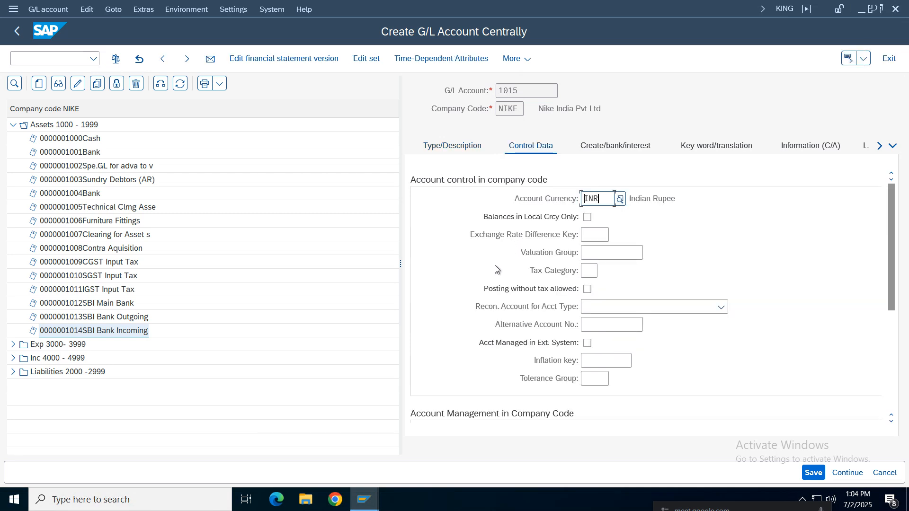
pyautogui.click(587, 218)
pyautogui.moveTo(886, 241); pyautogui.dragTo(888, 340)
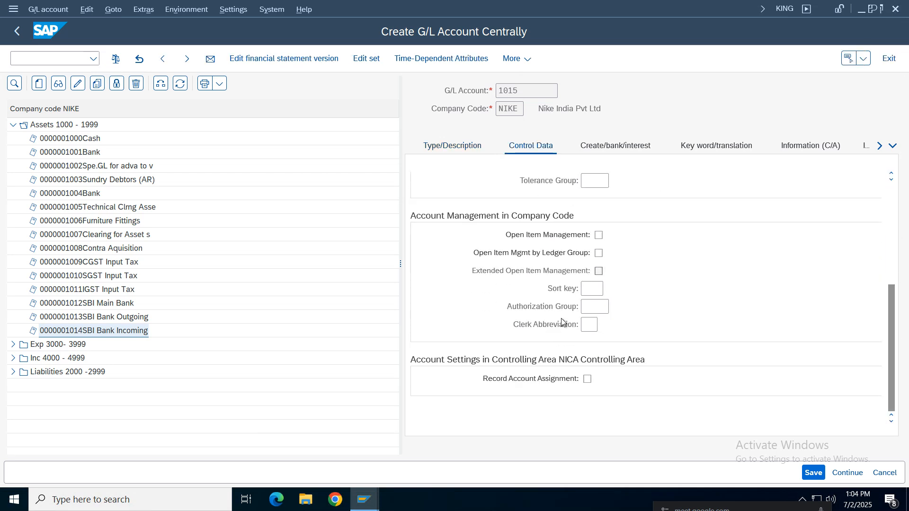
pyautogui.click(597, 284)
pyautogui.click(609, 289)
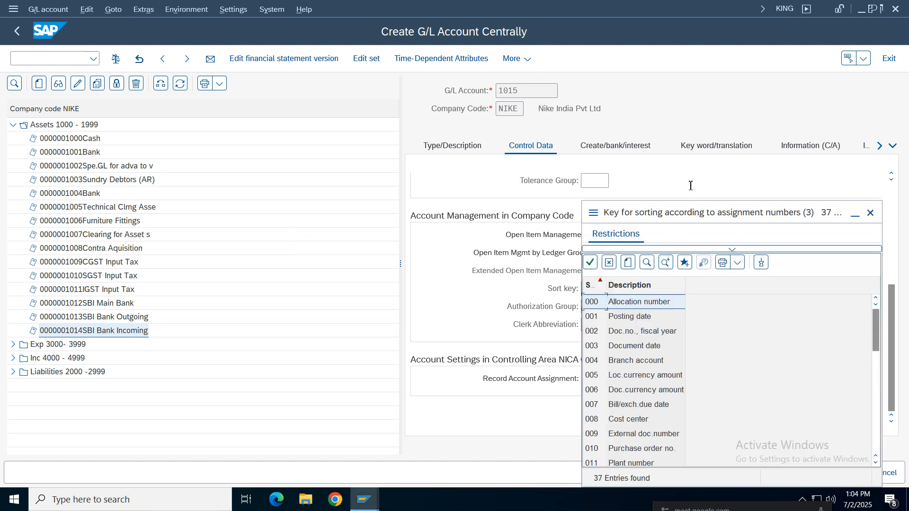
pyautogui.moveTo(657, 212); pyautogui.dragTo(464, 61)
pyautogui.click(455, 239)
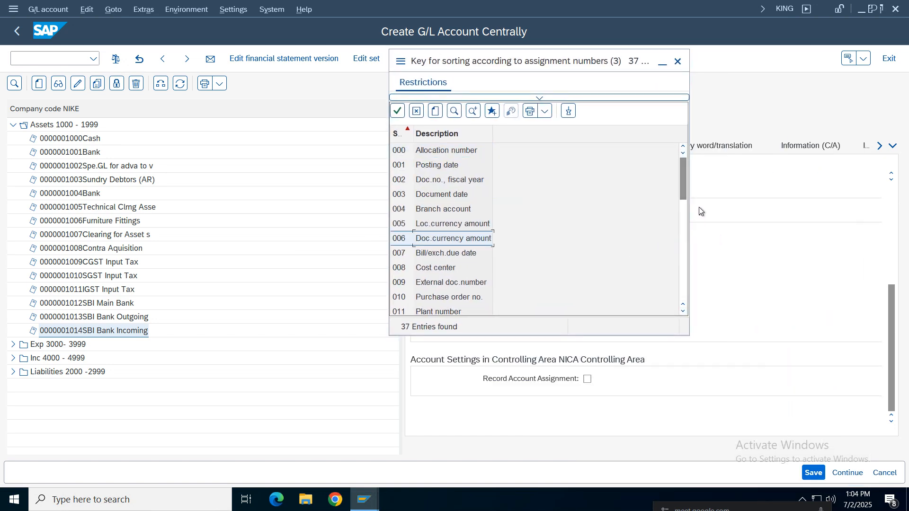
pyautogui.moveTo(682, 193); pyautogui.dragTo(684, 286)
pyautogui.click(439, 213)
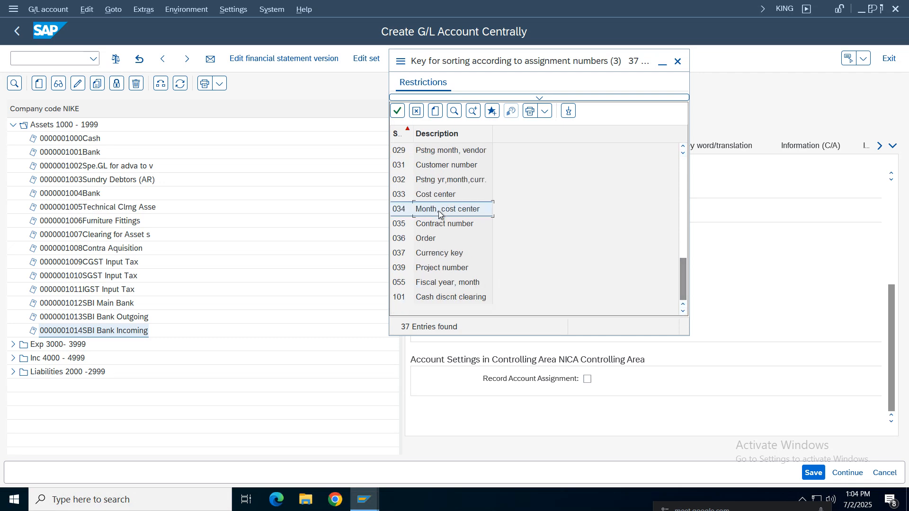
pyautogui.scroll(4, 449, 220)
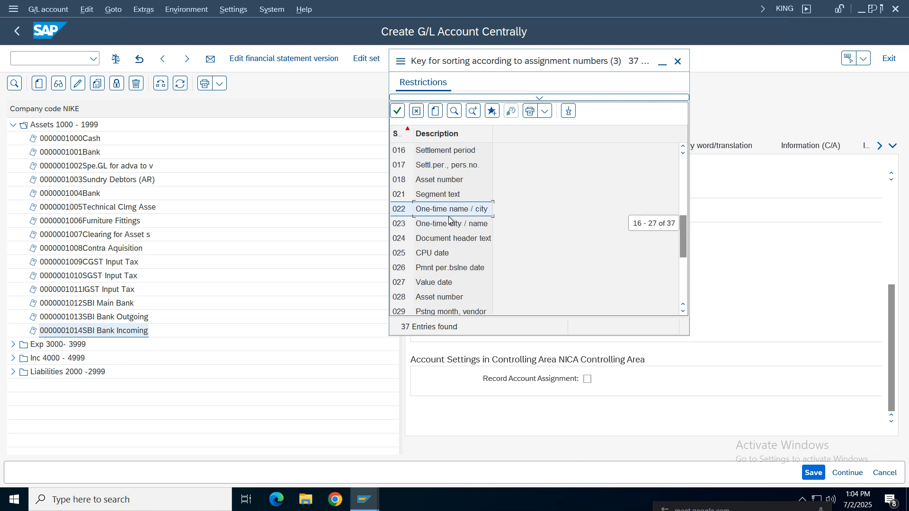
pyautogui.scroll(5, 449, 220)
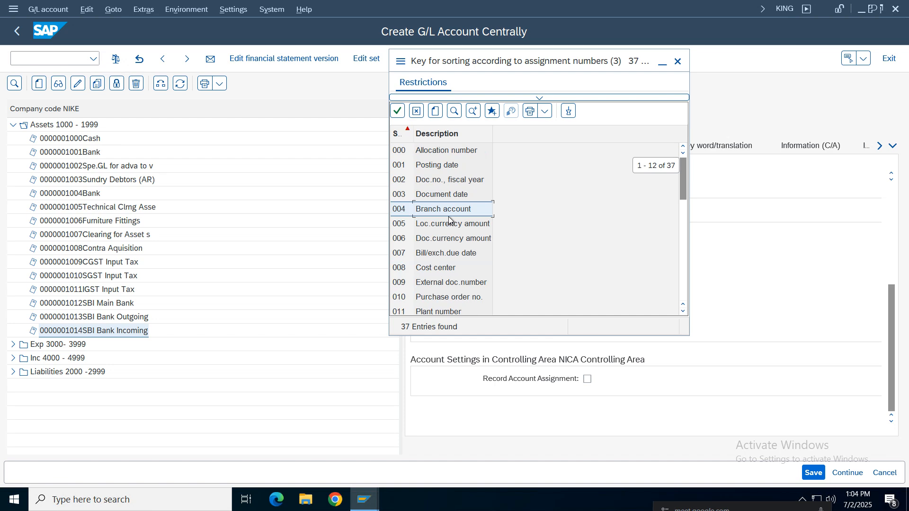
pyautogui.scroll(1, 450, 221)
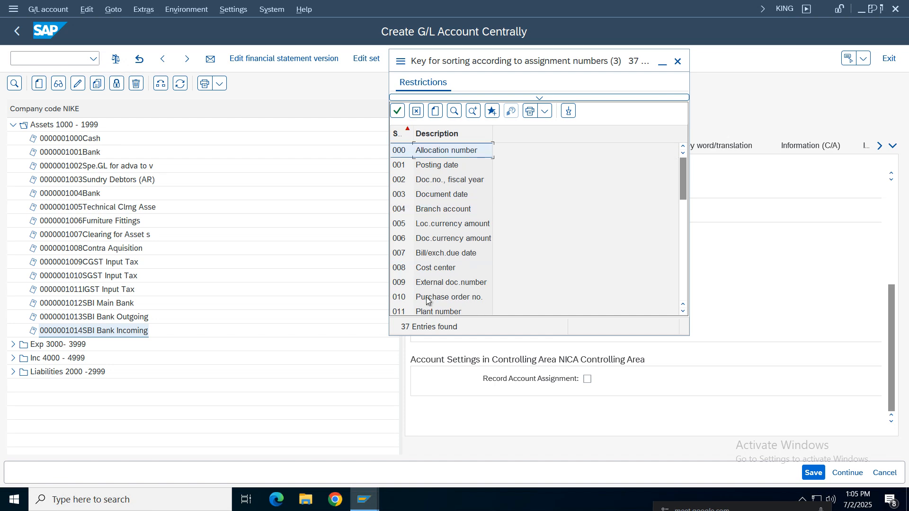
pyautogui.click(449, 300)
pyautogui.doubleClick(450, 298)
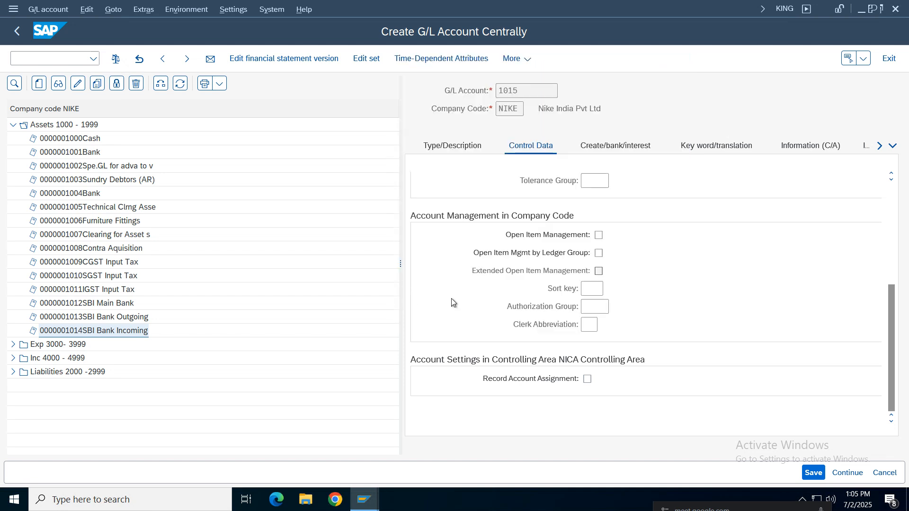
pyautogui.scroll(5, 894, 357)
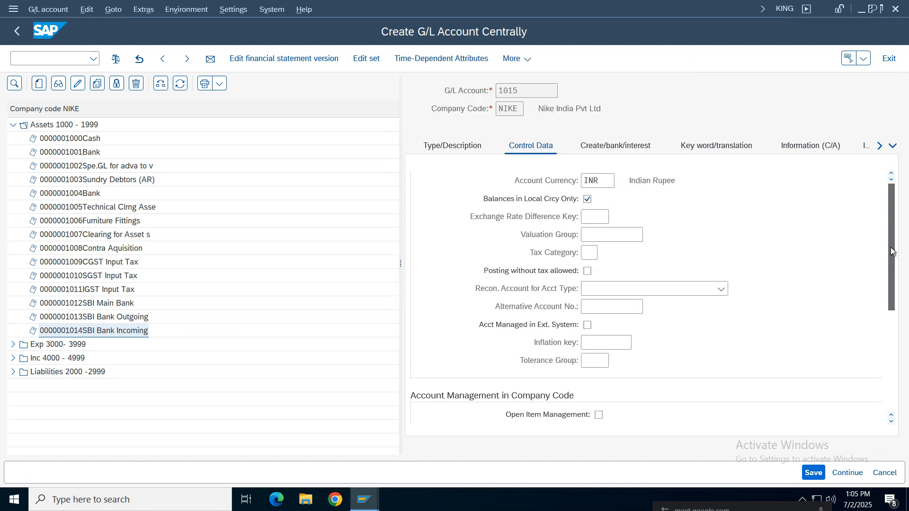
# Assign field status group G006 Material accounts, restrict the account to automatic postings only, and save it
pyautogui.click(623, 146)
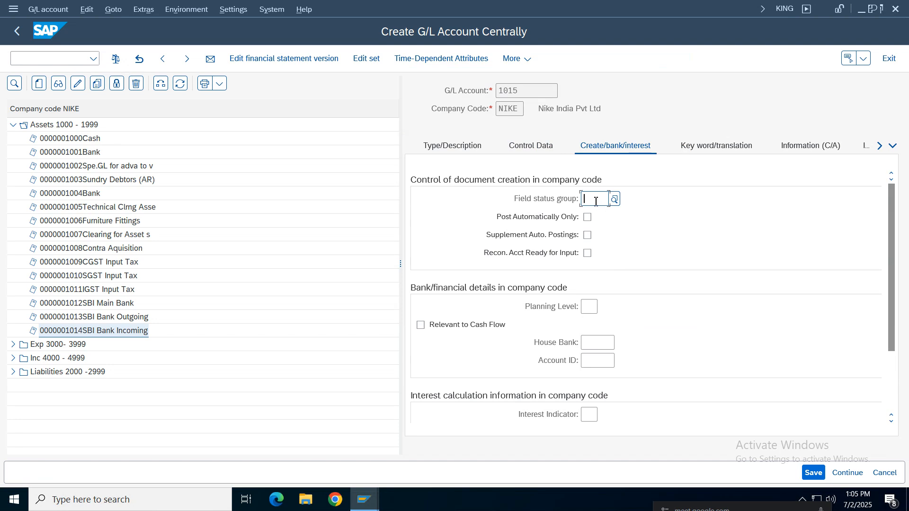
pyautogui.press('F4')
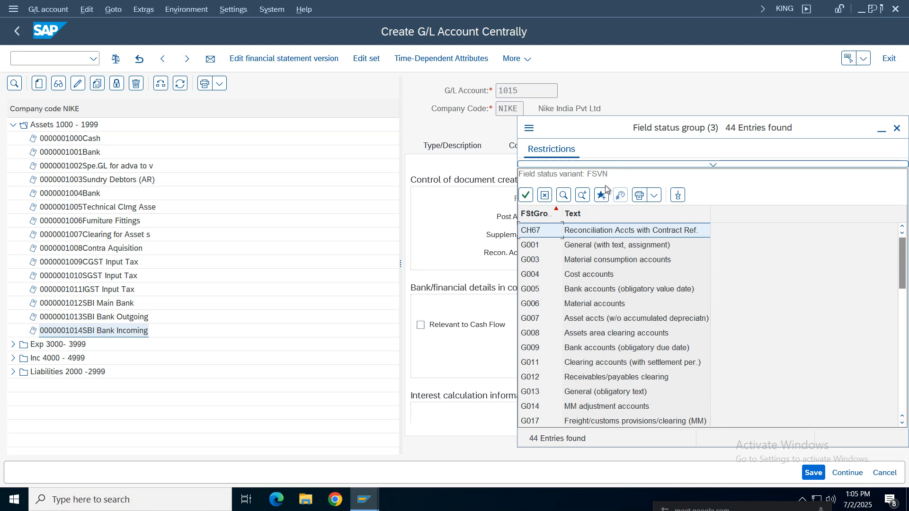
pyautogui.moveTo(612, 132); pyautogui.dragTo(403, 49)
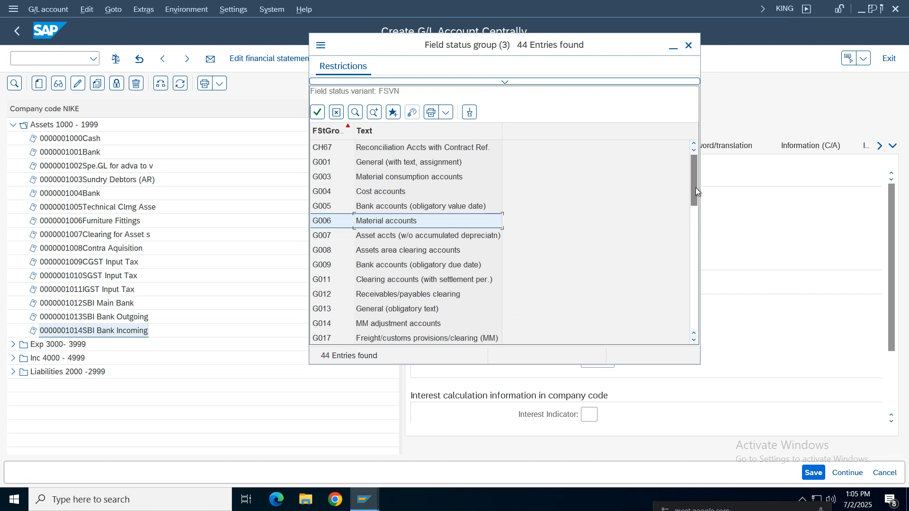
pyautogui.moveTo(695, 187); pyautogui.dragTo(691, 230)
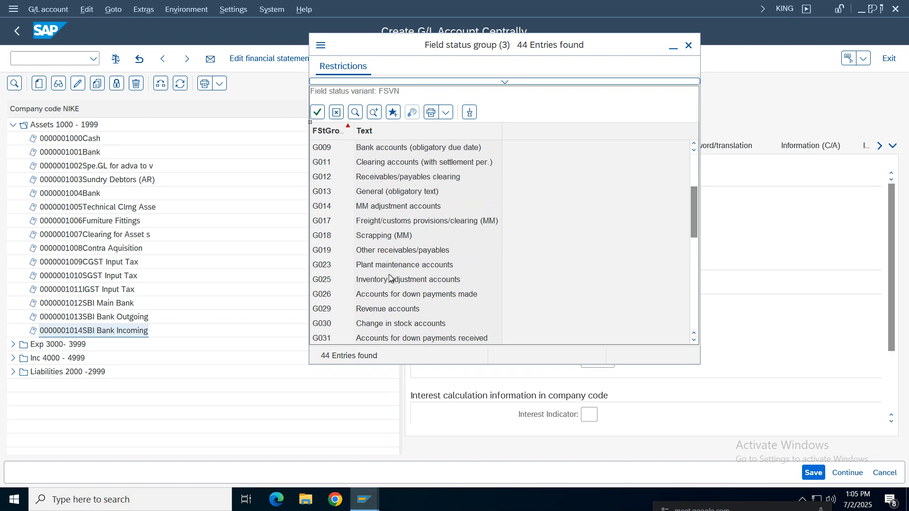
pyautogui.moveTo(691, 229); pyautogui.dragTo(695, 271)
pyautogui.click(690, 328)
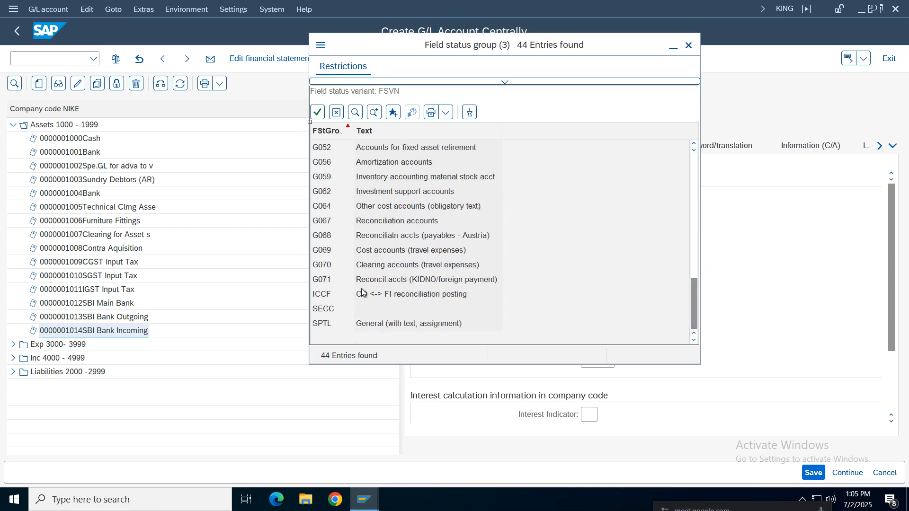
pyautogui.moveTo(694, 305); pyautogui.dragTo(694, 181)
pyautogui.doubleClick(390, 226)
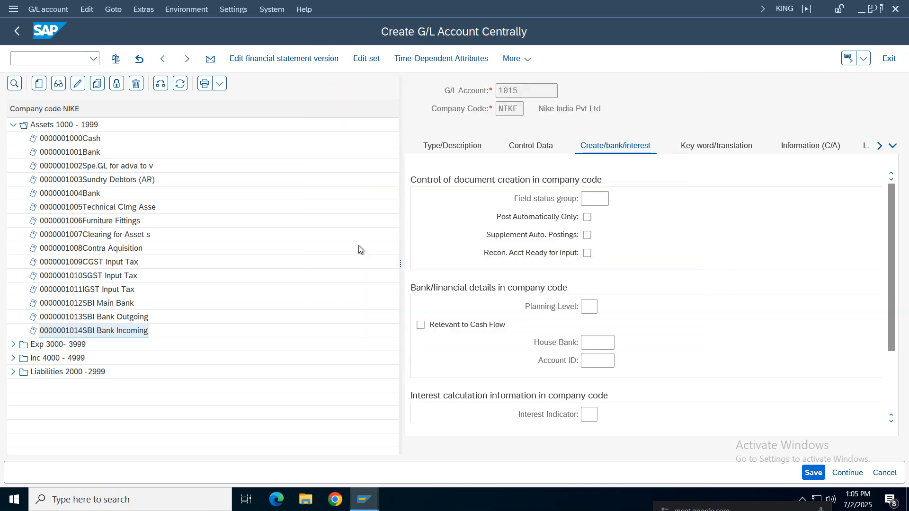
pyautogui.click(587, 217)
pyautogui.hotkey('ctrl', 's')
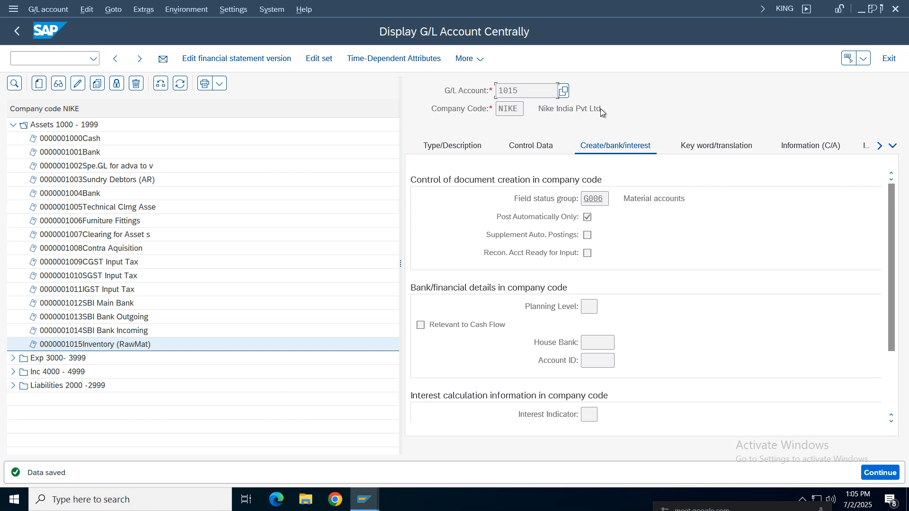
pyautogui.moveTo(530, 92); pyautogui.dragTo(462, 92)
pyautogui.moveTo(686, 199); pyautogui.dragTo(598, 198)
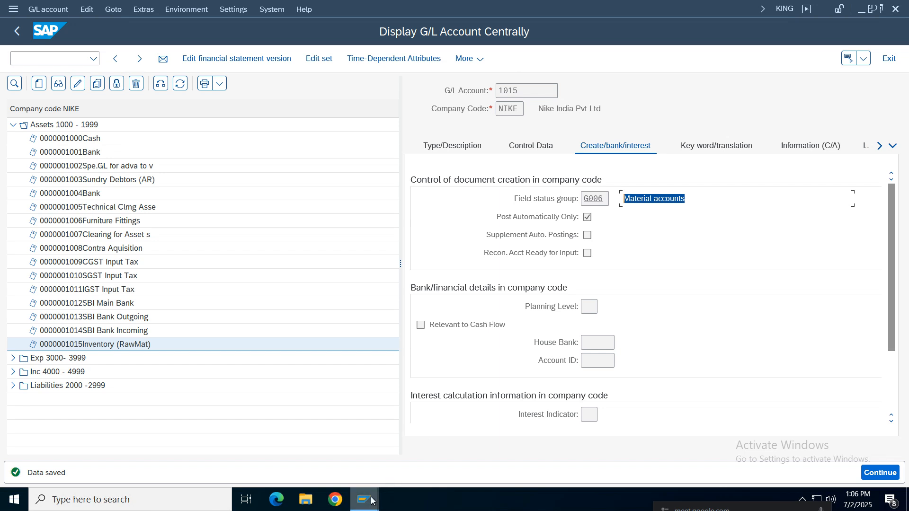
pyautogui.moveTo(530, 92); pyautogui.dragTo(454, 103)
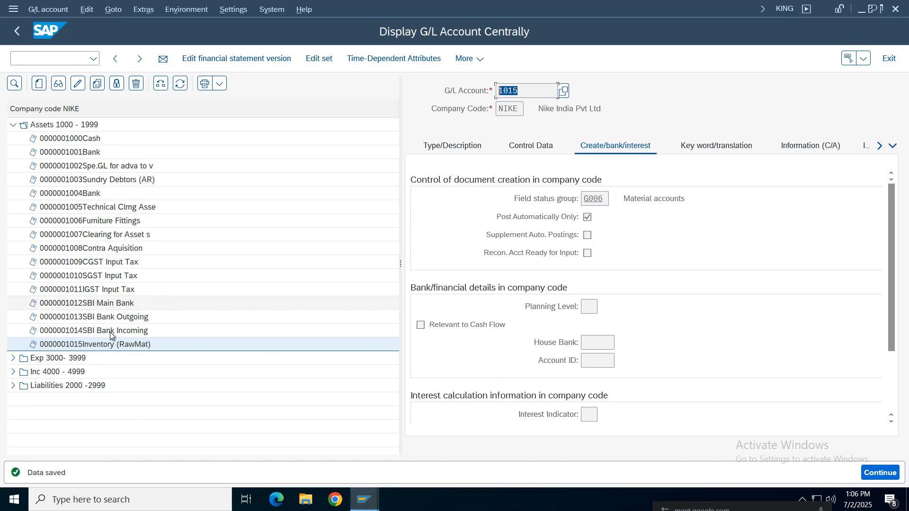
pyautogui.click(83, 344)
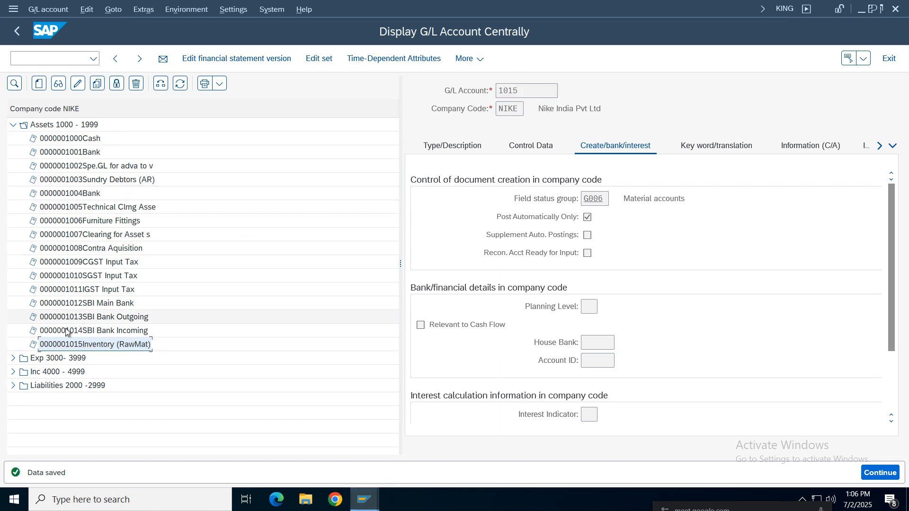
pyautogui.click(39, 85)
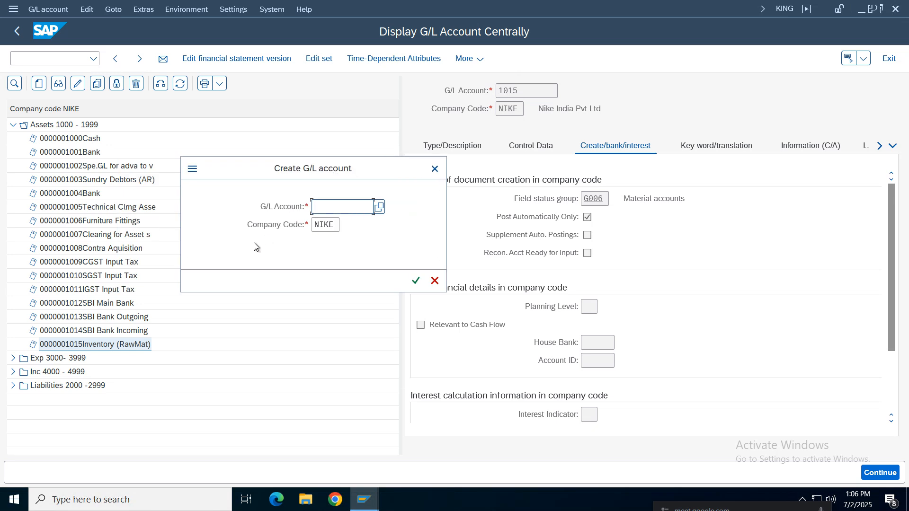
pyautogui.click(435, 168)
# Start creating G/L account 2008 in company code NIKE, using the next free number in the Liabilities 2000 - 2999 range
pyautogui.click(12, 126)
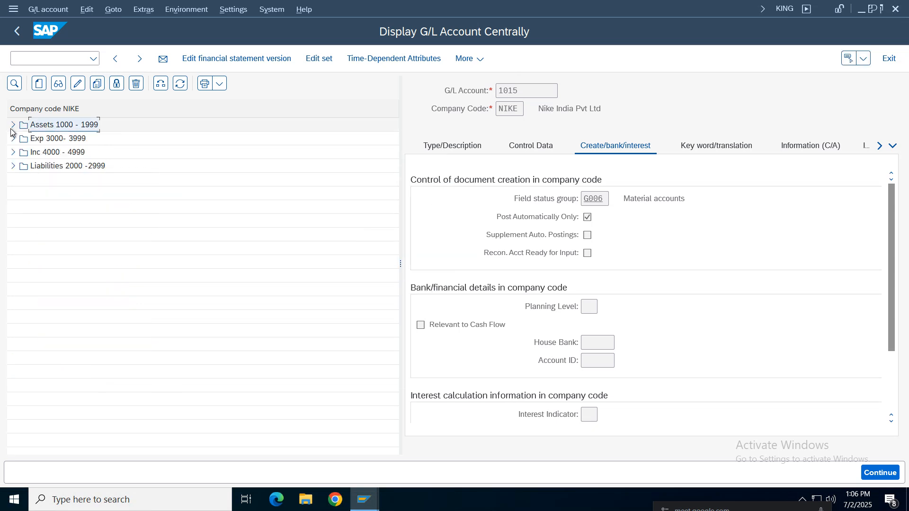
pyautogui.click(13, 166)
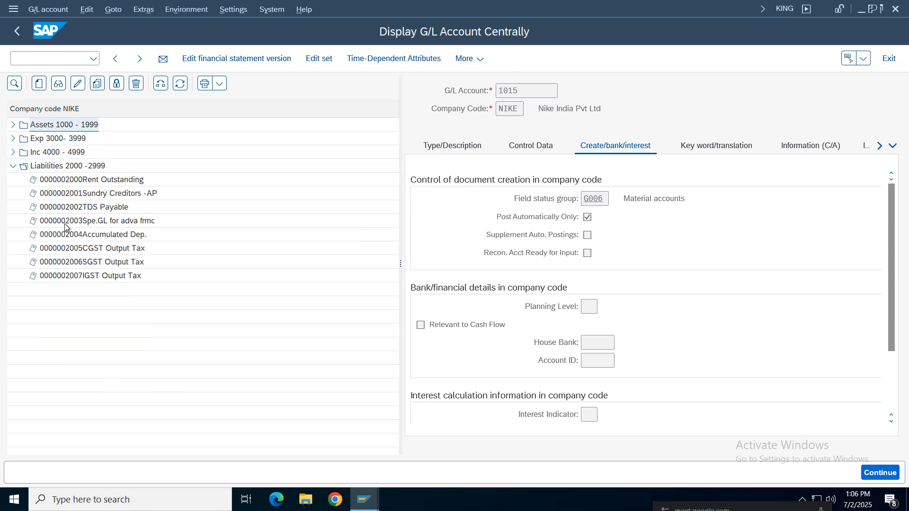
pyautogui.click(70, 276)
pyautogui.click(39, 85)
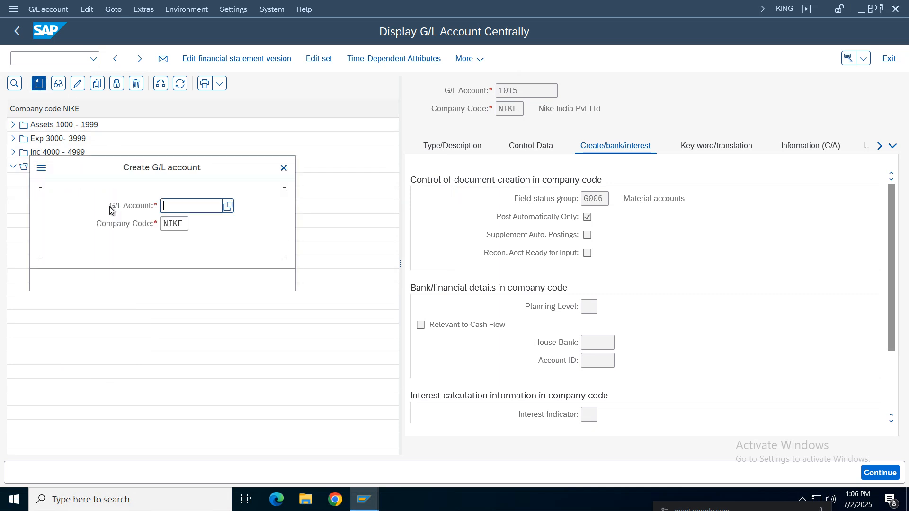
pyautogui.moveTo(127, 174); pyautogui.dragTo(421, 198)
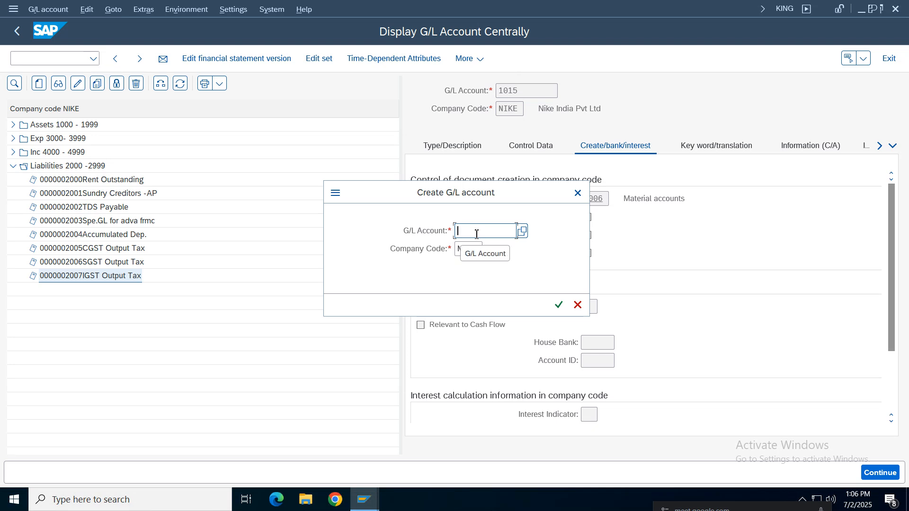
pyautogui.write('2008')
pyautogui.press('Return')
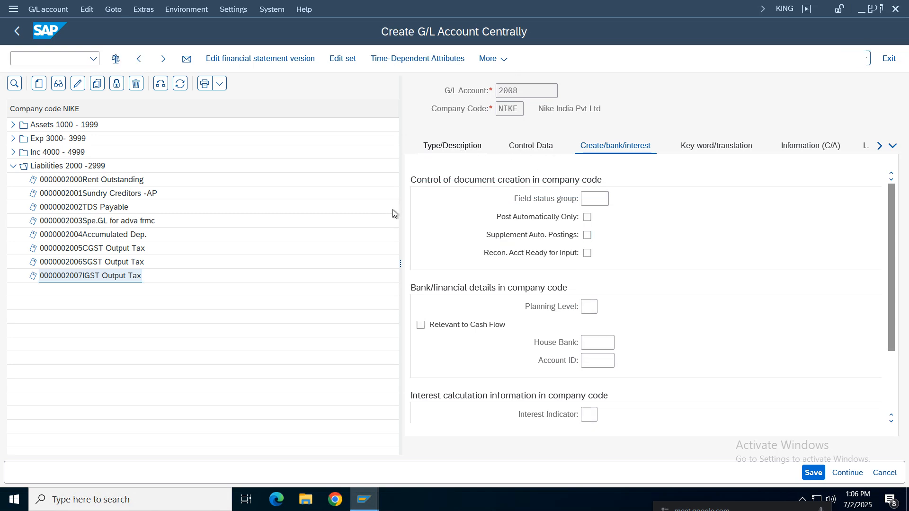
# Classify account 2008 as a Balance Sheet Account in account group Liabilities 2000 - 2999
pyautogui.click(623, 200)
pyautogui.click(615, 286)
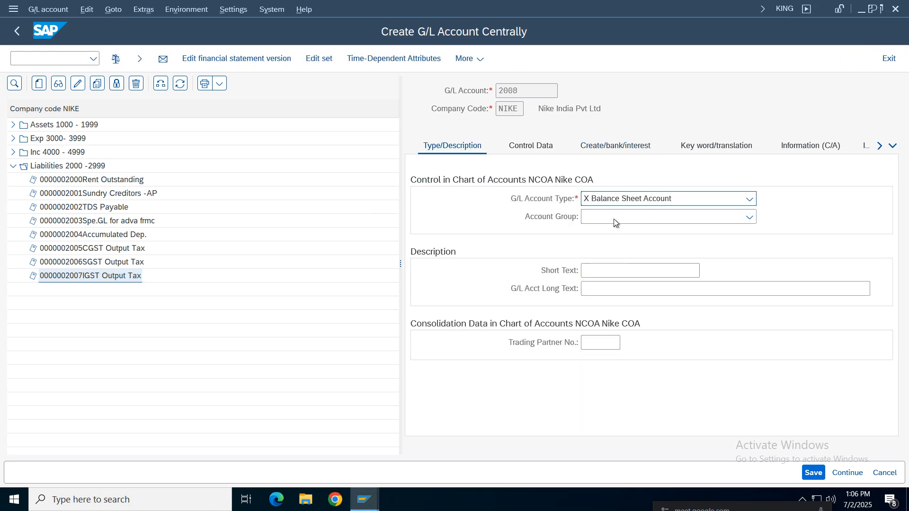
pyautogui.click(613, 219)
pyautogui.click(625, 286)
# Enter "GR/IR" as both the short text and the long text of account 2008
pyautogui.click(612, 271)
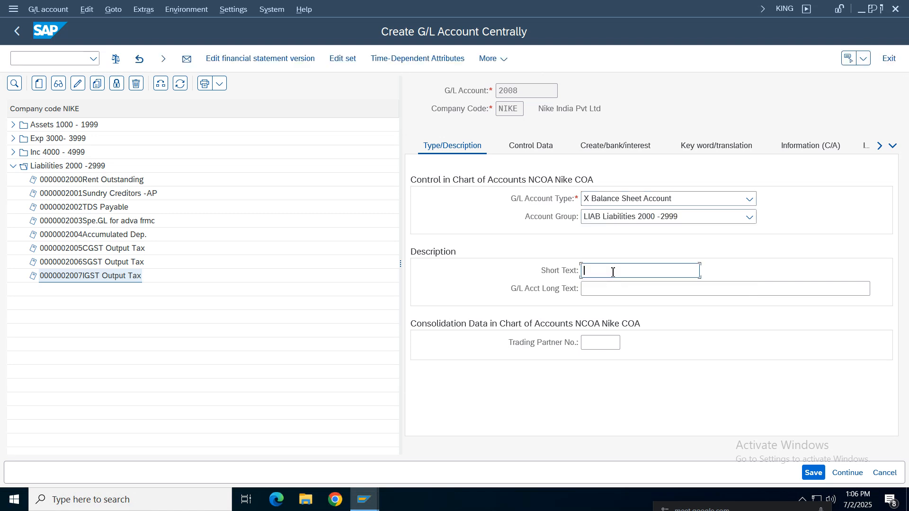
pyautogui.write('GR/IR')
pyautogui.press('Tab')
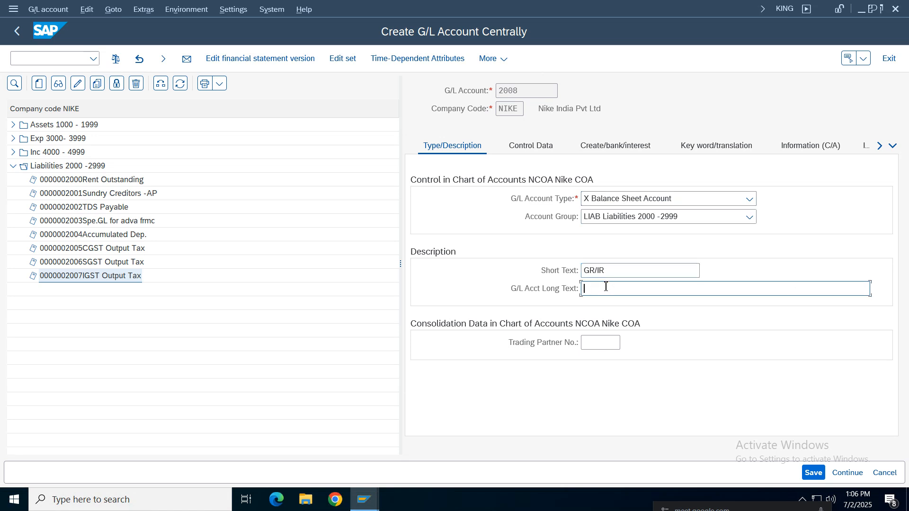
pyautogui.write('GR/IR')
# In the GR/IR account's control data, allow balances in local currency only and set sort key 010, Purchase order no
pyautogui.click(531, 145)
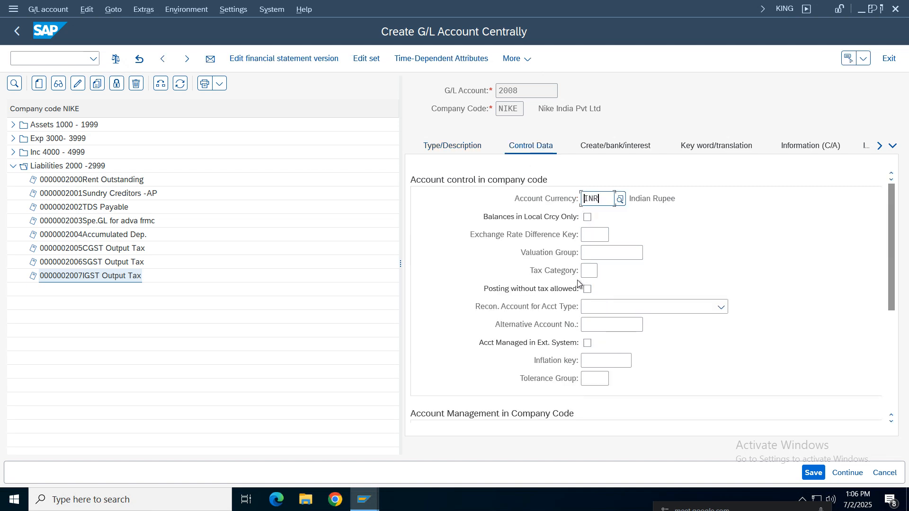
pyautogui.click(587, 219)
pyautogui.moveTo(890, 229); pyautogui.dragTo(888, 318)
pyautogui.click(594, 325)
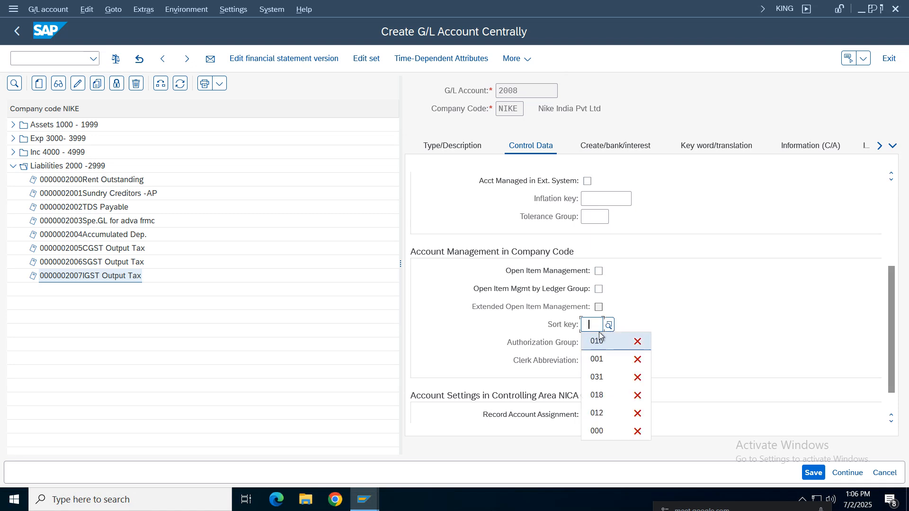
pyautogui.click(603, 342)
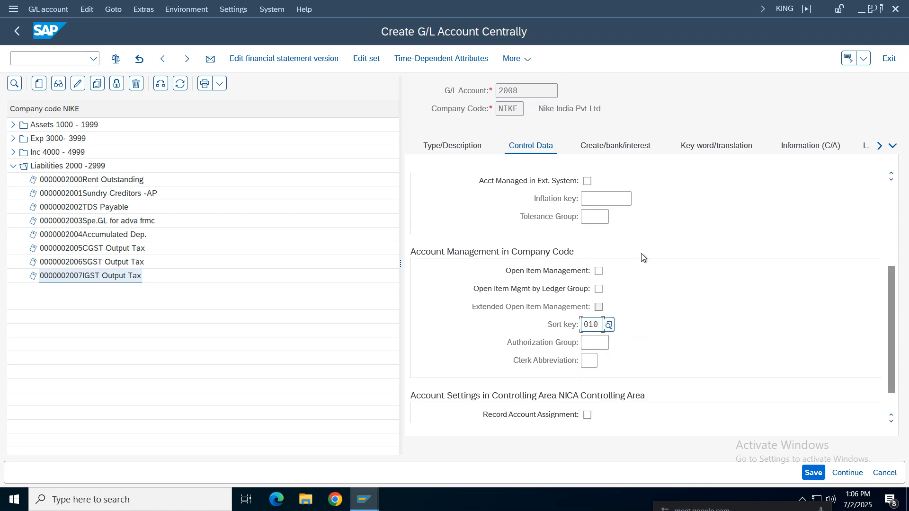
pyautogui.press('Return')
pyautogui.moveTo(890, 240); pyautogui.dragTo(888, 350)
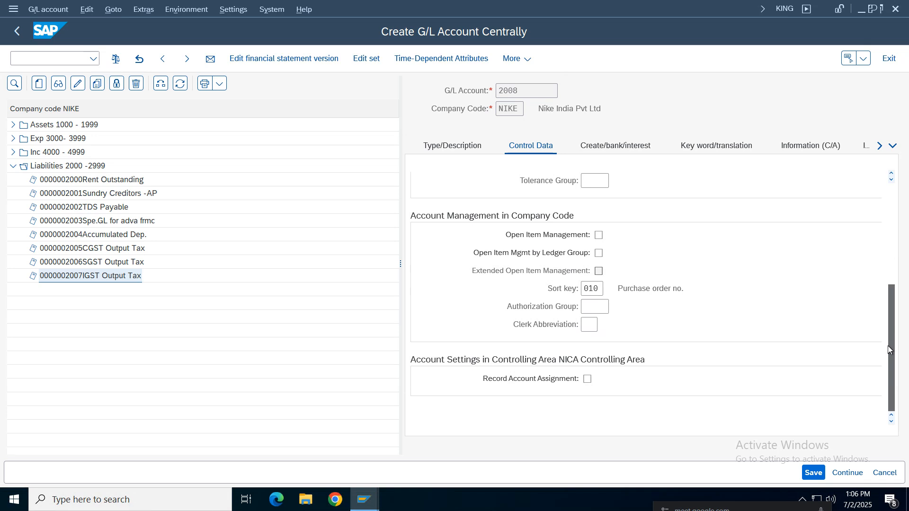
# Assign field status group G045 Goods/invoice received clearing accounts to the GR/IR account and save it
pyautogui.click(615, 145)
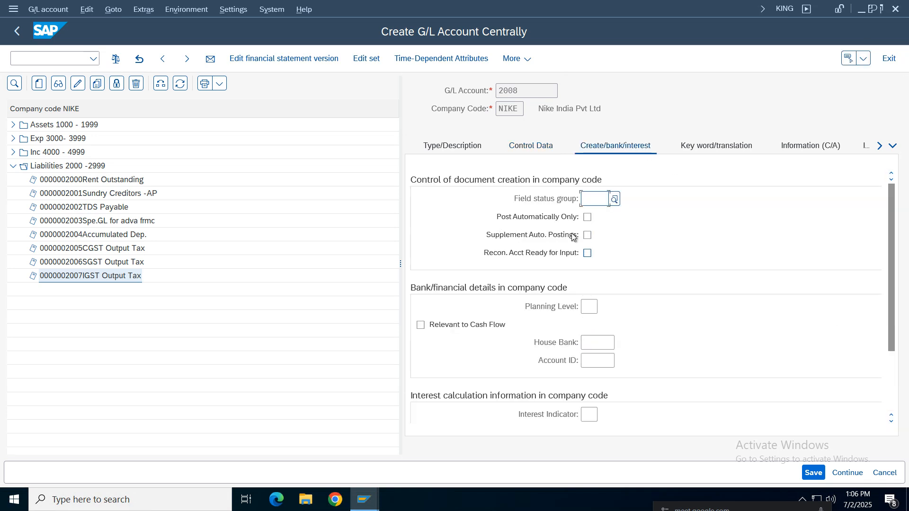
pyautogui.click(614, 200)
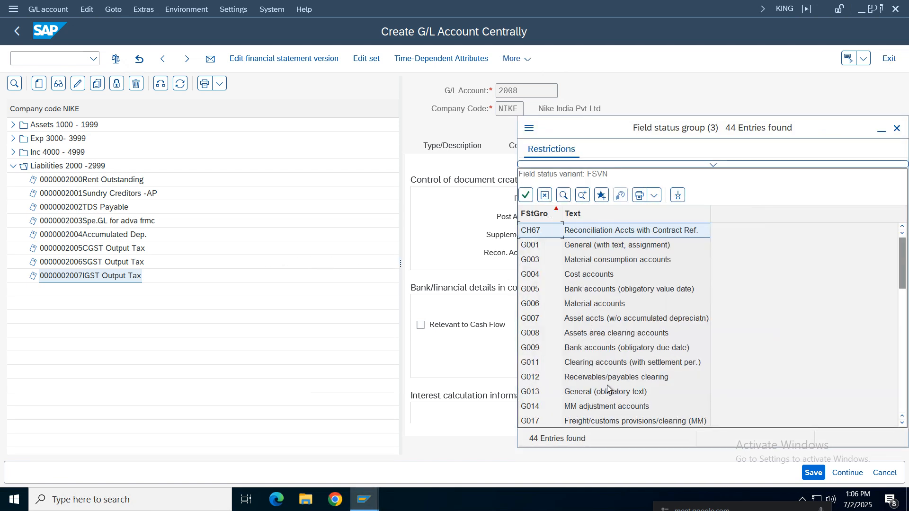
pyautogui.click(587, 326)
pyautogui.click(574, 374)
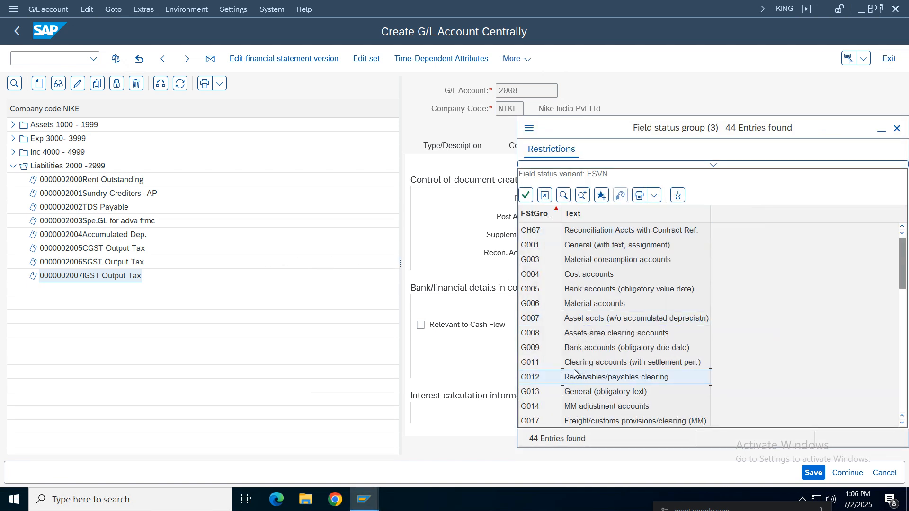
pyautogui.press('Down')
pyautogui.press('Down')
pyautogui.press('Down')
pyautogui.press('Down')
pyautogui.press('Down')
pyautogui.press('Down')
pyautogui.press('Down')
pyautogui.press('Down')
pyautogui.press('Down')
pyautogui.press('Down')
pyautogui.press('Down')
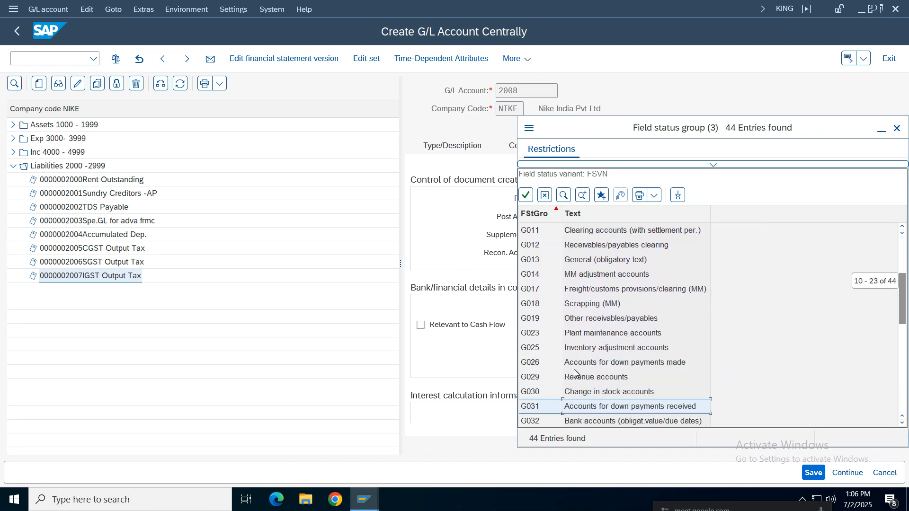
pyautogui.press('Down')
pyautogui.press('Down')
pyautogui.press('Down')
pyautogui.press('Down')
pyautogui.press('Down')
pyautogui.press('Down')
pyautogui.press('Down')
pyautogui.press('Down')
pyautogui.press('Down')
pyautogui.press('Down')
pyautogui.press('Down')
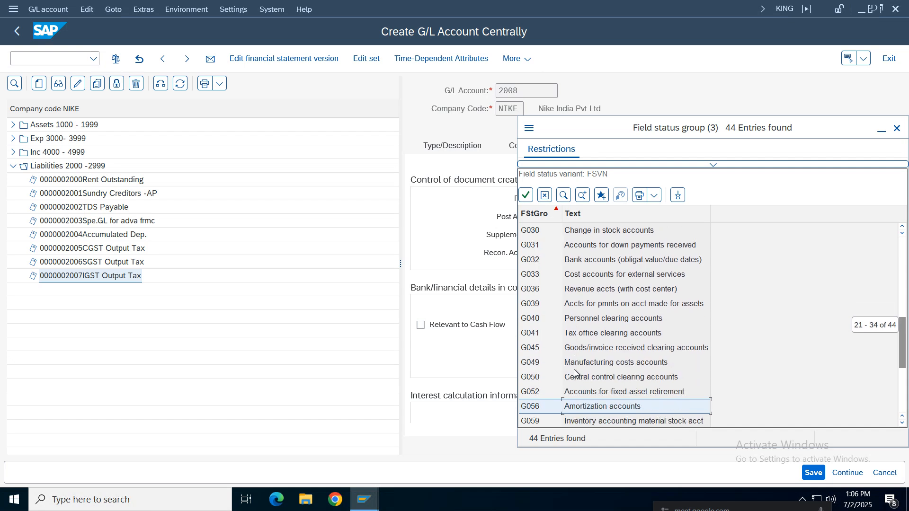
pyautogui.press('Down')
pyautogui.press('Down')
pyautogui.press('Down')
pyautogui.press('Down')
pyautogui.press('Down')
pyautogui.press('Down')
pyautogui.press('Down')
pyautogui.press('Down')
pyautogui.press('Down')
pyautogui.press('Down')
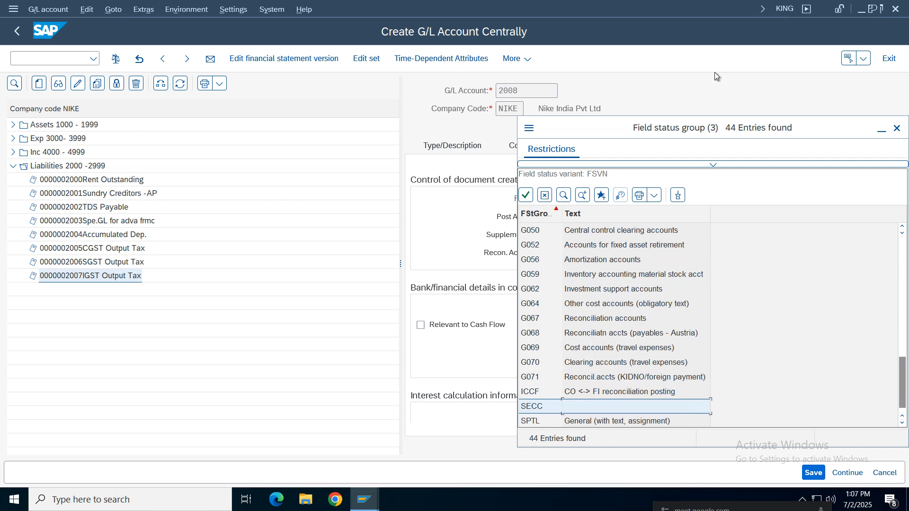
pyautogui.moveTo(670, 132); pyautogui.dragTo(362, 75)
pyautogui.moveTo(565, 279); pyautogui.dragTo(567, 300)
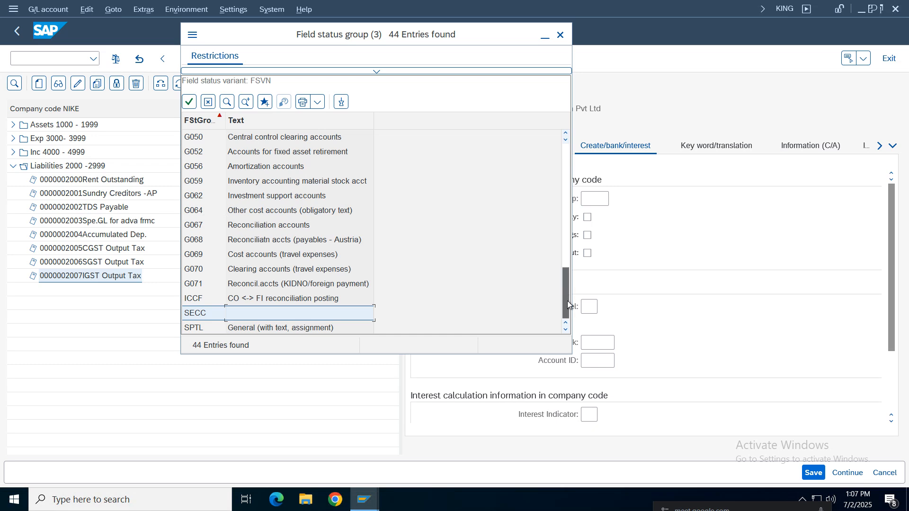
pyautogui.click(255, 256)
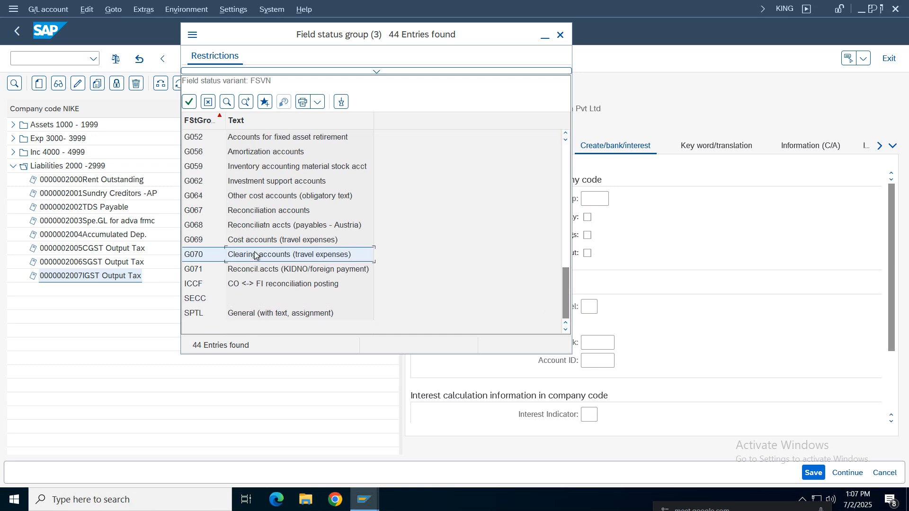
pyautogui.press('Up')
pyautogui.press('Up')
pyautogui.press('Up')
pyautogui.press('Up')
pyautogui.press('Up')
pyautogui.press('Up')
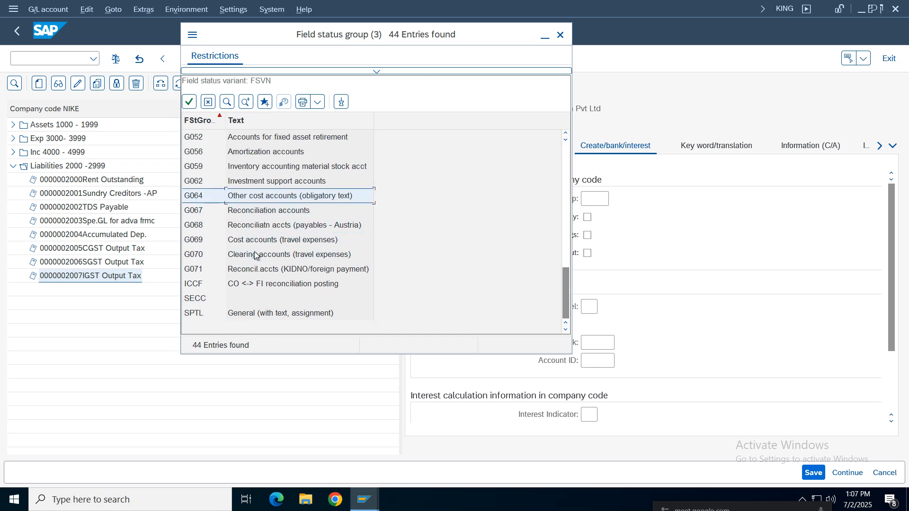
pyautogui.press('Up')
pyautogui.press('Up')
pyautogui.press('Up')
pyautogui.press('Up')
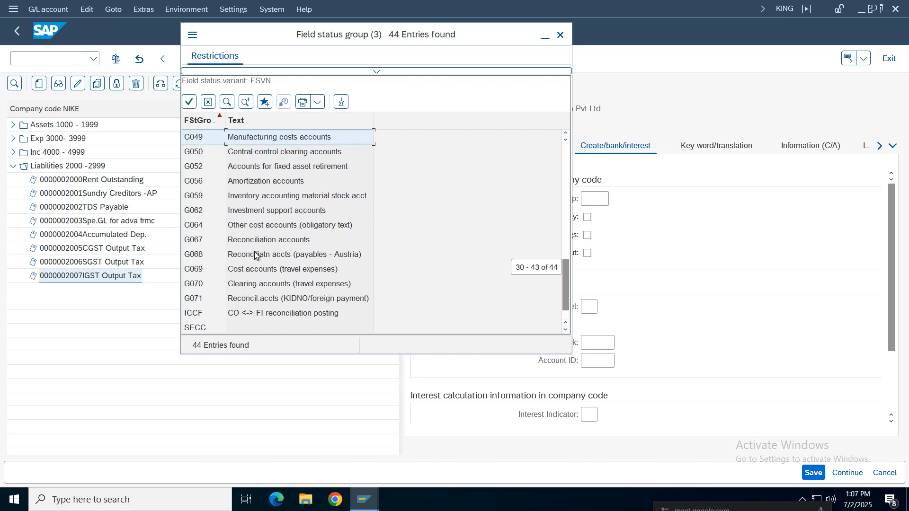
pyautogui.press('Up')
pyautogui.press('Up')
pyautogui.press('Up')
pyautogui.press('Up')
pyautogui.press('Up')
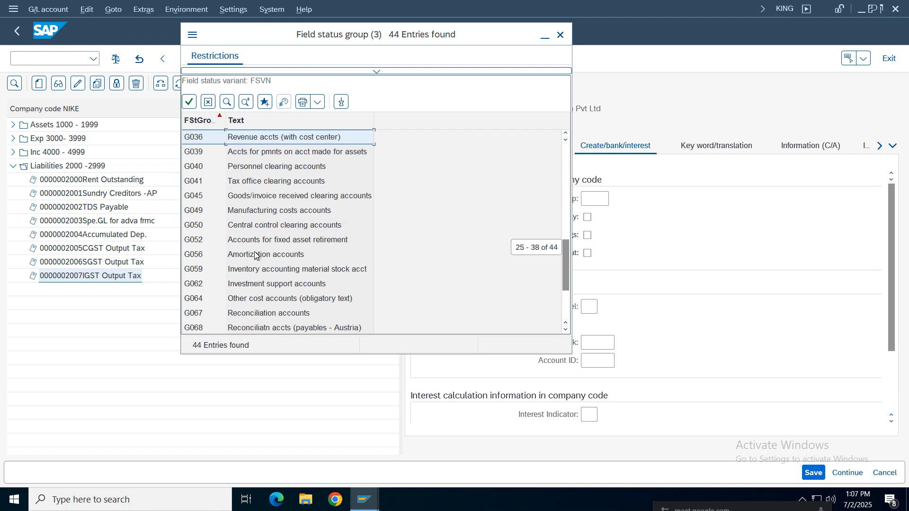
pyautogui.click(250, 200)
pyautogui.doubleClick(339, 198)
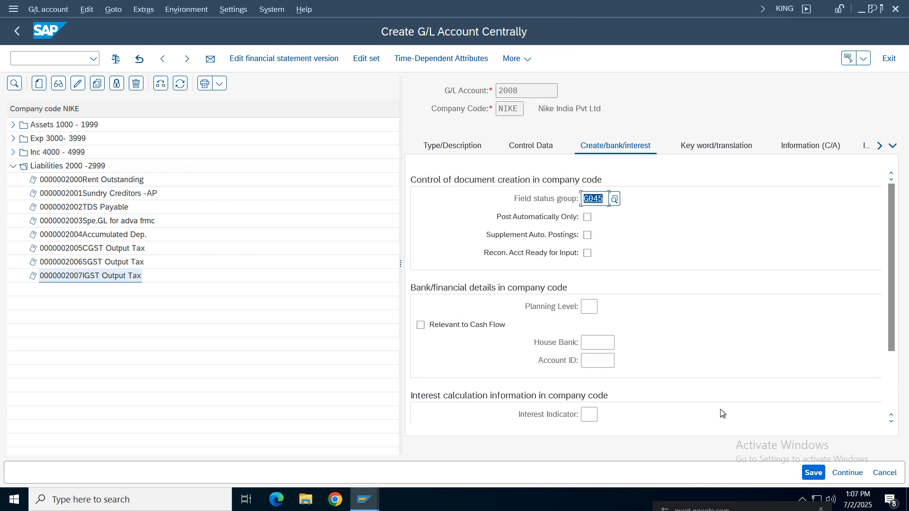
pyautogui.click(813, 473)
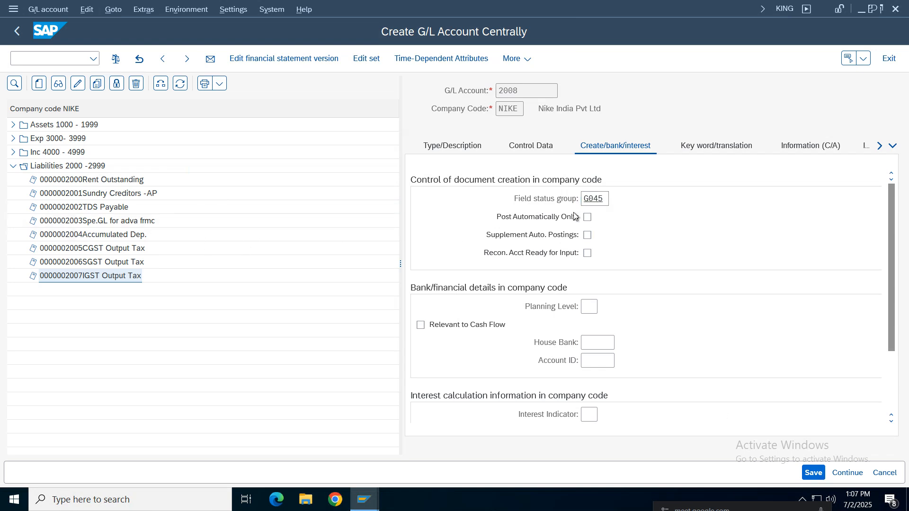
# Review the type and description data of the saved GR/IR account 2008
pyautogui.click(525, 146)
pyautogui.click(457, 150)
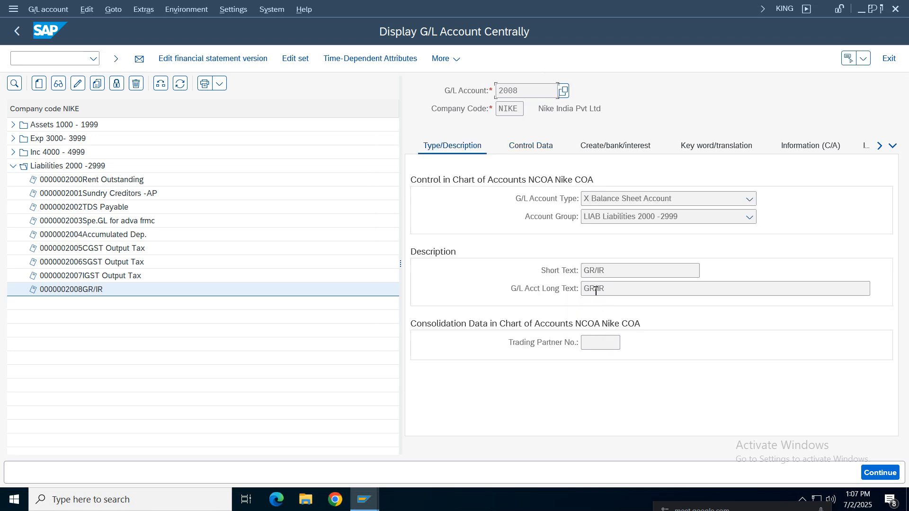
pyautogui.doubleClick(596, 290)
pyautogui.click(88, 288)
# Switch to the Google Sheets configuration notes and examine the OBYC automatic postings entry along with the surrounding MM configuration steps
pyautogui.moveTo(510, 4)
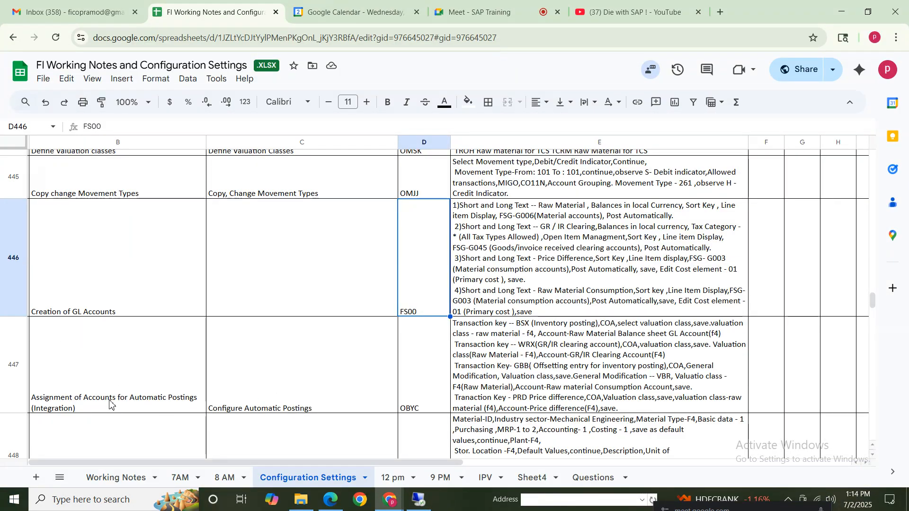
pyautogui.moveTo(112, 400); pyautogui.dragTo(303, 400)
pyautogui.moveTo(549, 381); pyautogui.dragTo(146, 375)
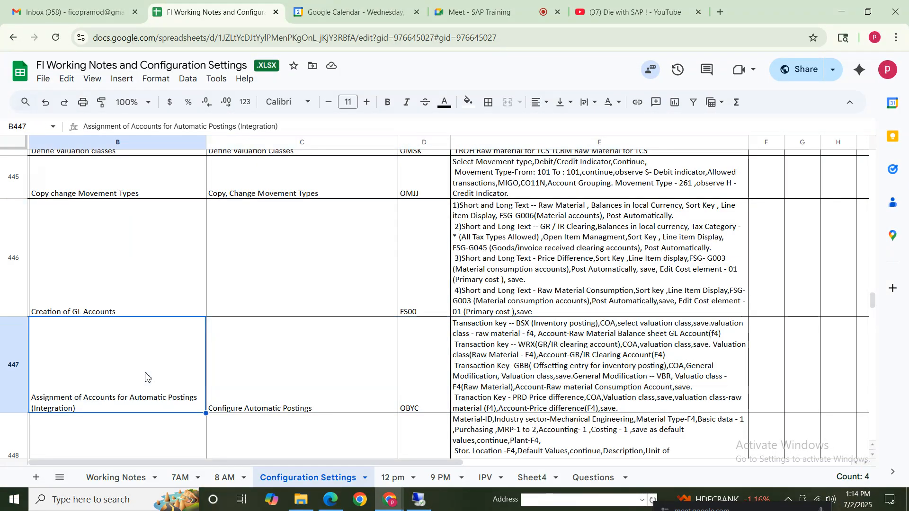
pyautogui.click(578, 377)
pyautogui.click(126, 360)
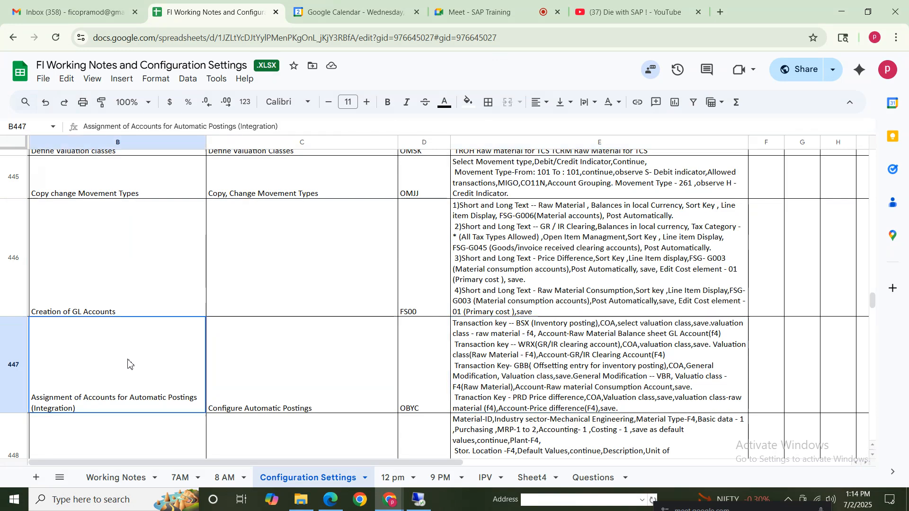
pyautogui.click(561, 371)
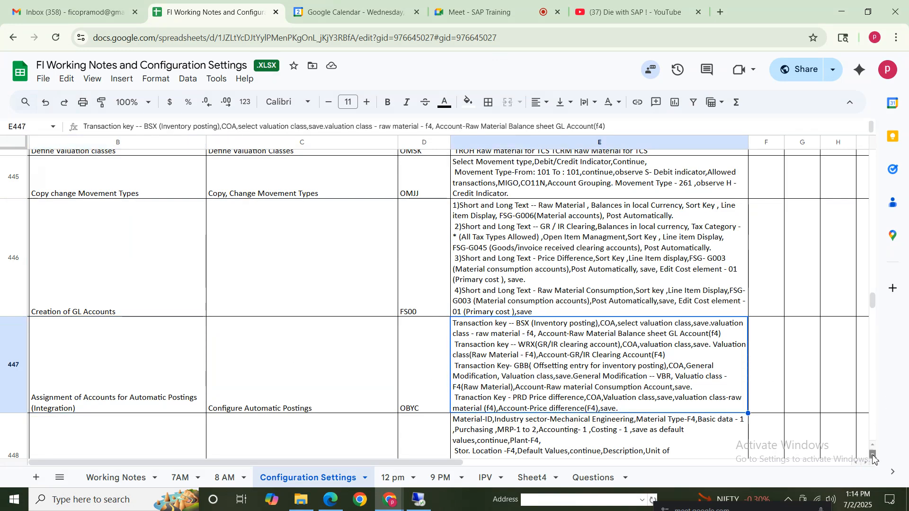
pyautogui.scroll(-1, 11, 313)
pyautogui.click(78, 322)
pyautogui.hotkey('shift', 'Right')
pyautogui.hotkey('shift', 'Right')
pyautogui.hotkey('shift', 'Right')
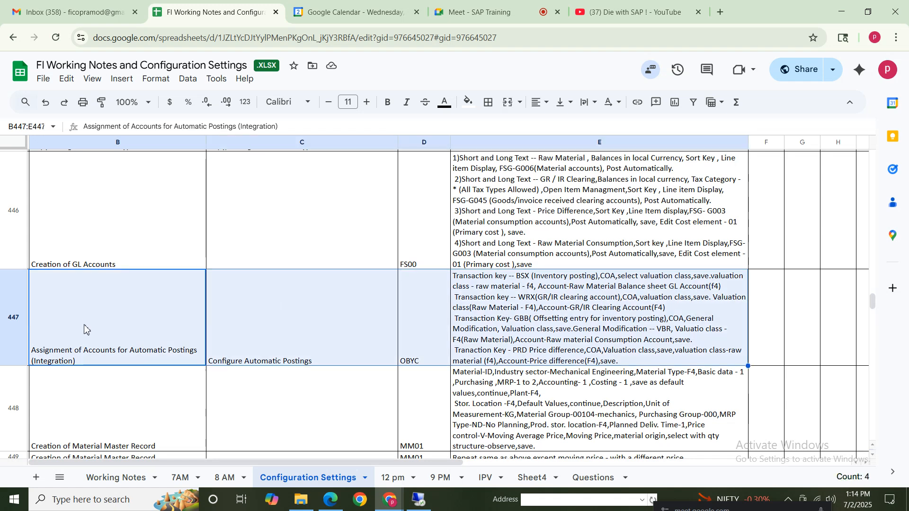
pyautogui.click(59, 324)
pyautogui.click(530, 324)
pyautogui.moveTo(130, 338); pyautogui.dragTo(655, 315)
pyautogui.click(193, 202)
pyautogui.moveTo(871, 302); pyautogui.dragTo(872, 300)
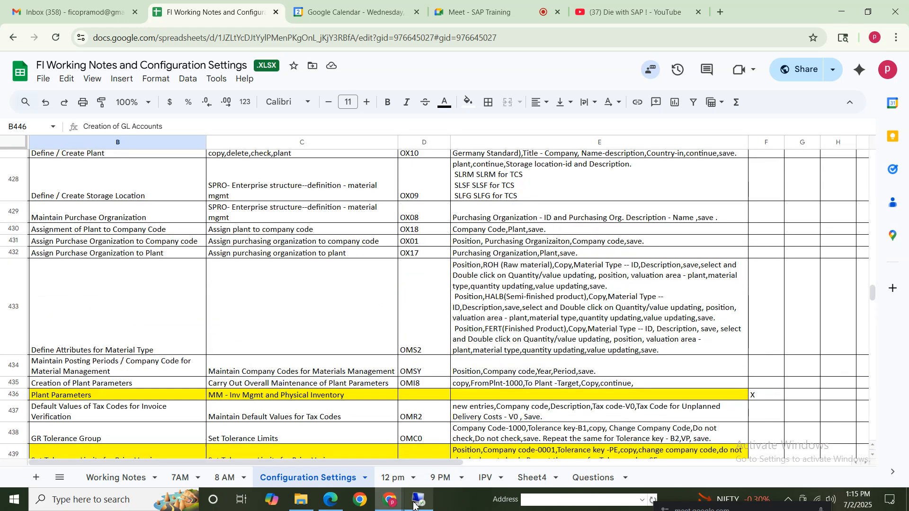
# Switch back to SAP, open the Transport Organizer (SE09) in a new session, and display only modifiable customizing requests
pyautogui.click(408, 509)
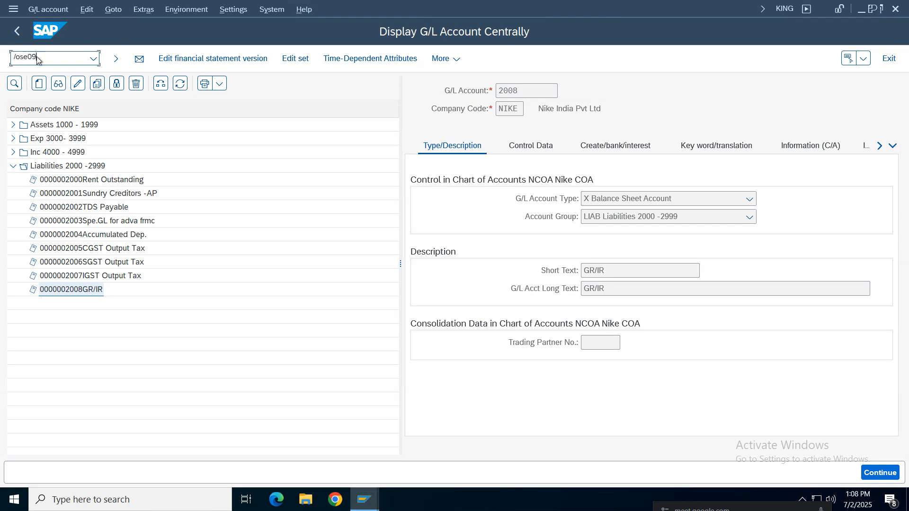
pyautogui.press('Return')
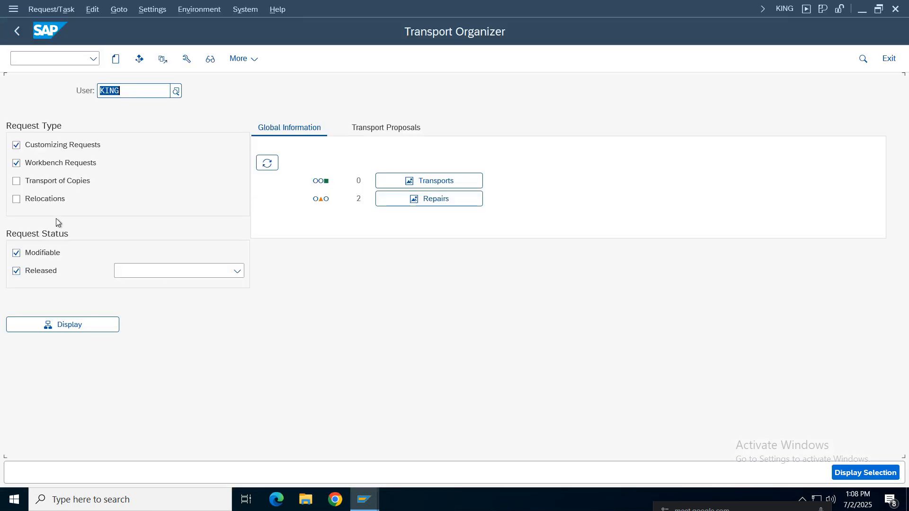
pyautogui.click(43, 271)
pyautogui.click(44, 162)
pyautogui.click(102, 326)
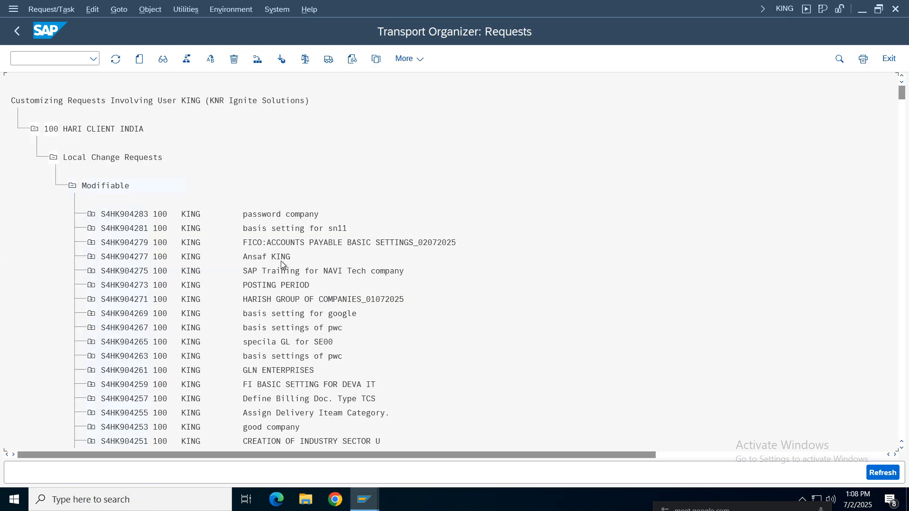
# Search the modifiable requests for "nike", go to the Nike Group request, and expand it together with its customizing task
pyautogui.hotkey('ctrl', 'f')
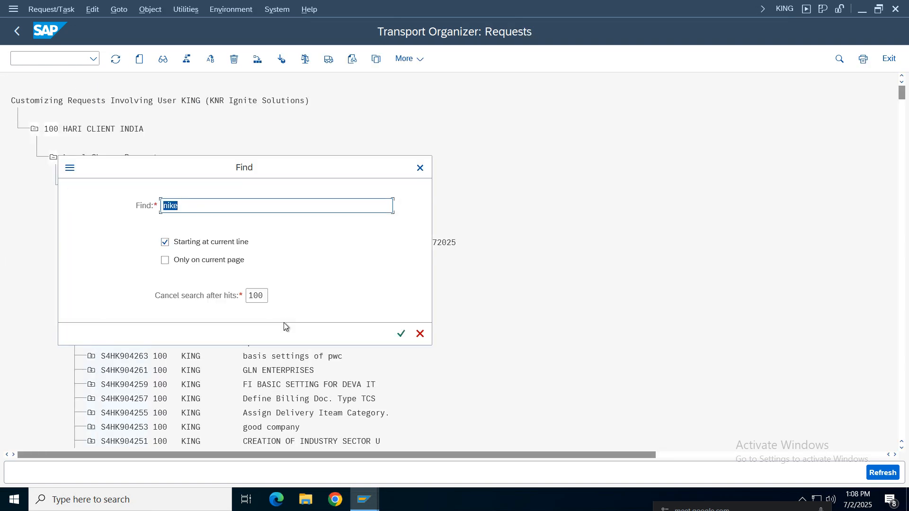
pyautogui.write('nike')
pyautogui.press('Return')
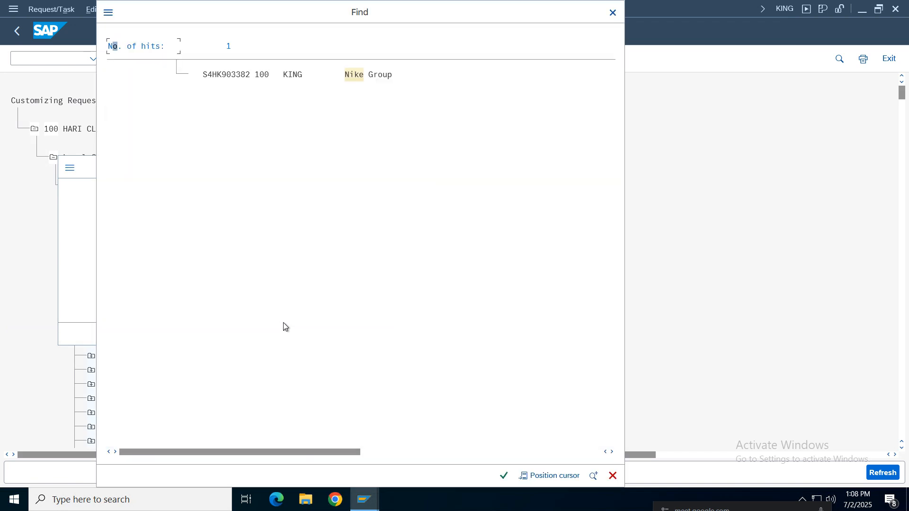
pyautogui.doubleClick(360, 75)
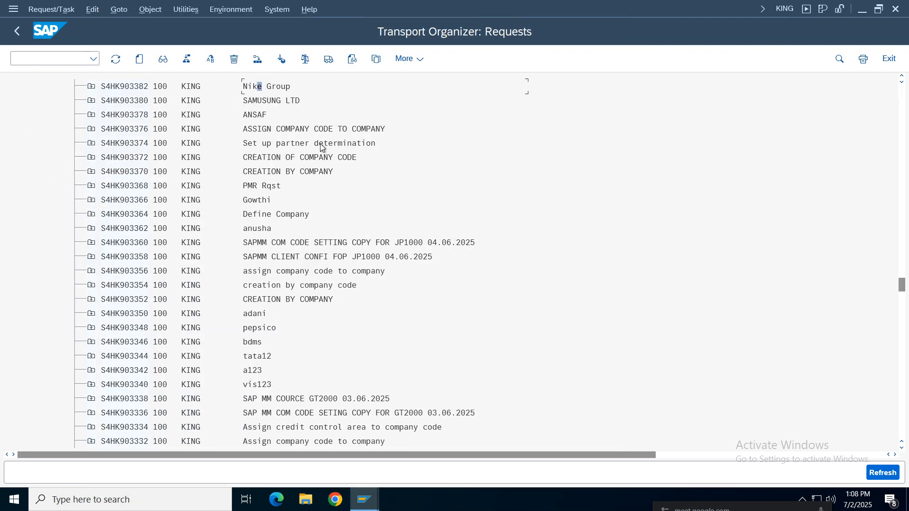
pyautogui.click(92, 86)
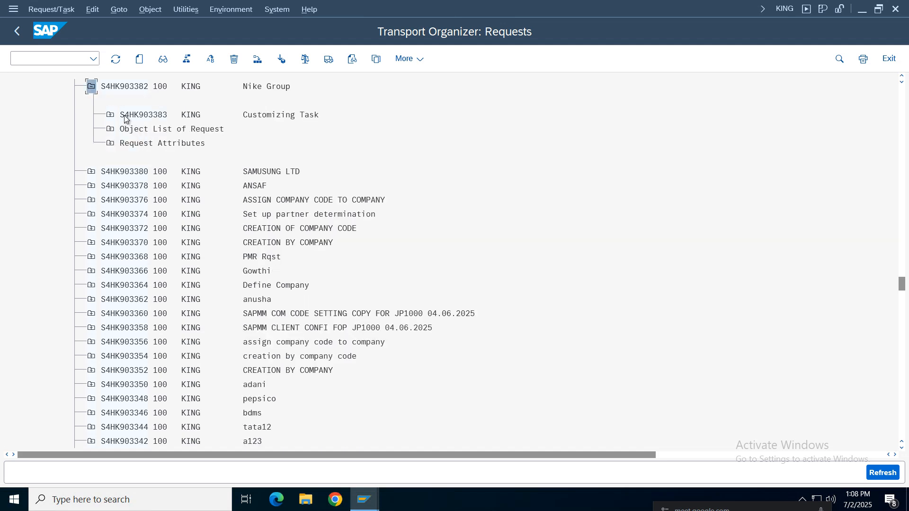
pyautogui.click(110, 114)
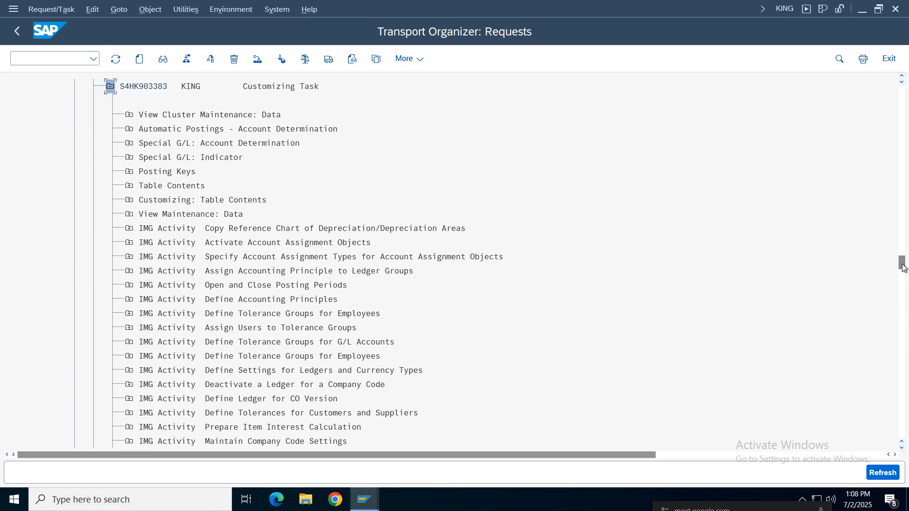
# Browse back to the beginning of the request list, search for "nike" again, and examine the objects recorded in the Nike Group customizing task
pyautogui.moveTo(902, 268)
pyautogui.mouseDown()
pyautogui.moveTo(904, 325)
pyautogui.moveTo(894, 255)
pyautogui.mouseUp()
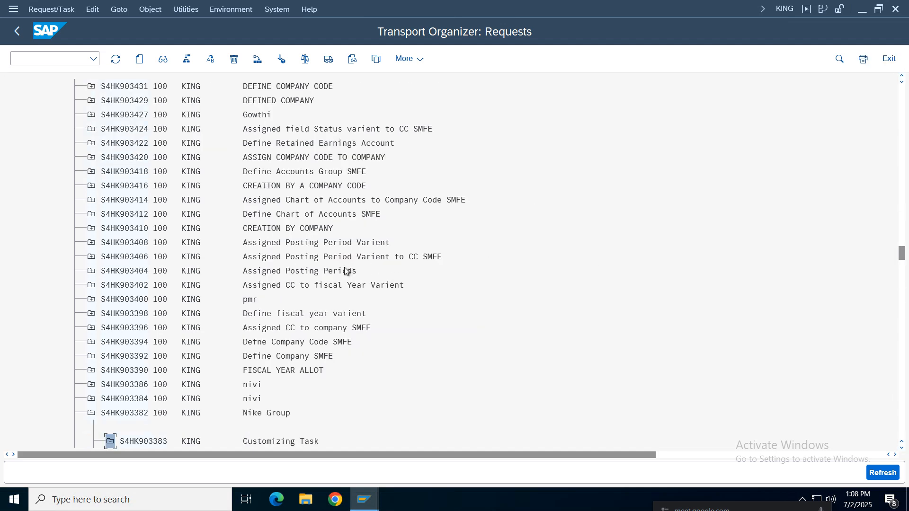
pyautogui.moveTo(904, 254); pyautogui.dragTo(902, 157)
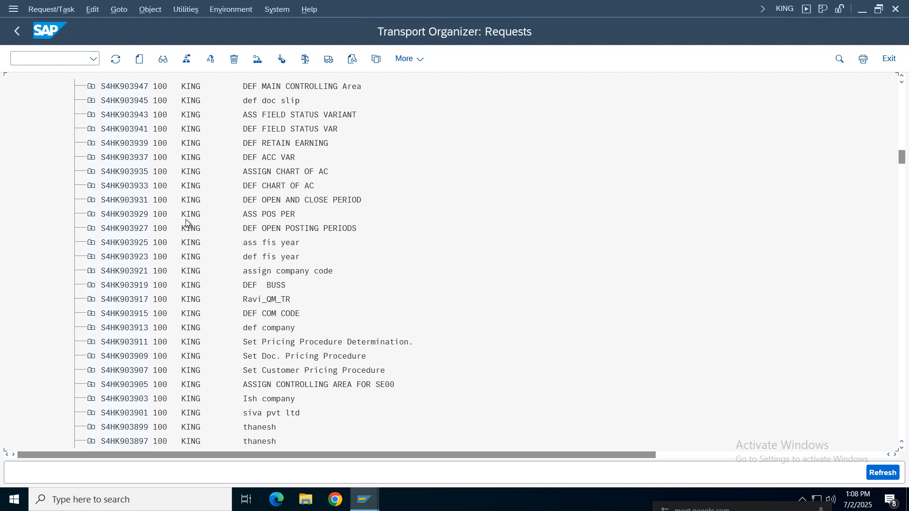
pyautogui.moveTo(901, 157); pyautogui.dragTo(902, 92)
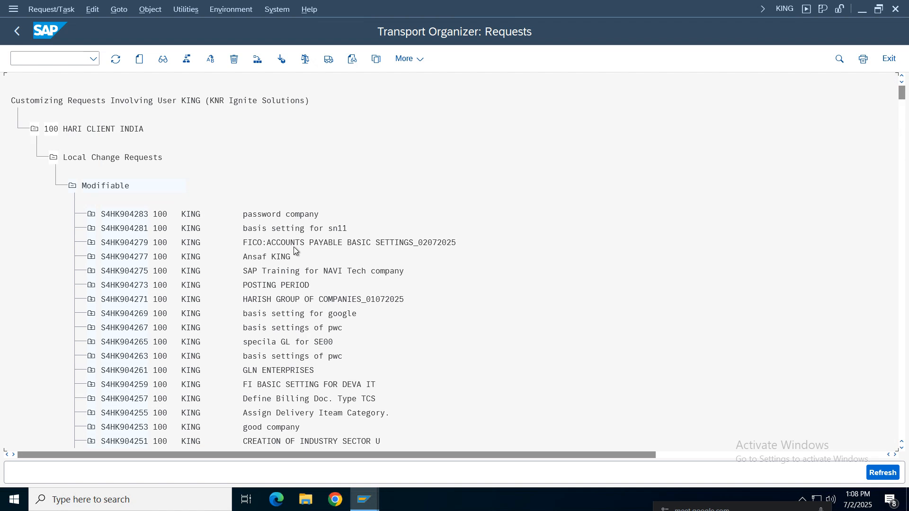
pyautogui.hotkey('ctrl', 'f')
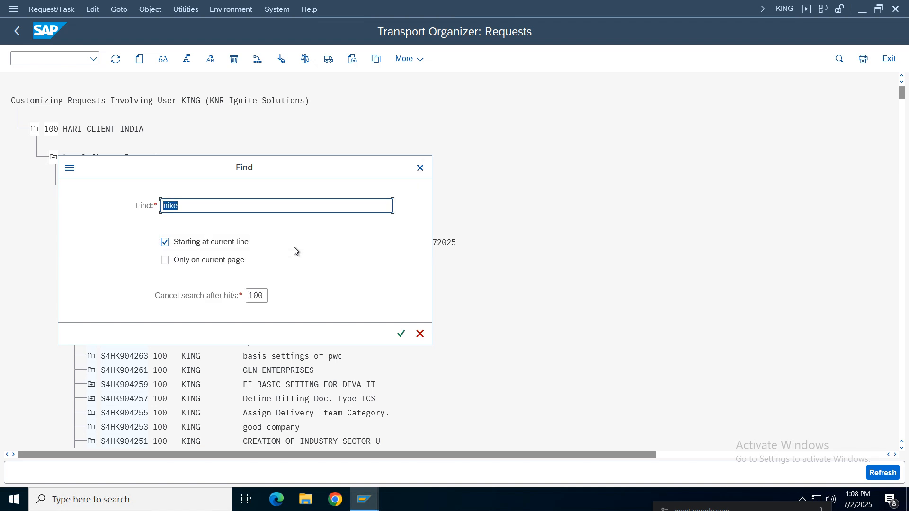
pyautogui.press('Return')
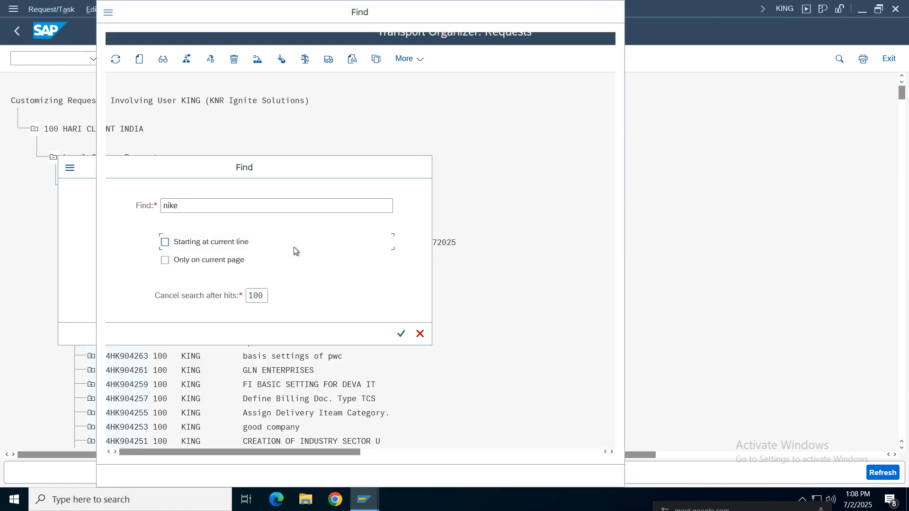
pyautogui.doubleClick(352, 78)
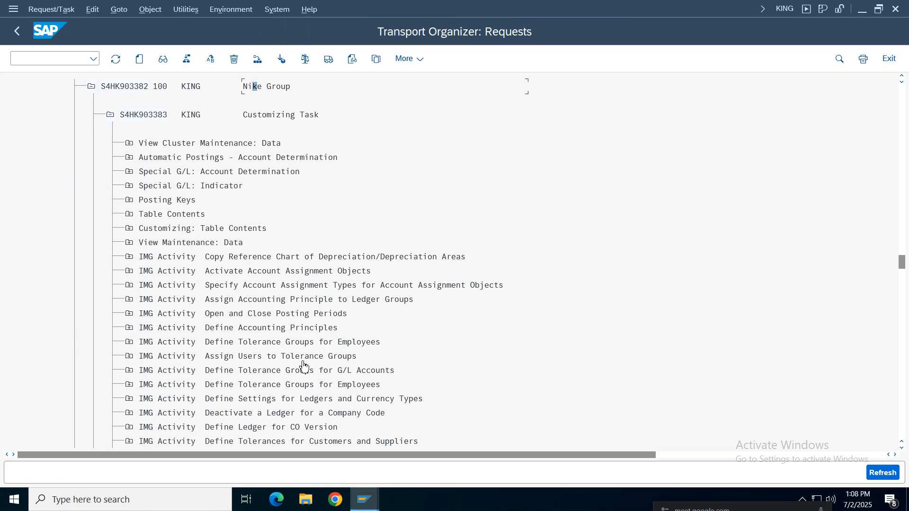
pyautogui.scroll(-1, 304, 366)
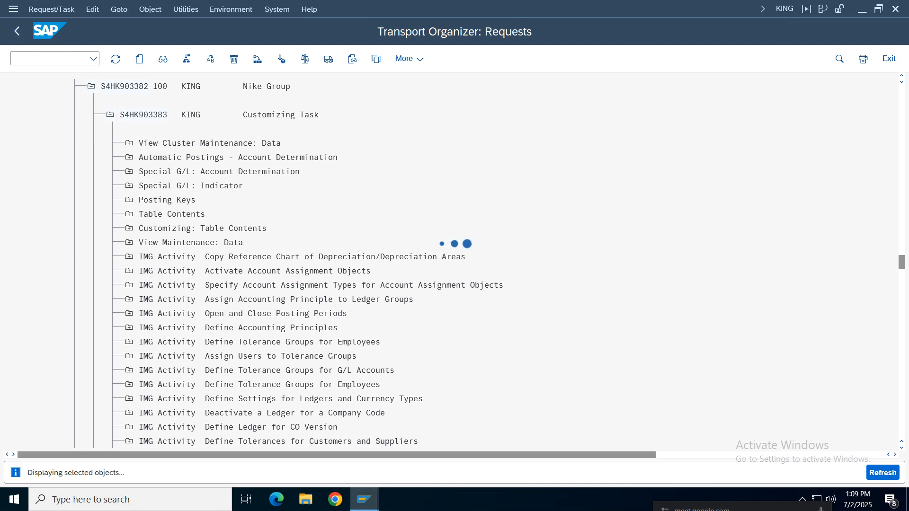
pyautogui.moveTo(569, 13)
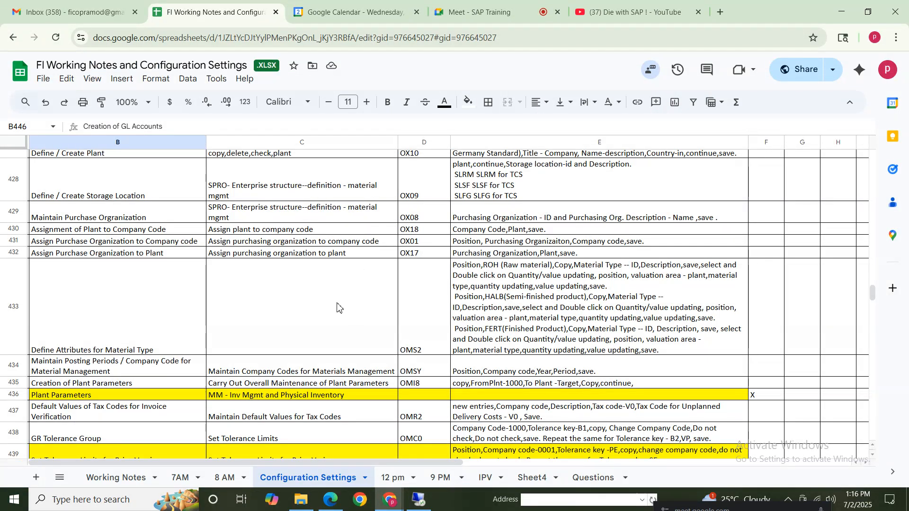